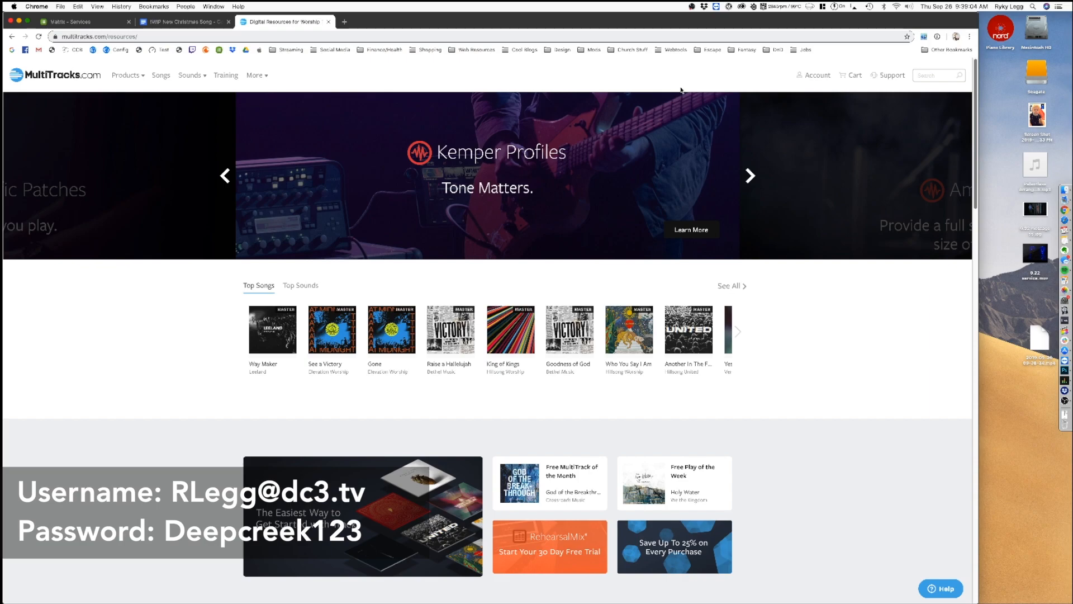
Step: Search the site for "bulletproof" and open the matching Citizen Way song page
left_click(930, 75)
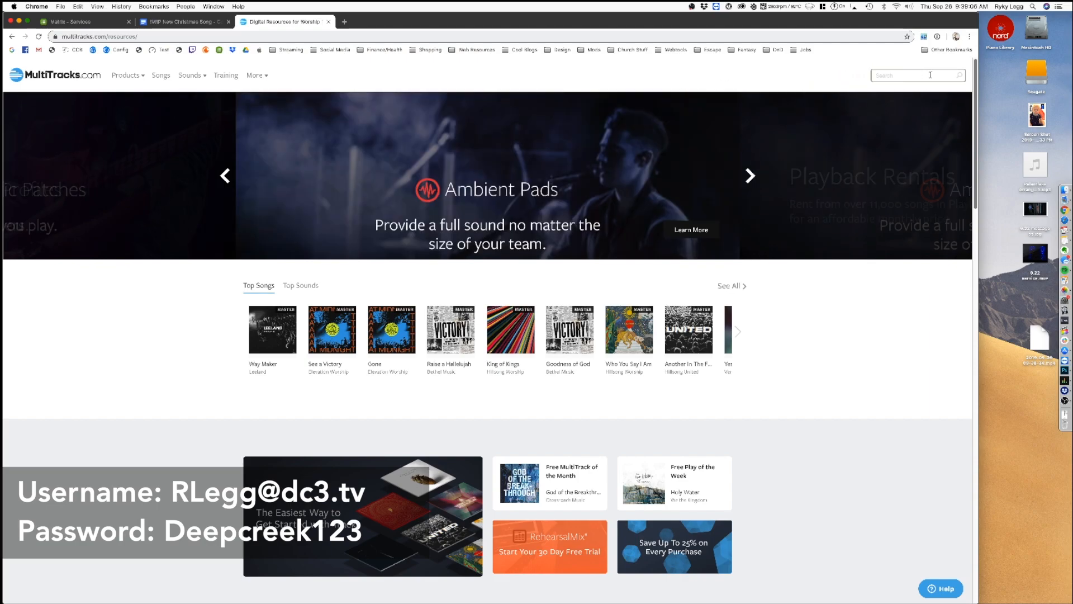
type("bulletpro")
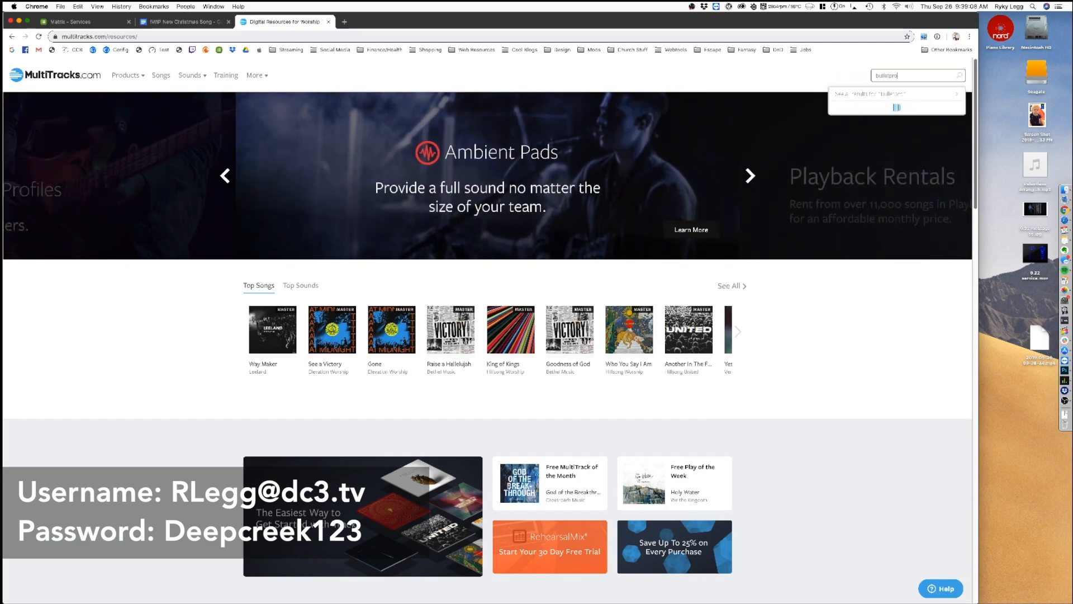
type("of")
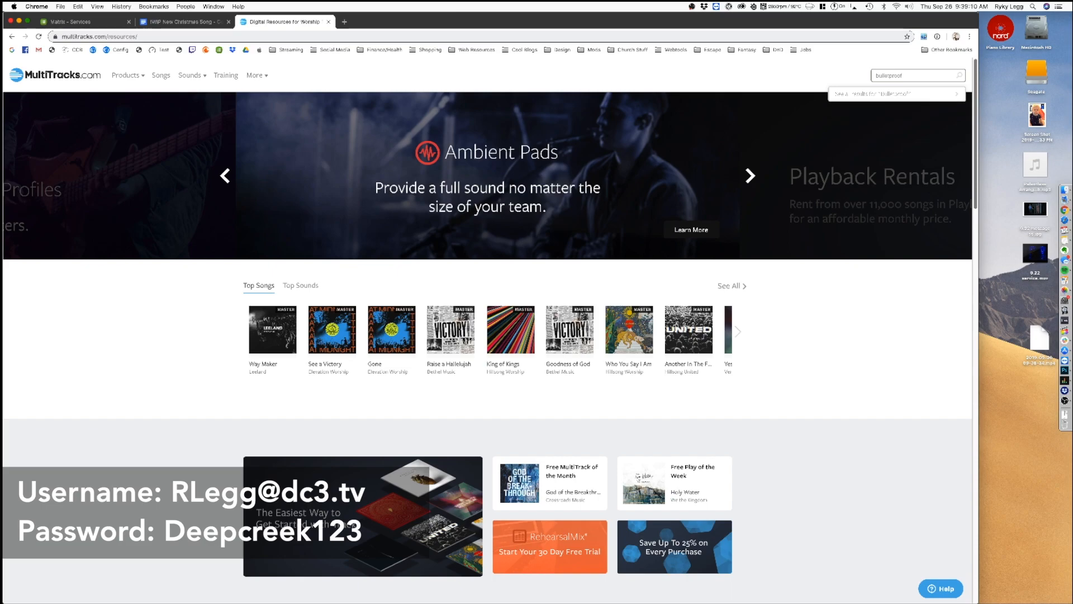
left_click(896, 130)
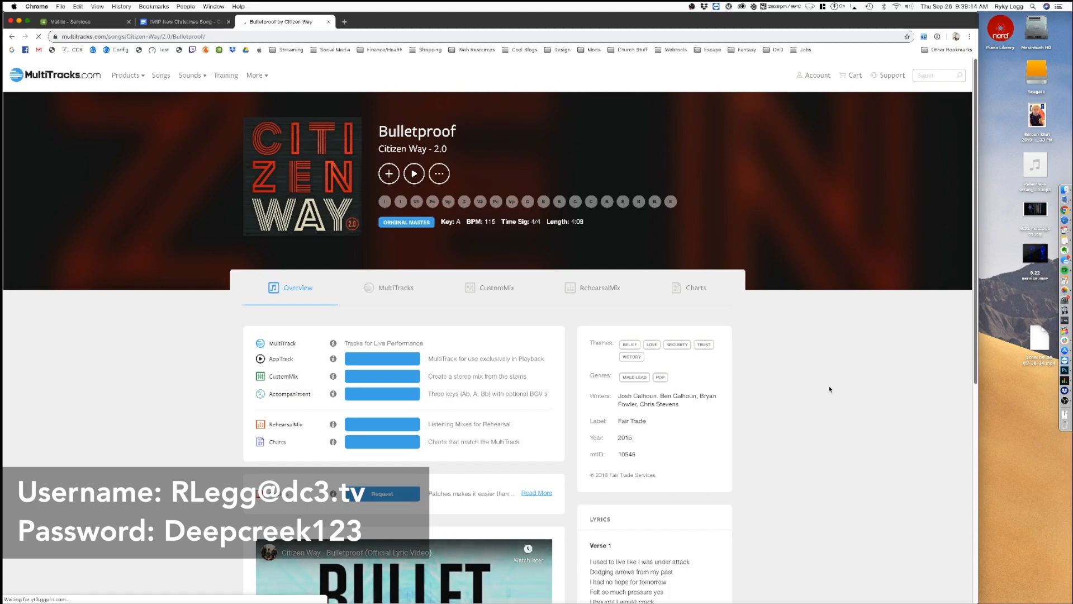
Step: Open the MultiTracks page for Bulletproof and review the individual stems included in it
scroll(808, 390, "down", 2)
scroll(807, 391, "down", 2)
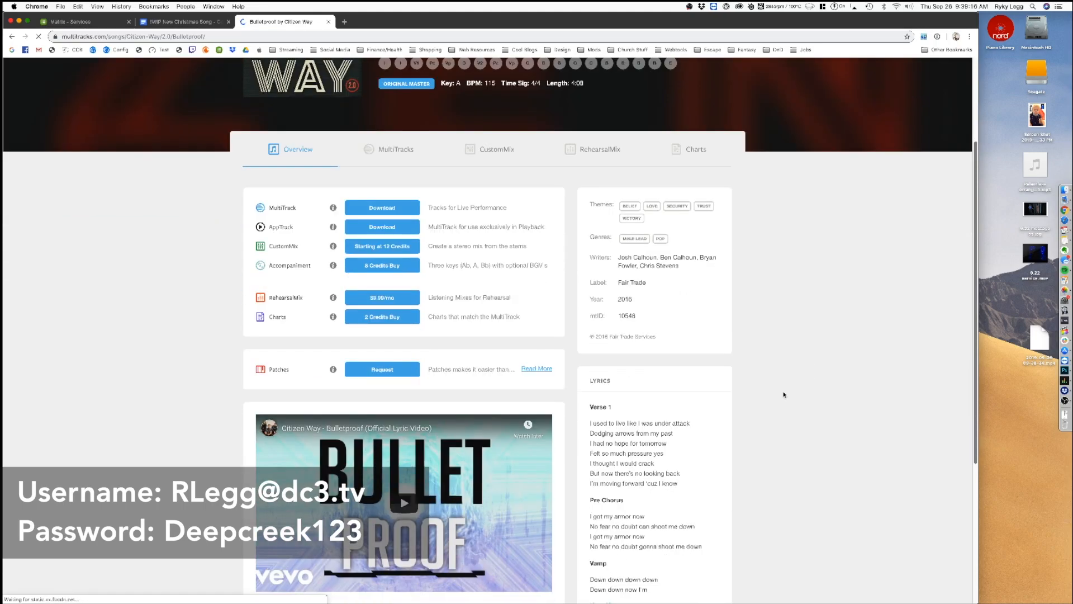
scroll(783, 393, "up", 2)
left_click(397, 224)
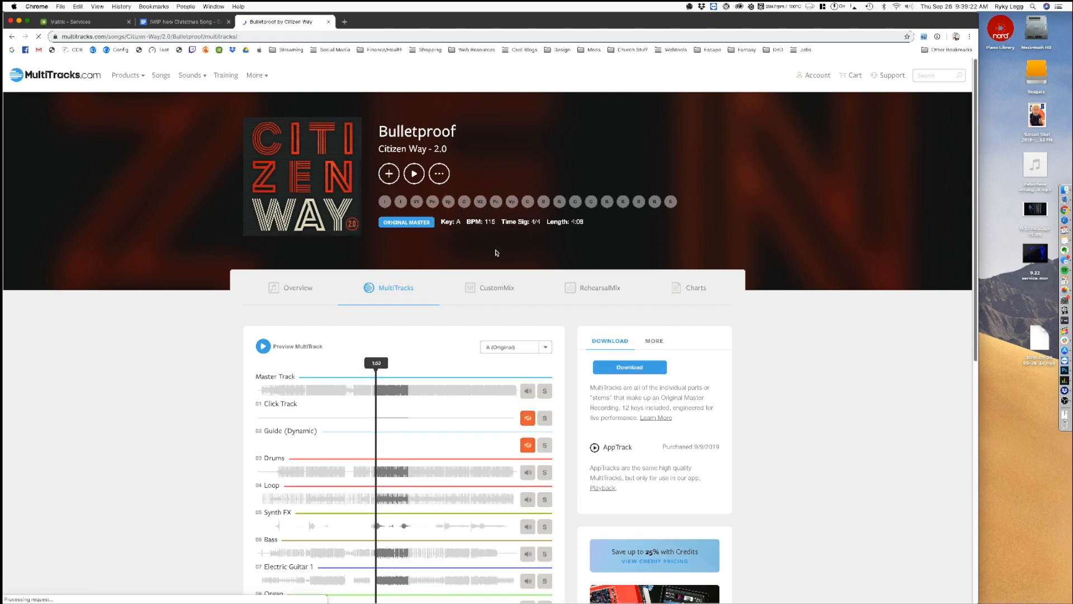
scroll(261, 281, "down", 1)
scroll(261, 281, "down", 5)
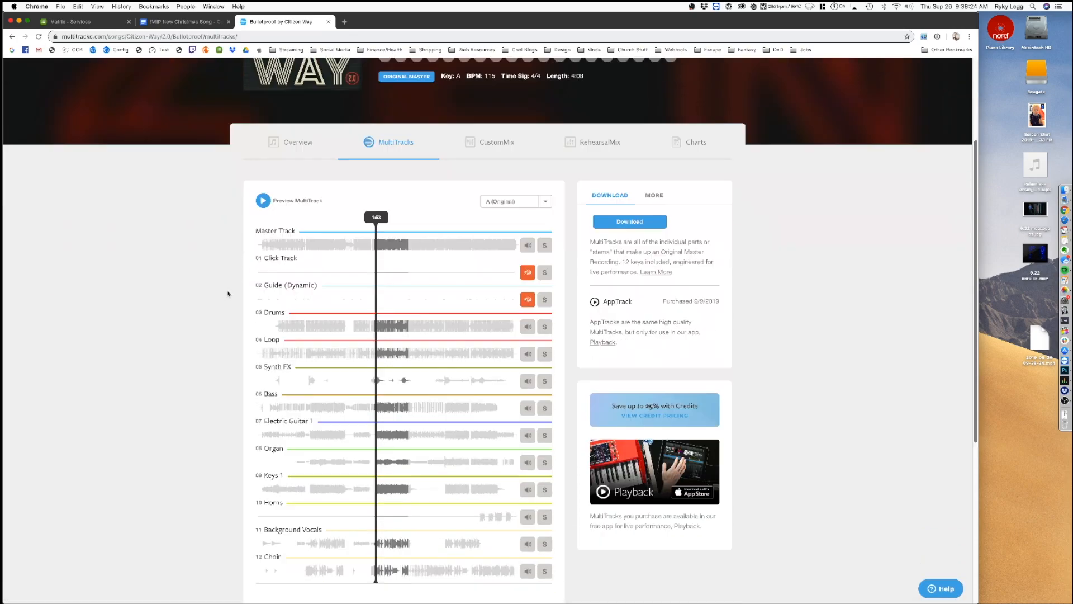
scroll(408, 326, "up", 2)
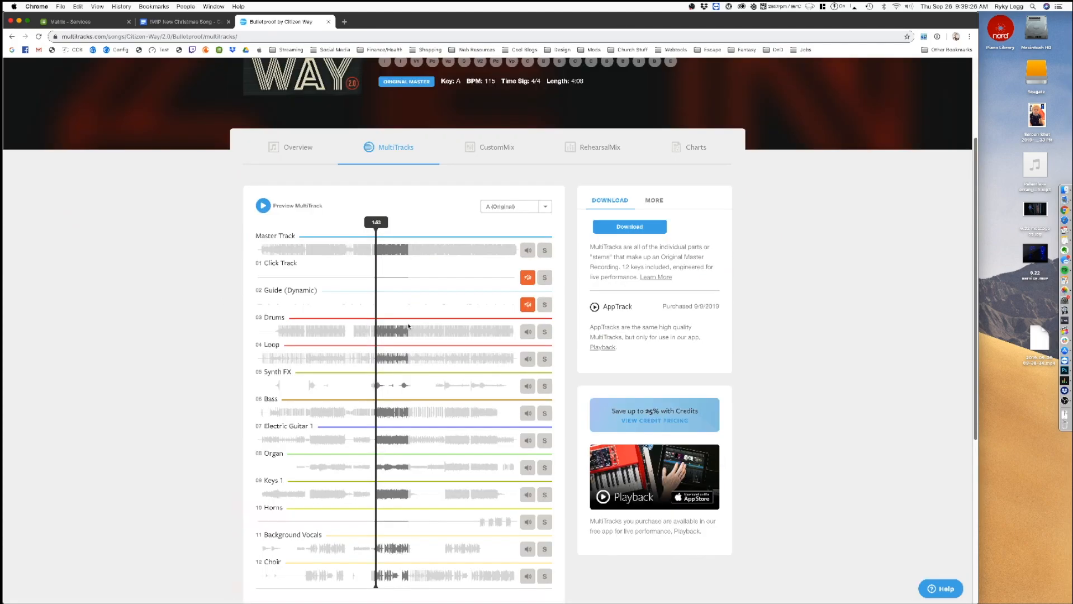
Step: Download the Bulletproof MultiTrack as WAV in the original key of A
left_click(641, 226)
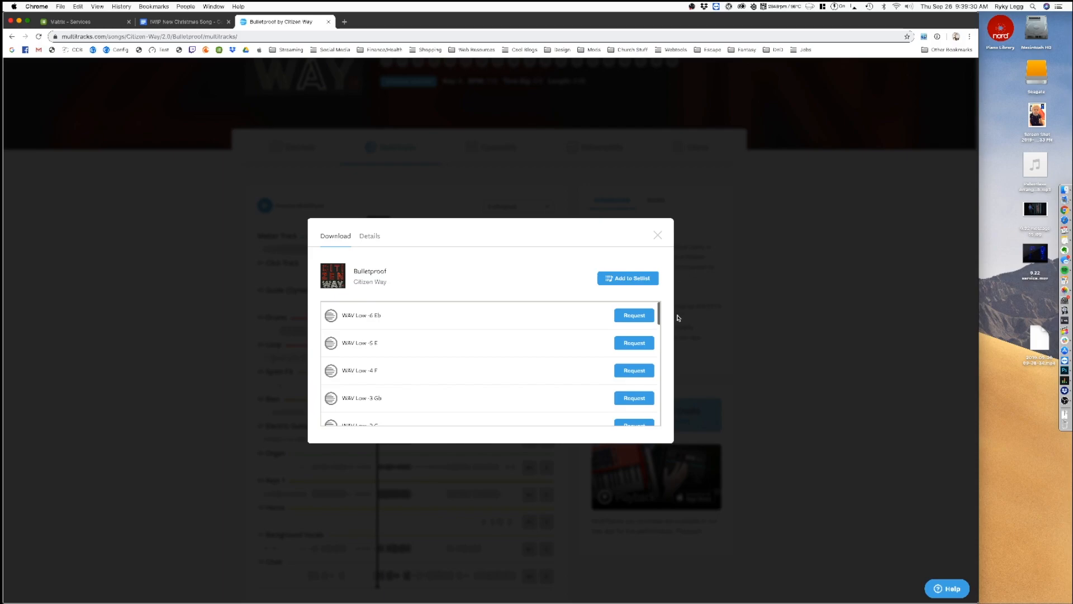
scroll(580, 353, "down", 2)
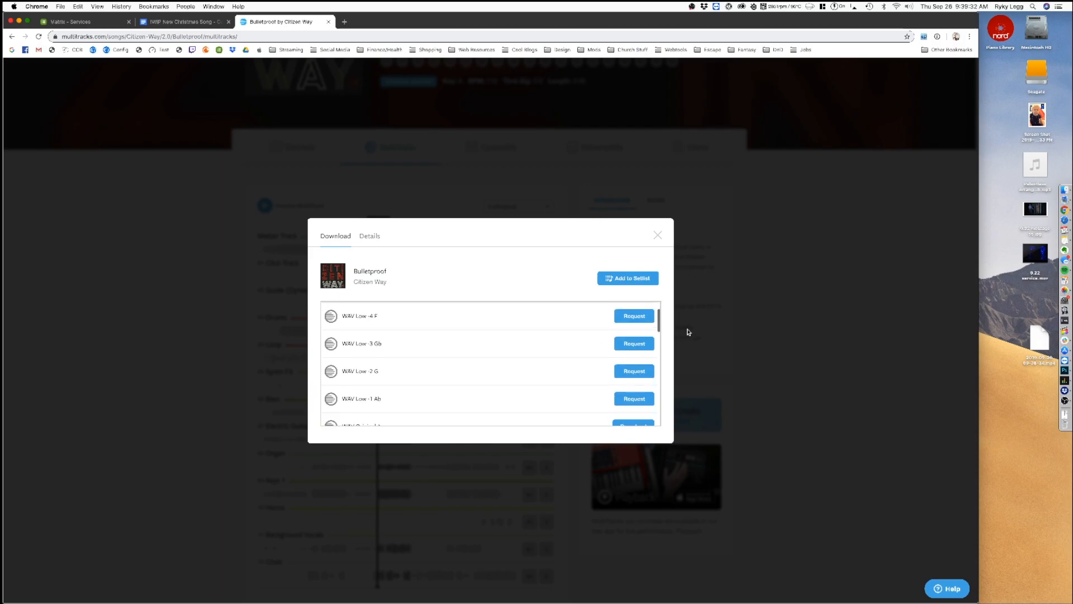
scroll(422, 364, "down", 3)
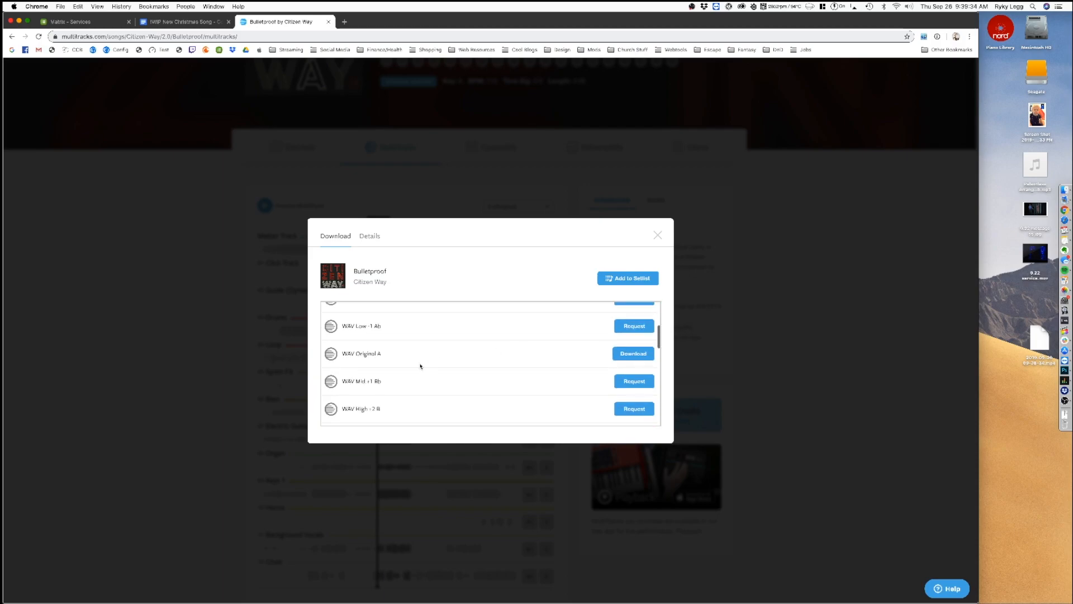
left_click(646, 356)
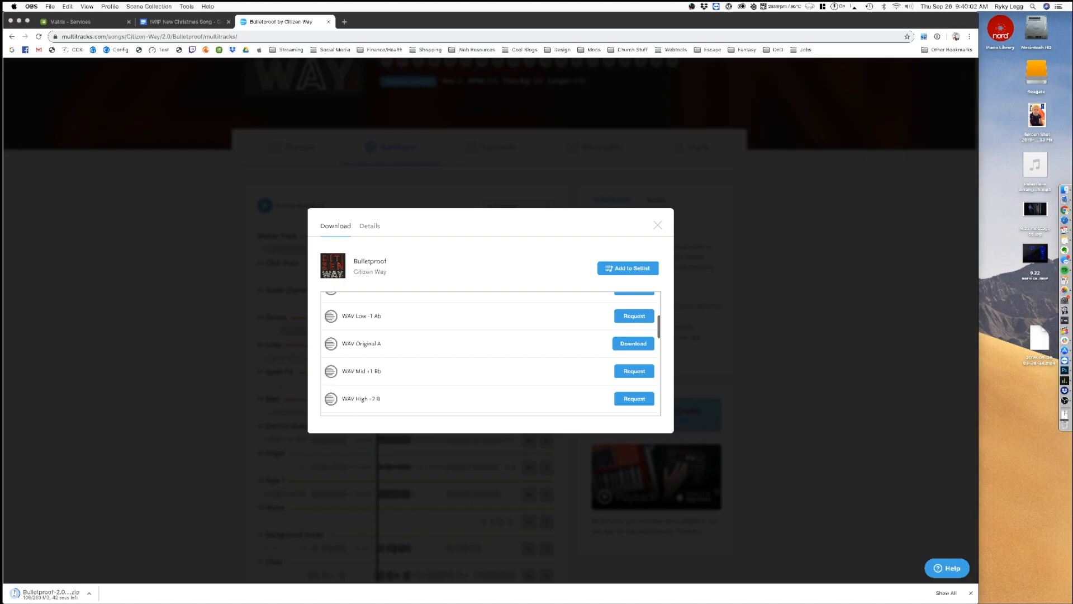
key("super+Tab")
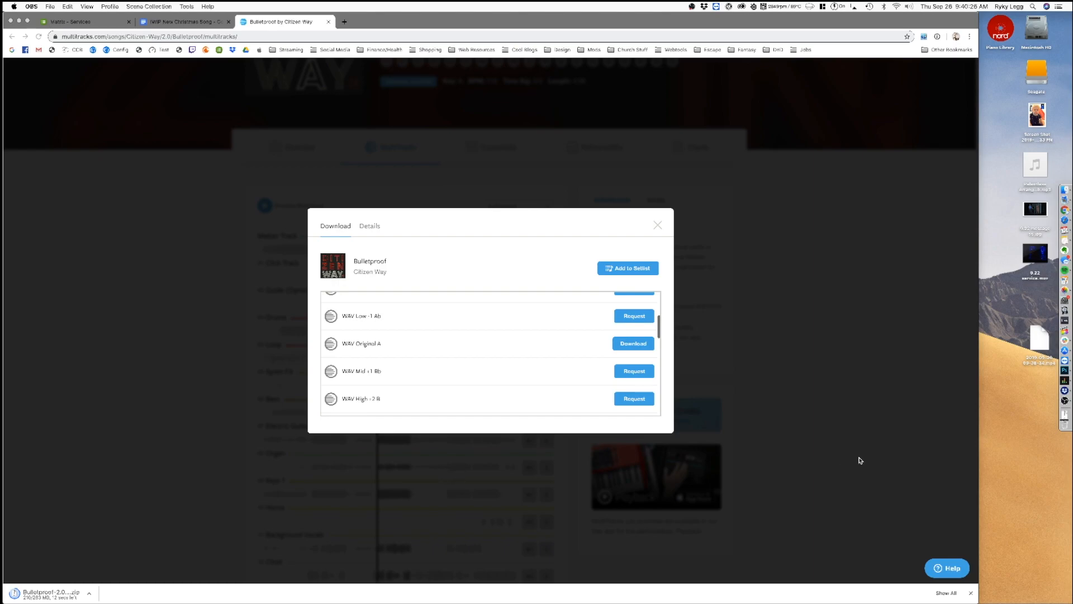
left_click(375, 231)
left_click(375, 231)
left_click(330, 229)
left_click(369, 229)
left_click(334, 227)
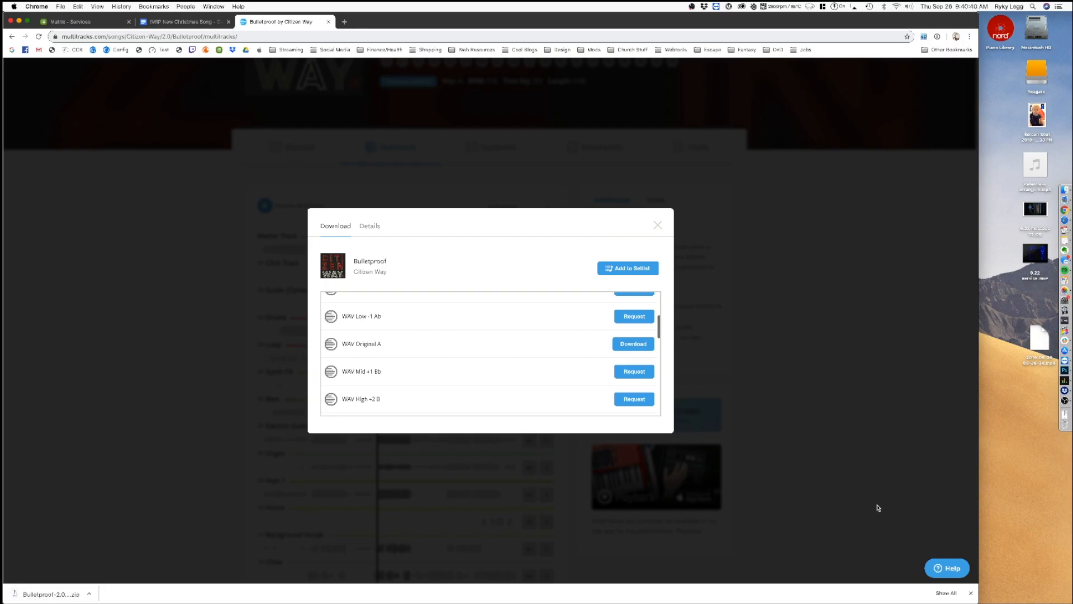
Step: Extract the downloaded Bulletproof zip and open MultiTrack.als from the Bulletproof-2.0-A-115.00bpm folder in Ableton Live
left_click(55, 593)
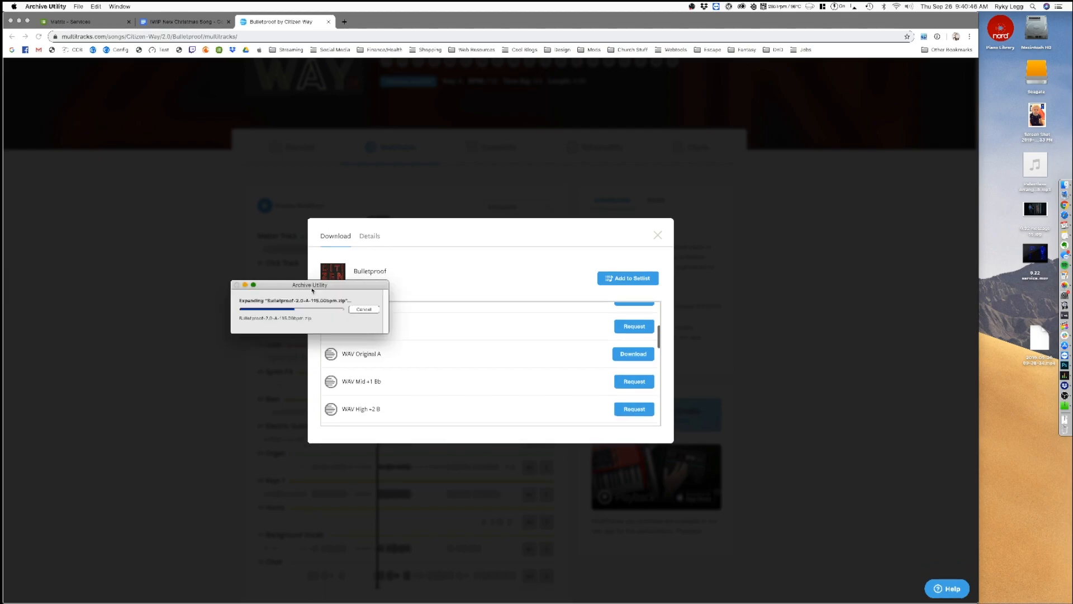
left_click_drag(216, 289, 446, 254)
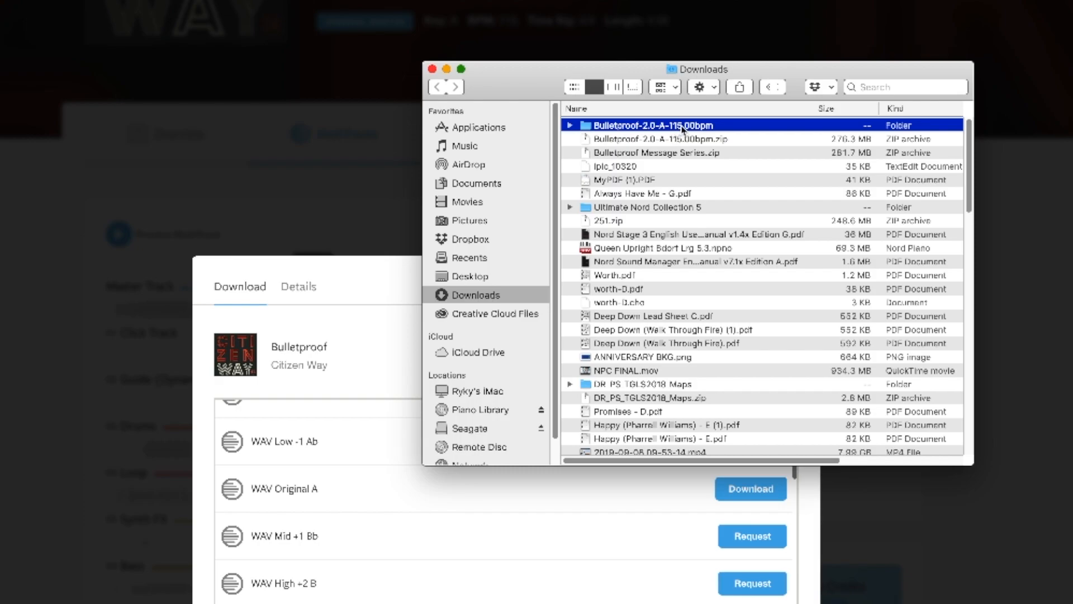
double_click(682, 127)
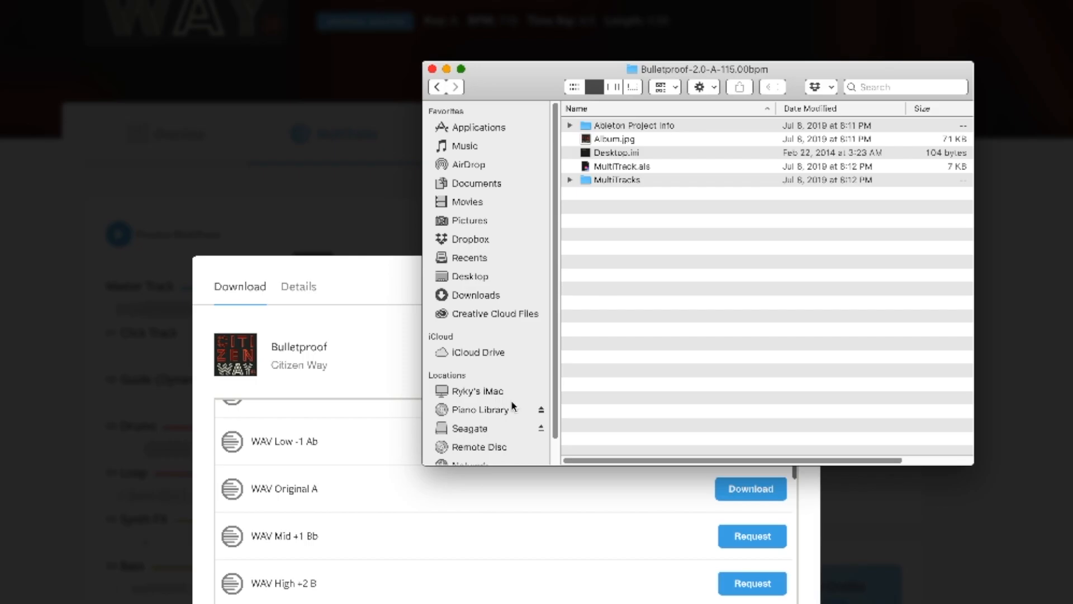
left_click_drag(538, 79, 359, 147)
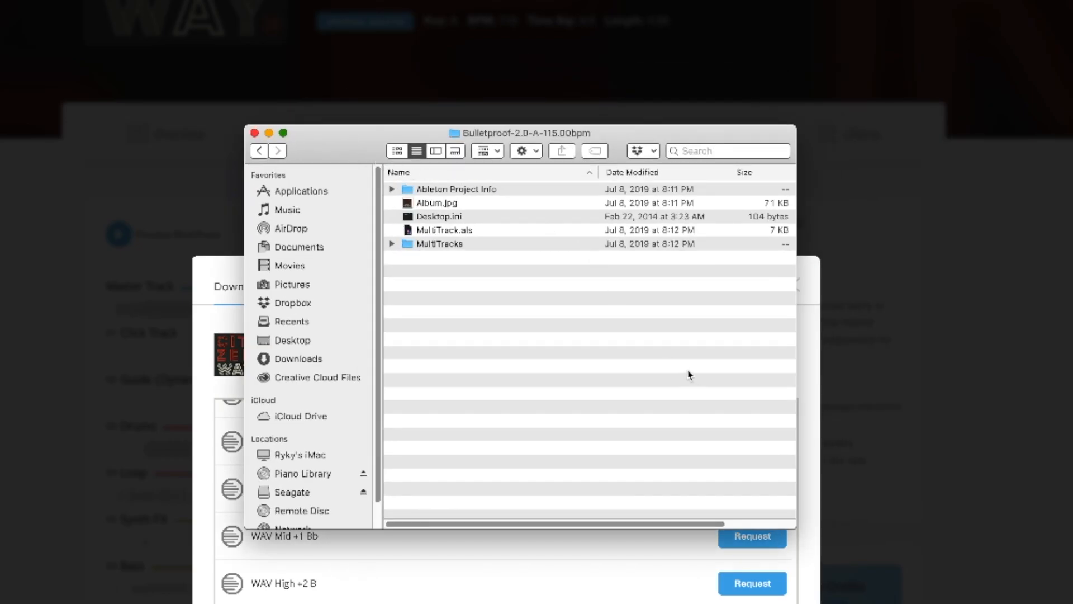
left_click(447, 230)
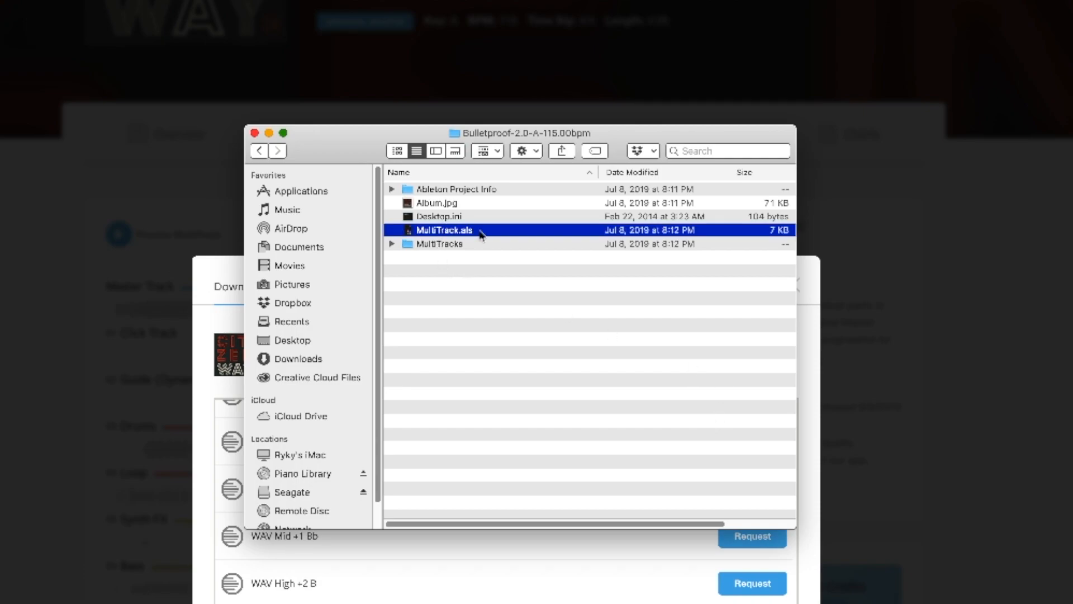
double_click(482, 236)
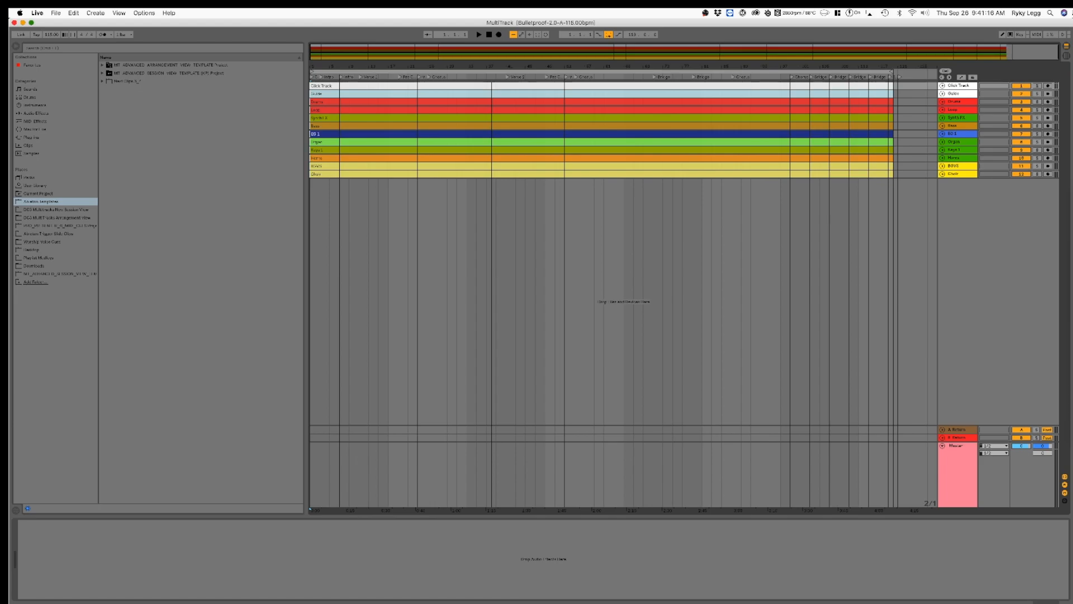
key("Tab")
key("Tab")
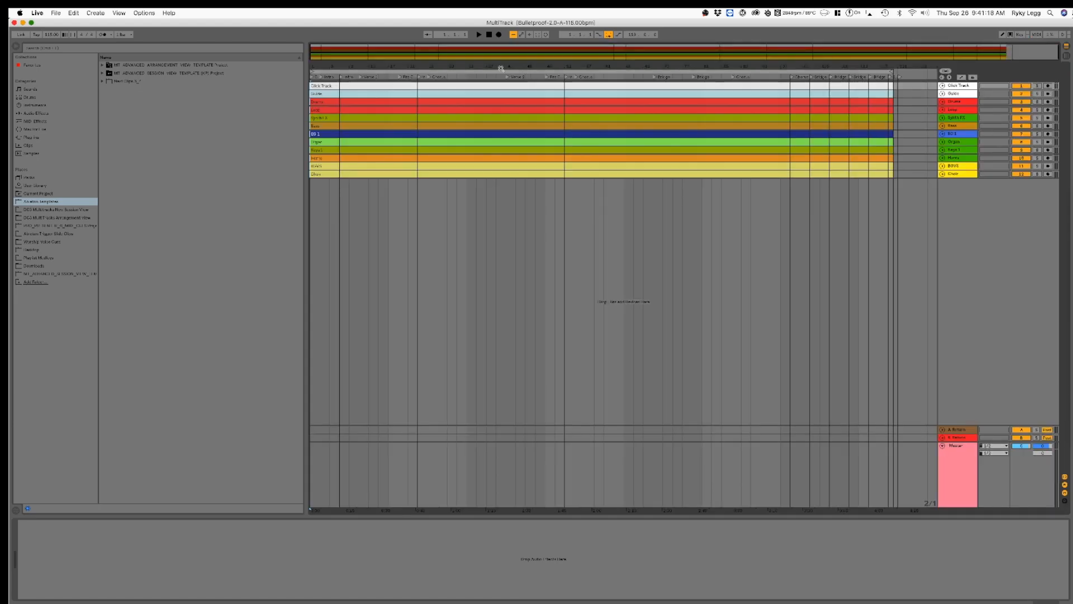
key("plus")
key("plus")
key("plus")
key("plus")
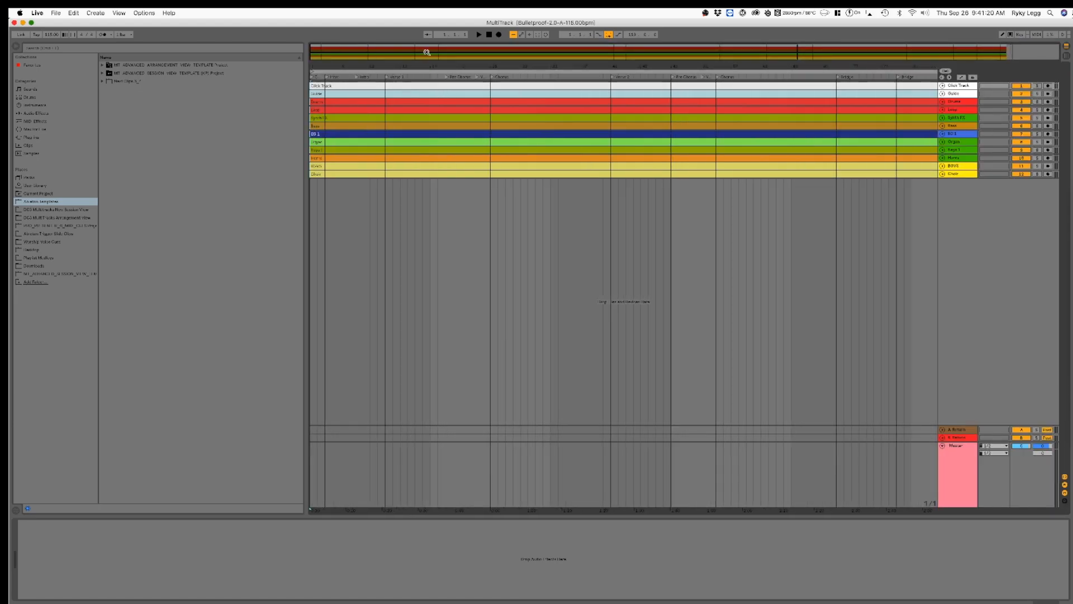
left_click(995, 231)
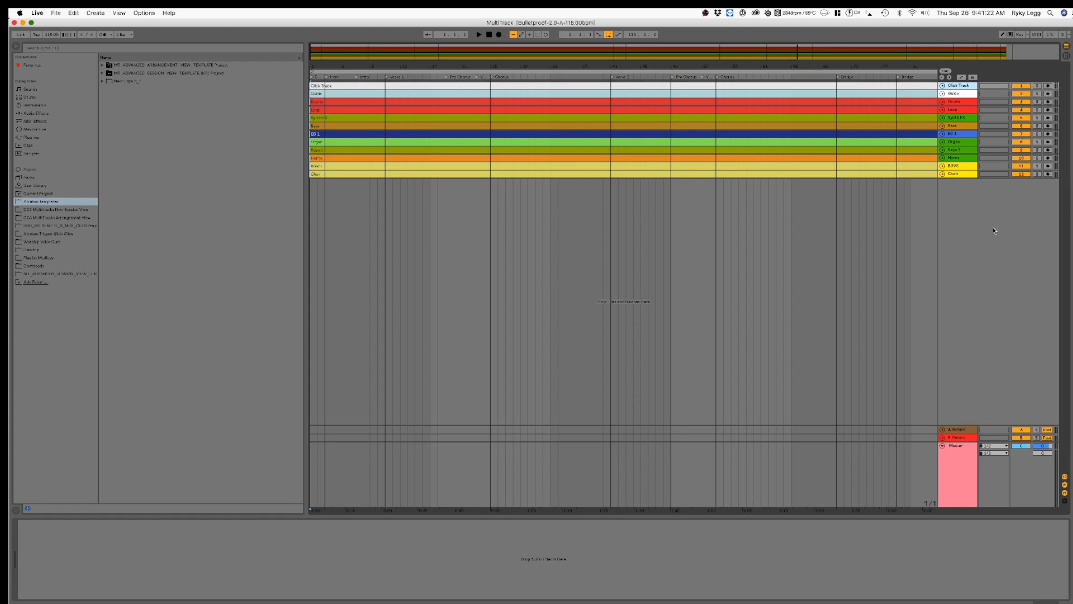
Step: Insert a MIDI track named Markers and place it directly below the Click Track
right_click(947, 195)
left_click(977, 203)
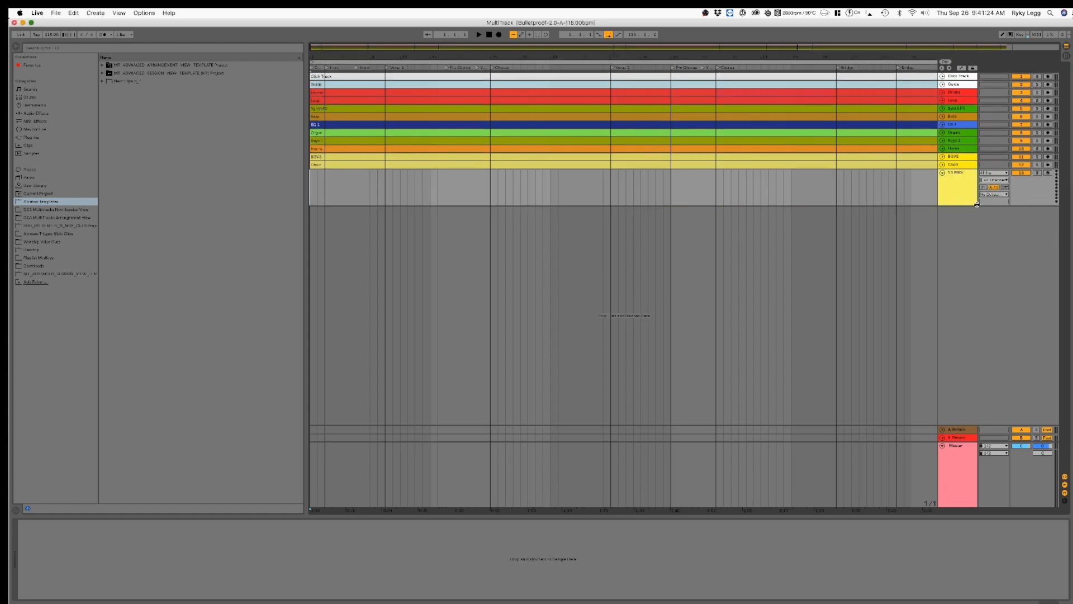
key("super+r")
type("Mark")
key("Return")
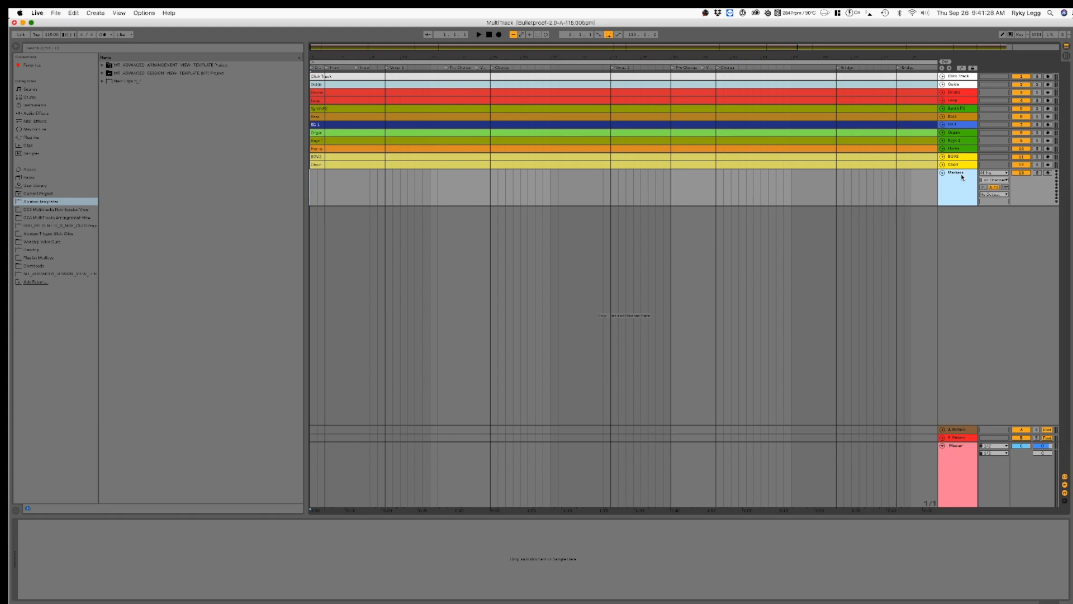
left_click_drag(957, 183, 965, 90)
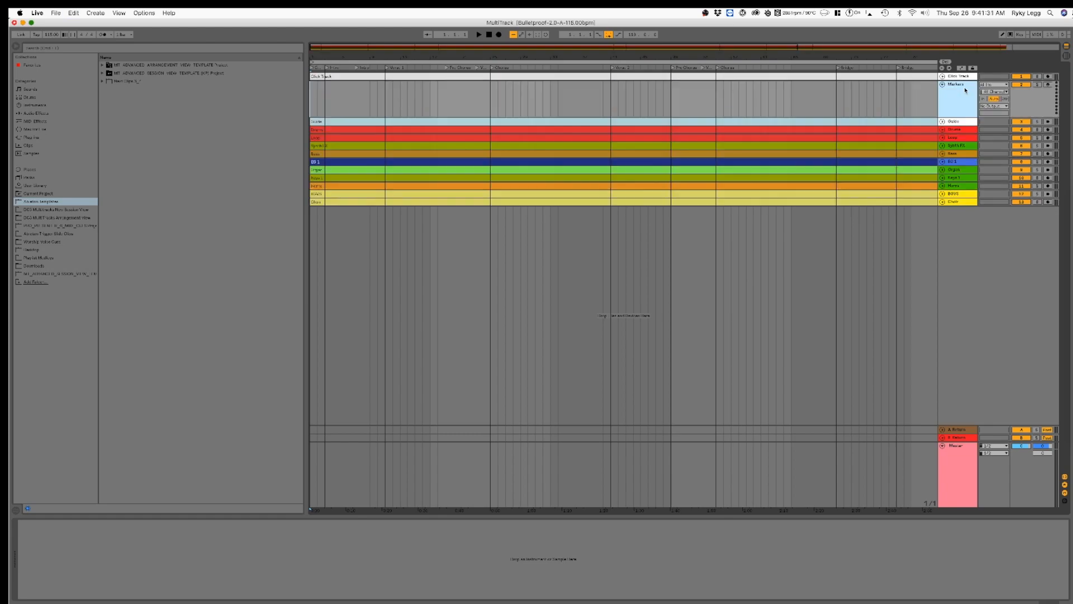
Step: Mute the Click Track and give the collapsed Markers track a light grey colour
left_click(1025, 77)
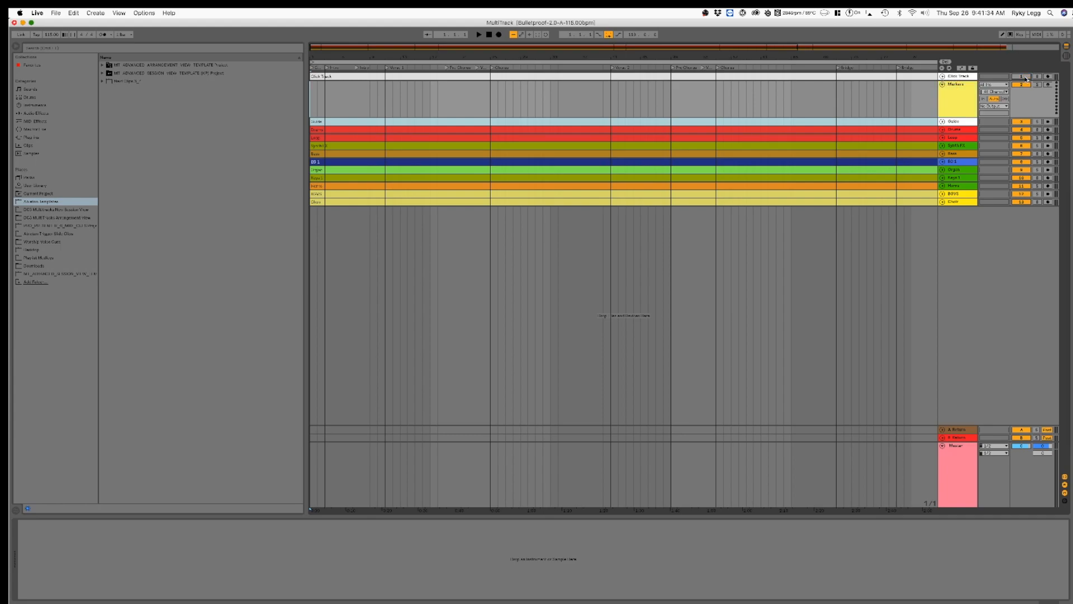
left_click(942, 84)
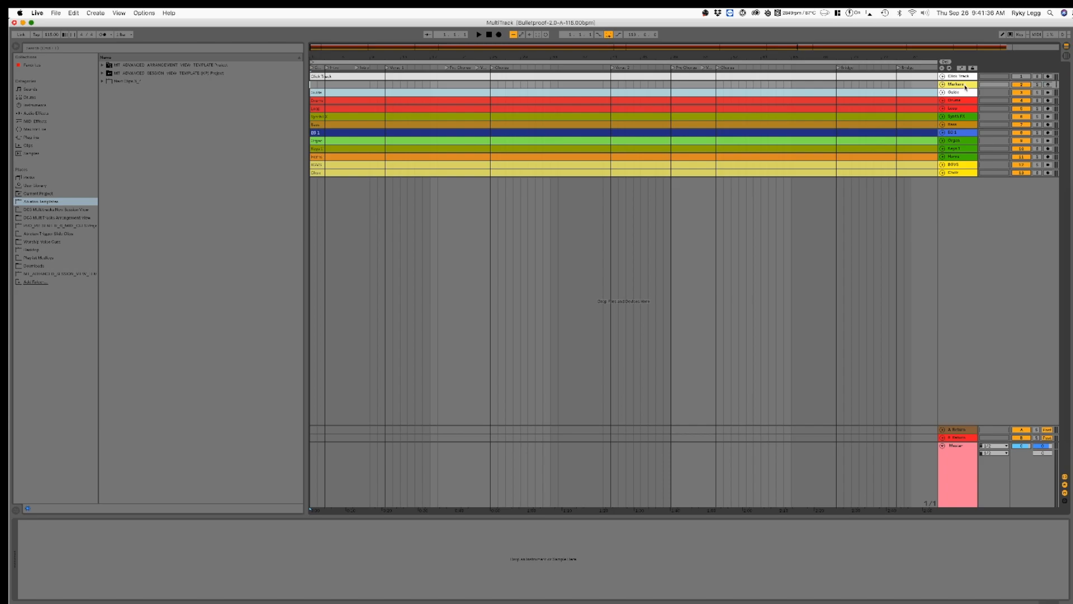
right_click(965, 88)
left_click(1045, 204)
Step: Create an empty MIDI clip in the first Session slot of Markers and place it at the start of the arrangement
key("Tab")
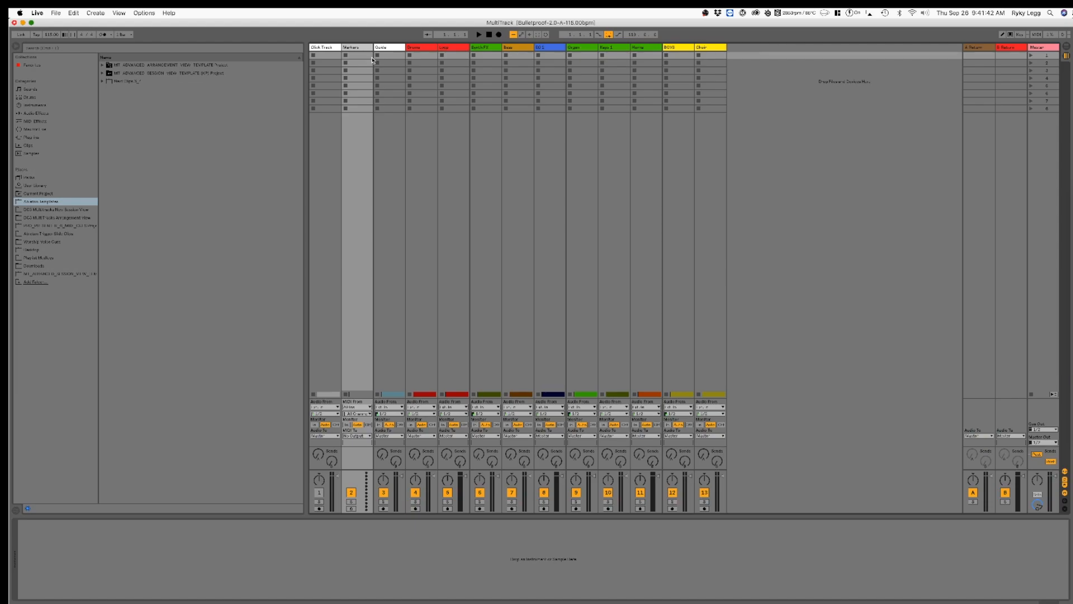
double_click(354, 57)
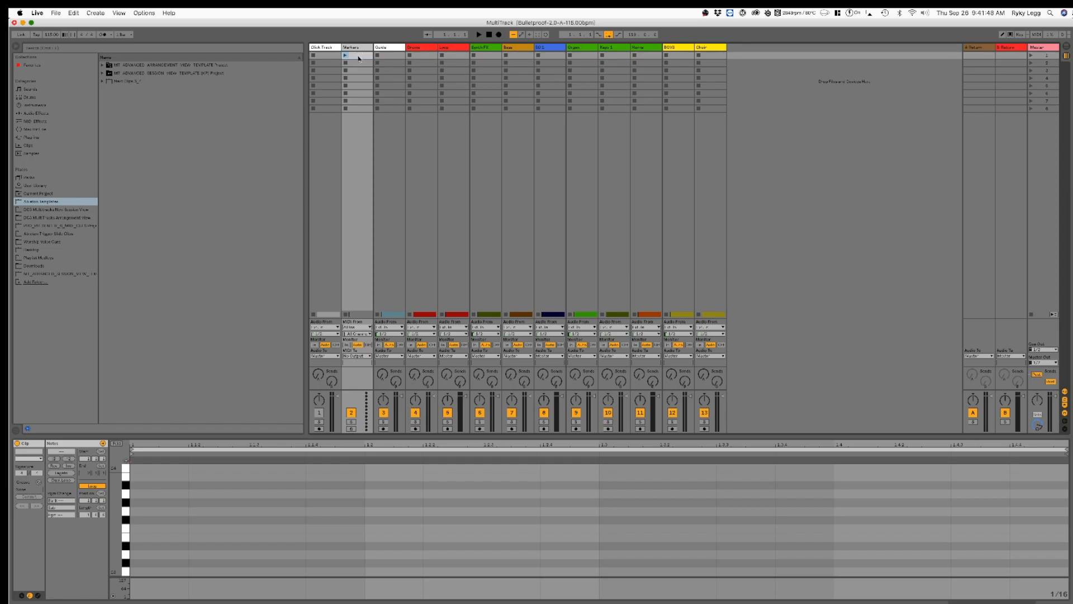
key("Tab")
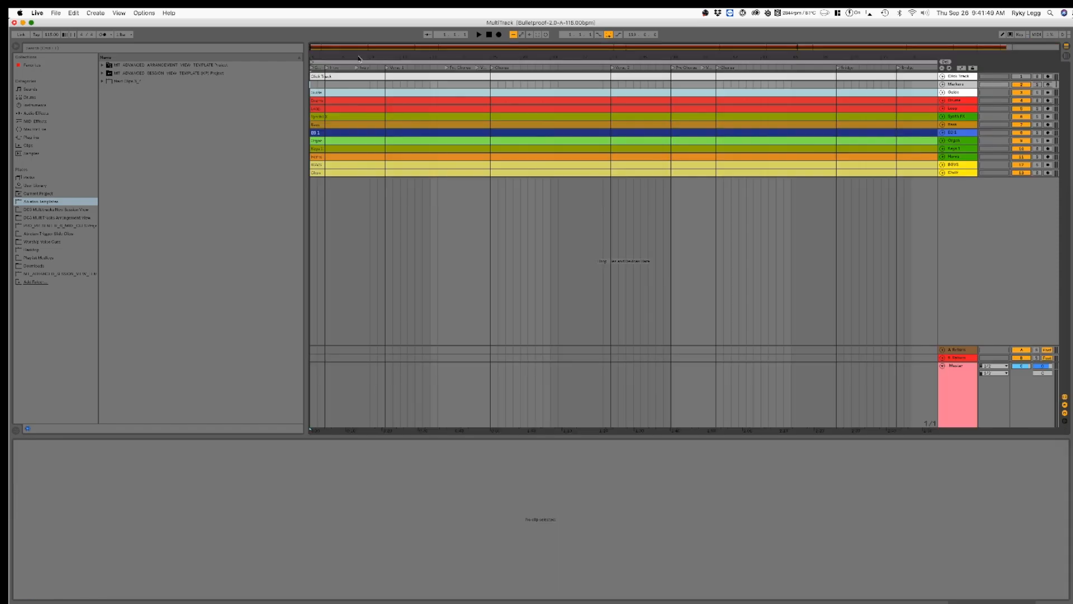
left_click(313, 86)
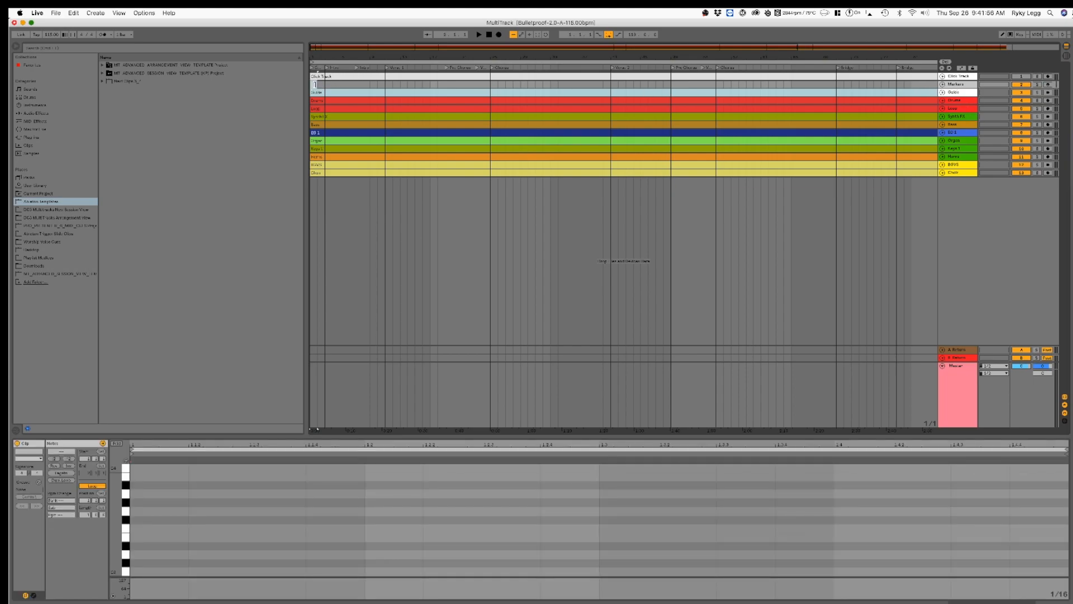
Step: Extend the MIDI clip on the Markers track to the end of the song's audio stems
left_click_drag(315, 84, 800, 84)
left_click_drag(889, 57, 889, 44)
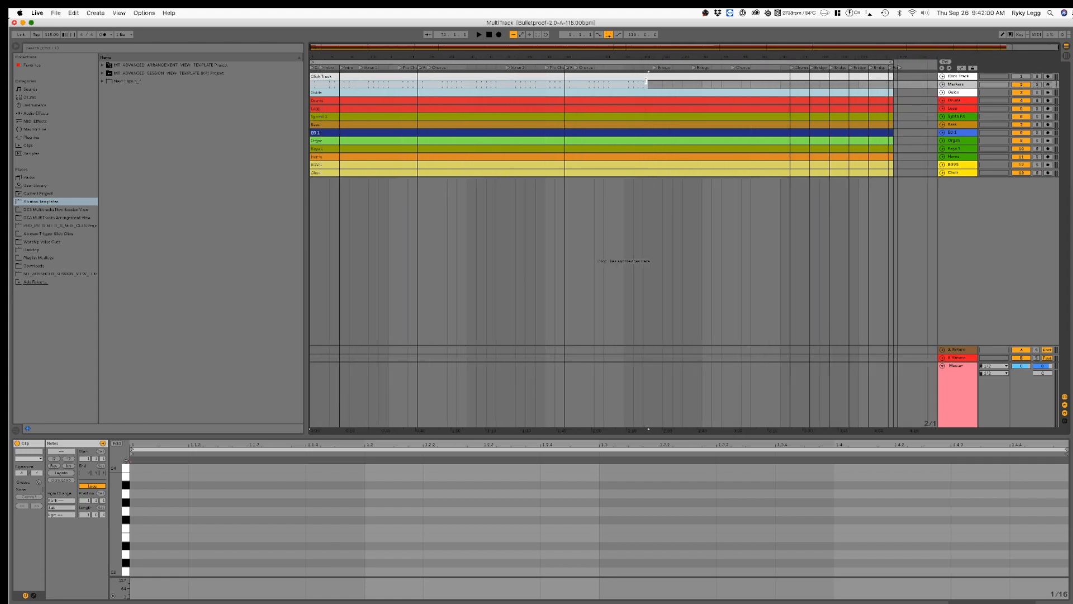
left_click_drag(644, 83, 890, 80)
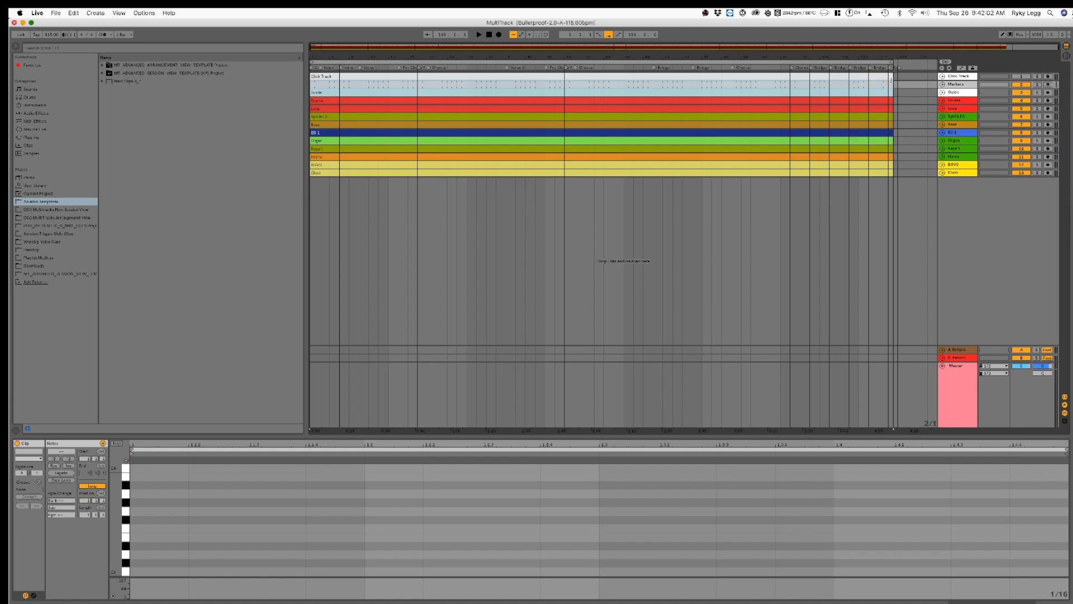
Step: Unfold the Markers track and view the clip at the beginning of the song
left_click_drag(386, 45, 338, 227)
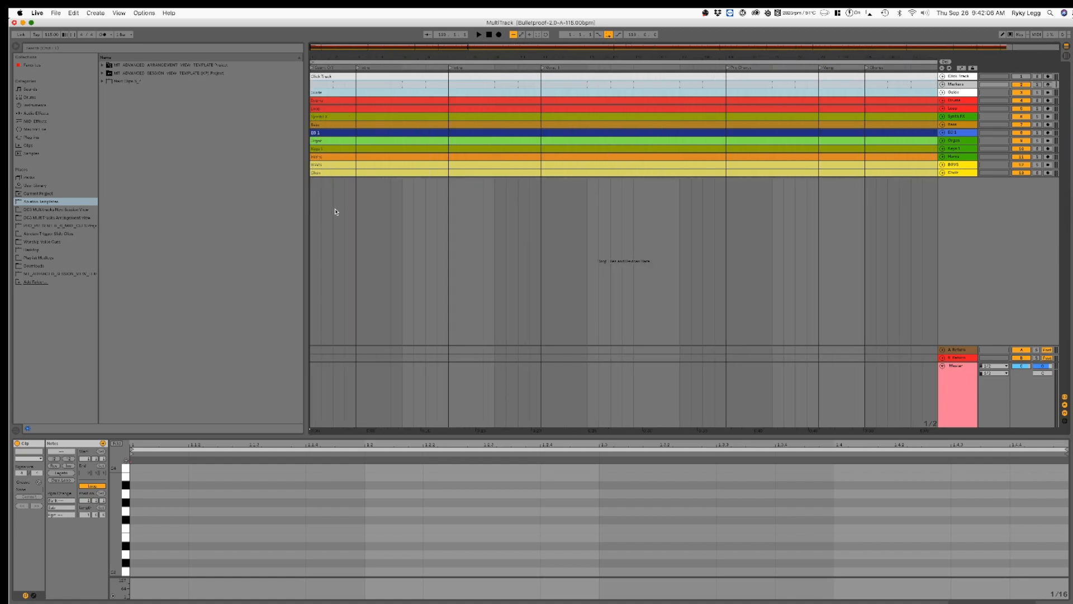
left_click(334, 213)
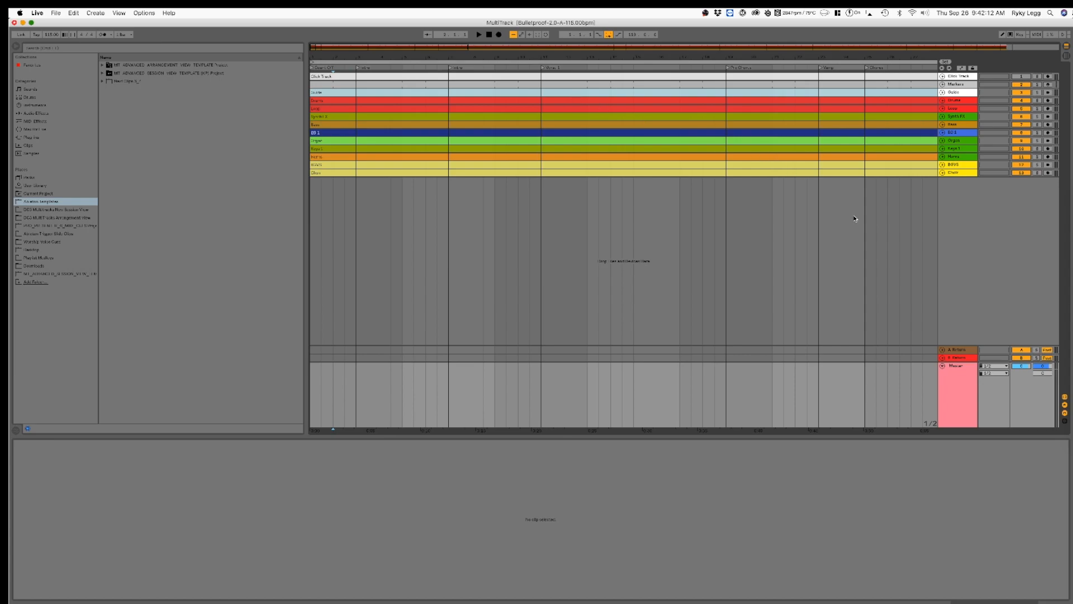
left_click(970, 86)
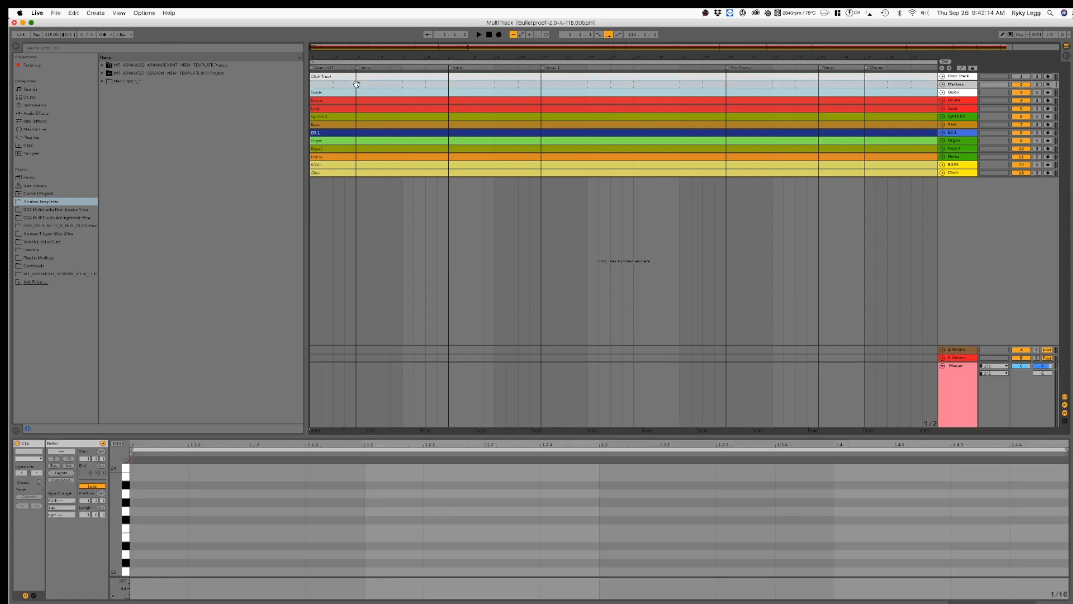
left_click(943, 83)
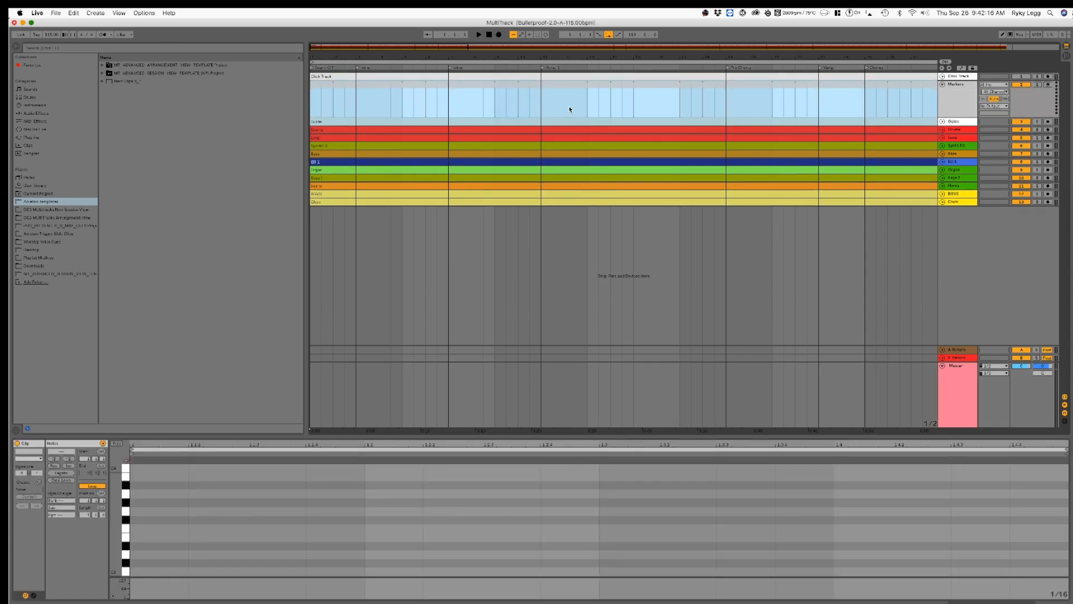
Step: Split the Markers clip at the first Intro locator and rename the opening section Count In
left_click(355, 101)
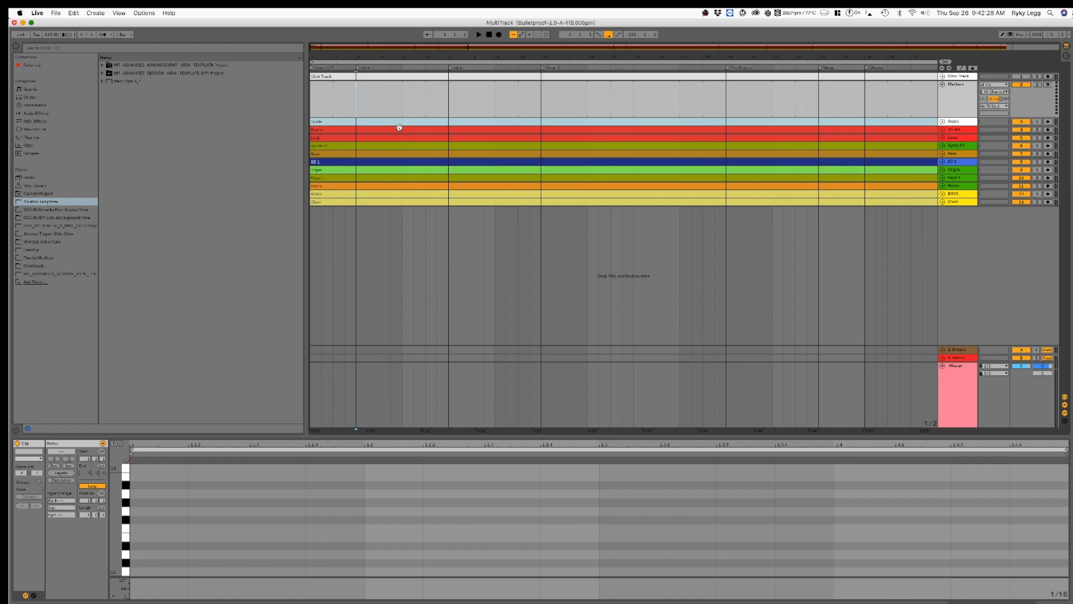
key("super+v")
double_click(336, 89)
type("Count In")
key("Return")
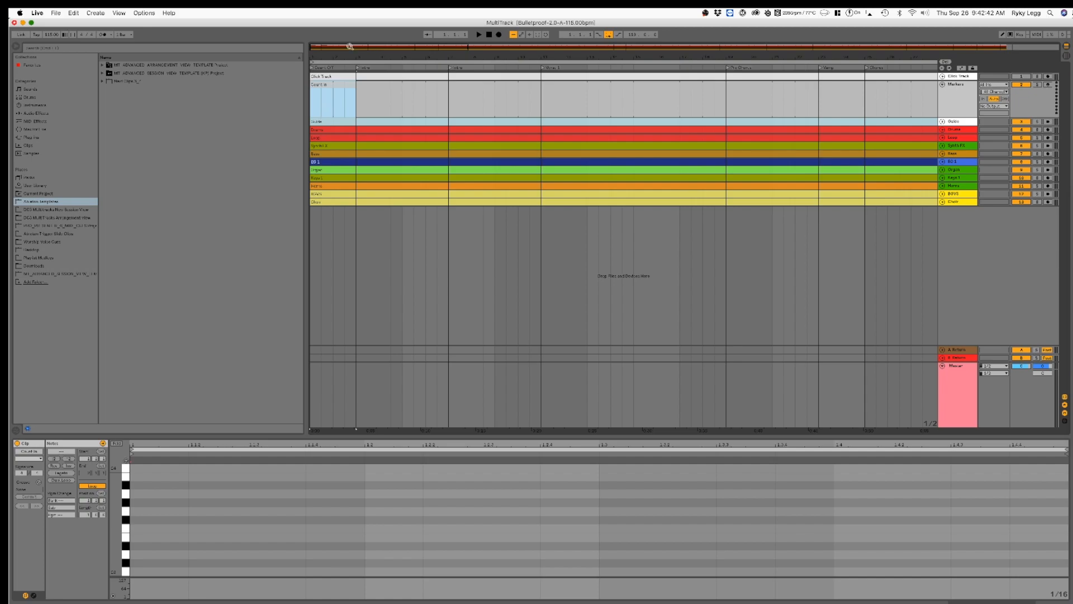
Step: Turn on the metronome and play the song's opening to hear the intro sections up to Verse 1
left_click(478, 35)
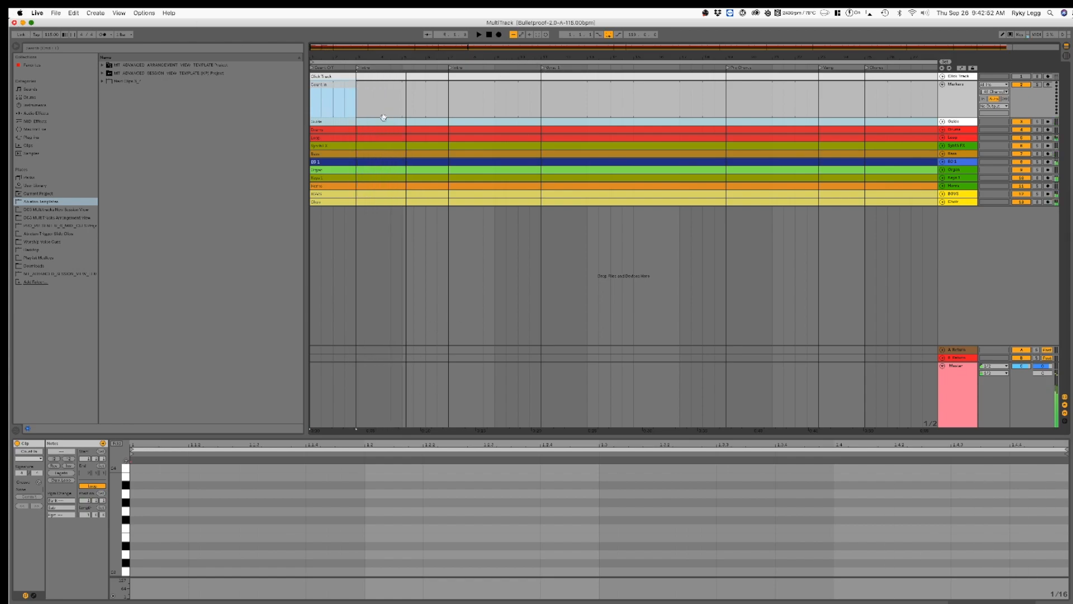
left_click(103, 34)
left_click(489, 36)
key("space")
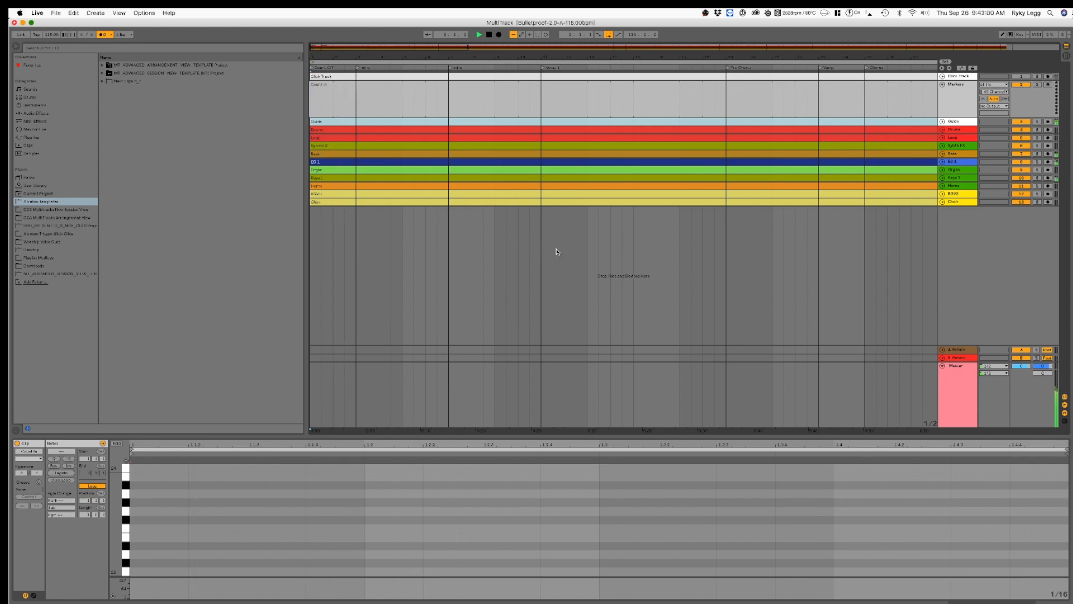
left_click(449, 102)
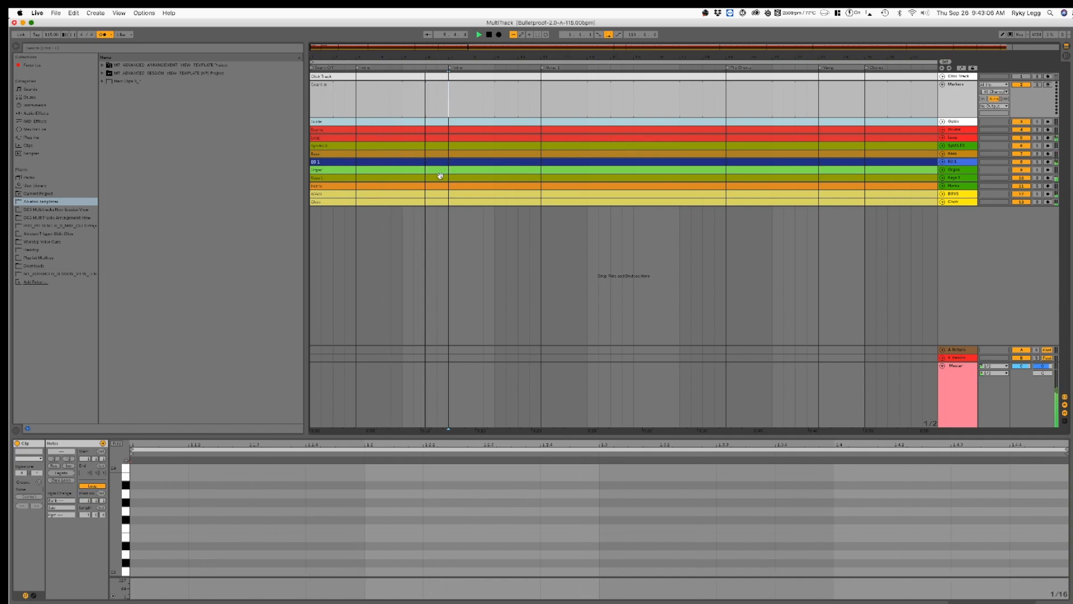
left_click(545, 106)
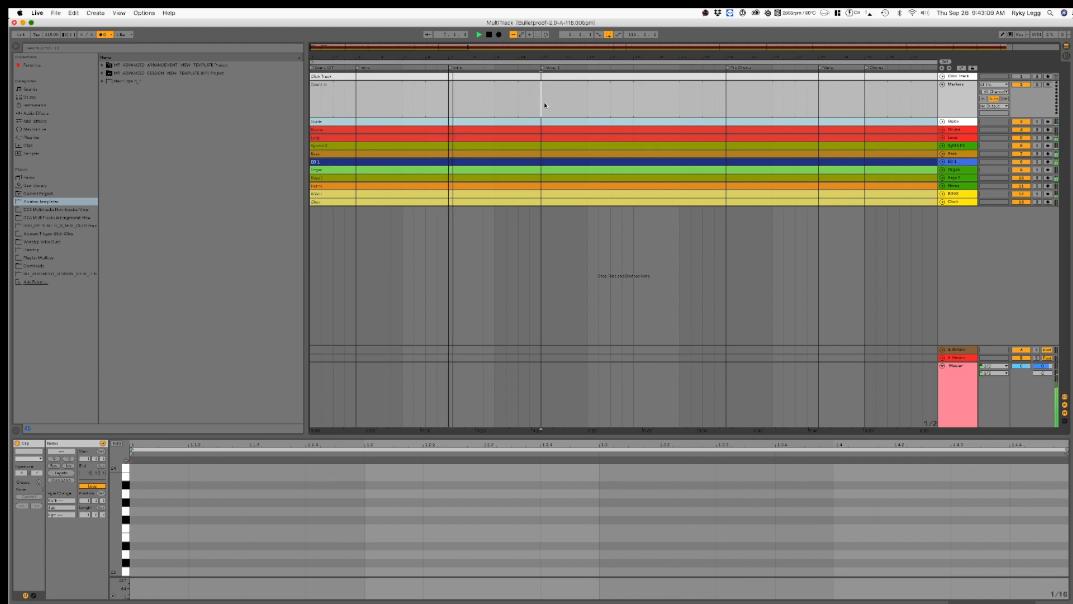
left_click(448, 110)
key("space")
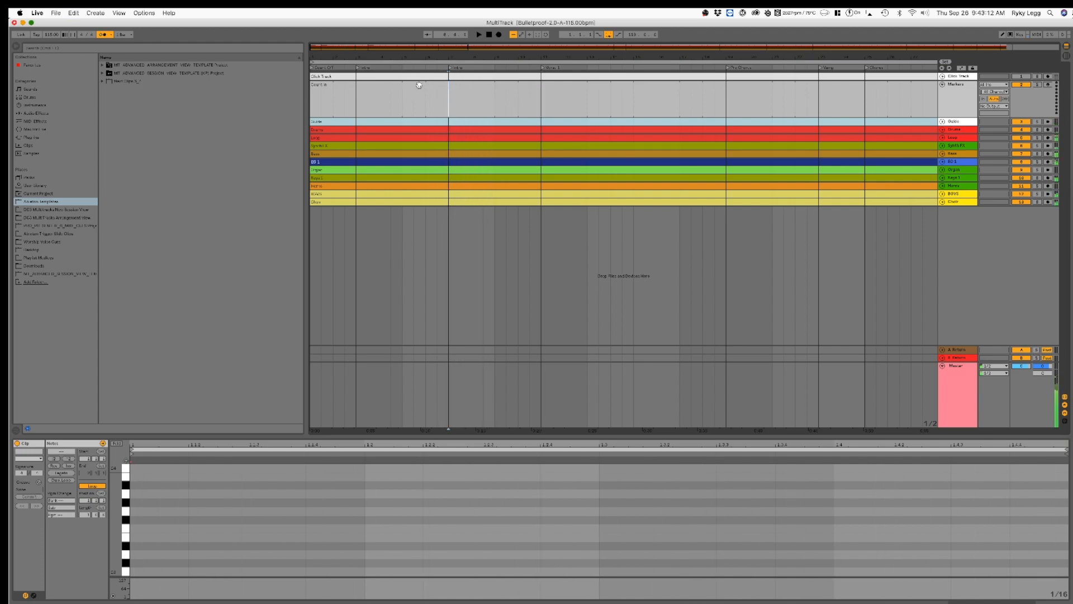
Step: Split the Markers clip at the Verse 1 locator and name the section after Count In as Intro
left_click(417, 78)
left_click(553, 91)
left_click(520, 79)
left_click(541, 108)
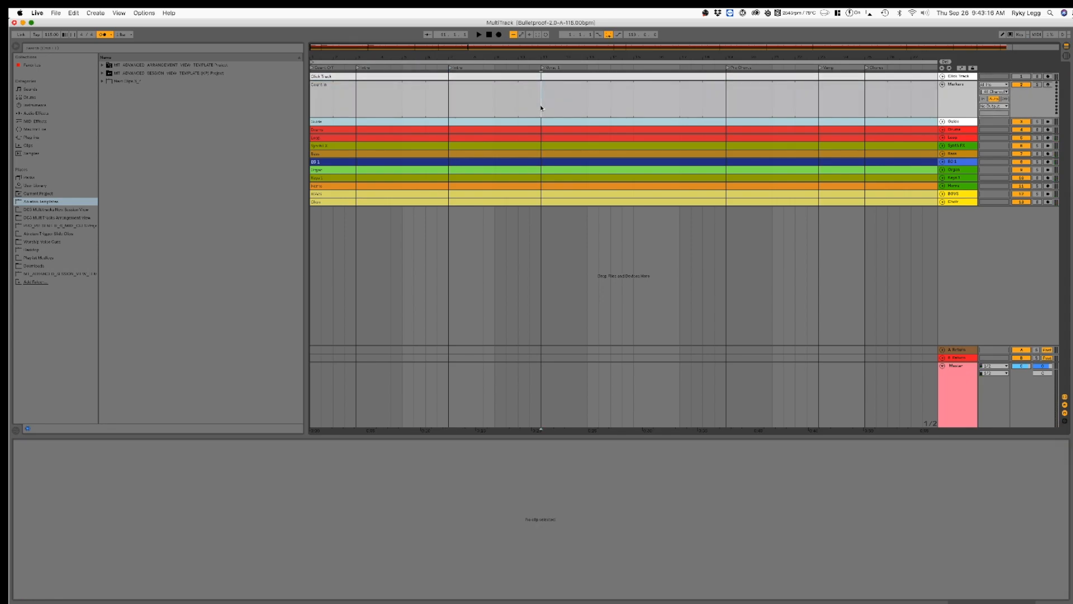
left_click(512, 78)
key("Escape")
left_click(515, 101)
left_click(523, 87)
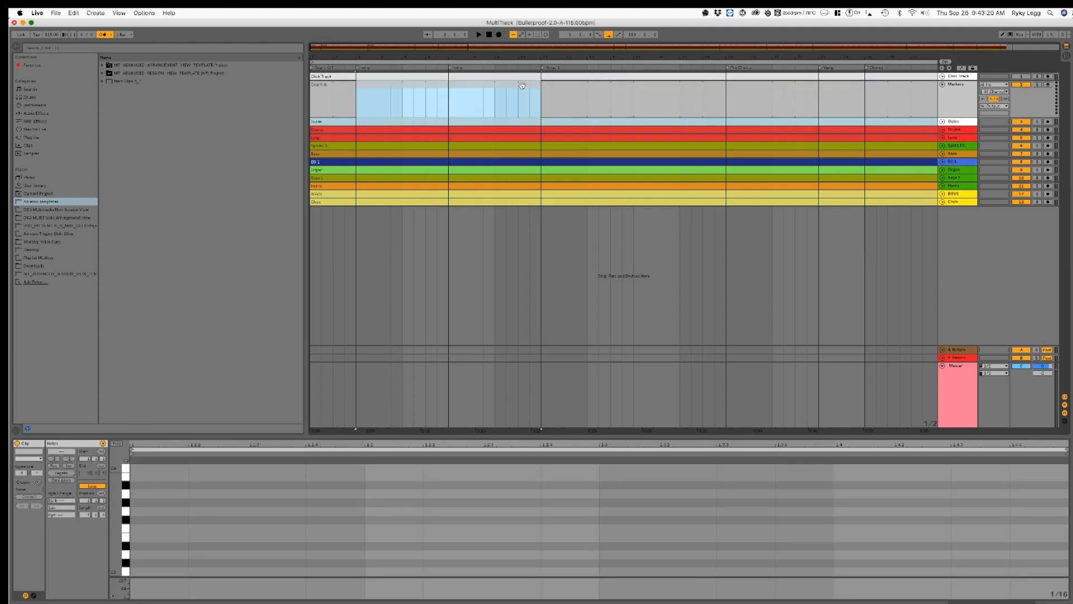
key("super+r")
key("Escape")
Step: Split the Markers clip at the first Pre Chorus and Vamp locators, naming the resulting sections V1 and PC1
scroll(559, 112, "right", 5)
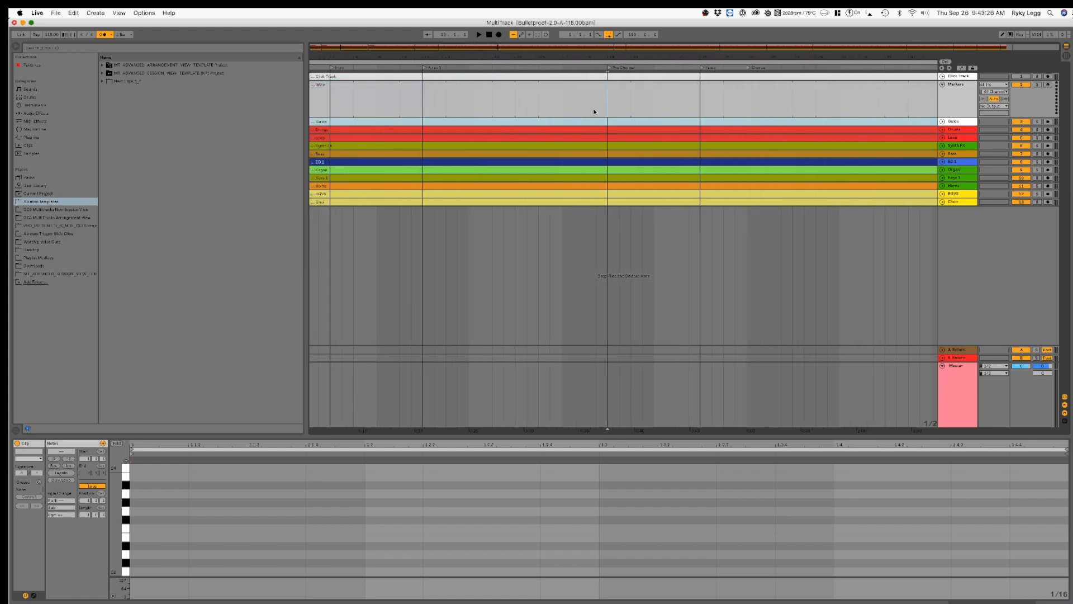
left_click(550, 96)
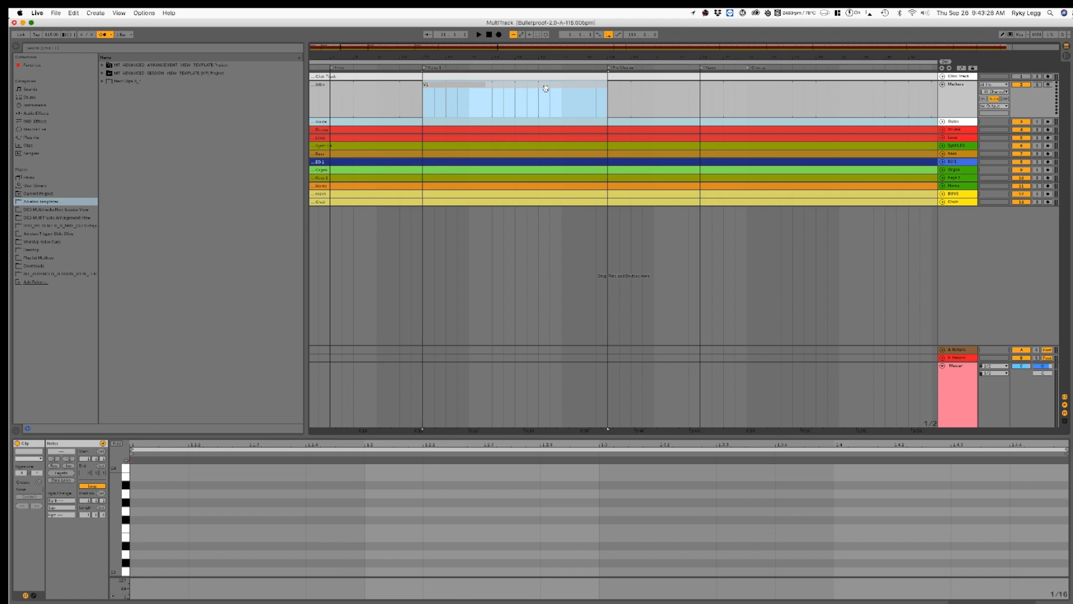
scroll(608, 128, "right", 3)
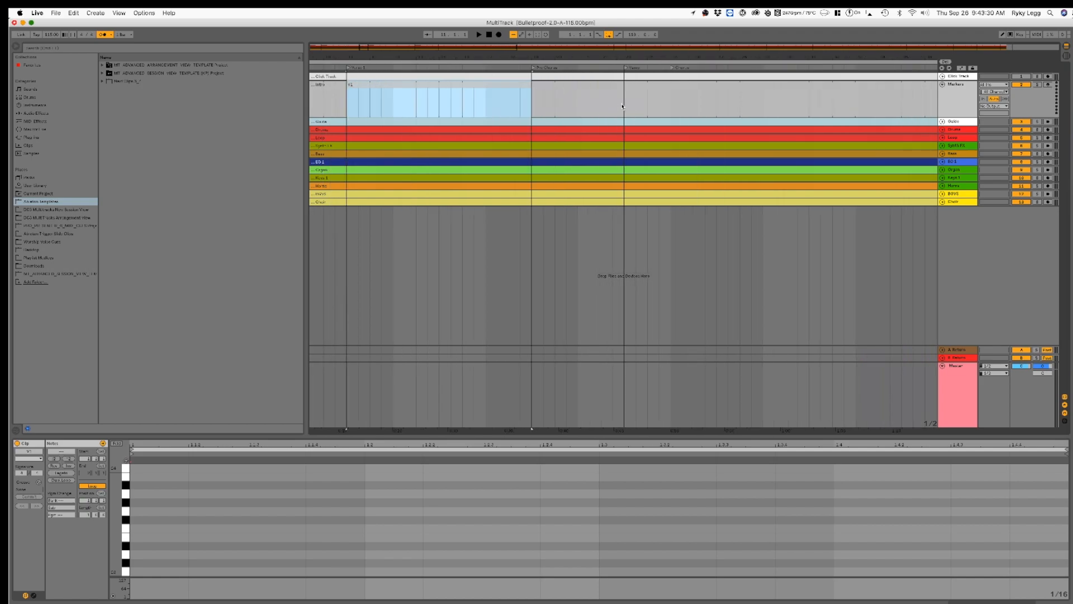
left_click(622, 107)
left_click(574, 87)
key("super+r")
type("PC1")
key("Return")
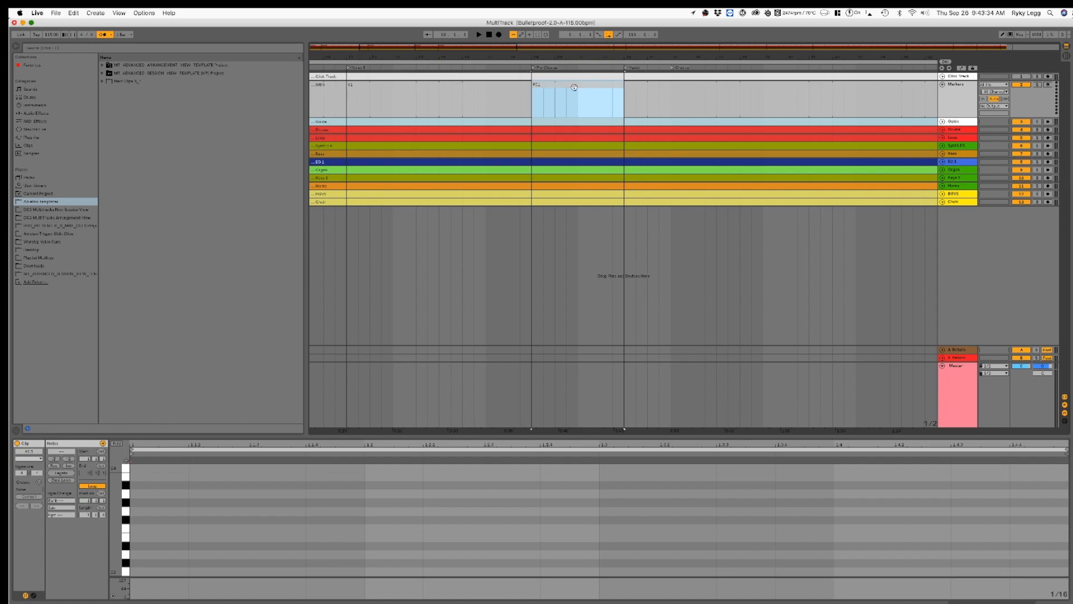
Step: Split the Markers clip at the first Chorus locator and name the section after PC1 as Vamp
left_click(670, 114)
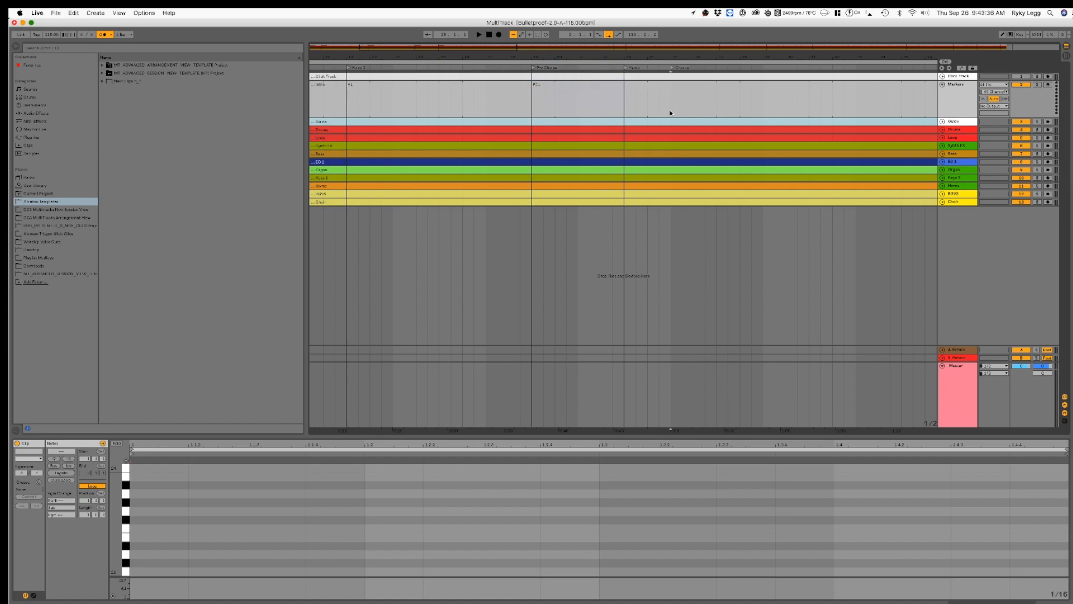
left_click(636, 89)
type("Vamp")
key("Return")
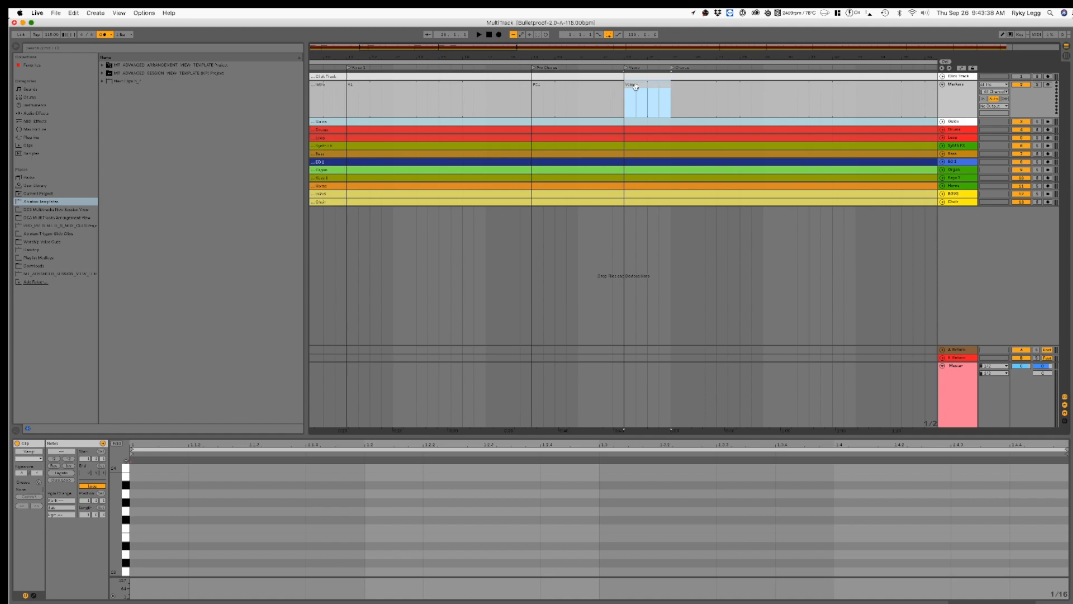
Step: Split the Markers clip at the Verse 2 locator and name the first chorus section C1
scroll(764, 179, "right", 5)
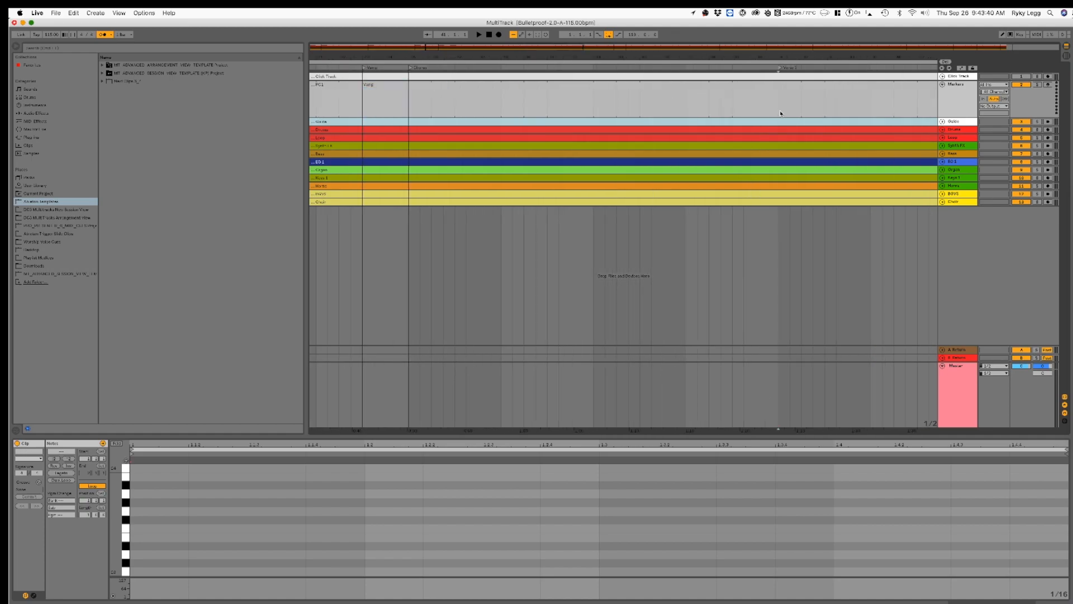
left_click(707, 85)
key("super+r")
type("C1")
key("Return")
Step: Split the Markers clip at the second Pre Chorus locator and name the second verse section V2
scroll(695, 136, "right", 5)
left_click(733, 106)
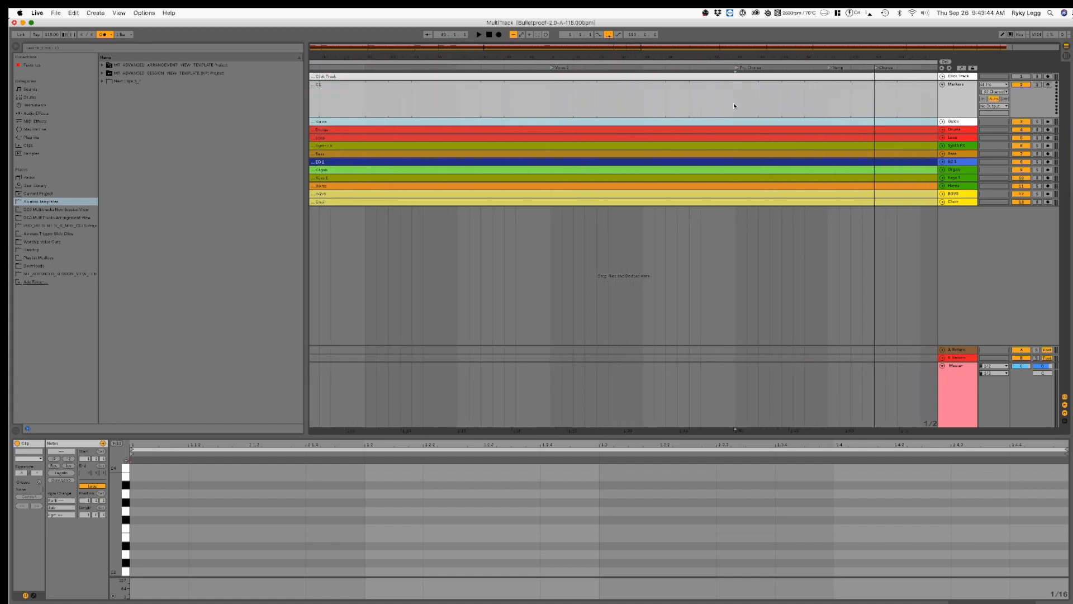
left_click(705, 88)
type("V2")
key("Return")
Step: Split the Markers clip at the second Vamp and Chorus locators, naming the resulting sections PC2 and Vamp 2
scroll(766, 113, "right", 5)
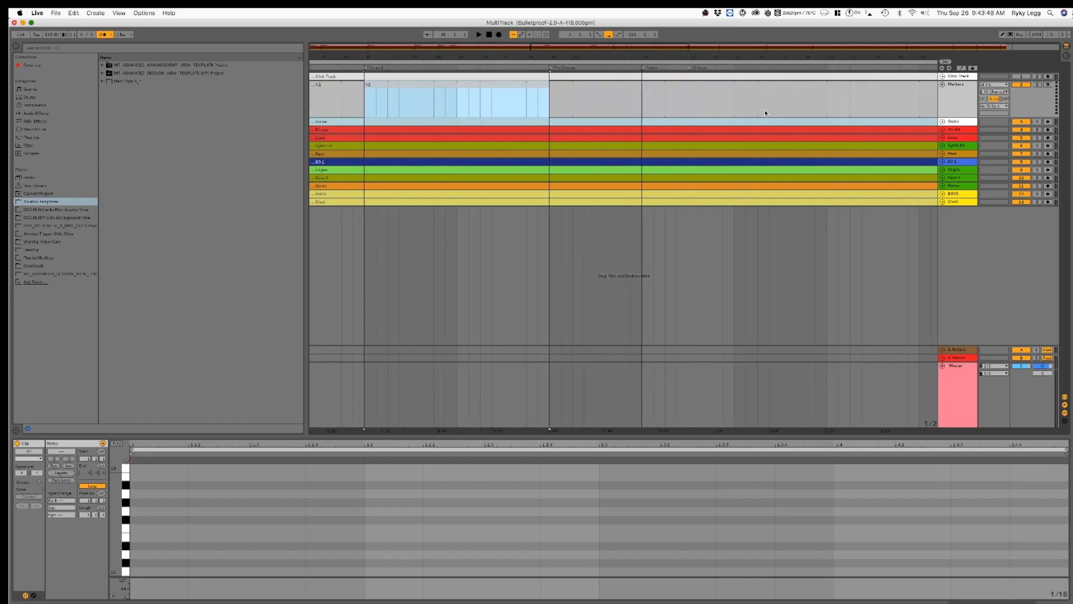
left_click(639, 104)
left_click(611, 91)
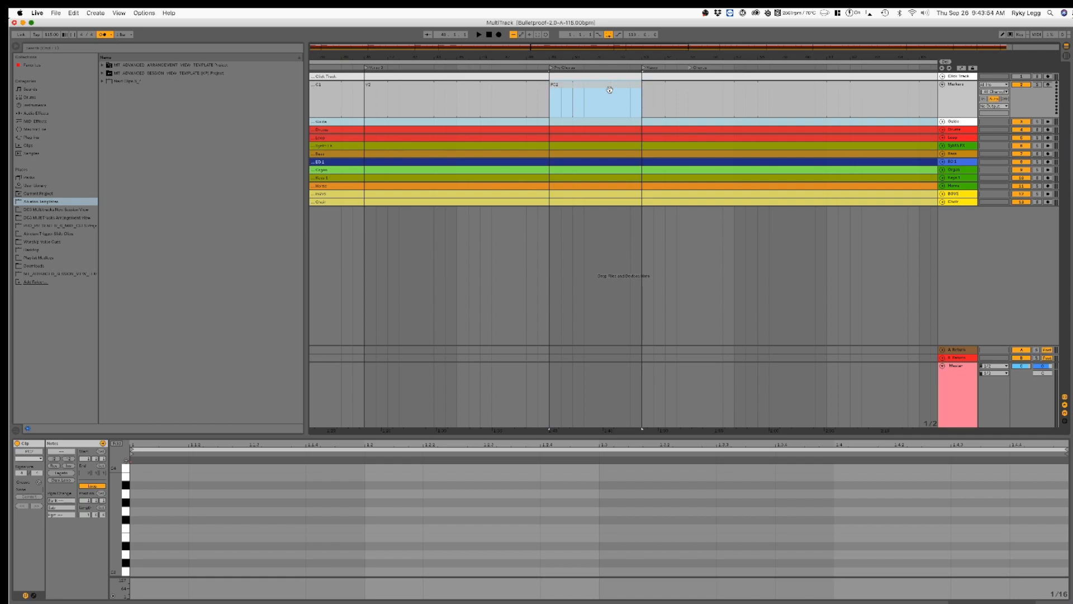
scroll(615, 95, "right", 5)
left_click(614, 103)
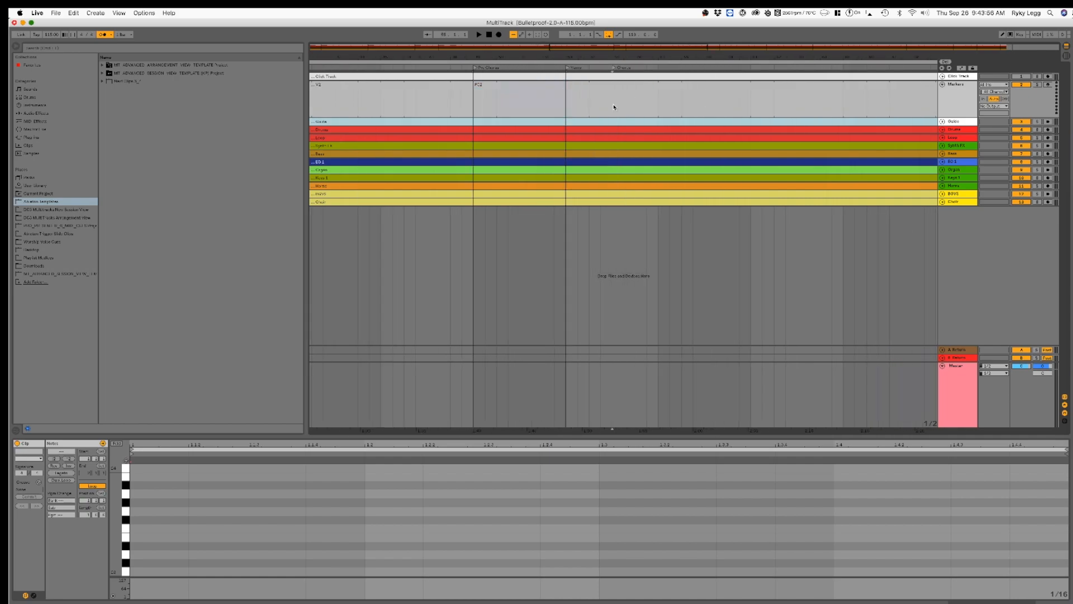
left_click(585, 87)
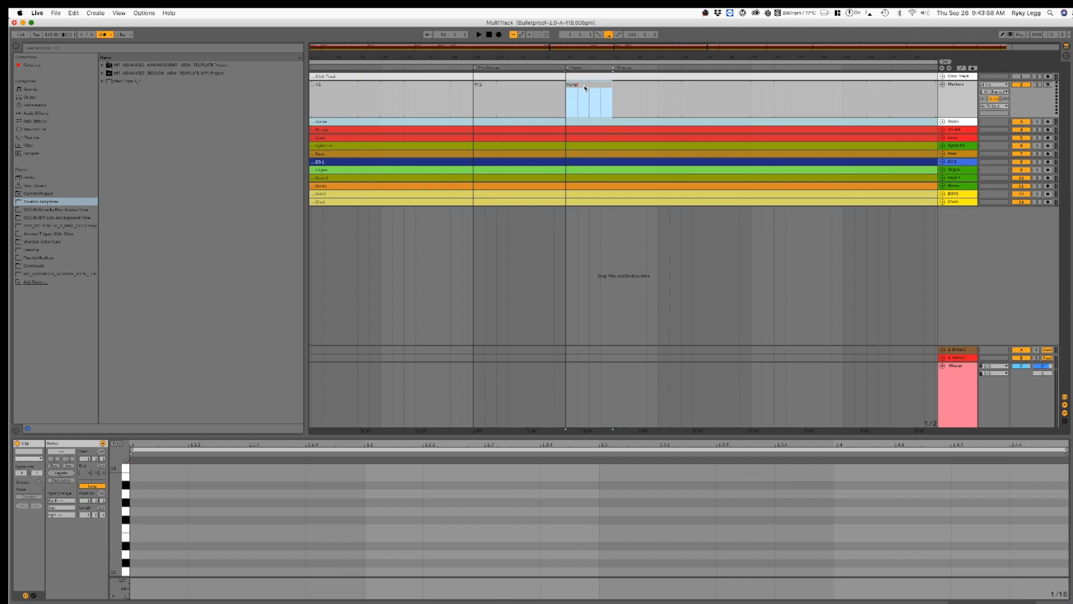
Step: Split the Markers clip at the first Bridge locator and name the second chorus section C2
scroll(593, 95, "right", 10)
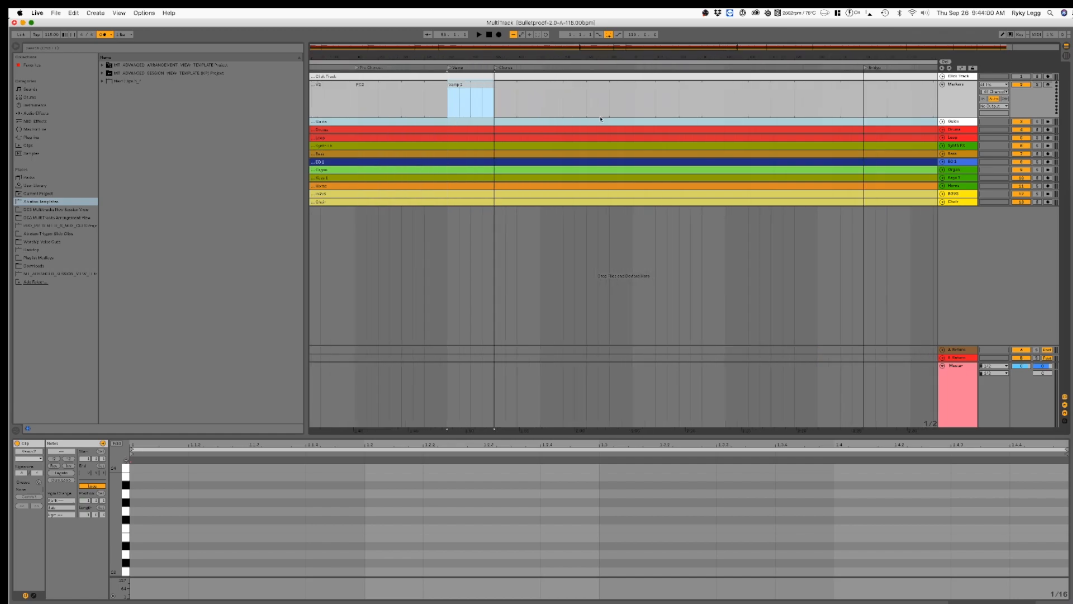
left_click(736, 108)
key("super+e")
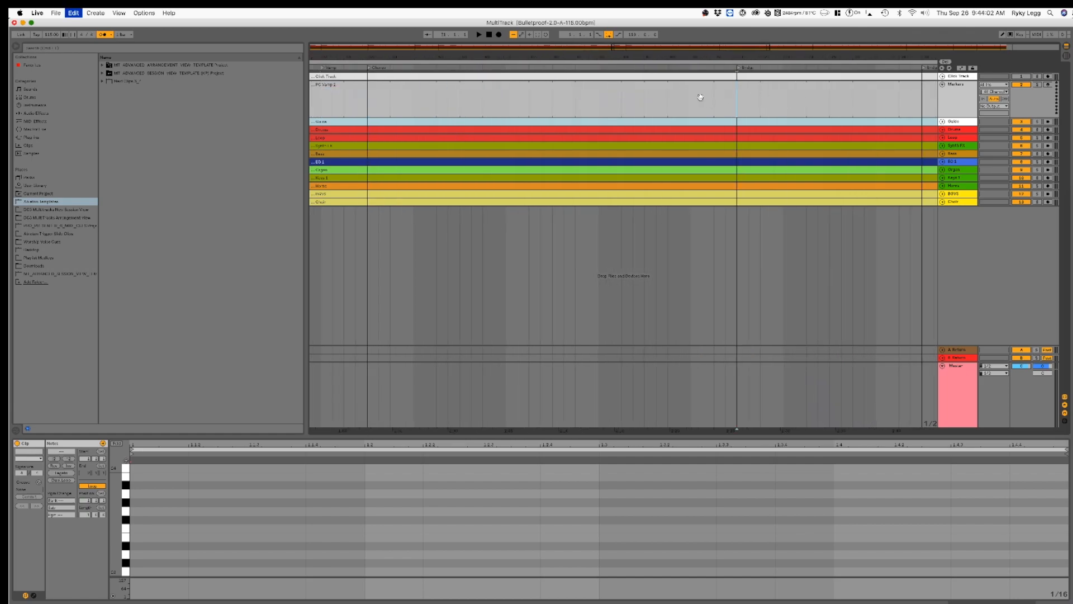
left_click(682, 87)
key("super+r")
type("C2")
key("Return")
Step: Split the Markers clip at the second Bridge locator and name the first bridge section B1
left_click(736, 109)
scroll(696, 211, "right", 5)
left_click(660, 104)
left_click(614, 84)
key("super+r")
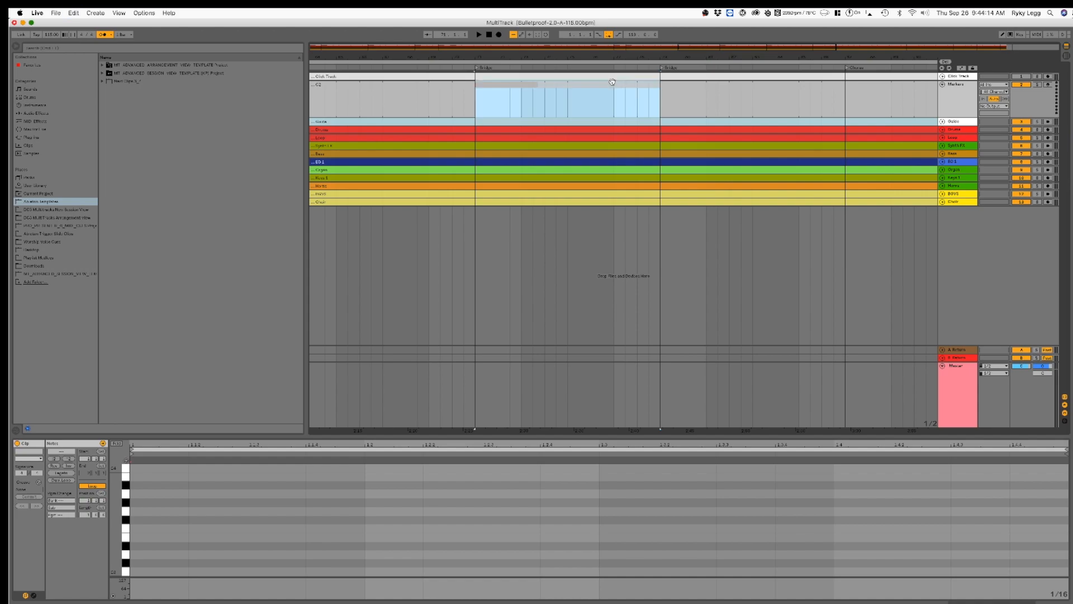
key("Return")
Step: Split the Markers clip at the next two Chorus locators, naming the resulting sections B2 and C3
scroll(615, 86, "right", 4)
left_click(660, 108)
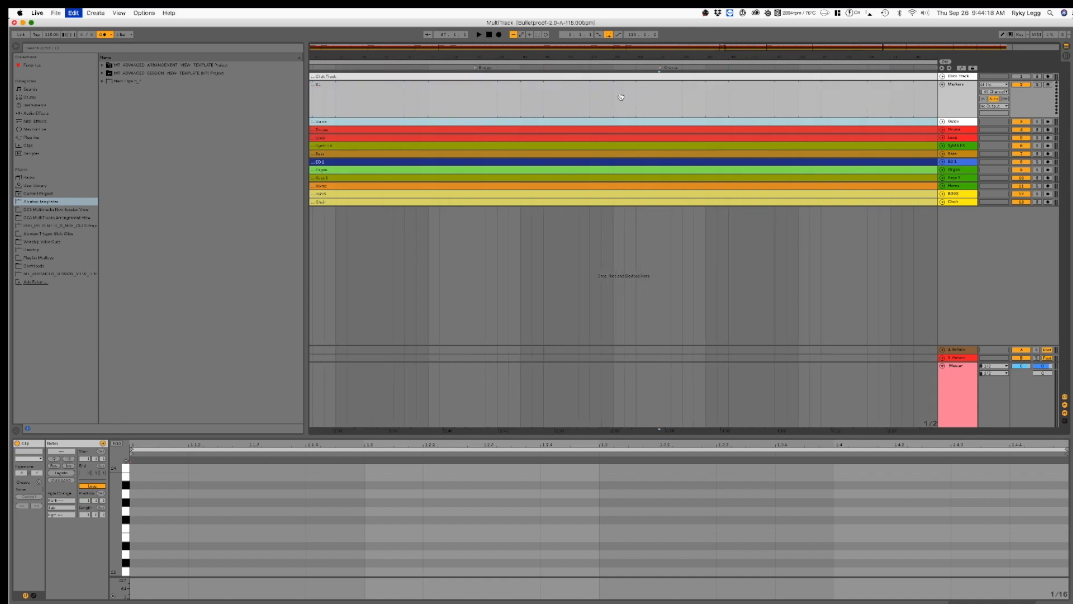
left_click(607, 87)
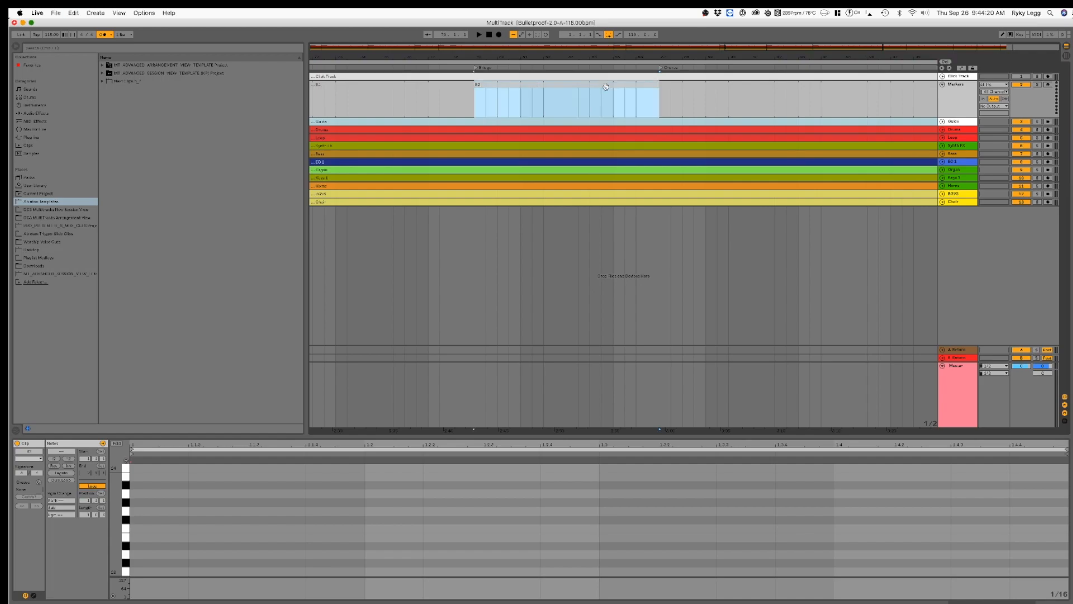
scroll(610, 101, "right", 4)
left_click(766, 104)
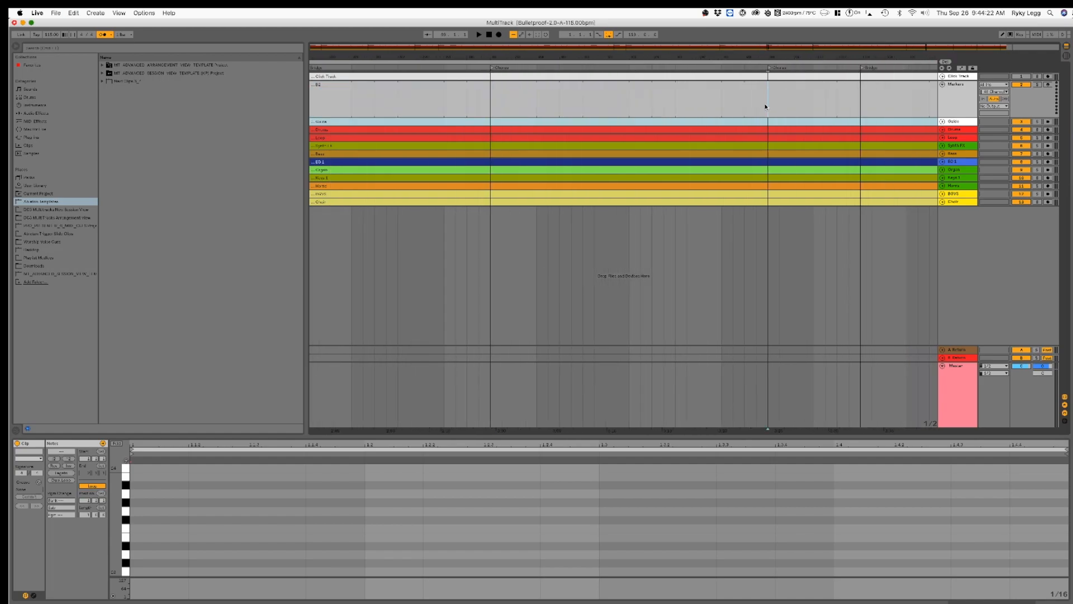
left_click(692, 82)
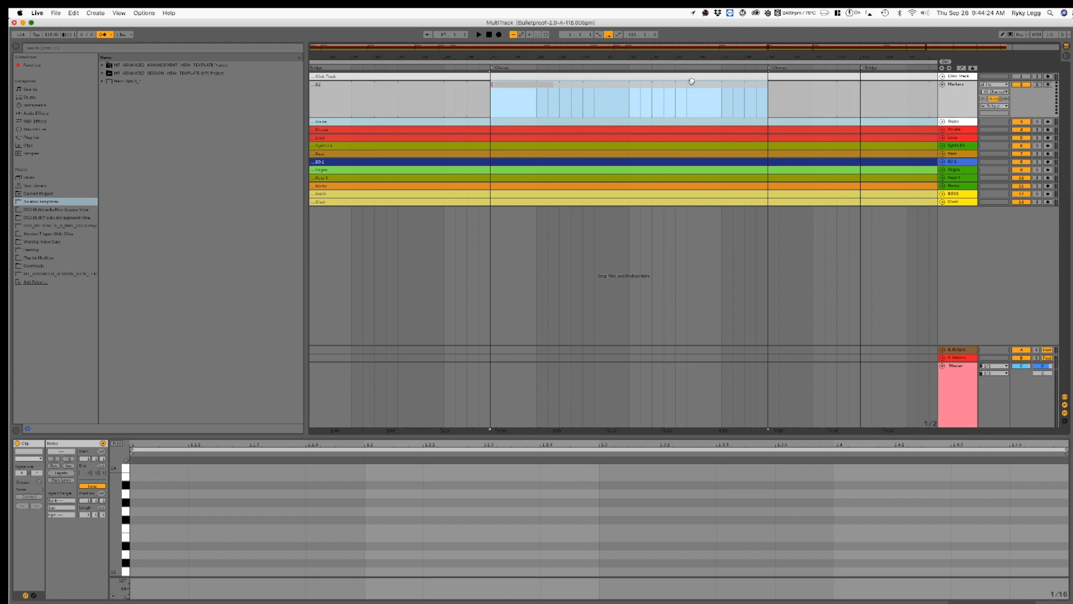
Step: Split the Markers clip at the Bridge locator following C3's neighbouring chorus and name that chorus section C4
scroll(693, 95, "right", 3)
left_click(725, 109)
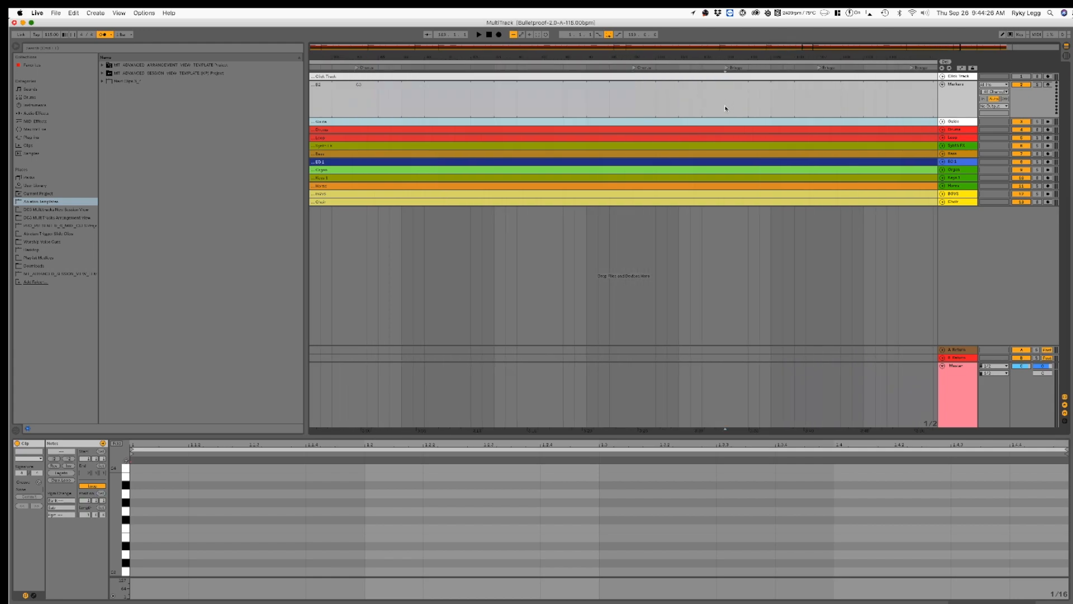
left_click(693, 90)
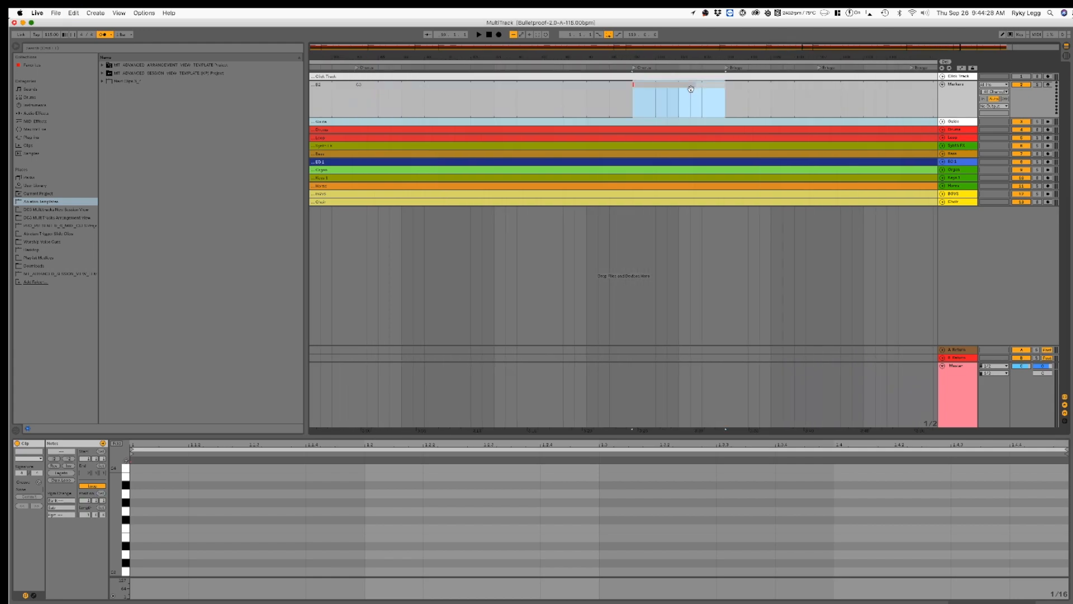
scroll(693, 95, "right", 1)
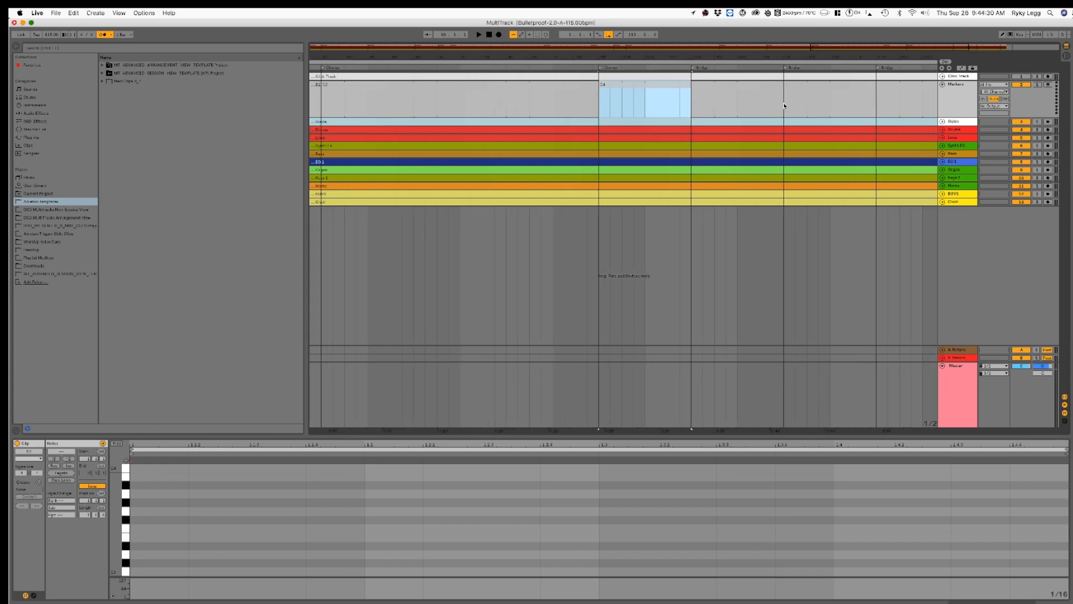
Step: Split the Markers clip at the Ending locator, naming the last bridge section B3 and the final section Ending
left_click(782, 109)
left_click(870, 110)
scroll(870, 111, "right", 5)
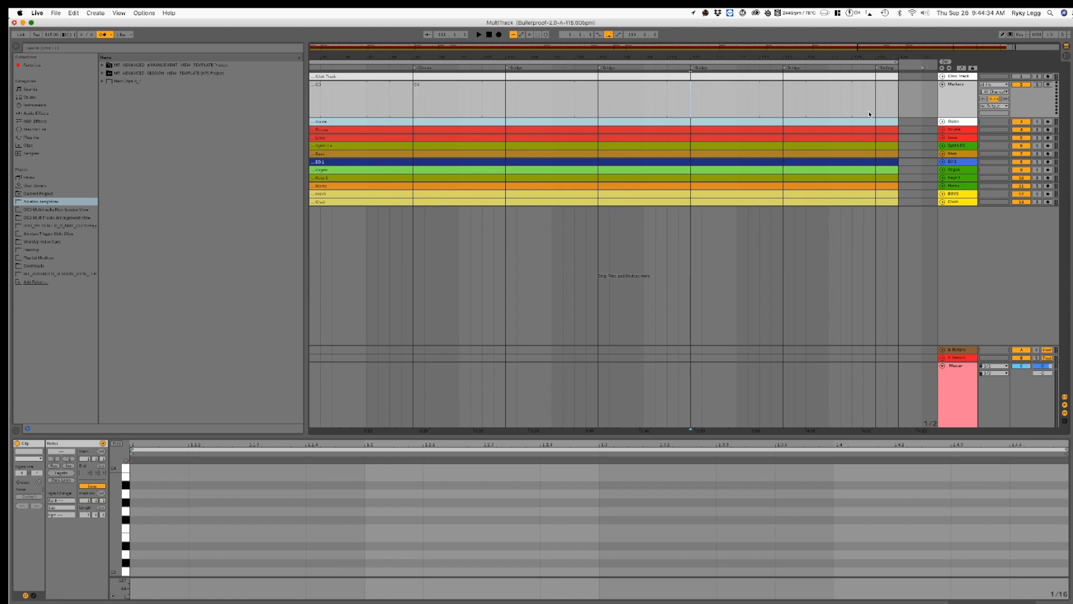
left_click(876, 108)
left_click(815, 90)
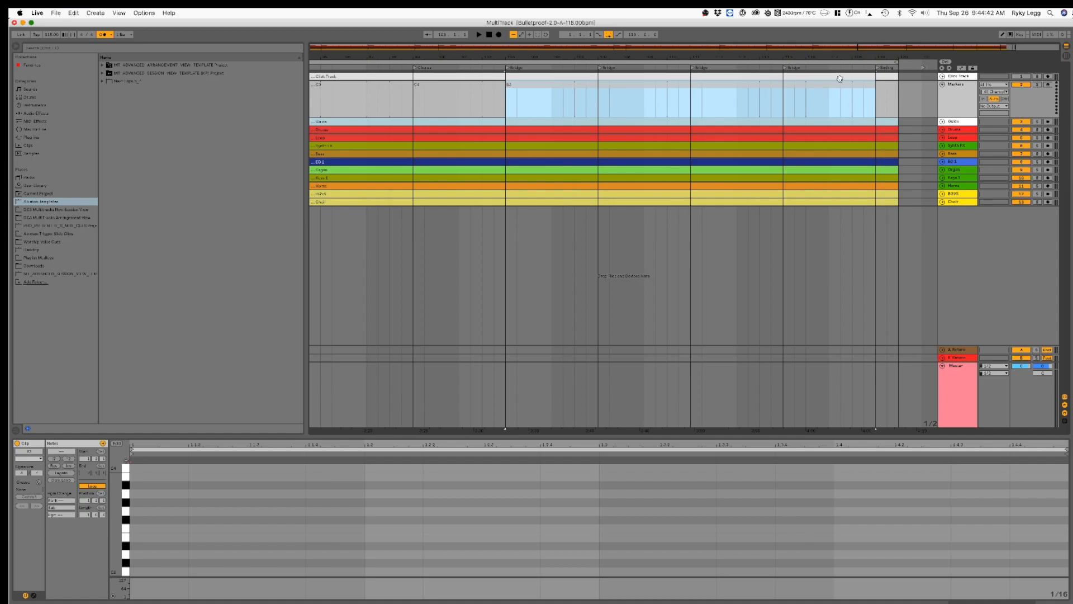
scroll(833, 90, "right", 3)
left_click(807, 97)
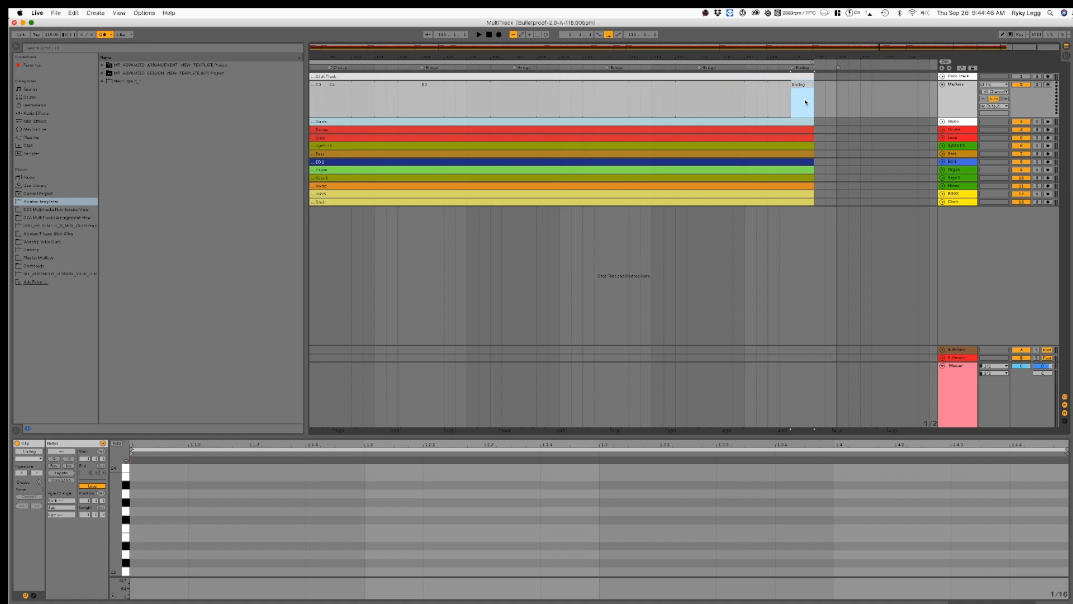
Step: Review the named section clips on the Markers track, selecting the intro, count-in, first verse and first pre-chorus clips
left_click(945, 90)
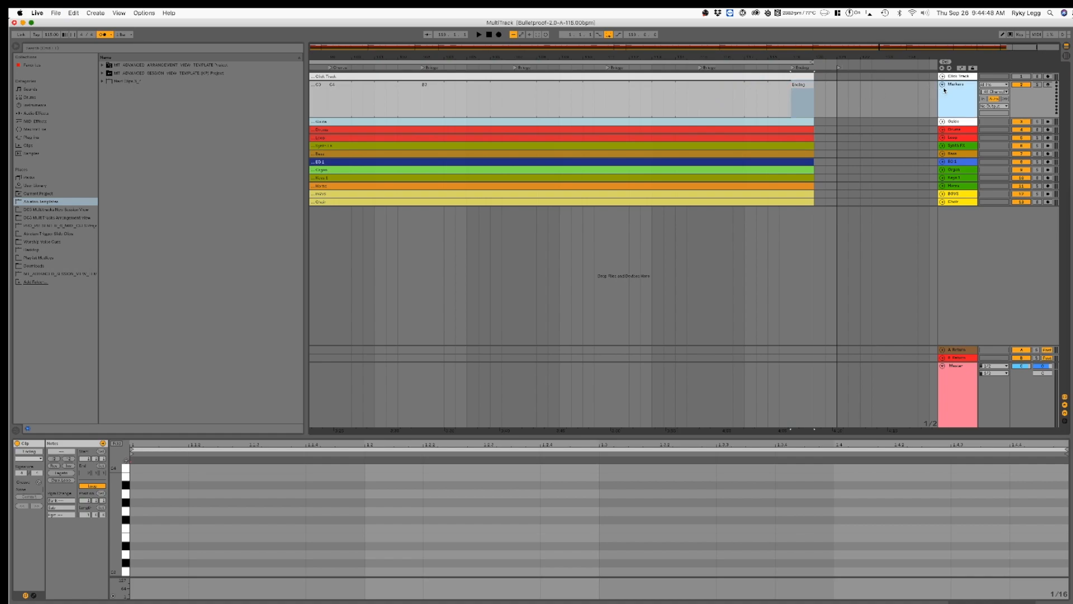
scroll(587, 193, "left", 15)
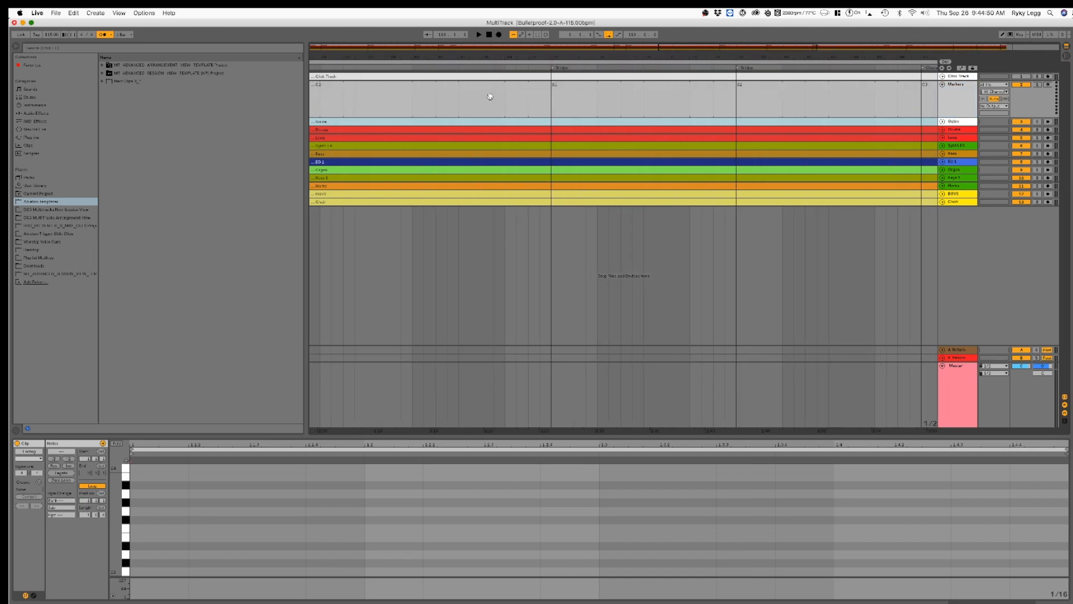
left_click_drag(712, 48, 702, 94)
scroll(692, 213, "left", 5)
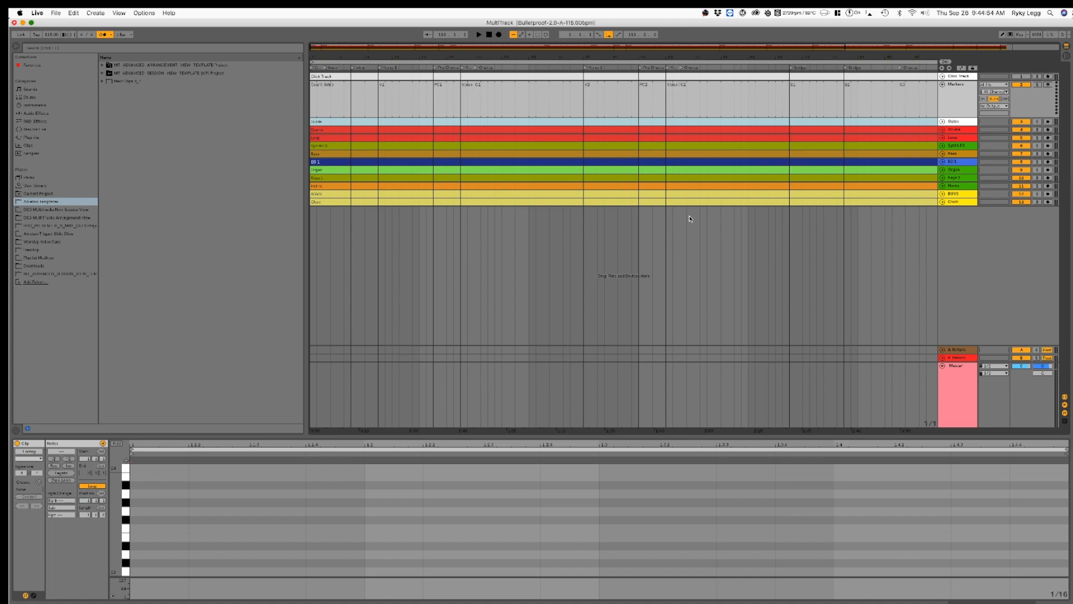
left_click(985, 252)
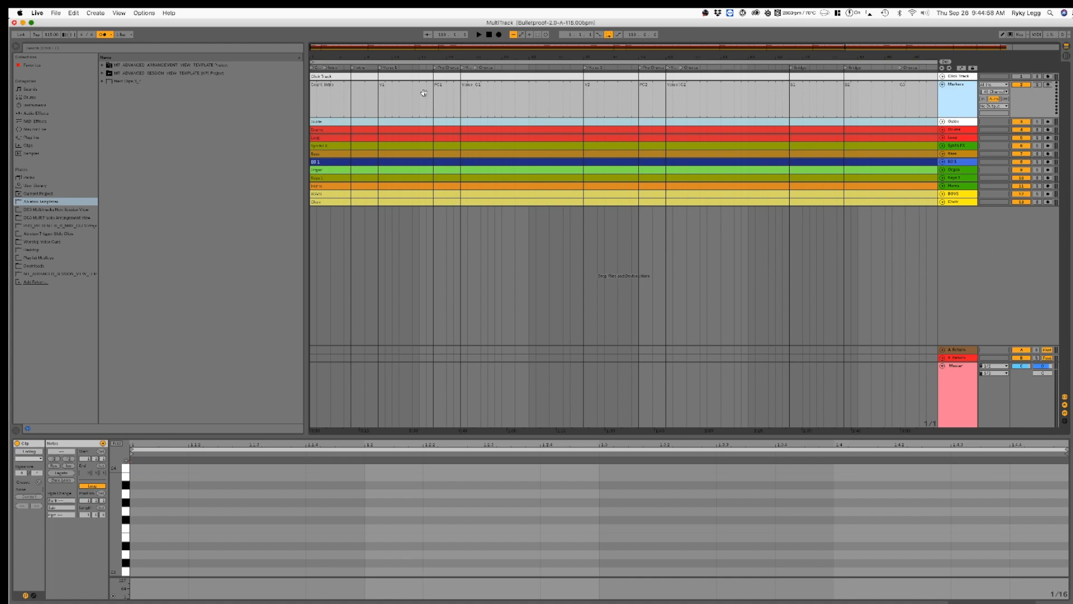
left_click(365, 93)
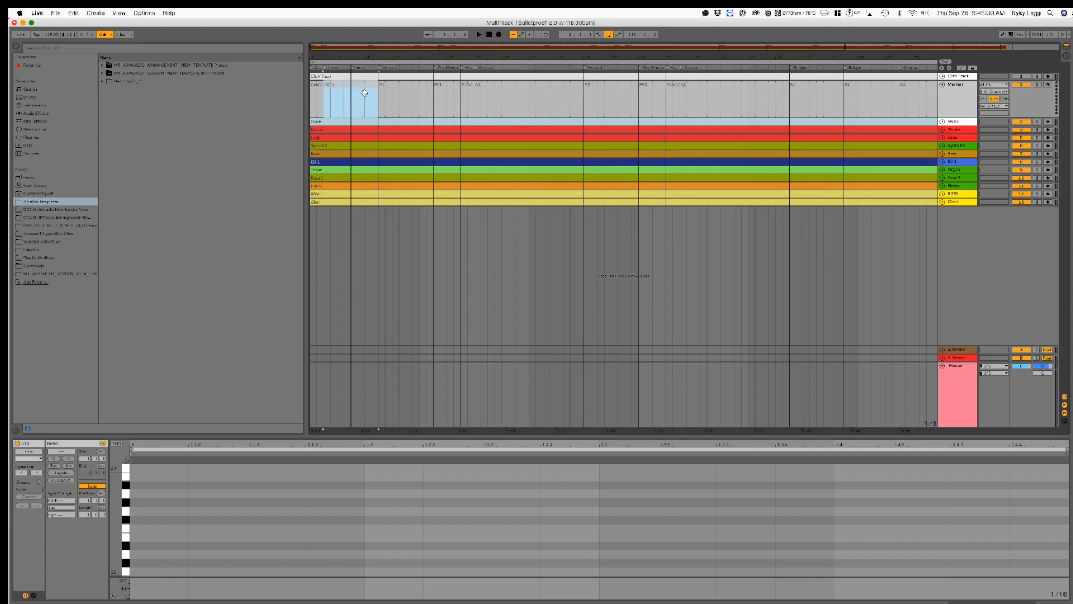
left_click(318, 92)
left_click(336, 87)
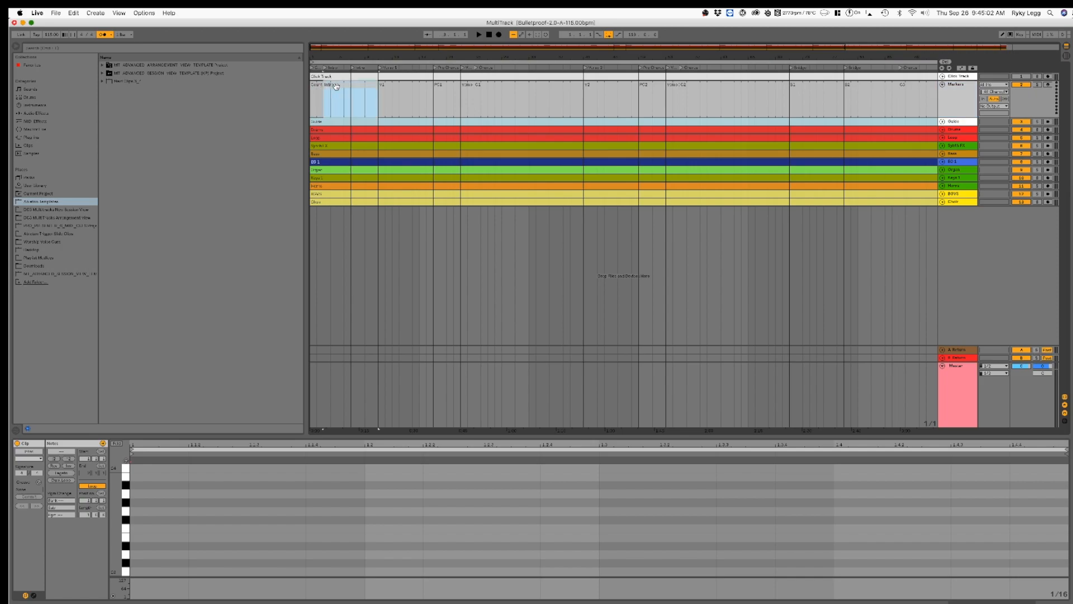
left_click(387, 87)
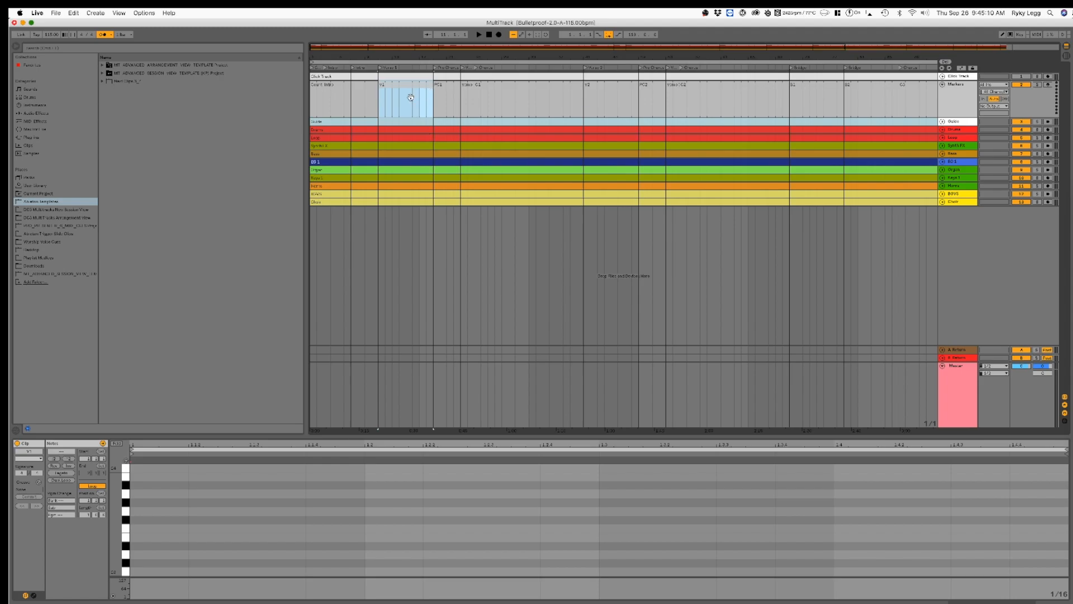
left_click(452, 91)
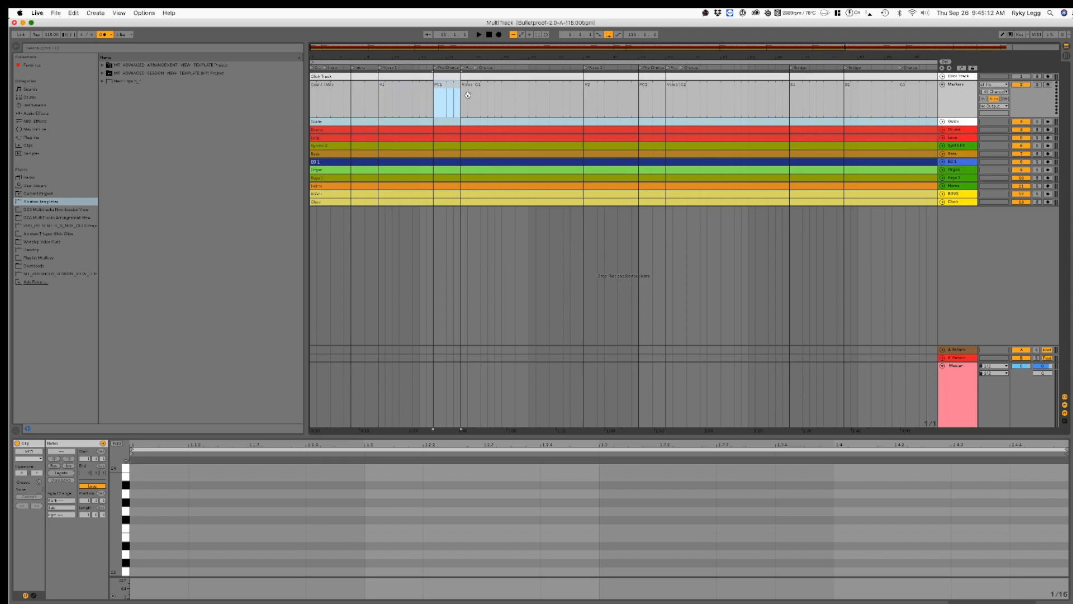
Step: Look at the song's tracks in Session View, return to Arrangement View and select the count-in clip on the Markers track
key("Tab")
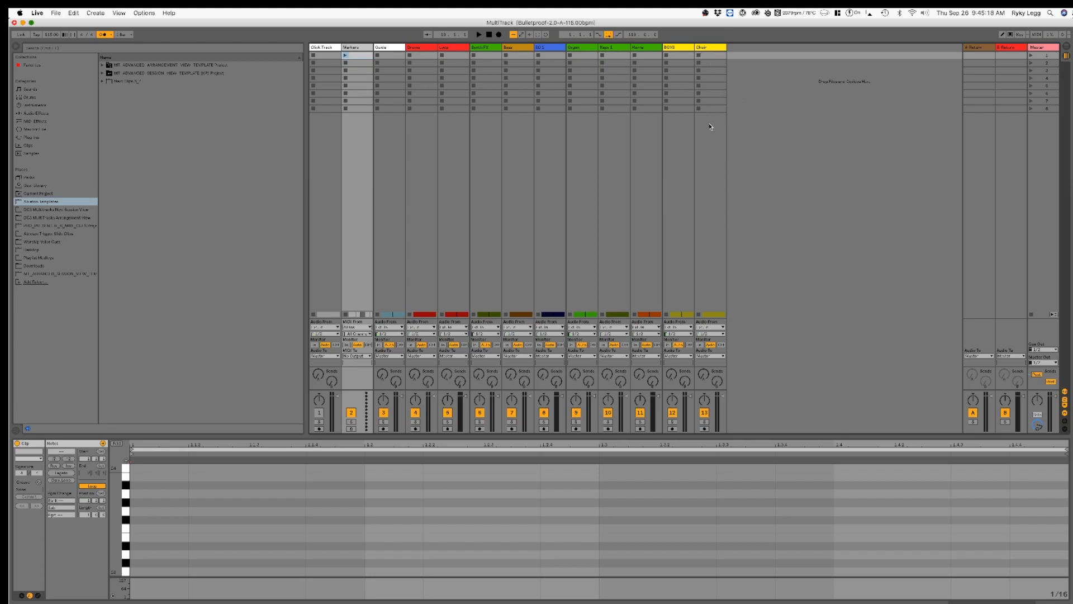
key("Tab")
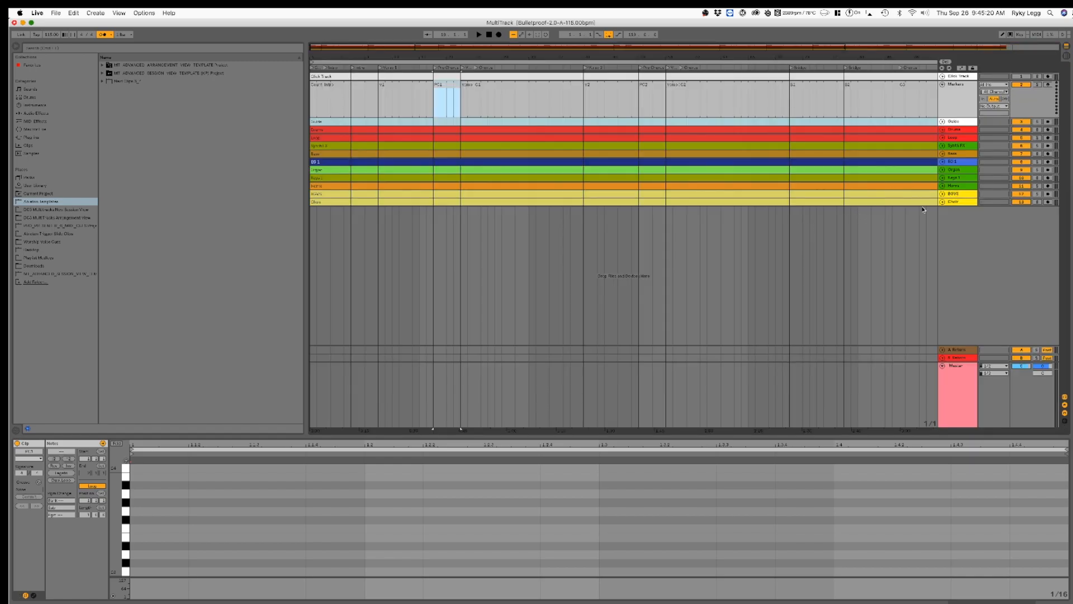
left_click(985, 266)
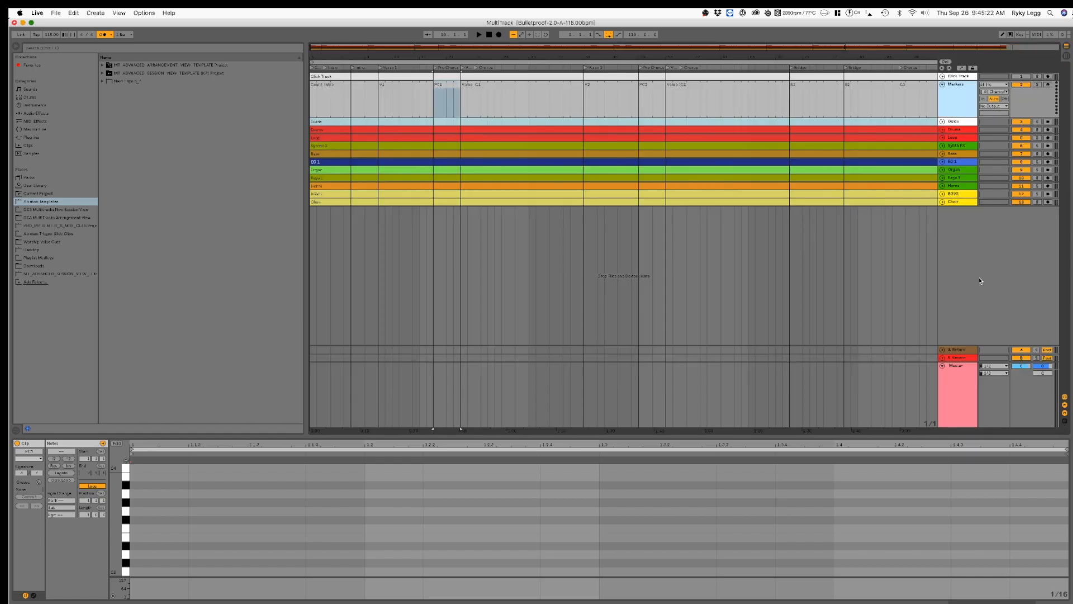
left_click(942, 85)
left_click(318, 91)
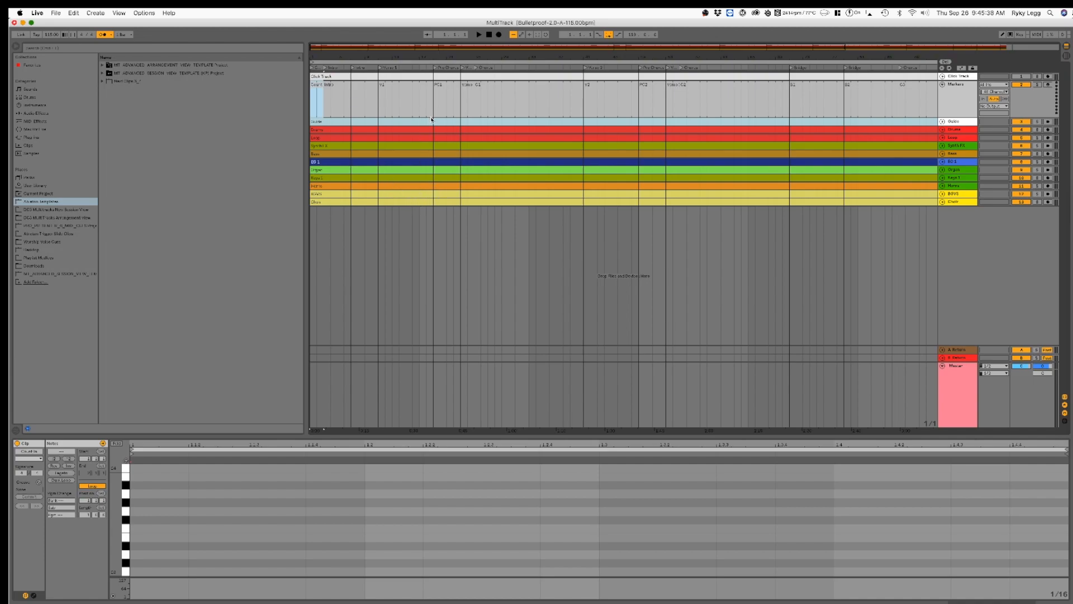
Step: Unfold the Guide, Drums, Loop, Synth FX, Bass, EG 1 and Organ tracks to show their waveforms
left_click(943, 122)
left_click(942, 152)
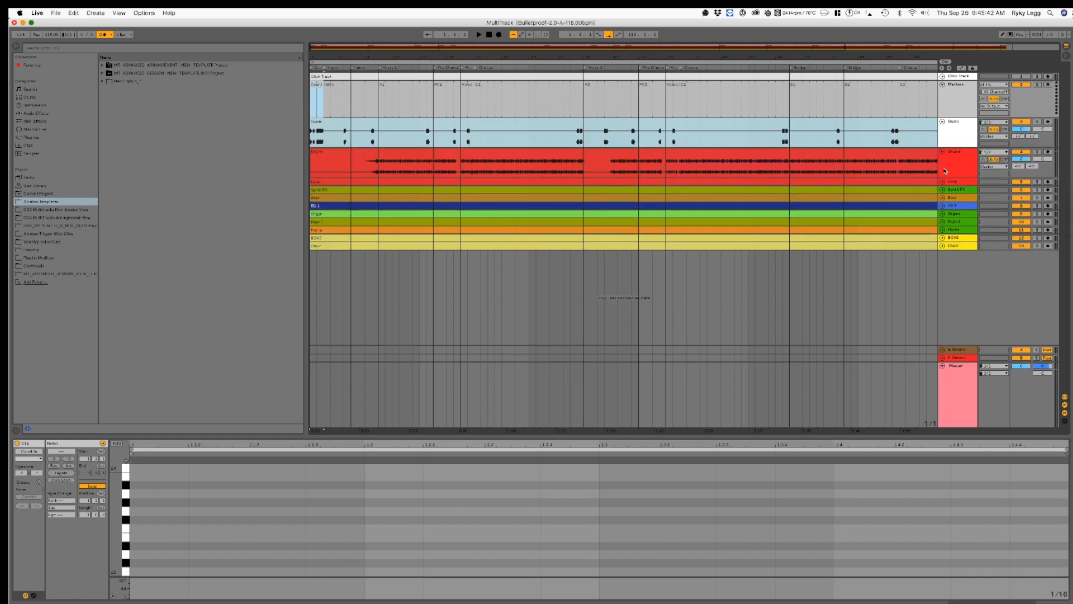
left_click(942, 182)
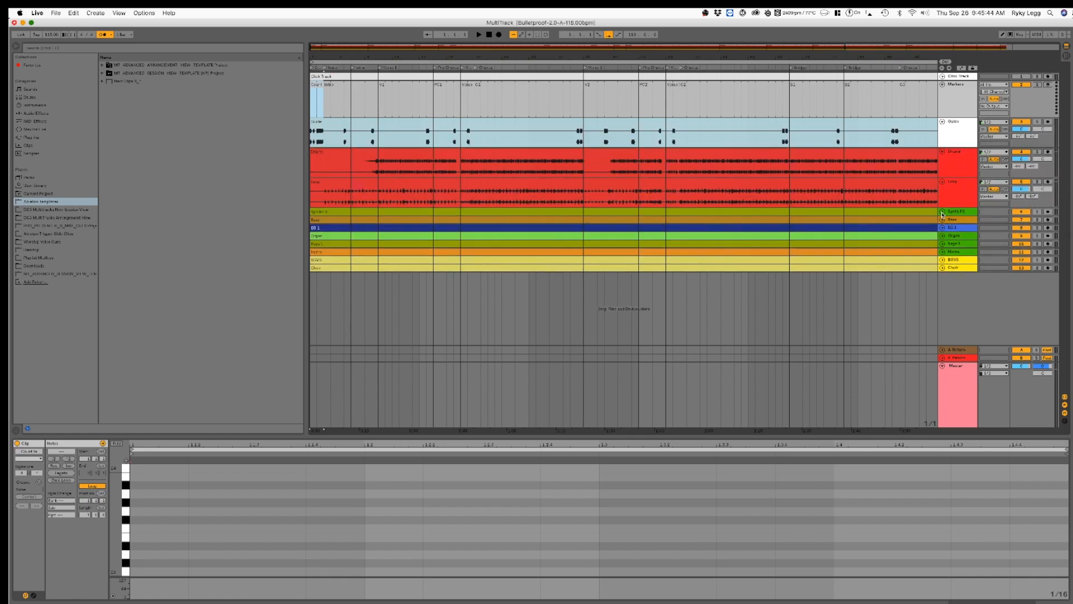
left_click(943, 212)
left_click(942, 242)
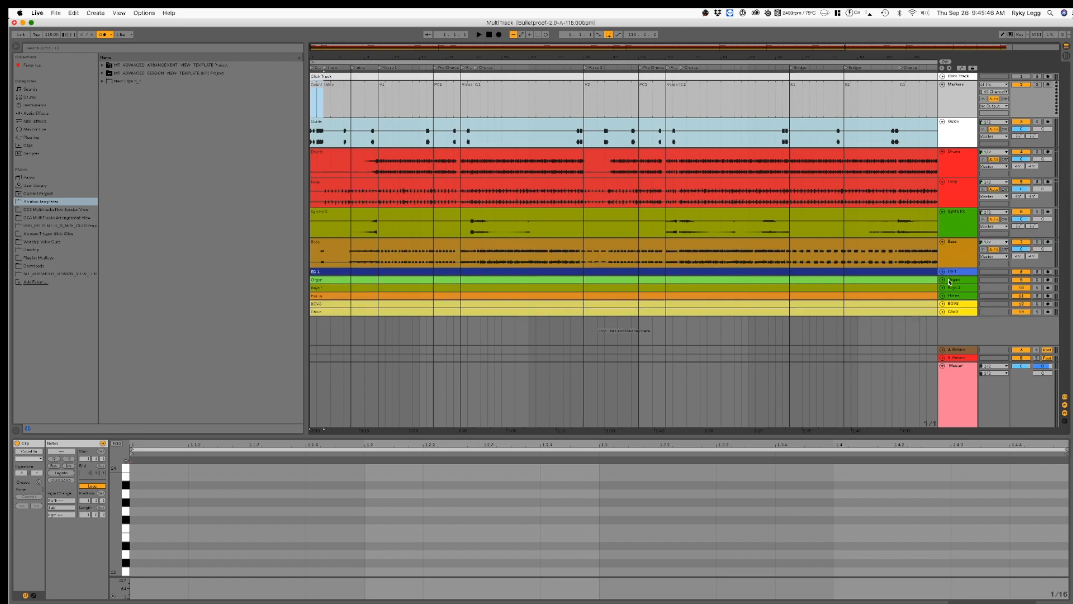
left_click(942, 273)
scroll(948, 286, "down", 1)
left_click(943, 290)
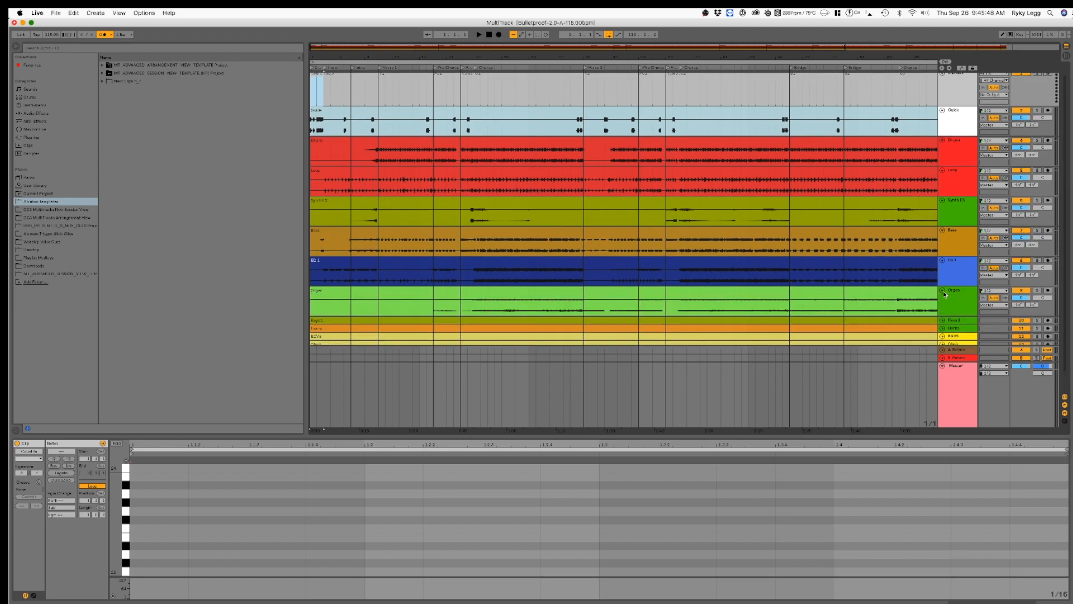
Step: Unfold the Keys 1, Horns, BGVS and Choir tracks to show their waveforms
scroll(945, 300, "down", 2)
left_click(943, 299)
scroll(943, 305, "down", 2)
left_click(942, 306)
scroll(945, 329, "down", 2)
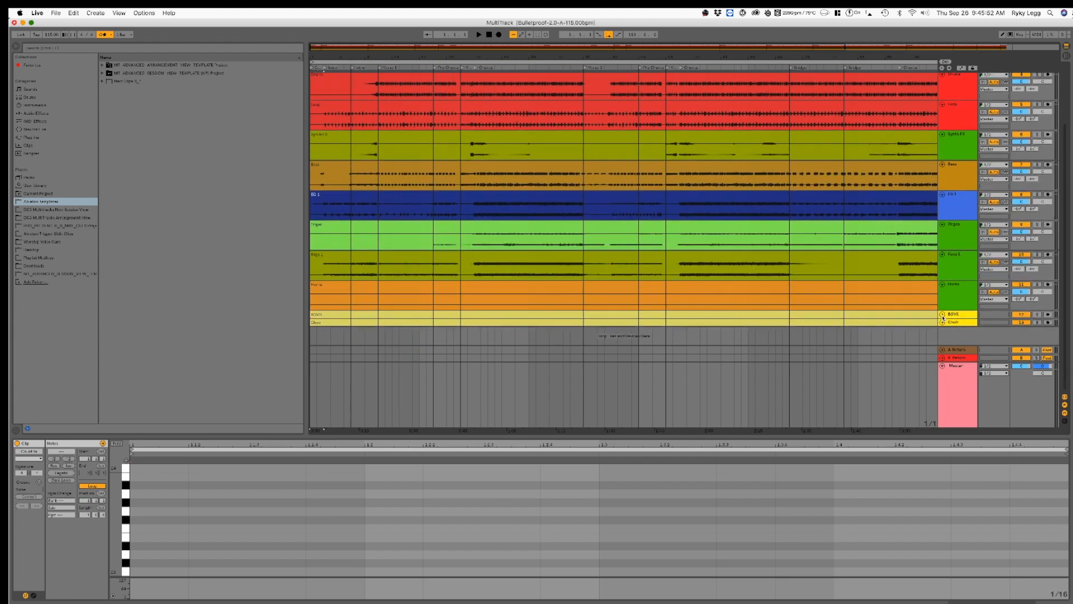
left_click(943, 315)
scroll(943, 321, "down", 2)
left_click(943, 323)
scroll(943, 324, "down", 2)
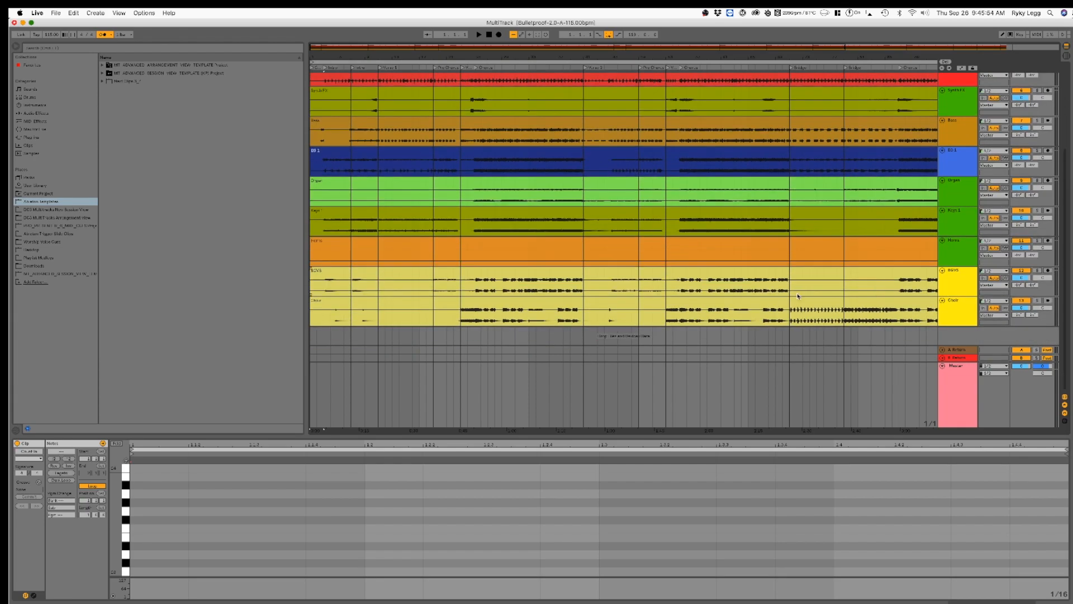
Step: Select the audio clips from the Drums track through the Choir track
left_click(538, 306)
scroll(533, 291, "up", 10)
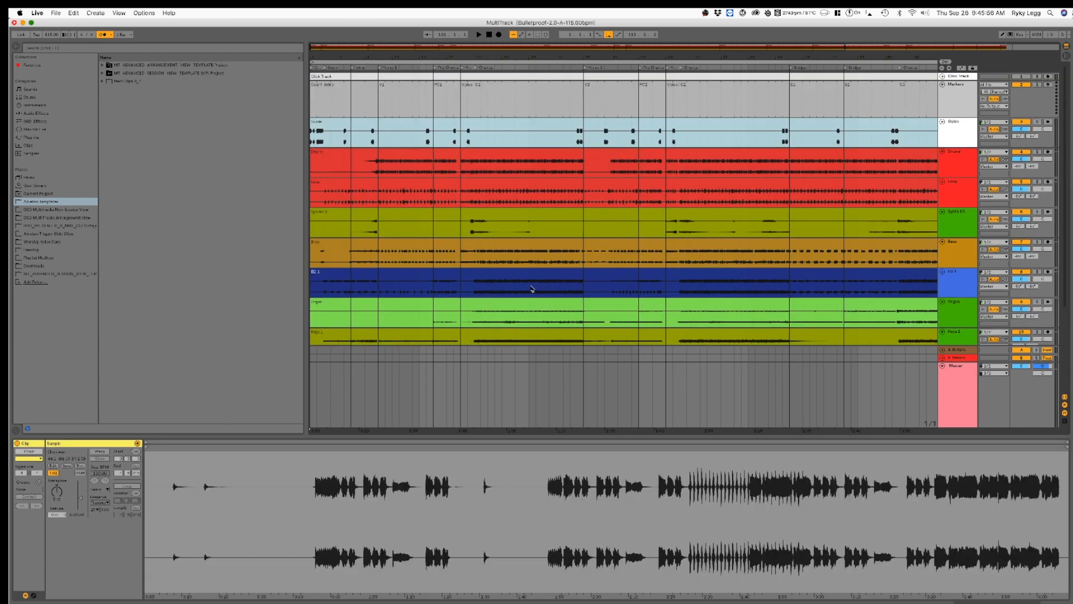
left_click(502, 151, "shift")
scroll(508, 223, "down", 10)
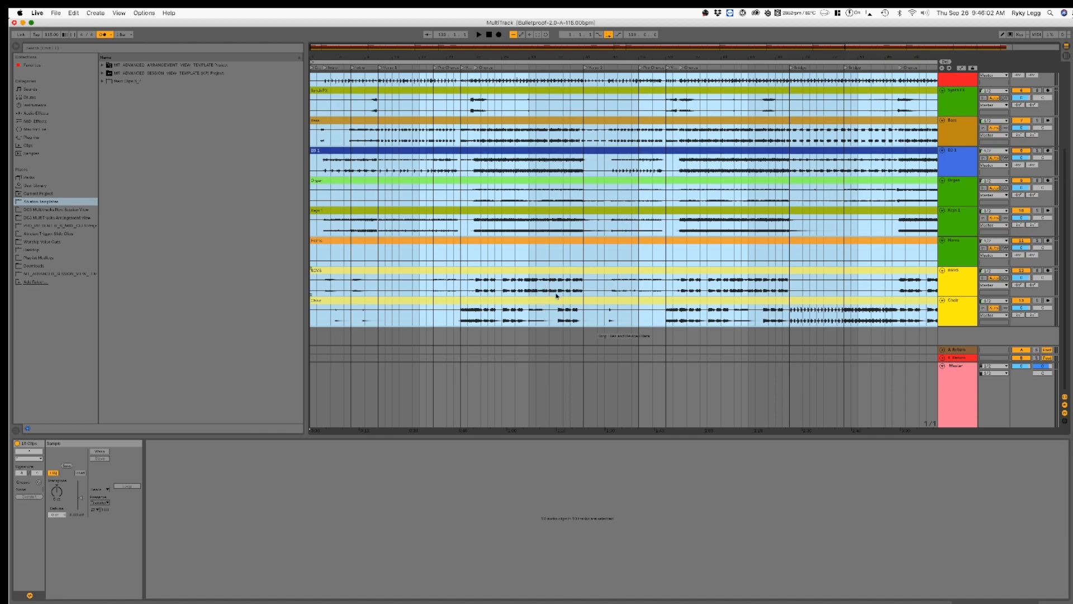
scroll(576, 310, "up", 7)
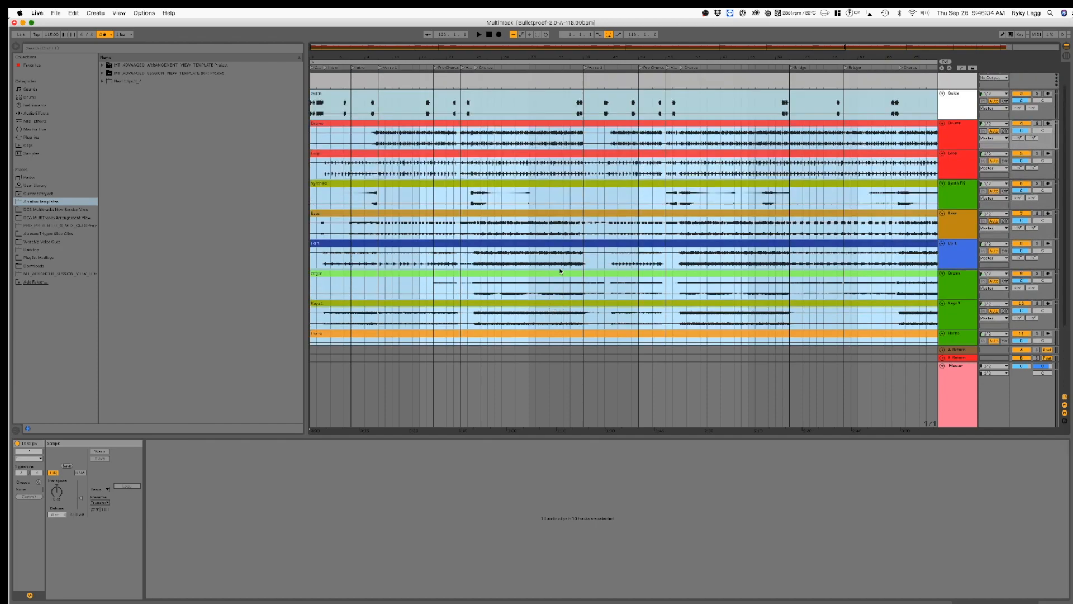
scroll(574, 273, "down", 7)
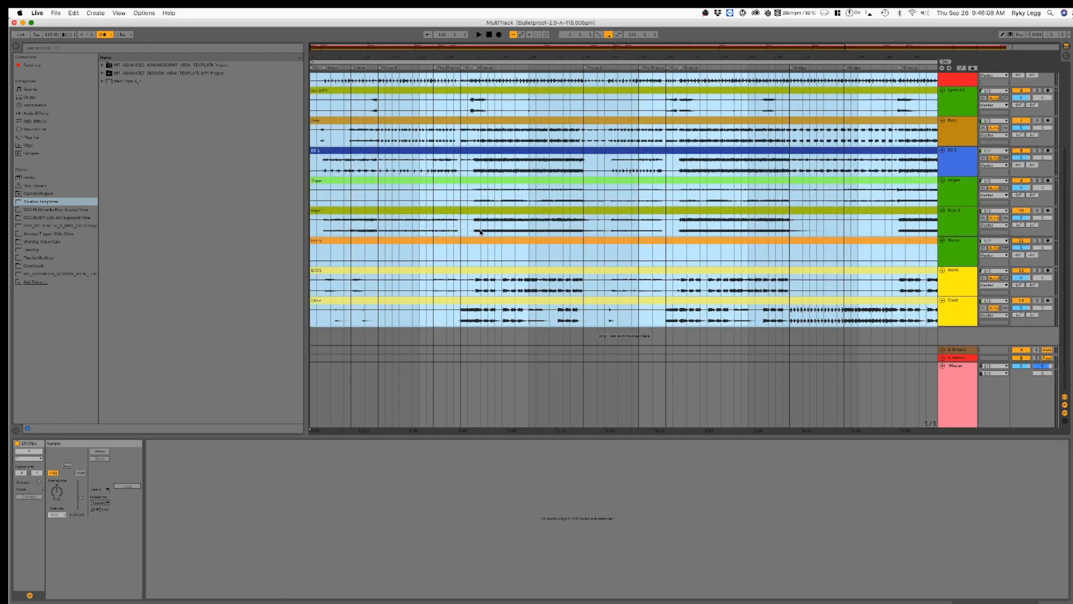
scroll(483, 266, "up", 9)
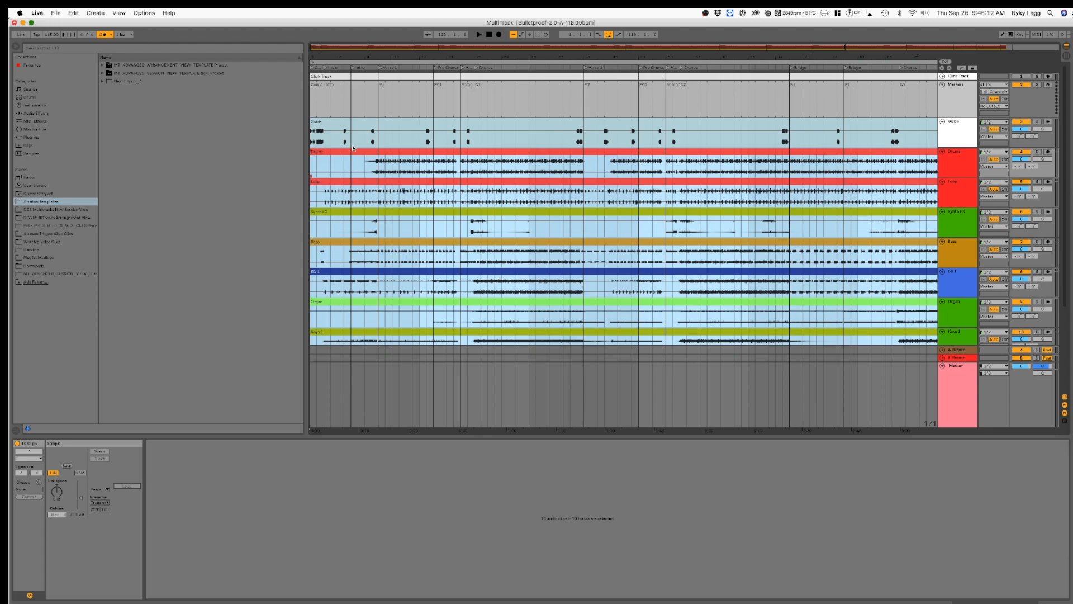
Step: Select all audio clips from Guide through Choir and raise their clip gain together
left_click(343, 124)
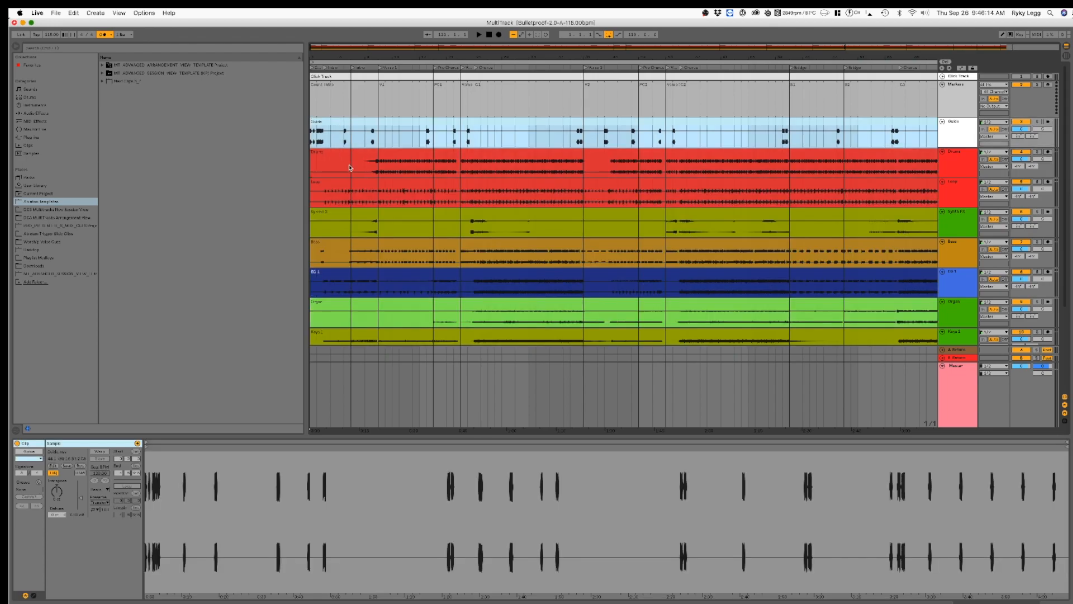
scroll(356, 124, "down", 9)
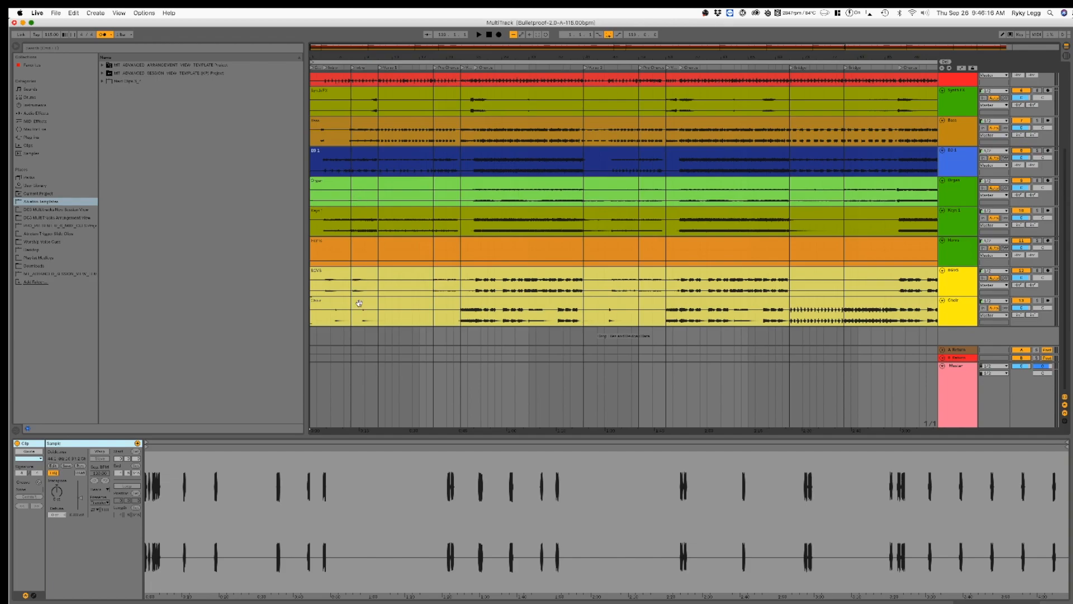
key("super+a")
scroll(388, 310, "up", 9)
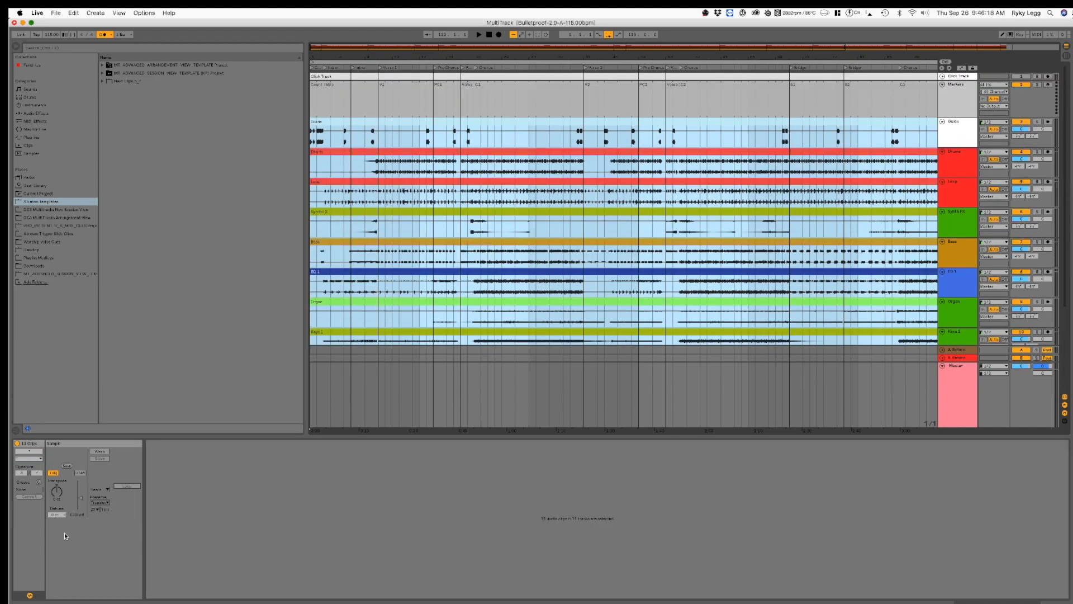
left_click(81, 499)
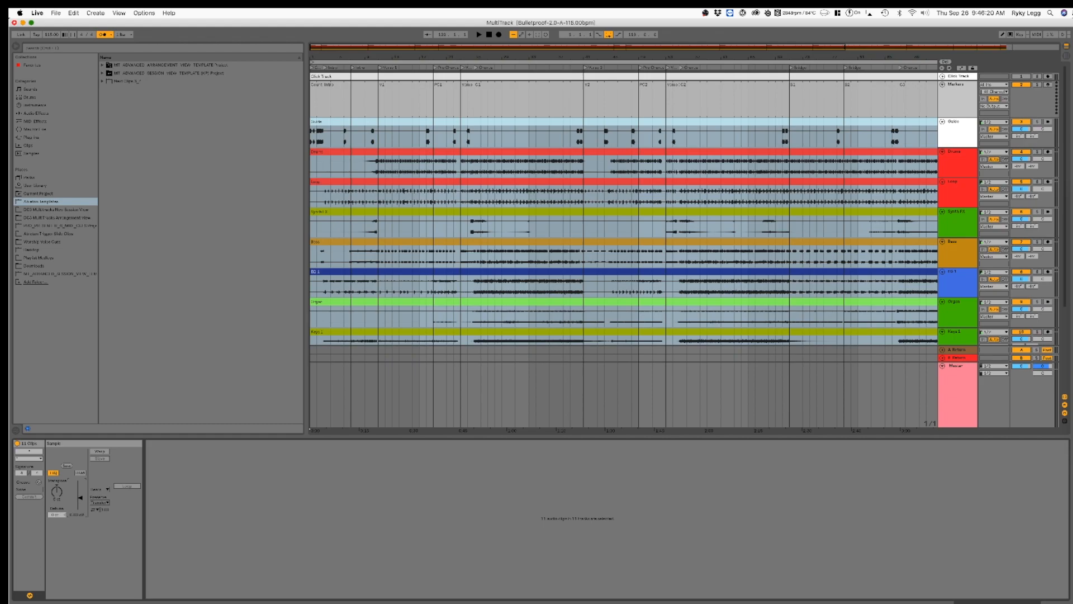
left_click_drag(81, 499, 81, 506)
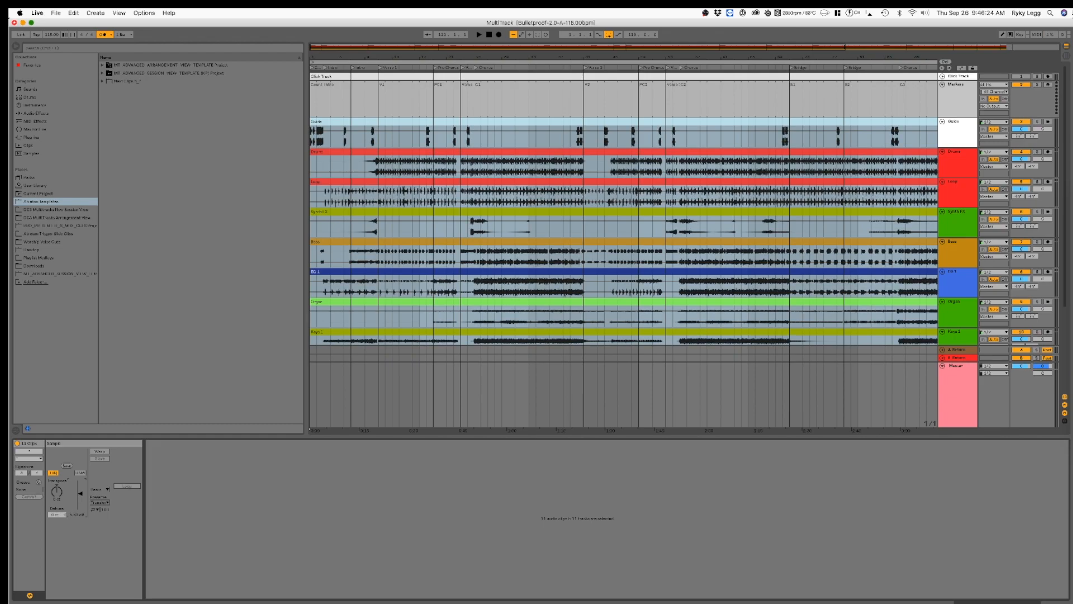
left_click_drag(80, 493, 80, 494)
Step: Inspect the waveforms of the Keys 1, EG 1, Drums and Guide clips individually after the gain change
left_click(495, 307)
scroll(519, 248, "down", 4)
left_click(521, 245)
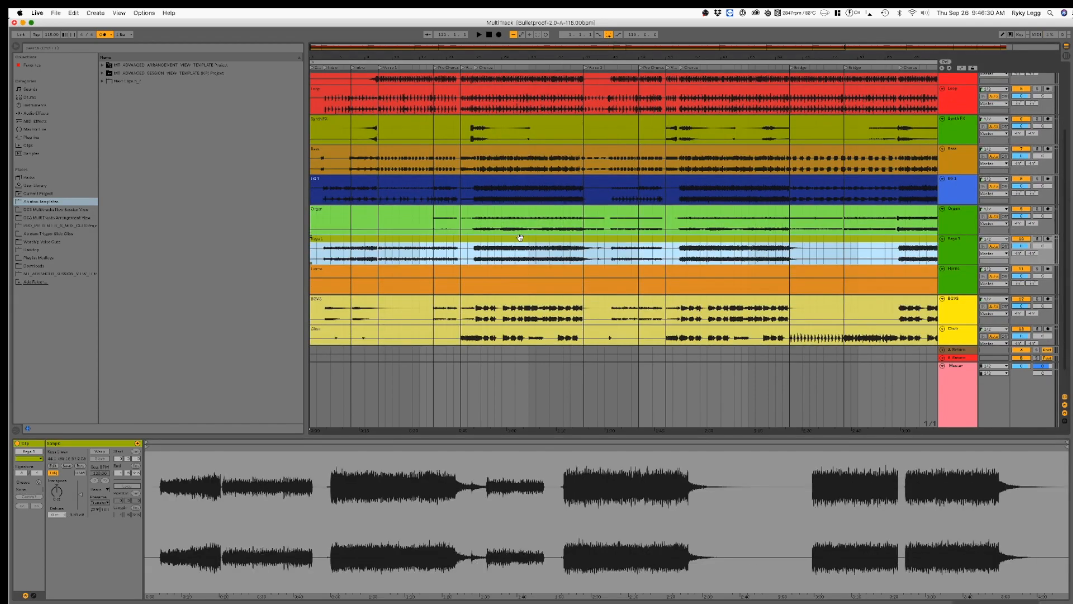
scroll(522, 248, "down", 2)
scroll(526, 297, "up", 5)
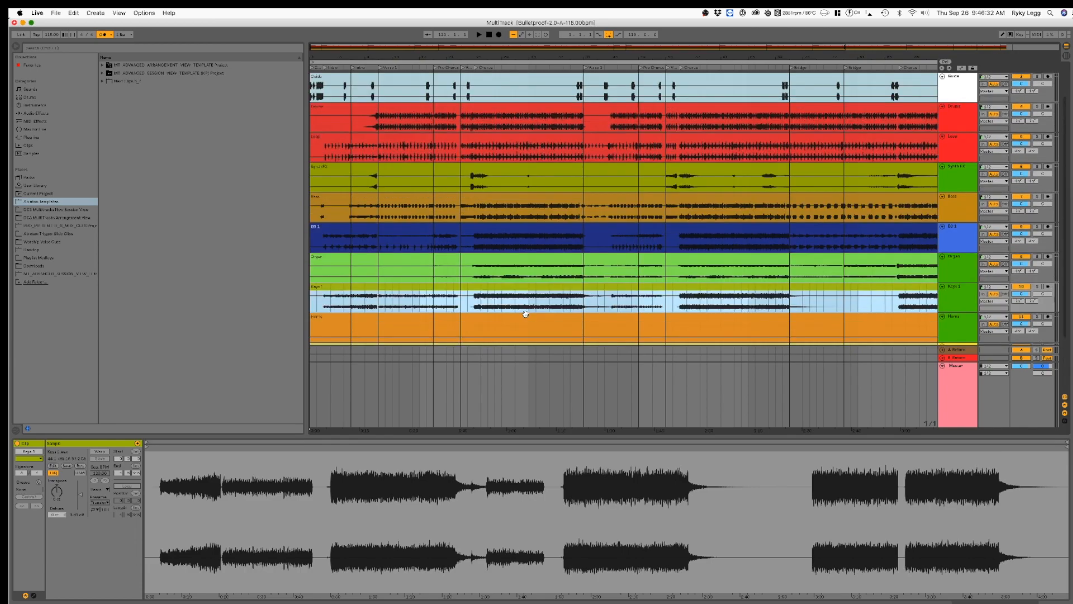
left_click(532, 225)
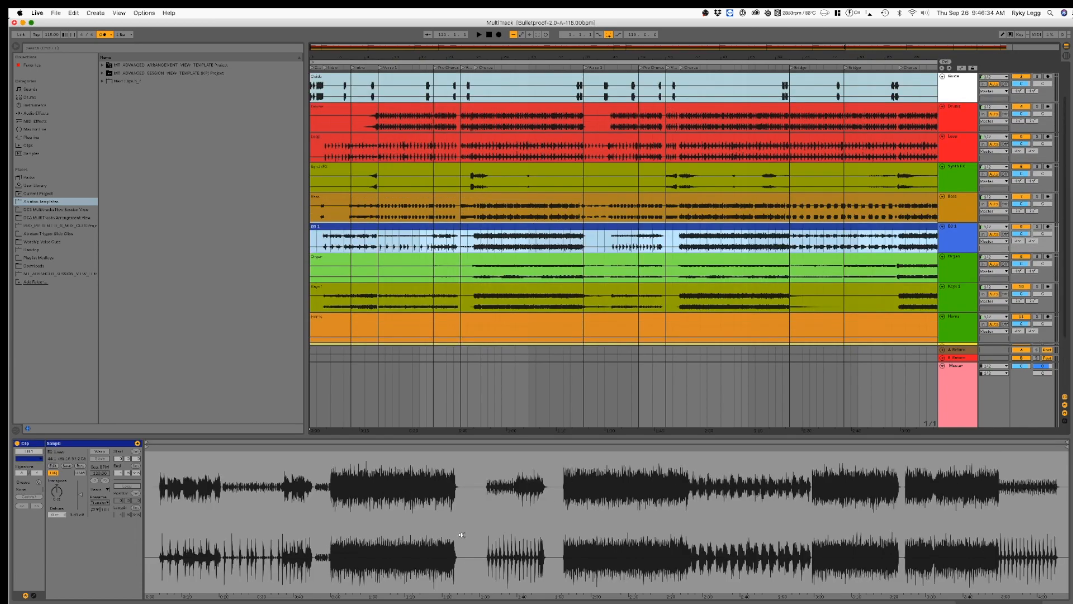
scroll(525, 162, "up", 3)
left_click(525, 158)
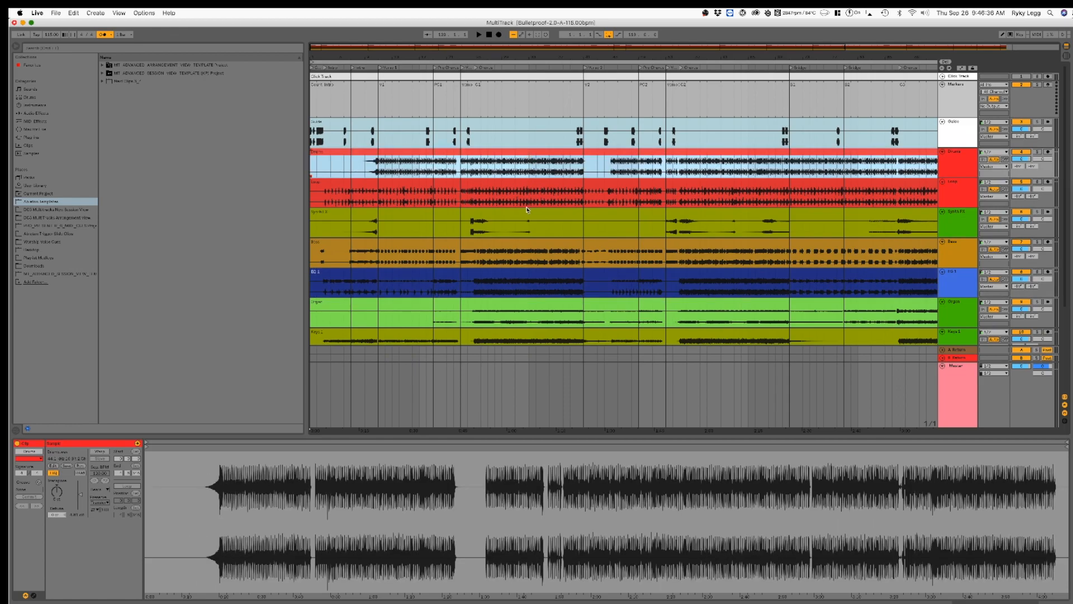
left_click(508, 126)
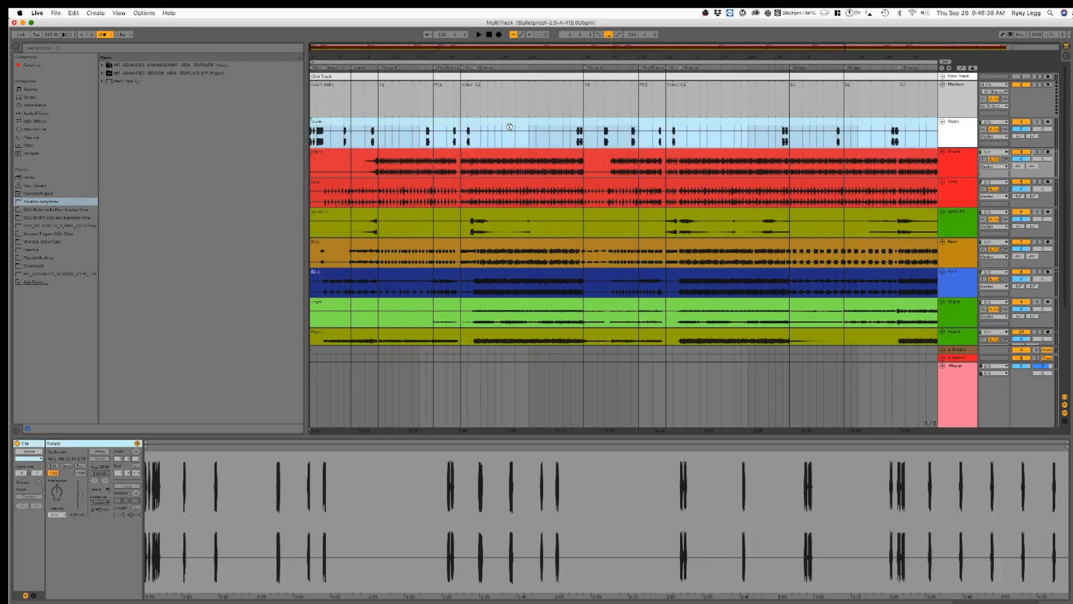
Step: Raise the clip gain of the Guide clip slightly so its waveform is taller
left_click_drag(81, 497, 82, 493)
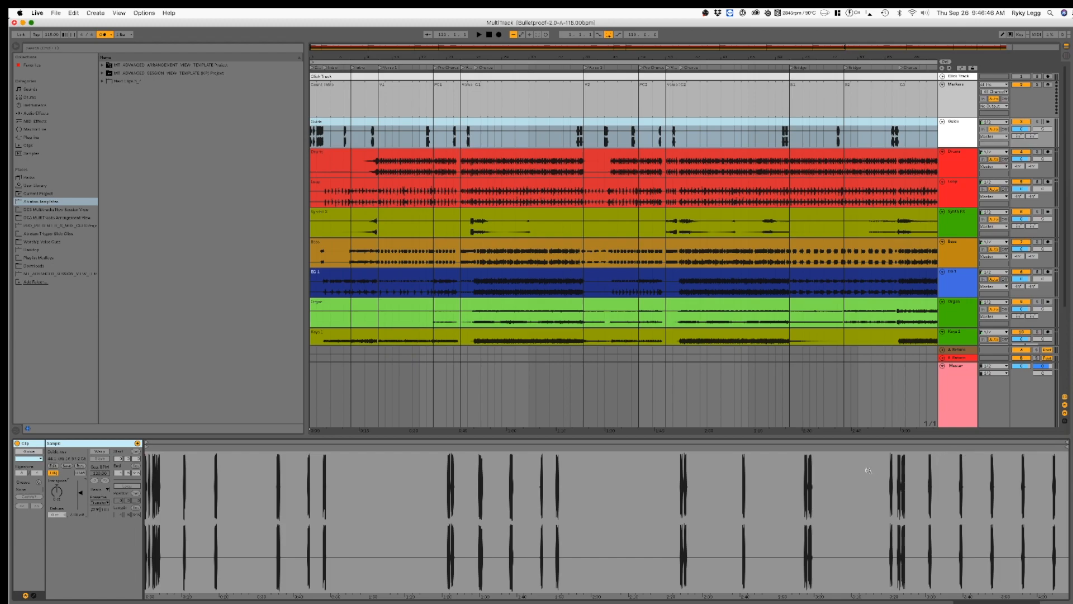
scroll(634, 280, "down", 3)
scroll(639, 280, "up", 3)
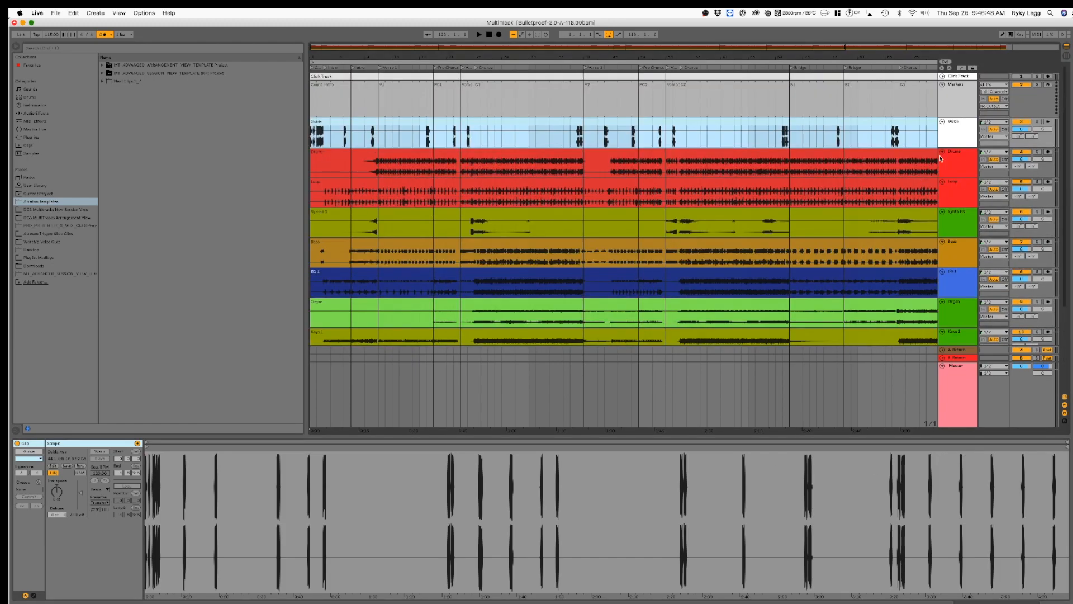
Step: Fold all the audio tracks from Guide through Choir together
left_click(954, 135)
scroll(954, 136, "down", 5)
left_click(962, 303, "shift")
left_click(942, 301)
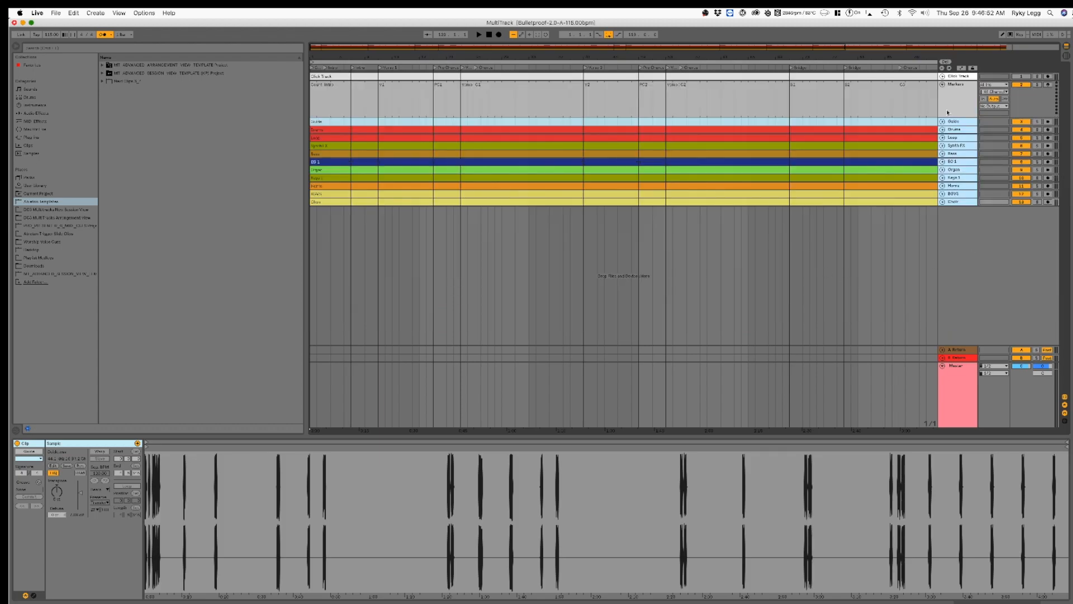
Step: Consolidate the Count In and Intro sections of the Markers track to new scenes and check them in Session View
left_click(957, 100)
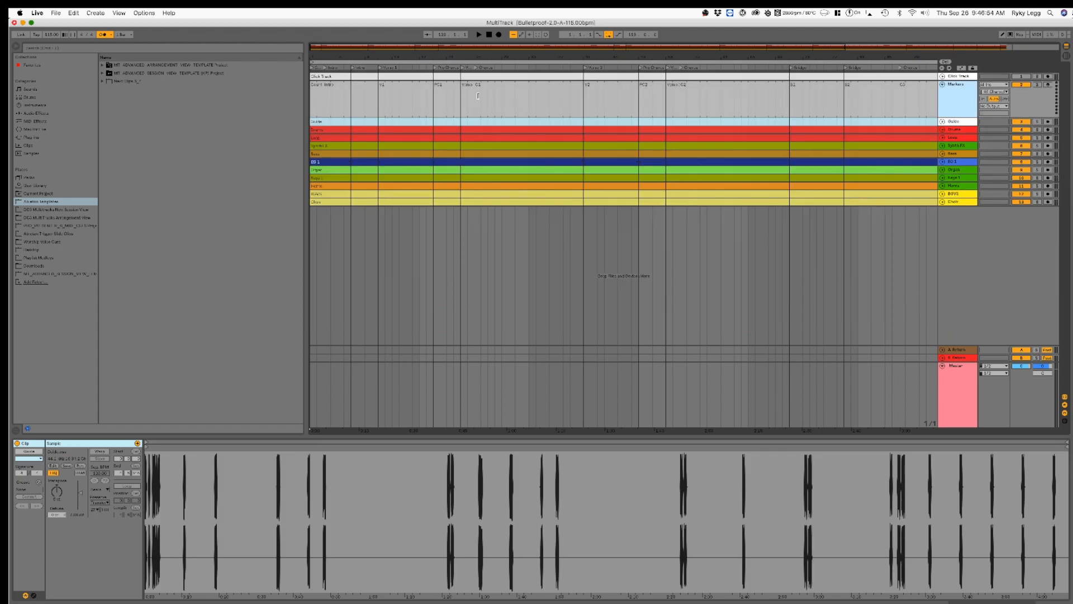
left_click(319, 90)
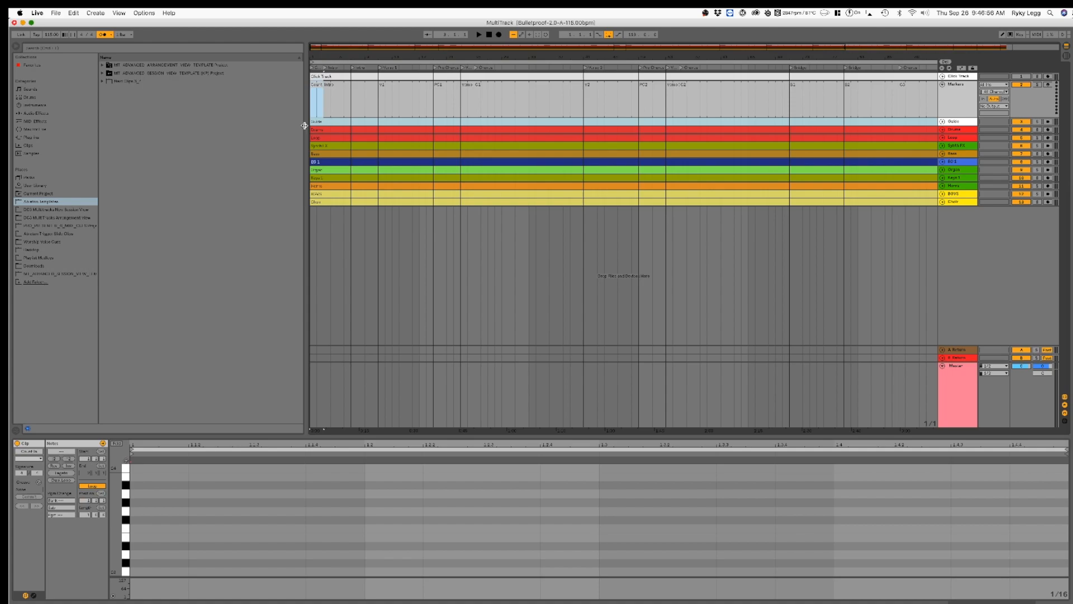
key("super+i")
left_click(339, 88)
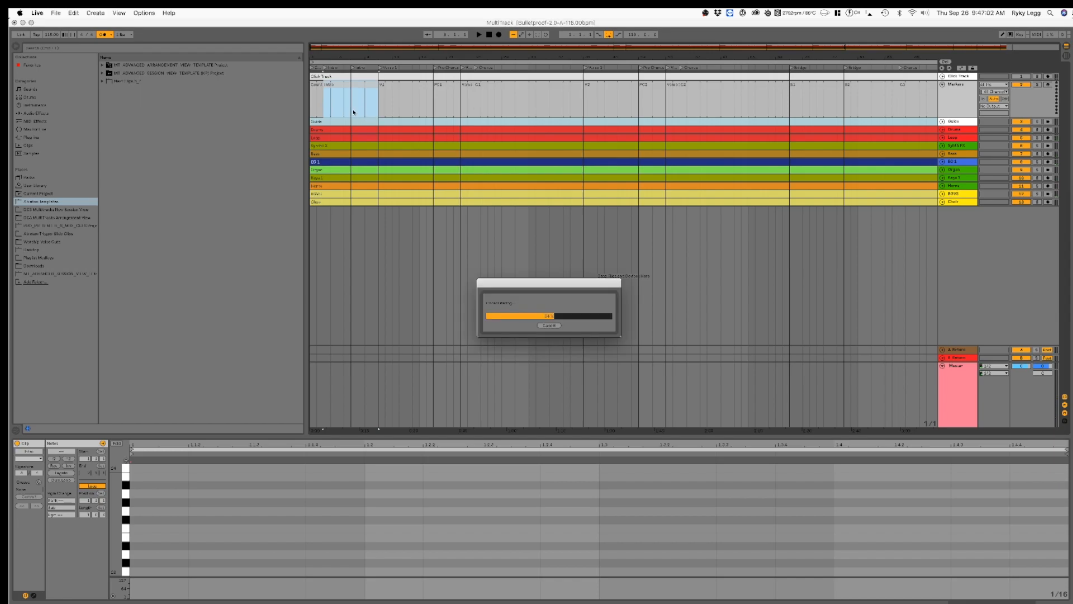
key("Tab")
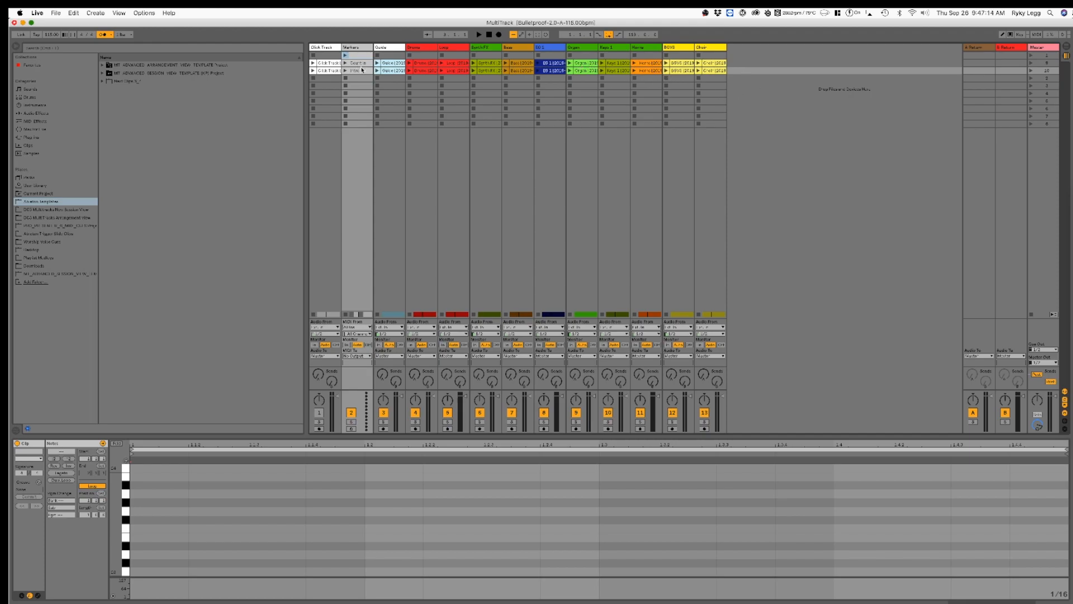
key("Tab")
Step: Consolidate each Markers section from V1 through C1 to its own new scene
left_click(408, 92)
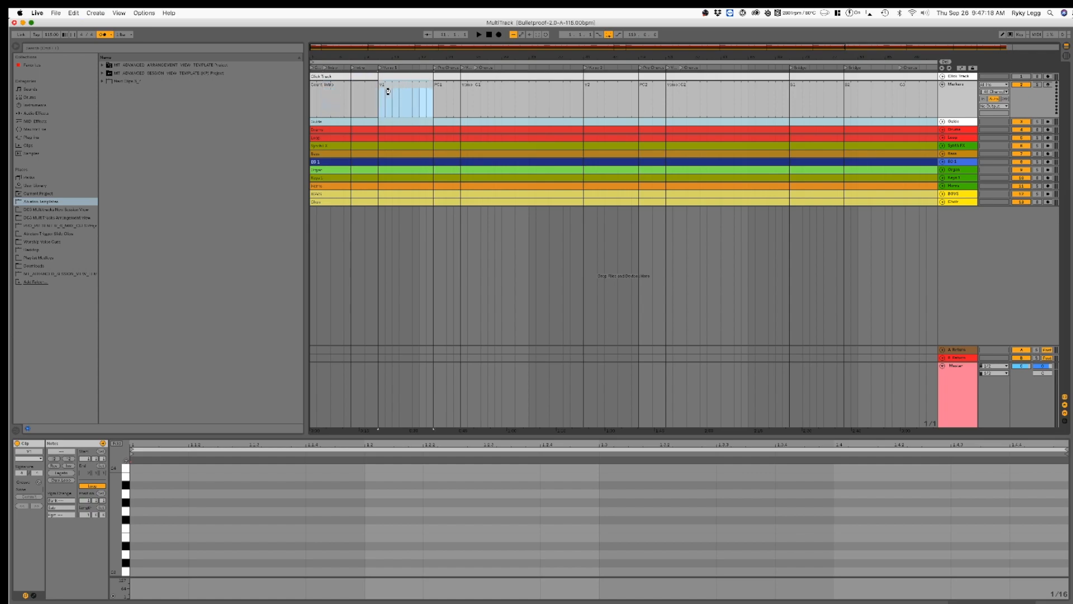
left_click(450, 89)
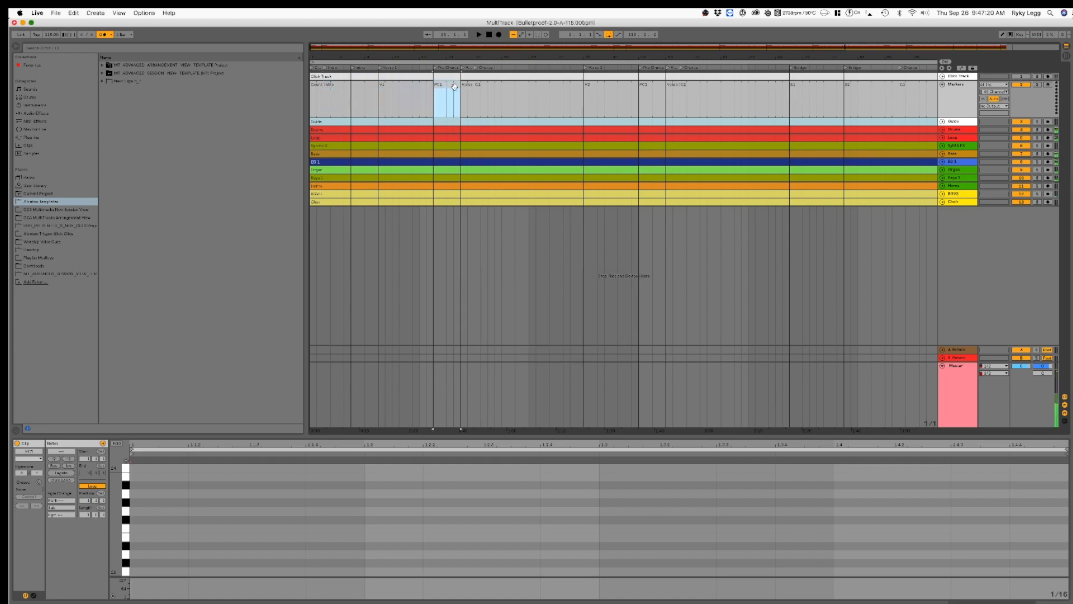
left_click(469, 94)
left_click(522, 92)
left_click(672, 105)
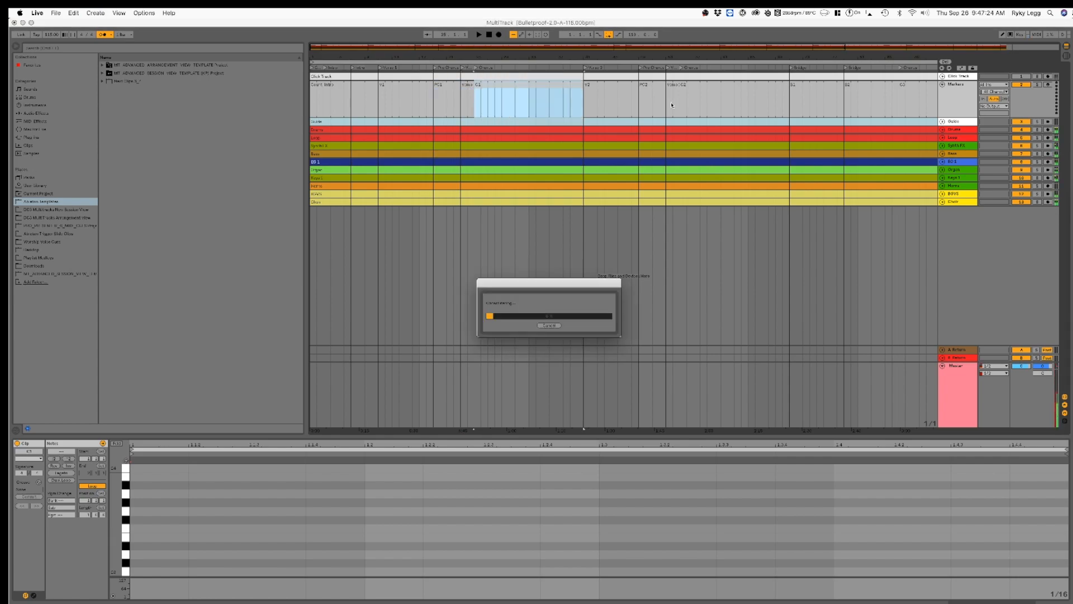
Step: Consolidate each Markers section from V2 through C2 to its own new scene
left_click(610, 89)
key("super+j")
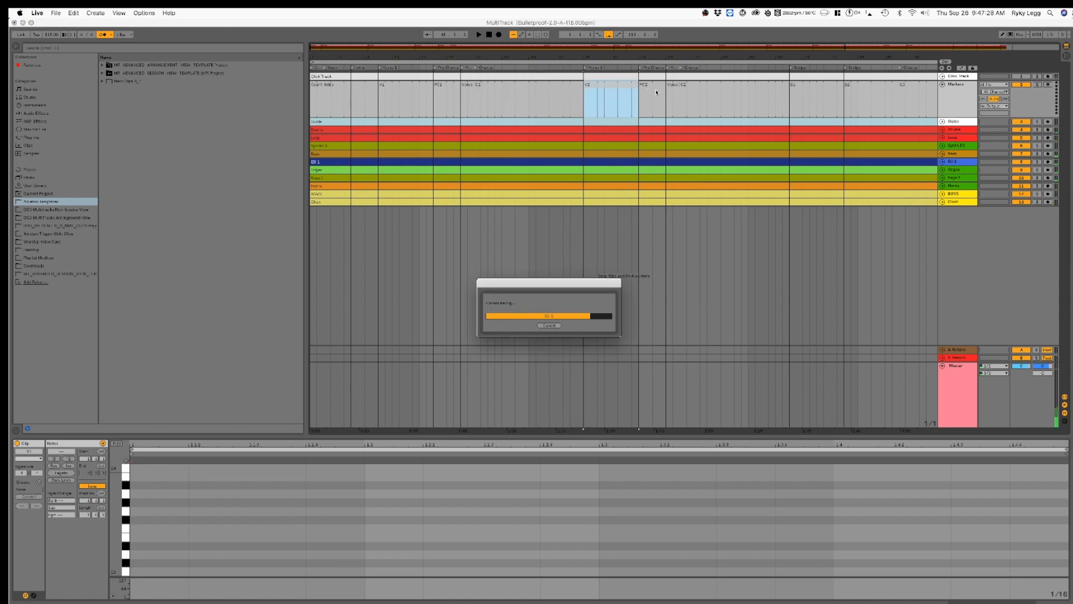
left_click(655, 91)
key("super+j")
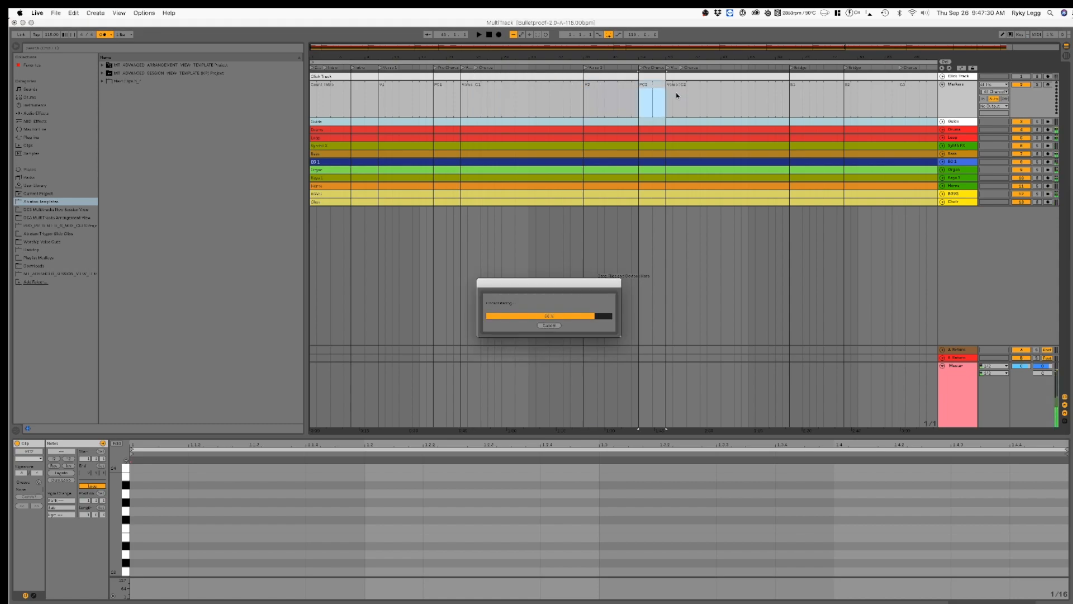
left_click(675, 94)
key("super+j")
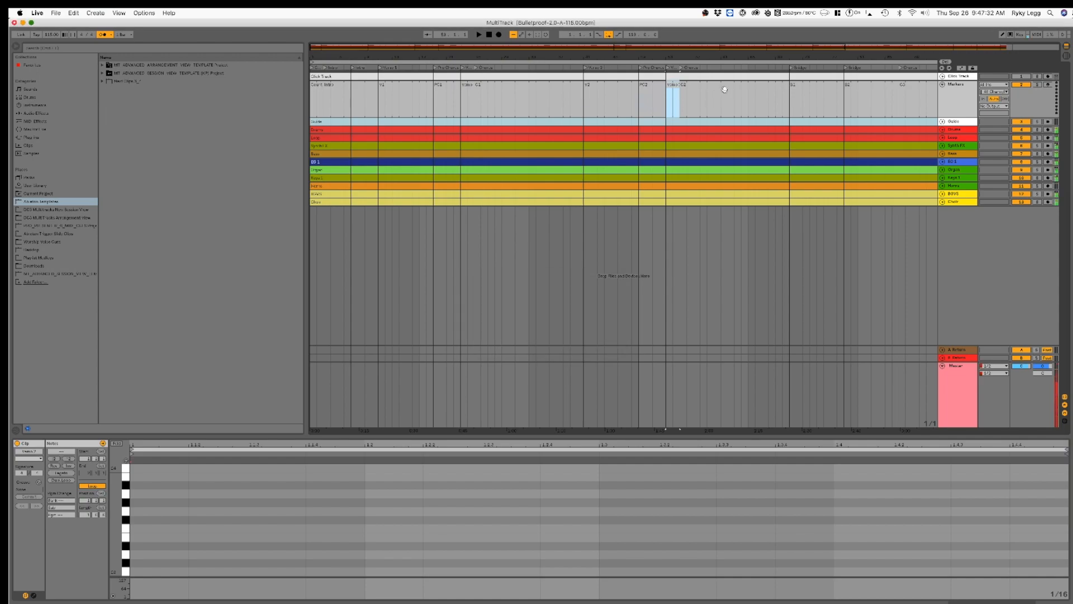
left_click(724, 90)
key("super+j")
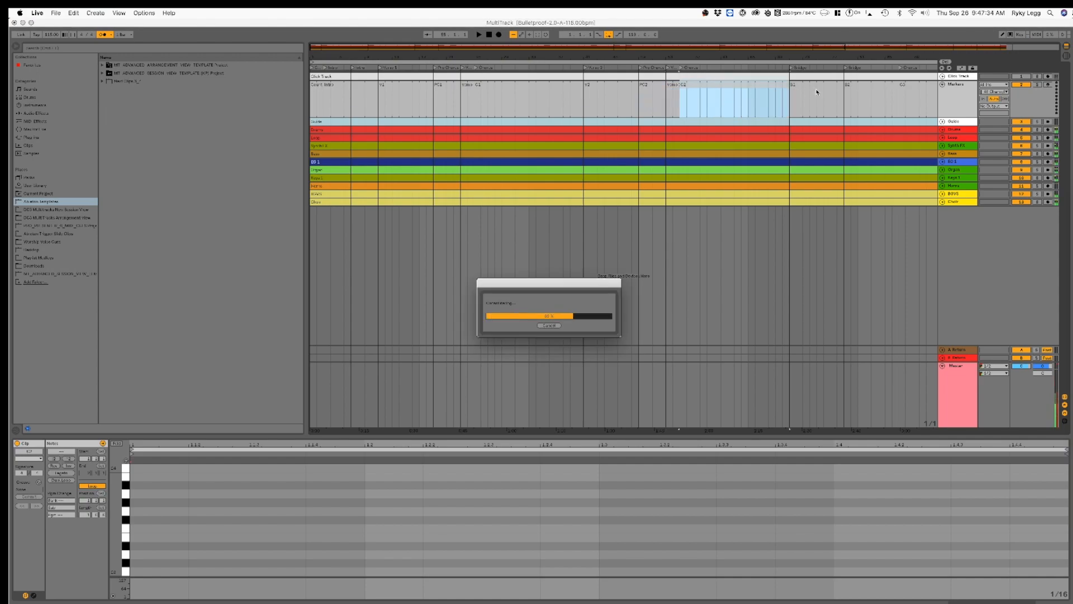
Step: Consolidate the B1 and B2 sections to new scenes, checking the scenes made so far in Session View
left_click(816, 88)
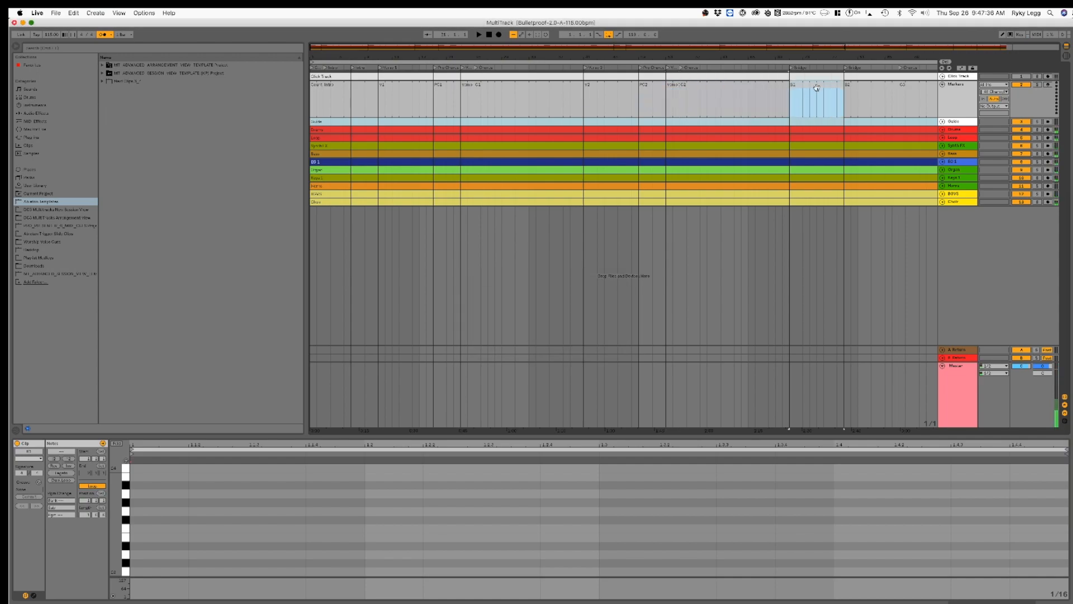
left_click(95, 12)
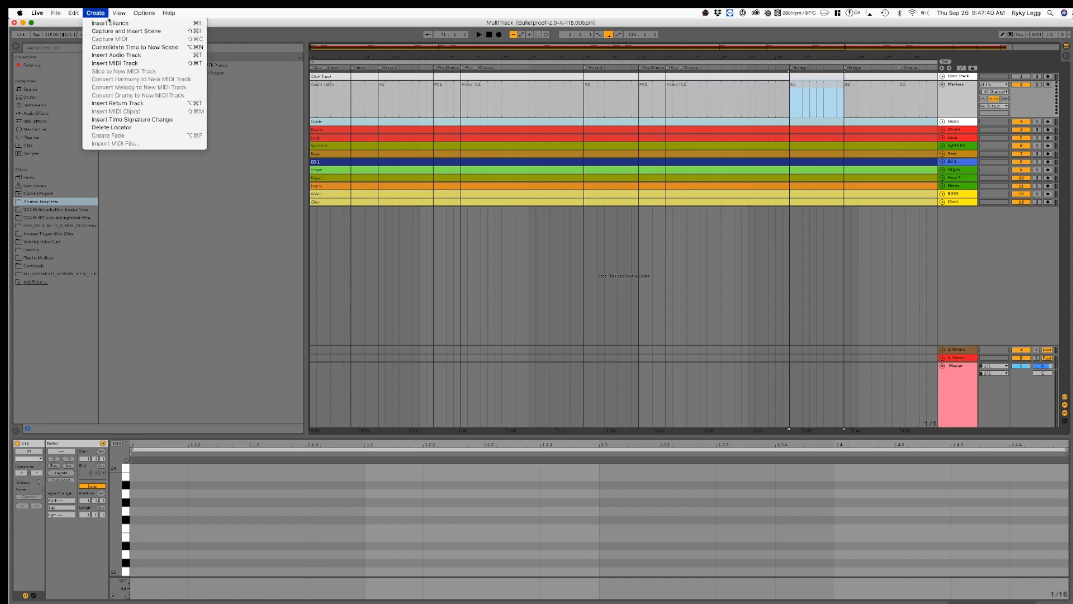
left_click(161, 47)
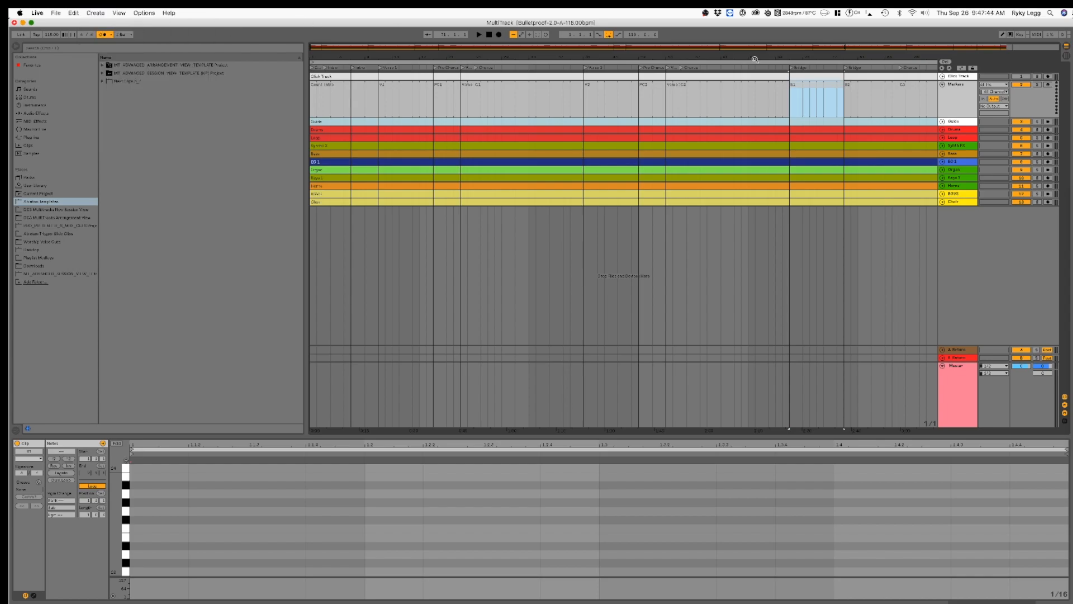
key("Tab")
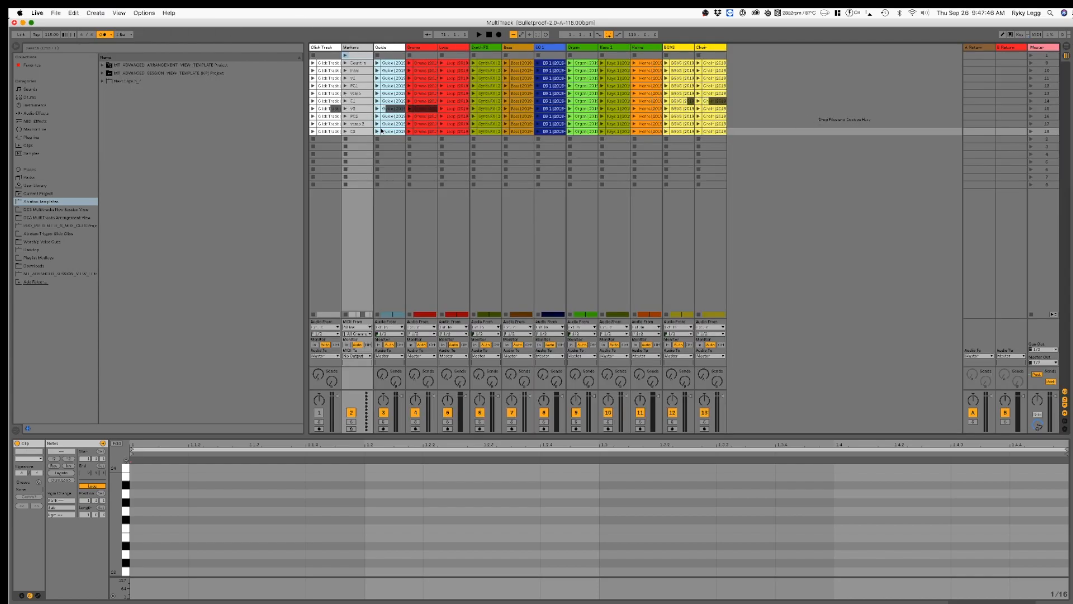
key("Tab")
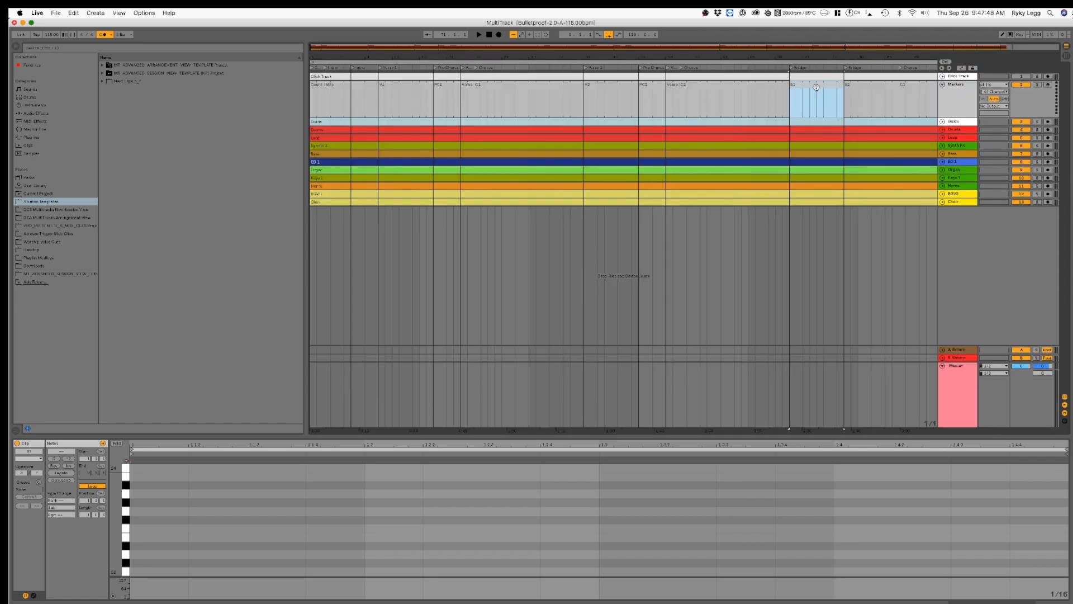
key("super+shift+c")
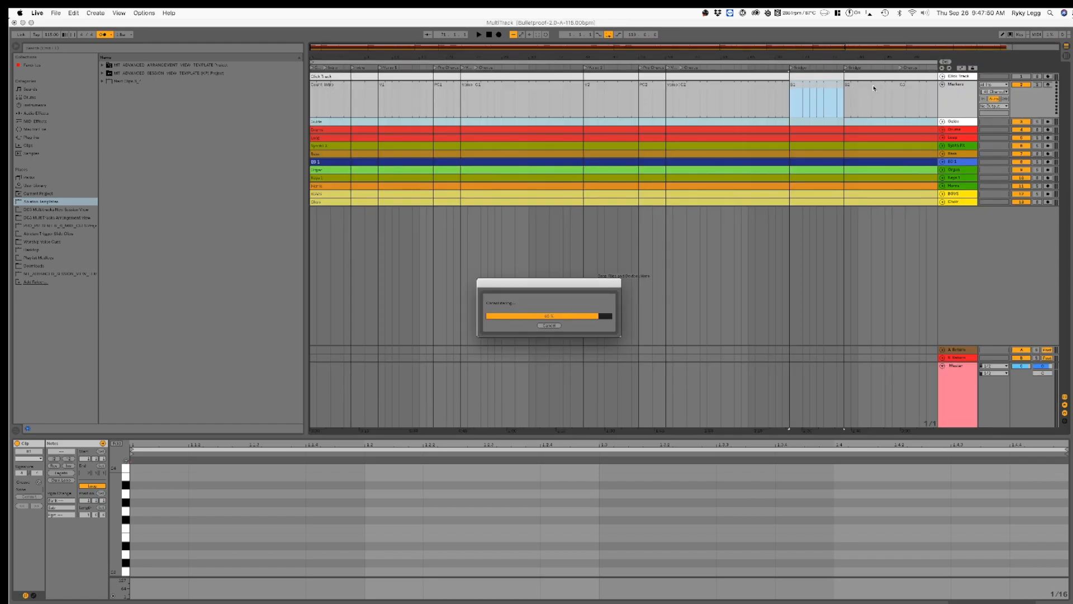
left_click(867, 87)
key("super+shift+c")
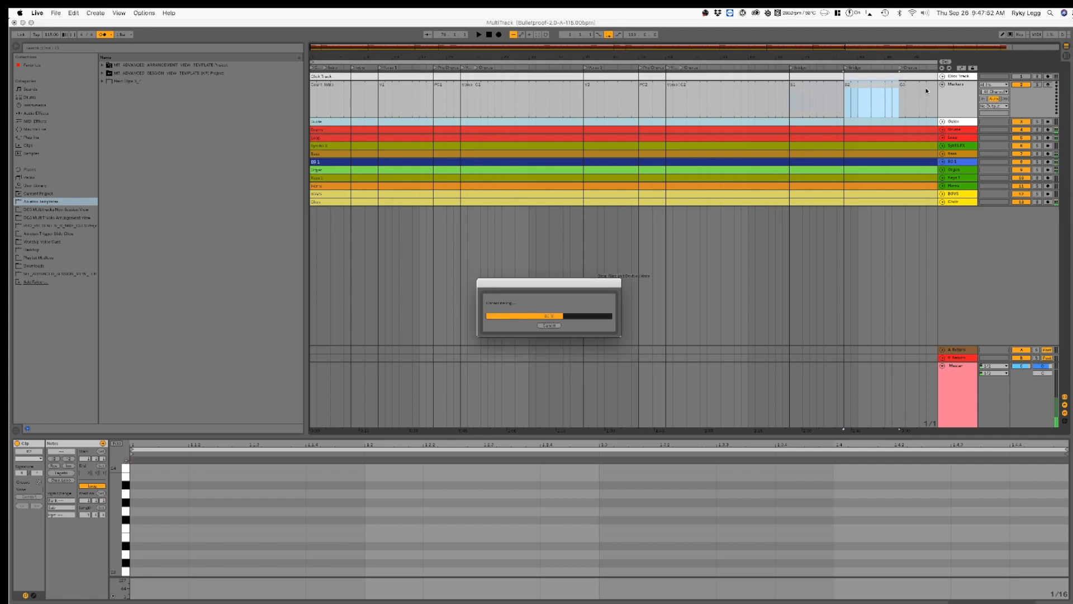
Step: Consolidate the C3, C4, B3 and Ending sections of the Markers track to separate new scenes
left_click(922, 88)
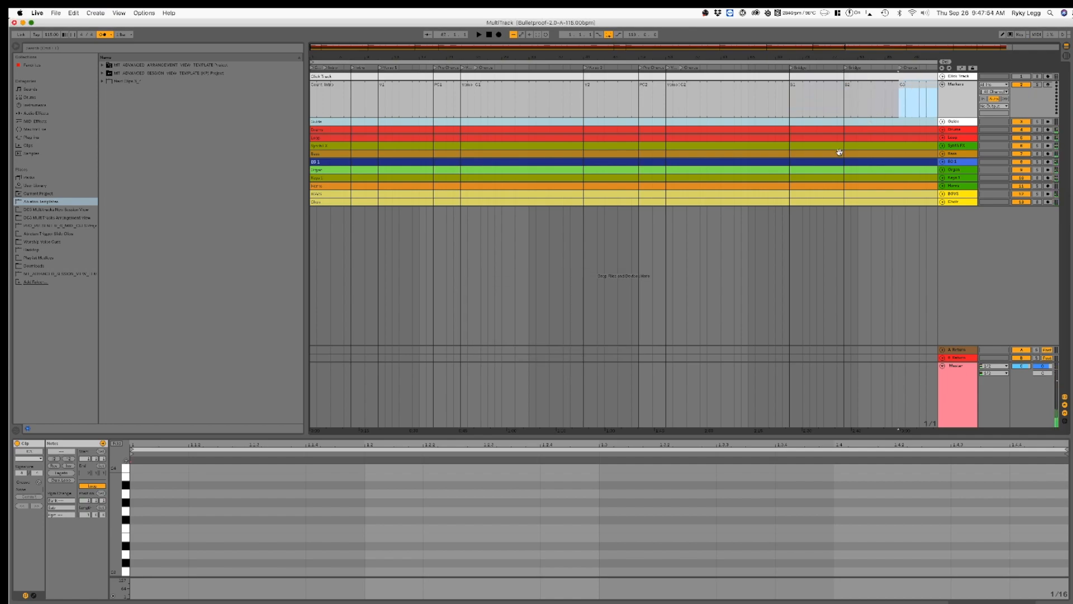
scroll(800, 148, "right", 5)
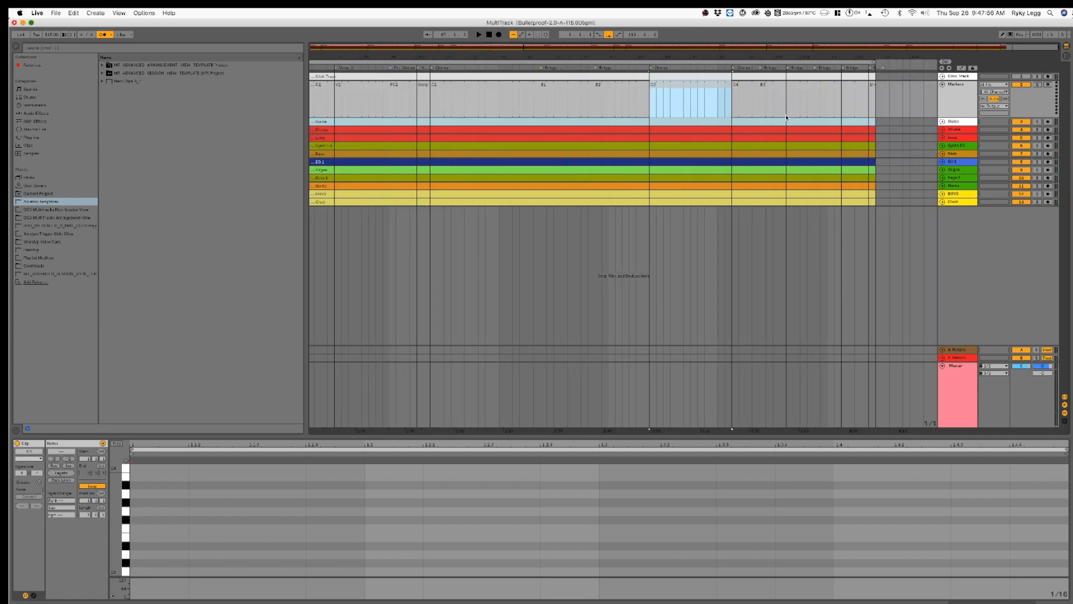
key("super+shift+c")
left_click(748, 87)
key("super+shift+c")
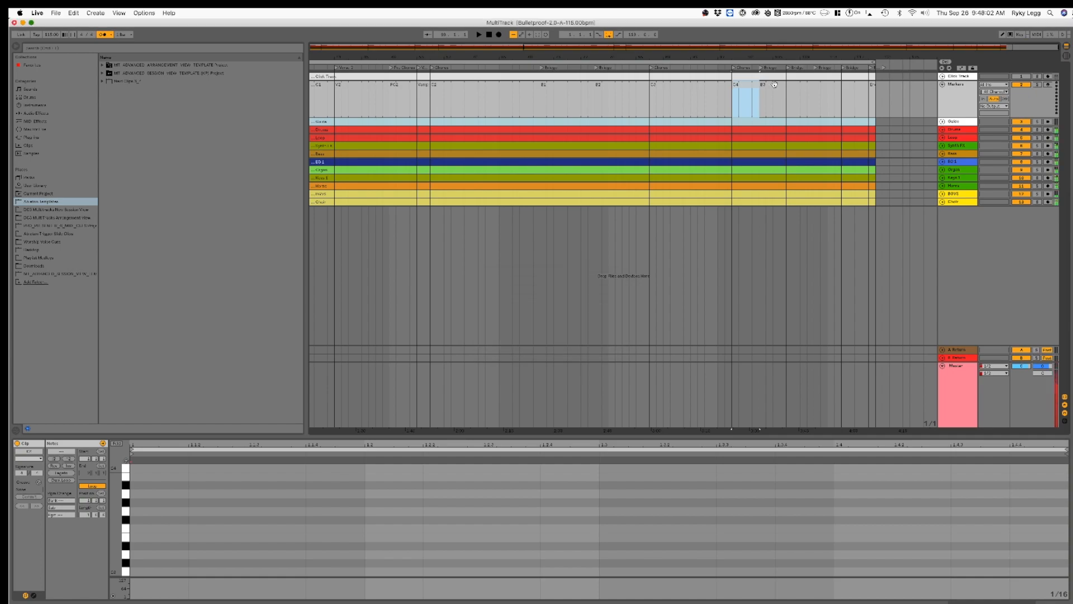
left_click(769, 84)
key("super+shift+c")
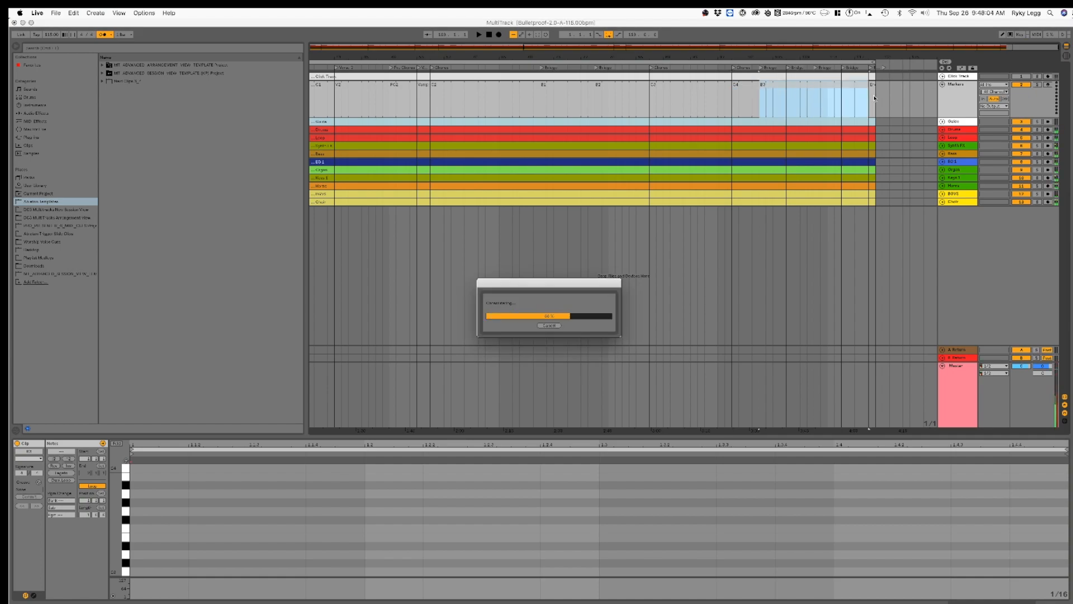
left_click(873, 99)
key("super+shift+c")
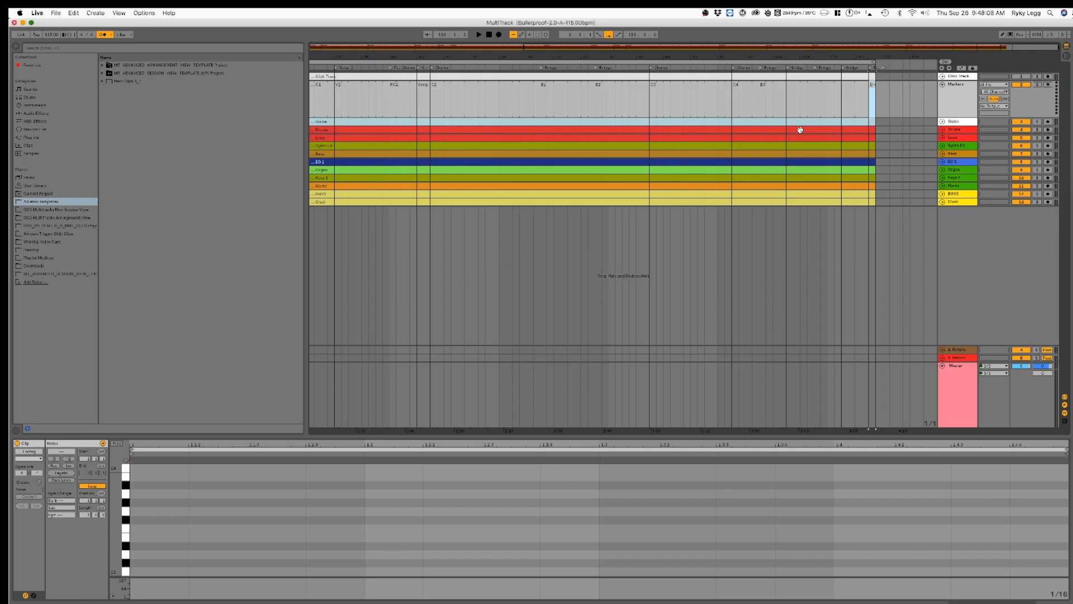
Step: Delete the empty scenes below the Ending scene and the empty first scene in Session View
key("Tab")
left_click(781, 302)
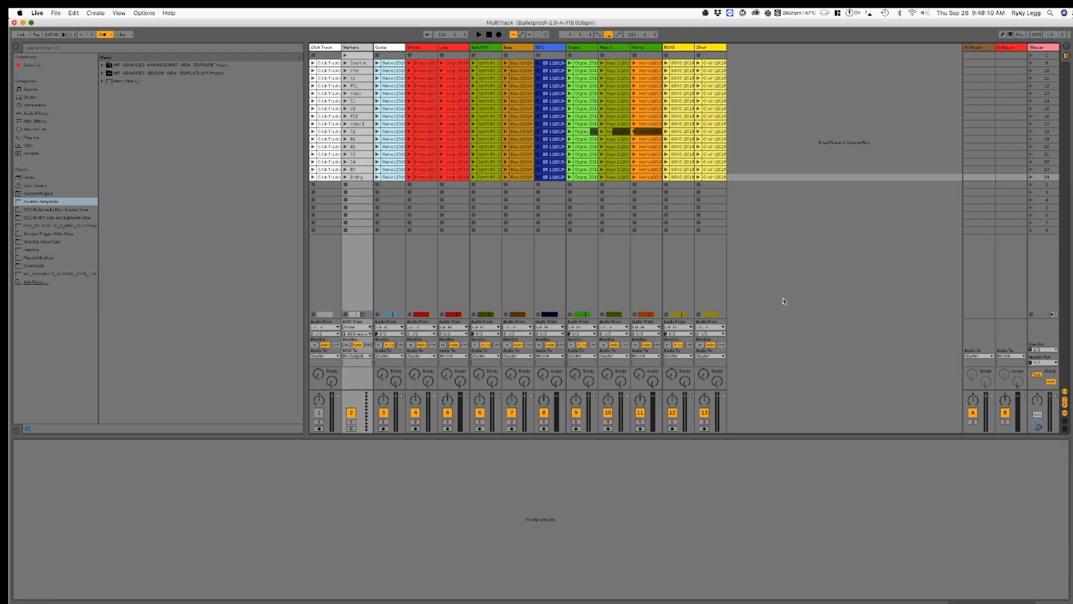
left_click(1042, 231)
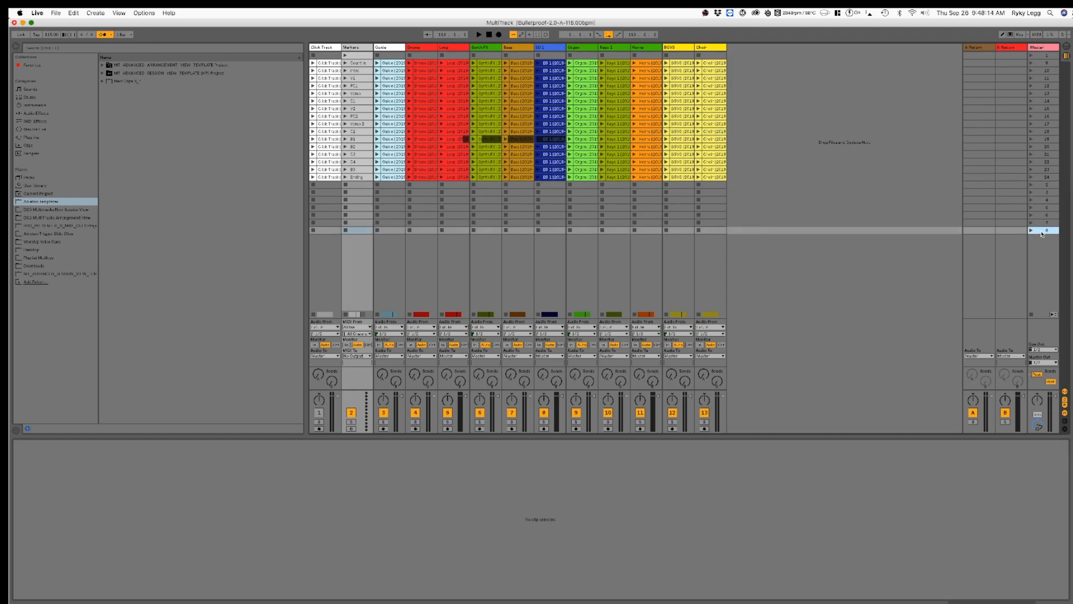
key("BackSpace")
key("BackSpace")
key("BackSpace")
key("BackSpace")
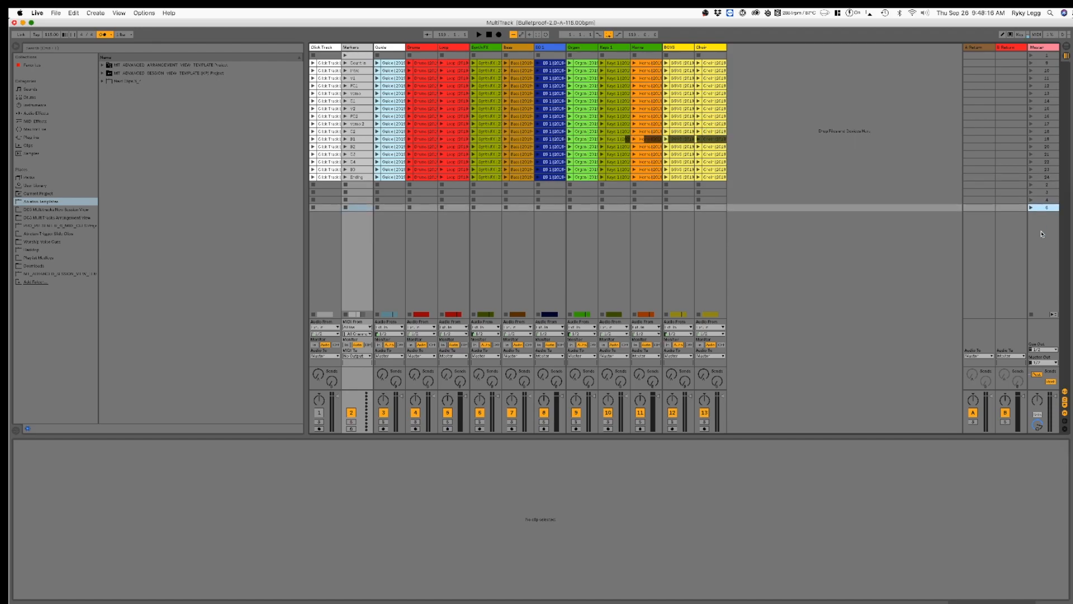
key("BackSpace")
key("BackSpace")
key("BackSpace")
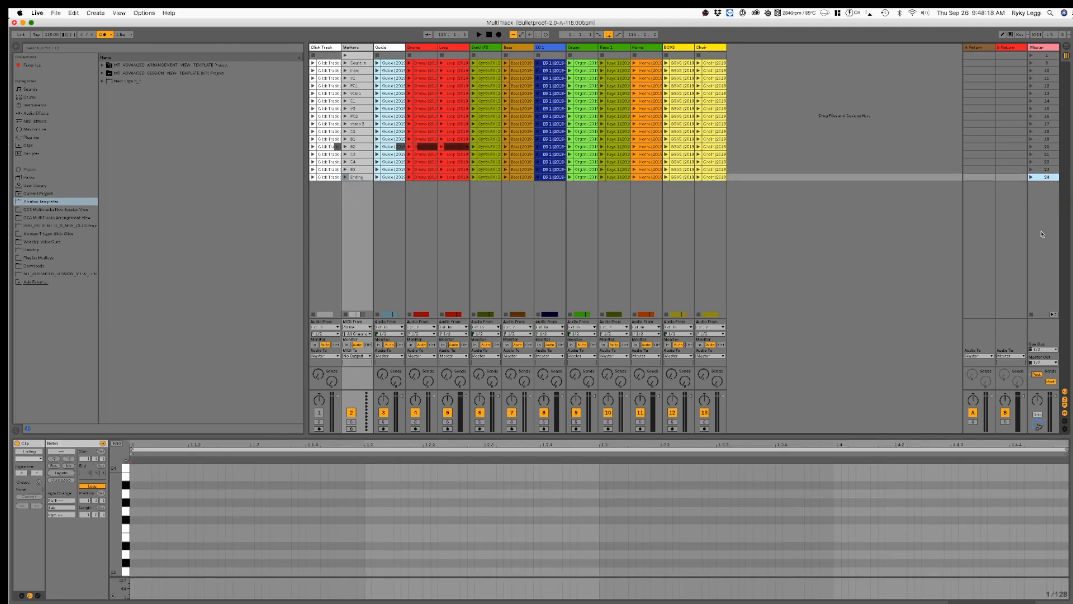
left_click(1043, 54)
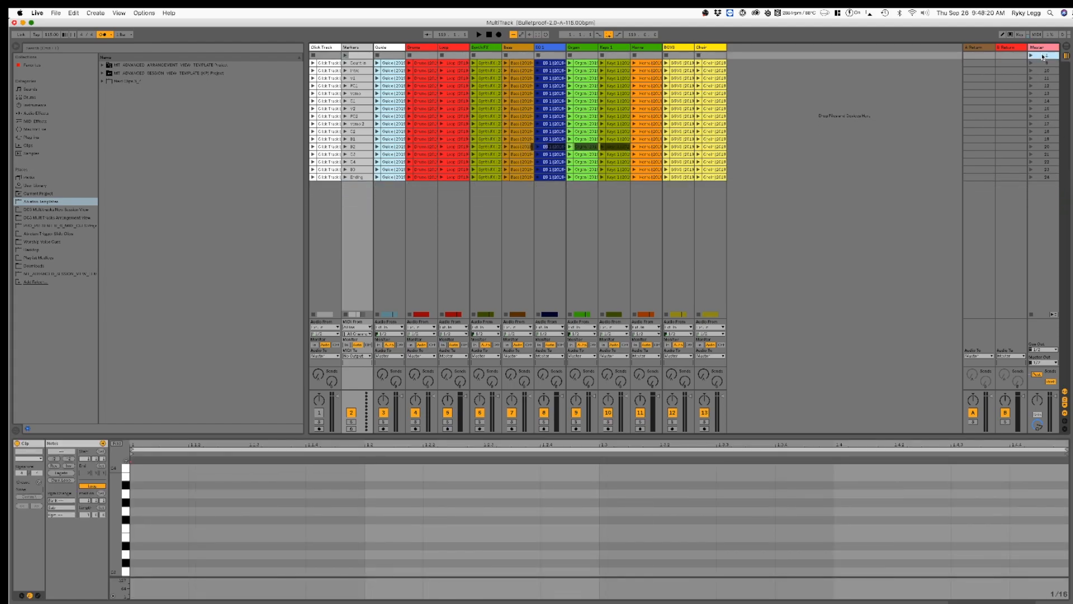
key("BackSpace")
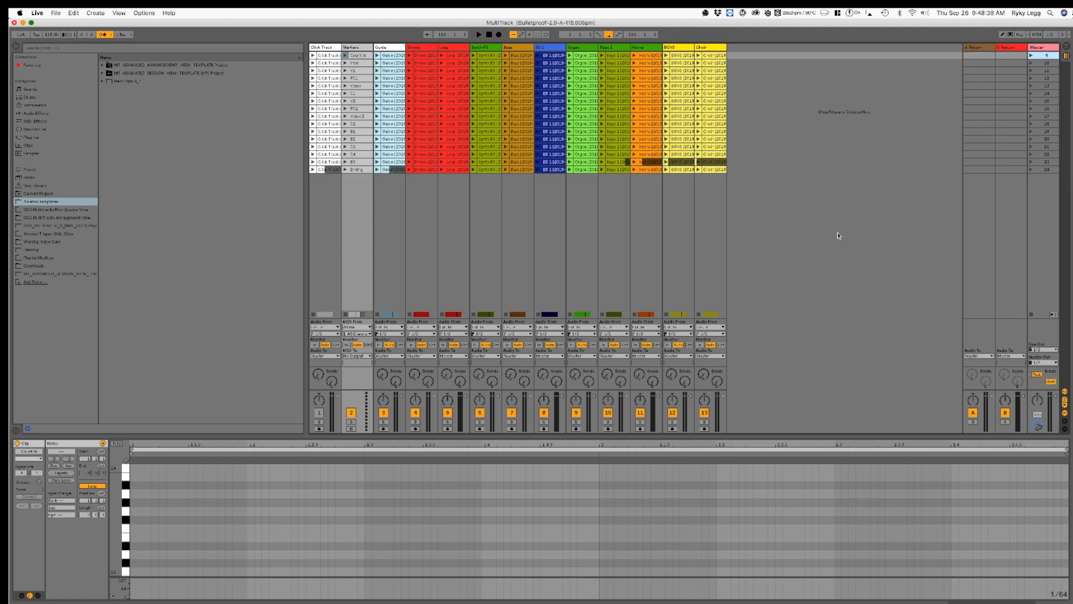
Step: Inspect individual consolidated clips on the Horns, Keys 1, EG 1 and Organ tracks
left_click(681, 146)
left_click(643, 119)
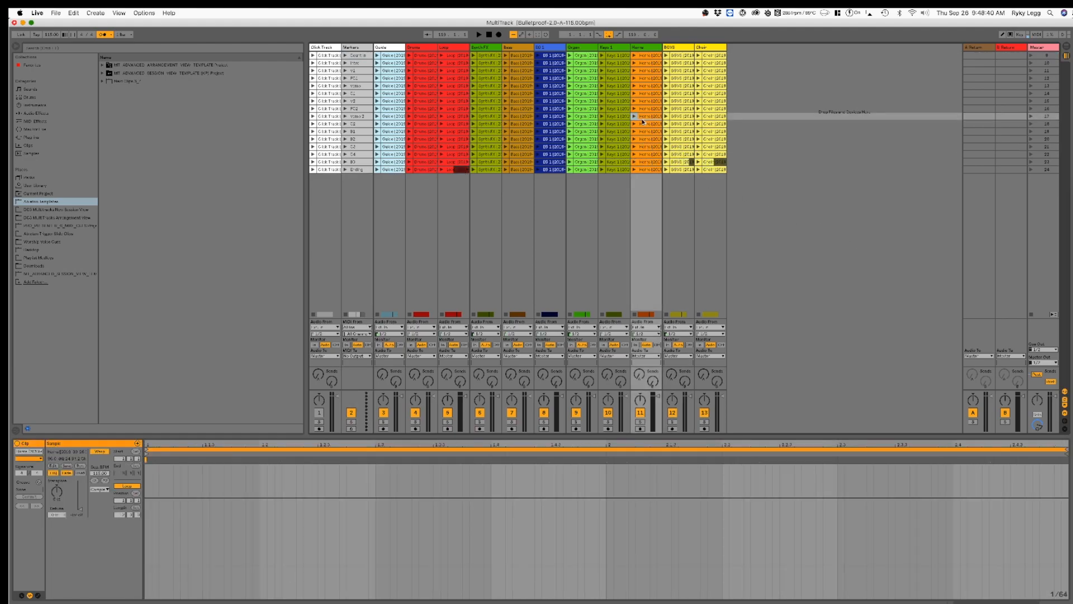
left_click(612, 123)
left_click(558, 117)
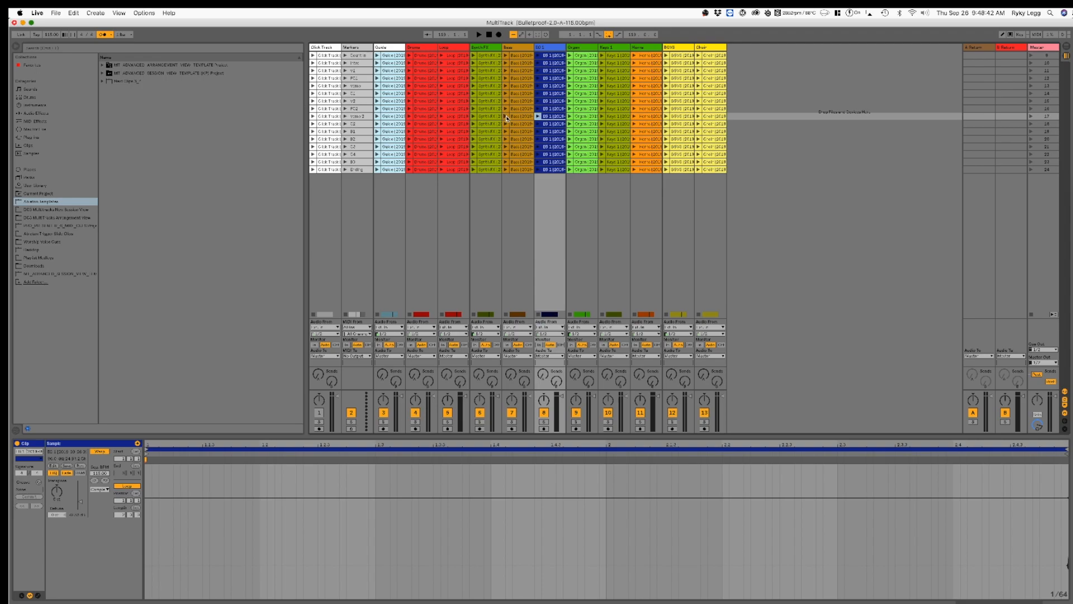
left_click(551, 86)
left_click(587, 79)
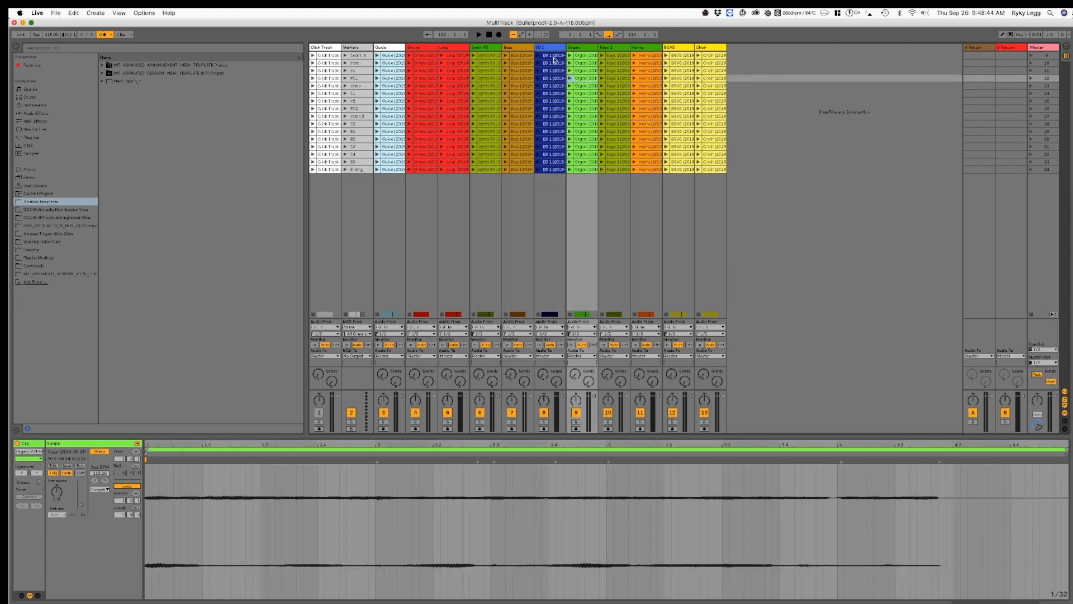
Step: Start saving the Live Set as a new file and browse to the DC3 Multitracks New Session View folder on the Seagate drive
left_click(551, 57)
left_click(796, 202)
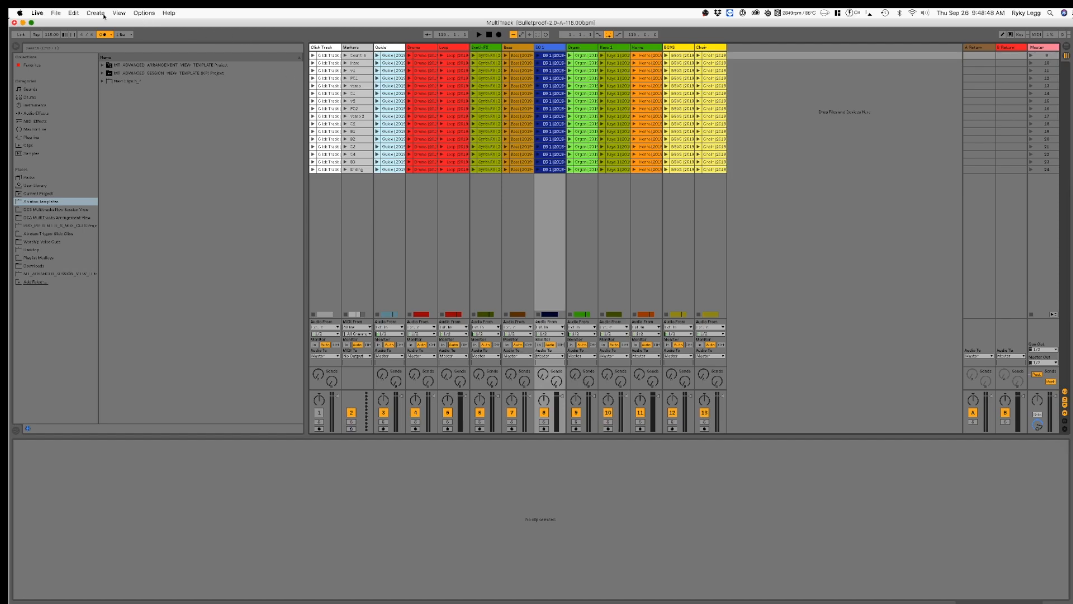
left_click(60, 13)
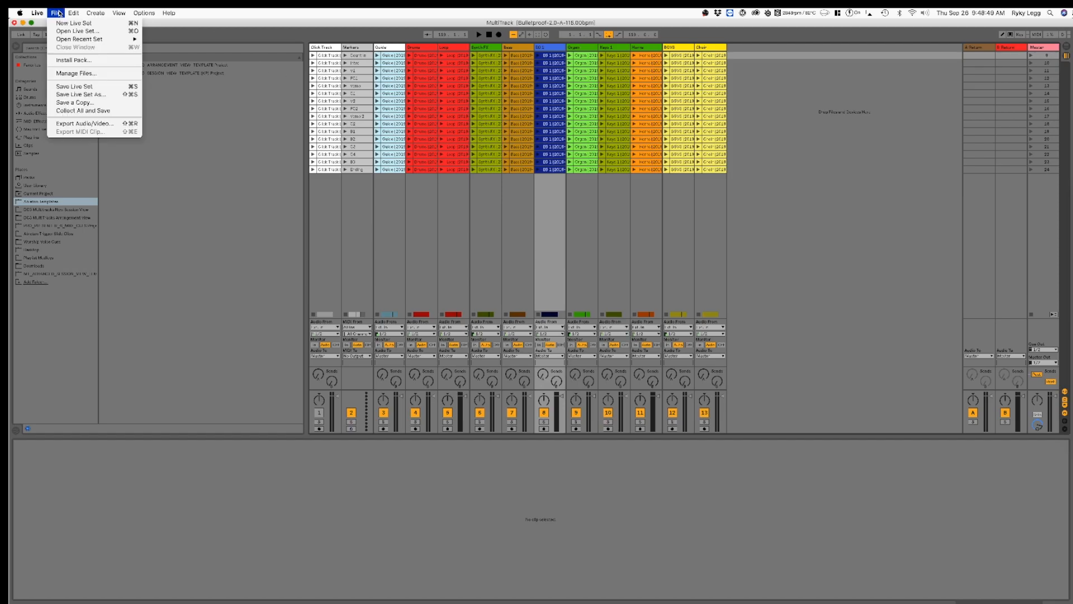
left_click(91, 95)
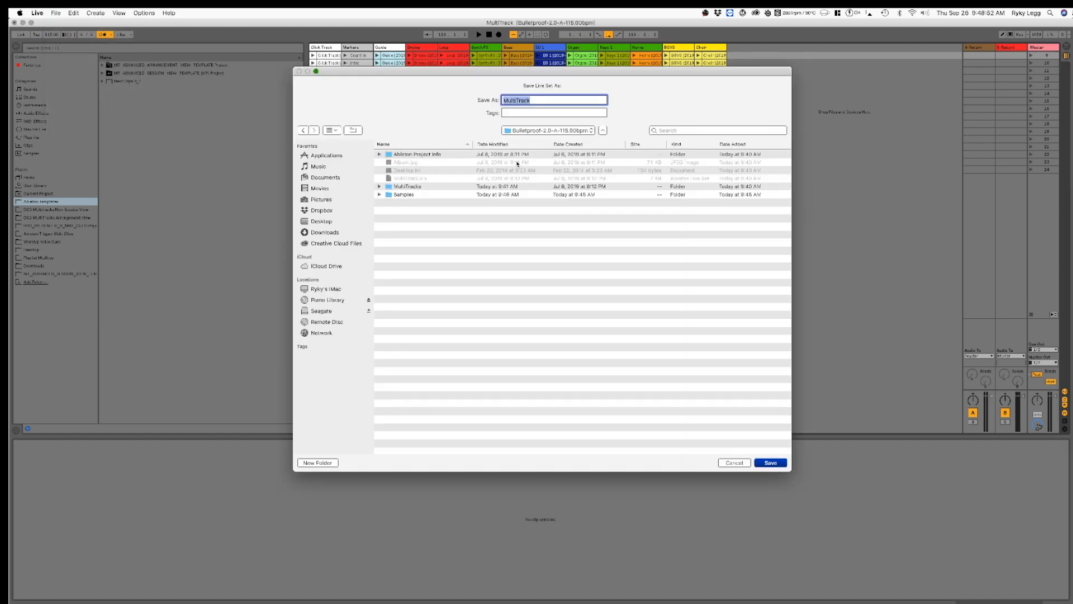
left_click(325, 313)
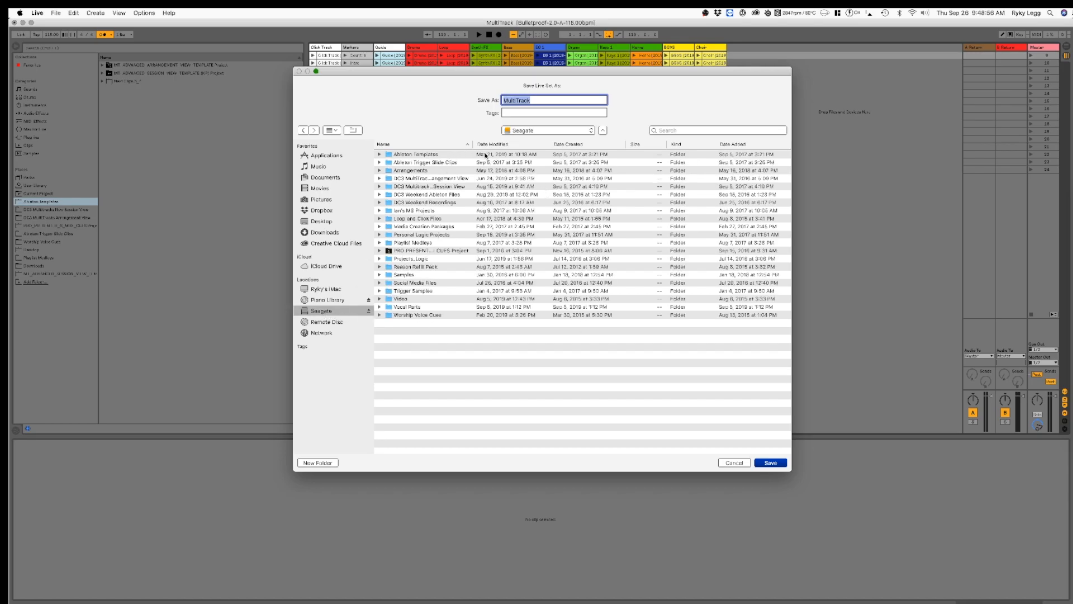
double_click(470, 144)
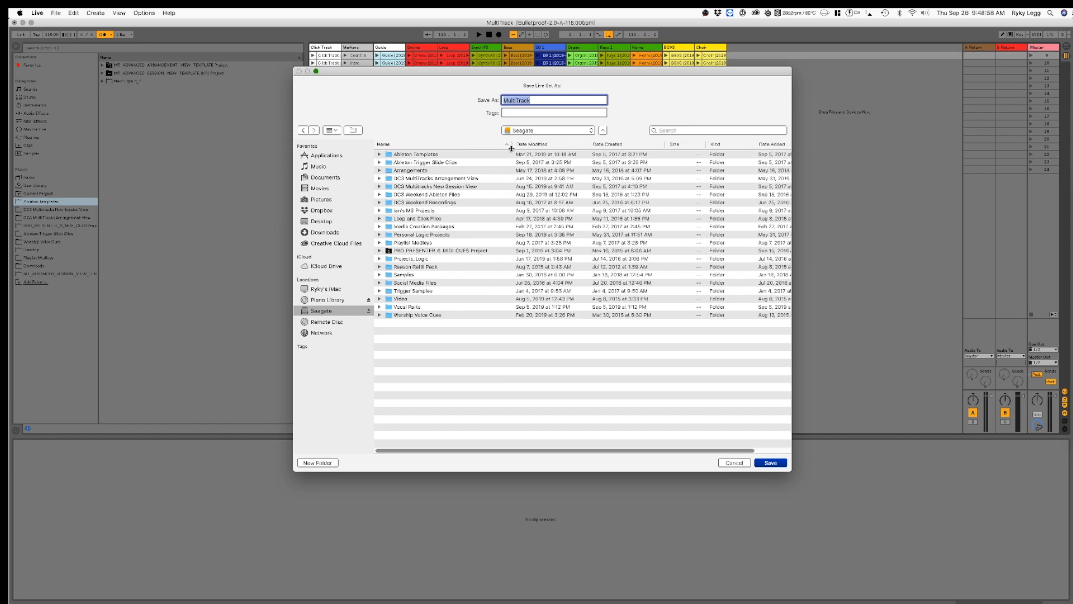
double_click(417, 187)
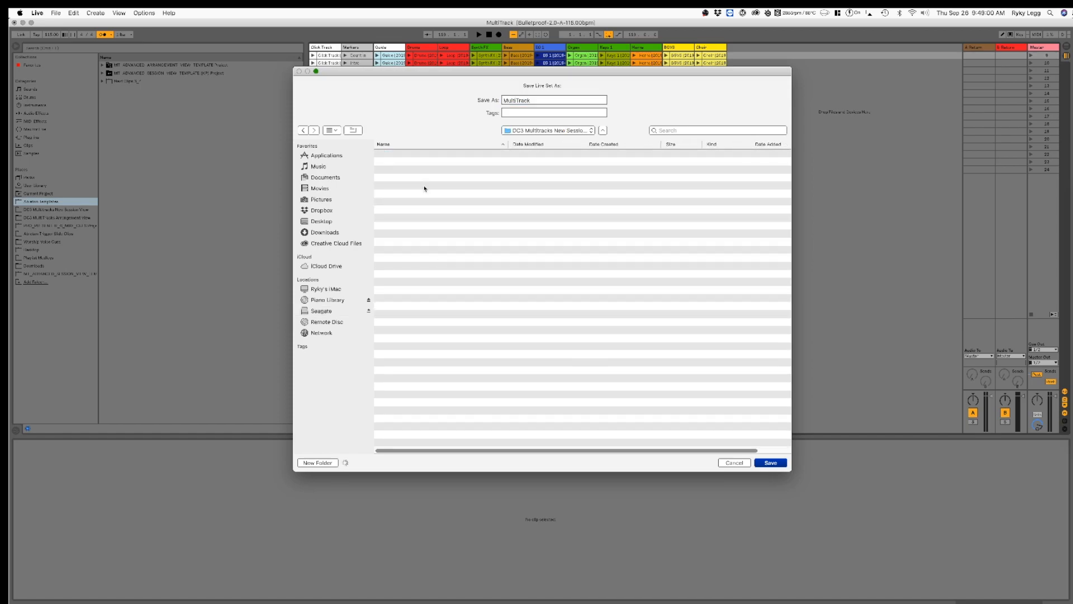
scroll(422, 218, "down", 10)
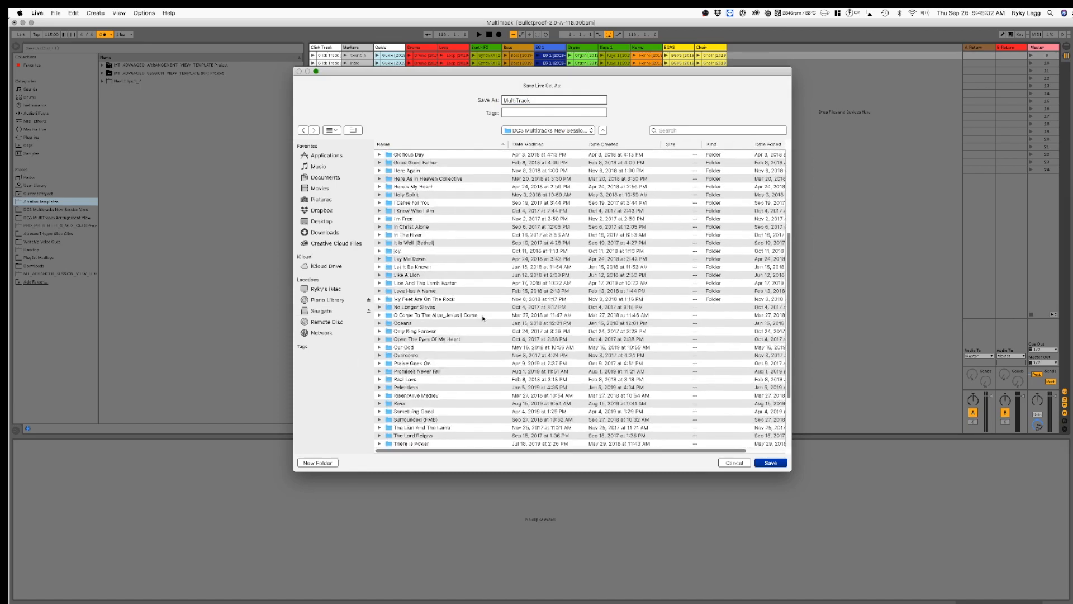
Step: Create a folder named Bulletproof there and save the set in it as "Bulletproof Arrangement"
key("super+shift+n")
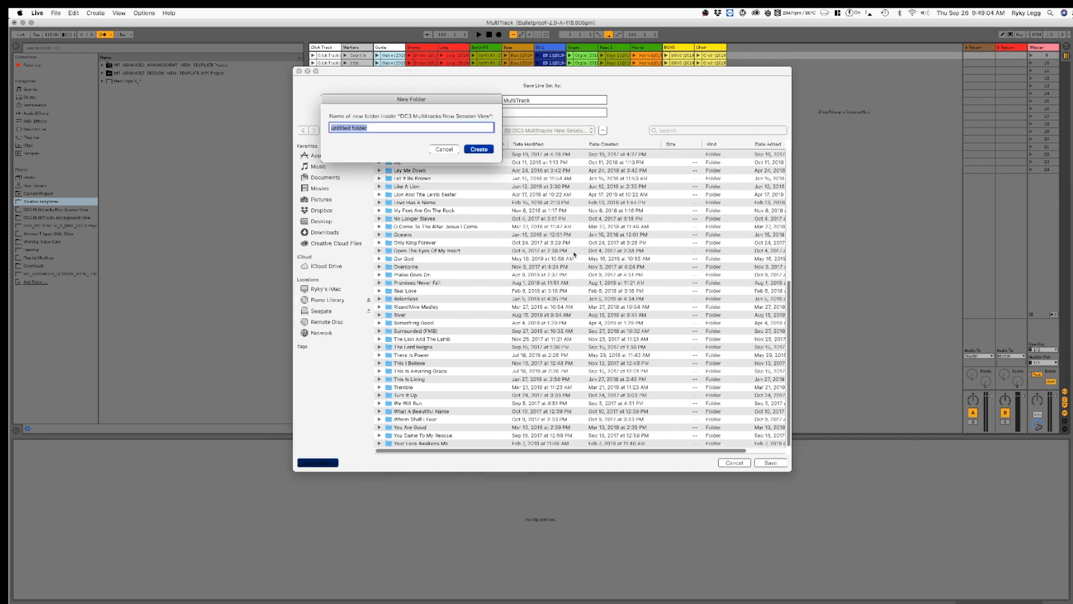
type("Bulletproof")
key("Return")
double_click(529, 102)
type("Bulletproof Artr")
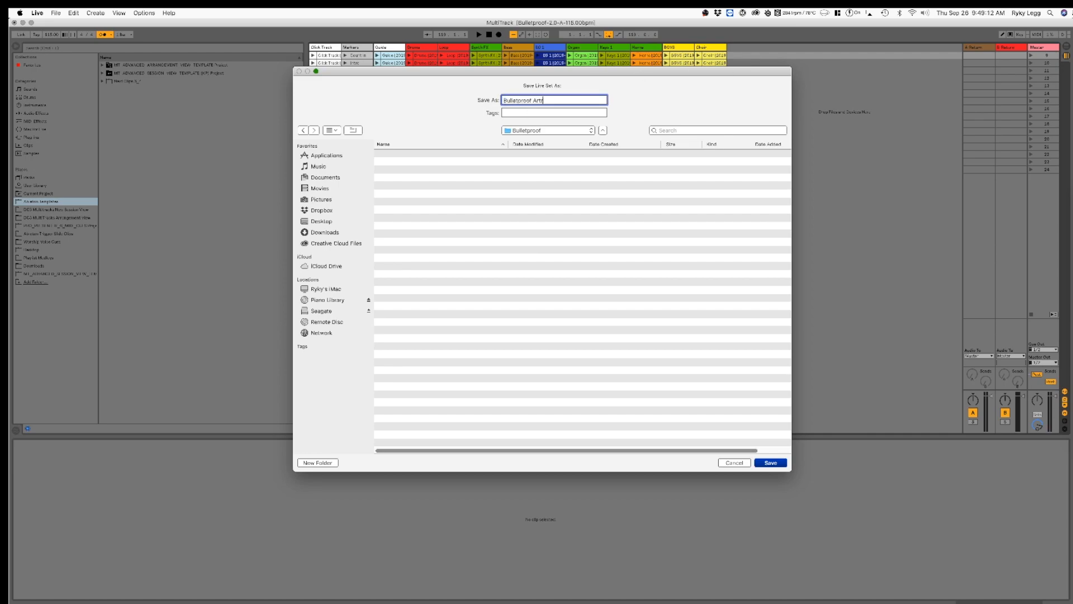
type("ngement")
key("Return")
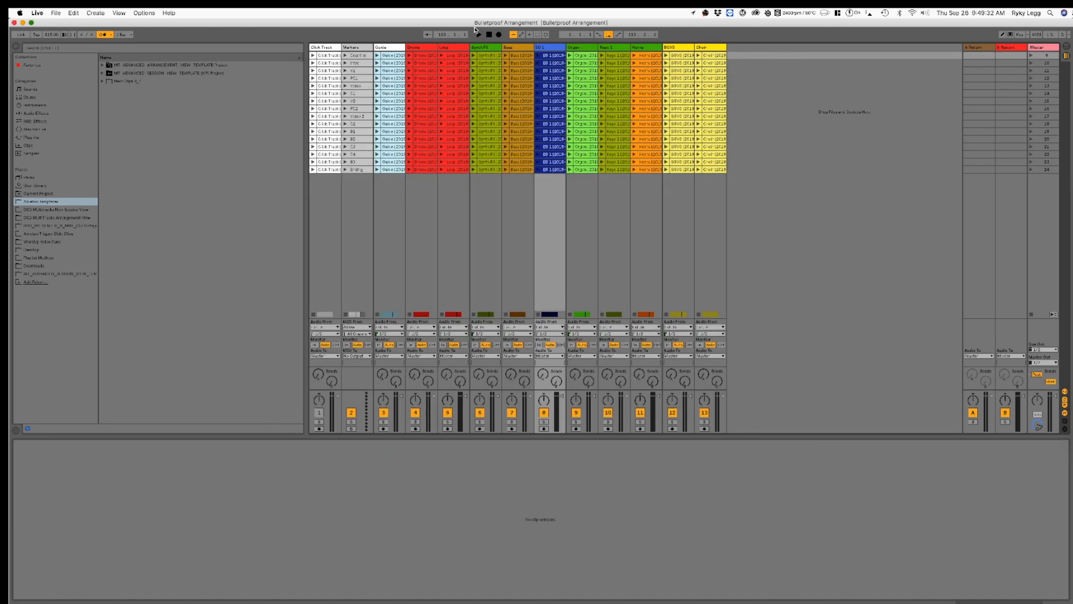
Step: Collect all external media files into the project and save it, keeping every file source included
left_click(55, 12)
left_click(67, 111)
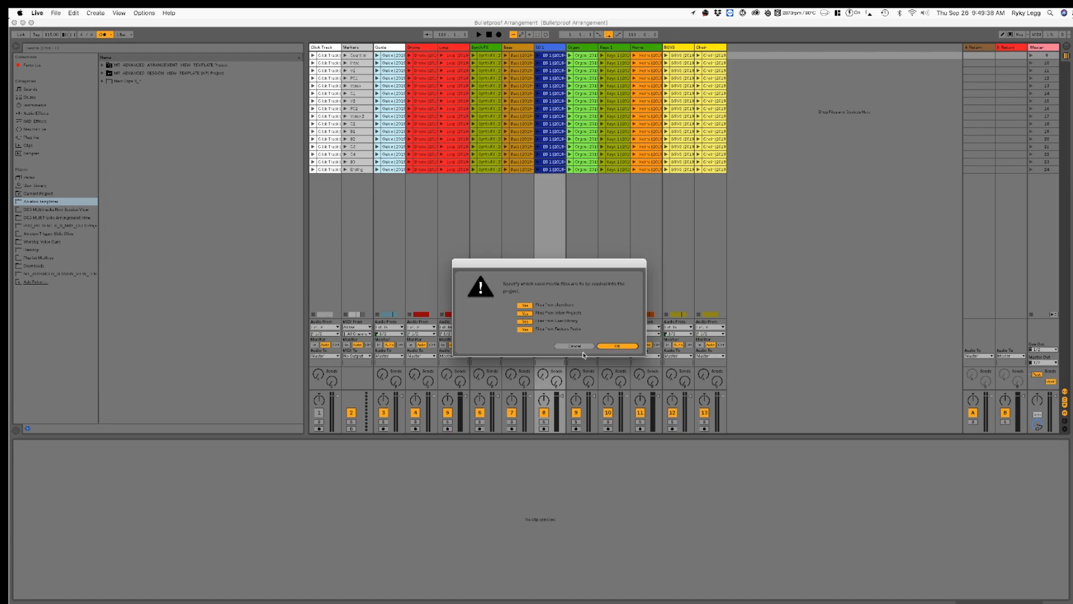
left_click(631, 346)
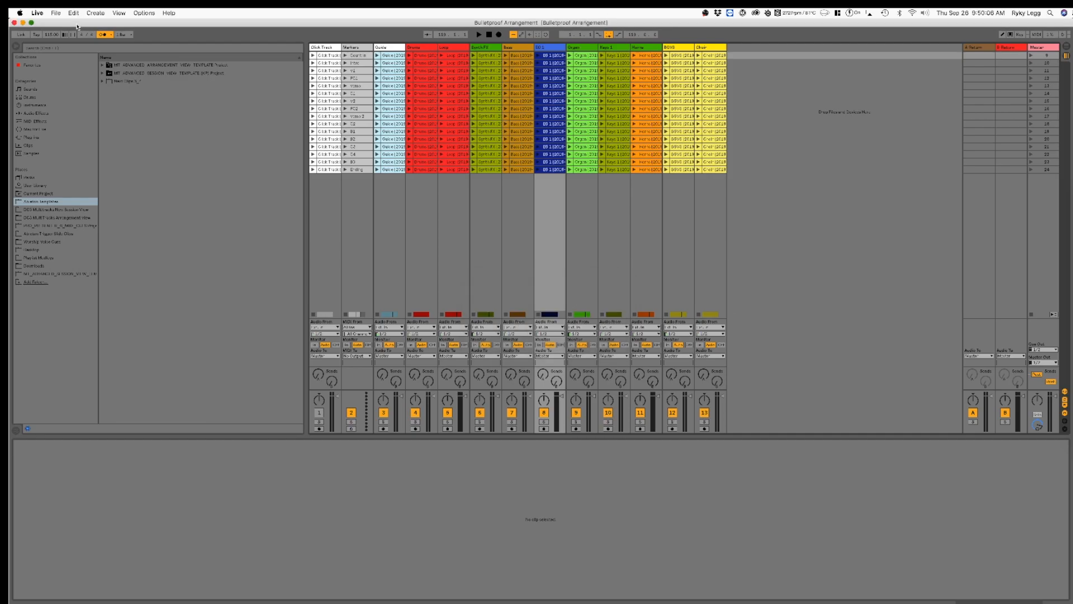
Step: Quit Live and clear the open Finder and browser windows off the desktop
key("super+q")
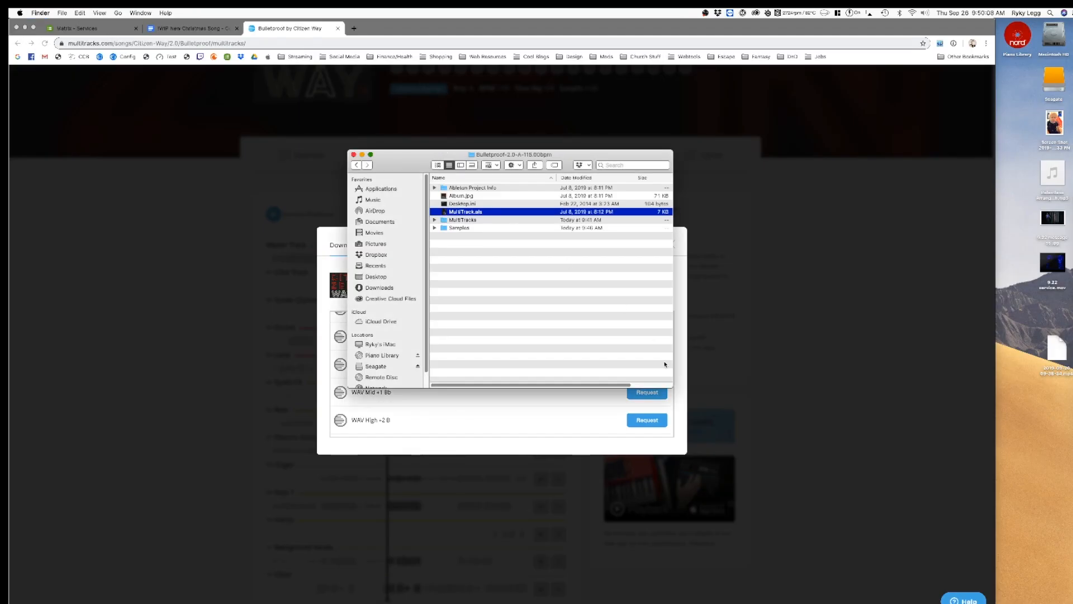
left_click(353, 155)
left_click(25, 26)
left_click(699, 296)
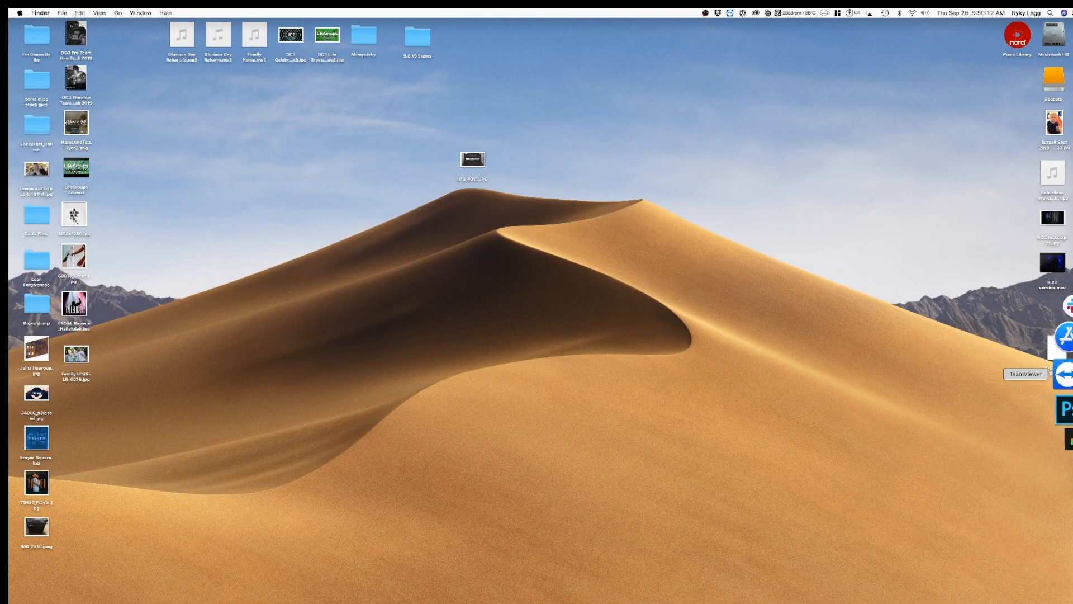
Step: Move the original Bulletproof-2.0-A-118.00bpm folder and its zip archive from Downloads to the Trash, and close the Finder windows
left_click(1064, 424)
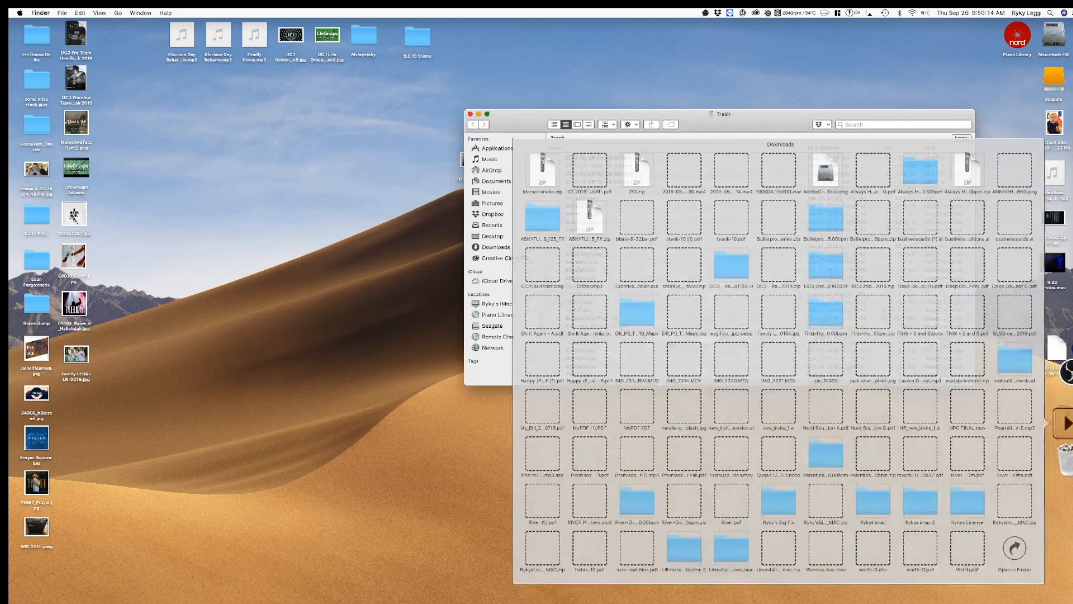
left_click(1007, 564)
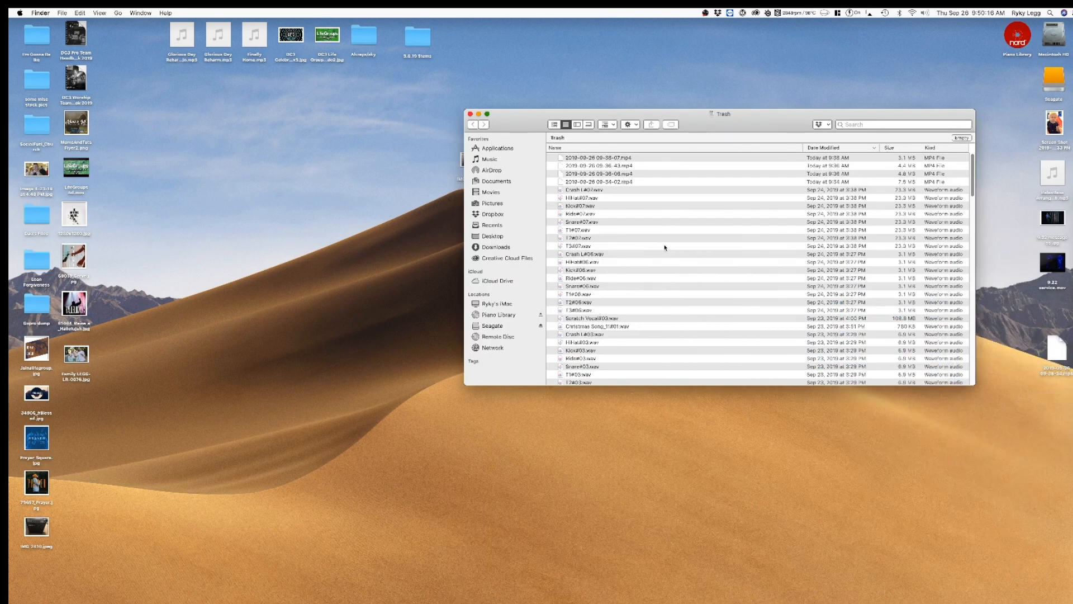
left_click_drag(506, 128, 390, 128)
left_click(457, 150)
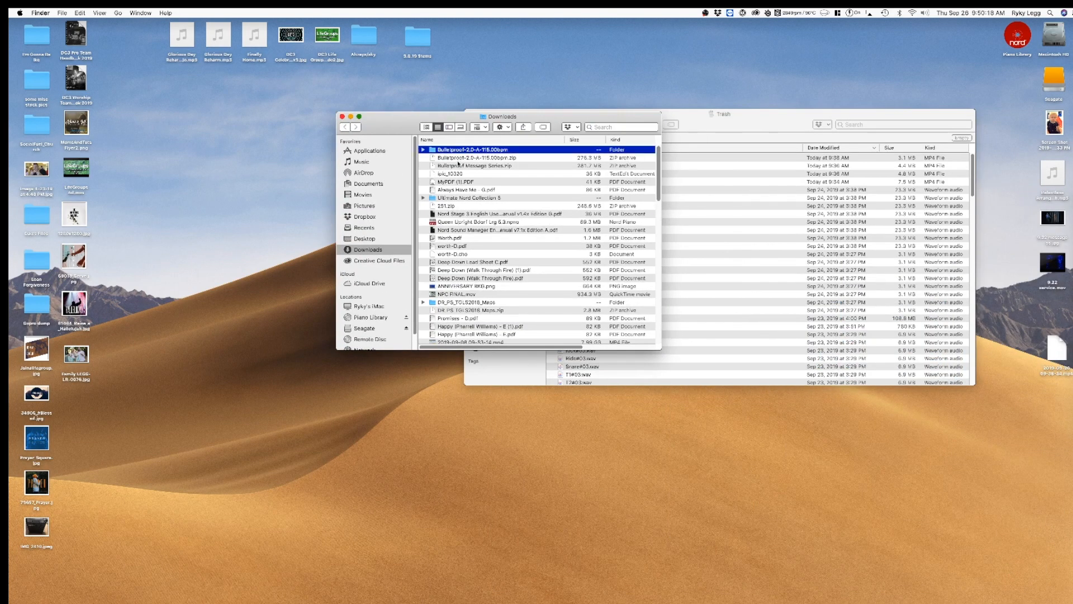
left_click(457, 158, "shift")
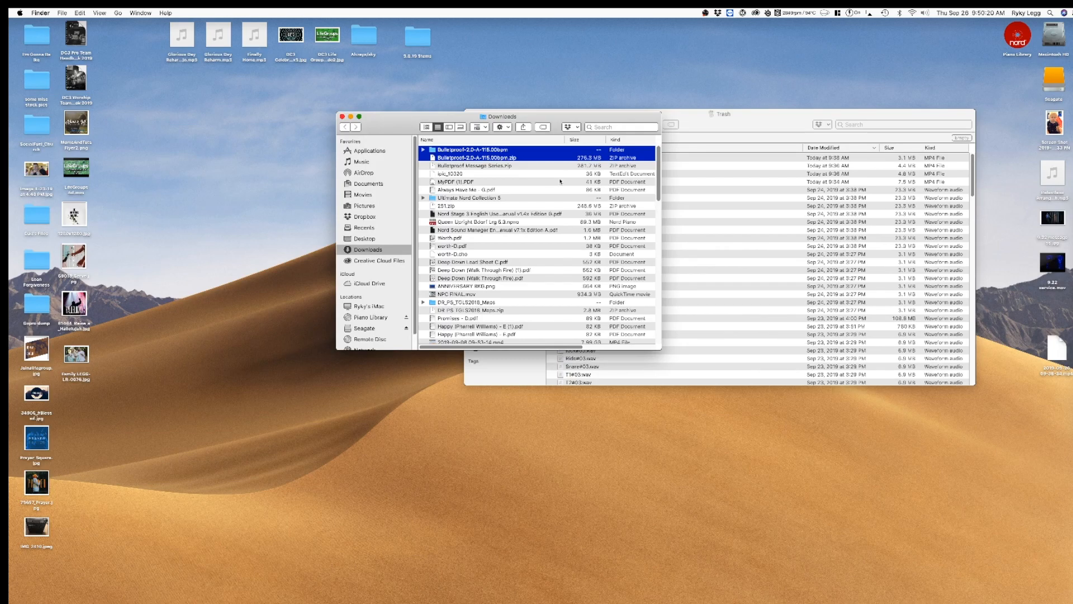
key("super+BackSpace")
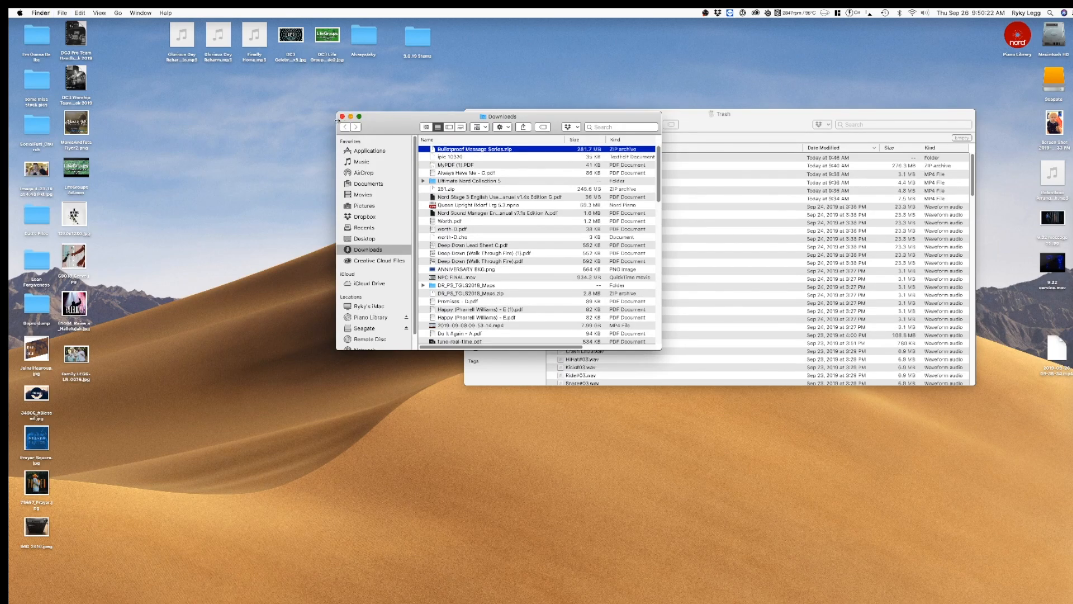
left_click(354, 118)
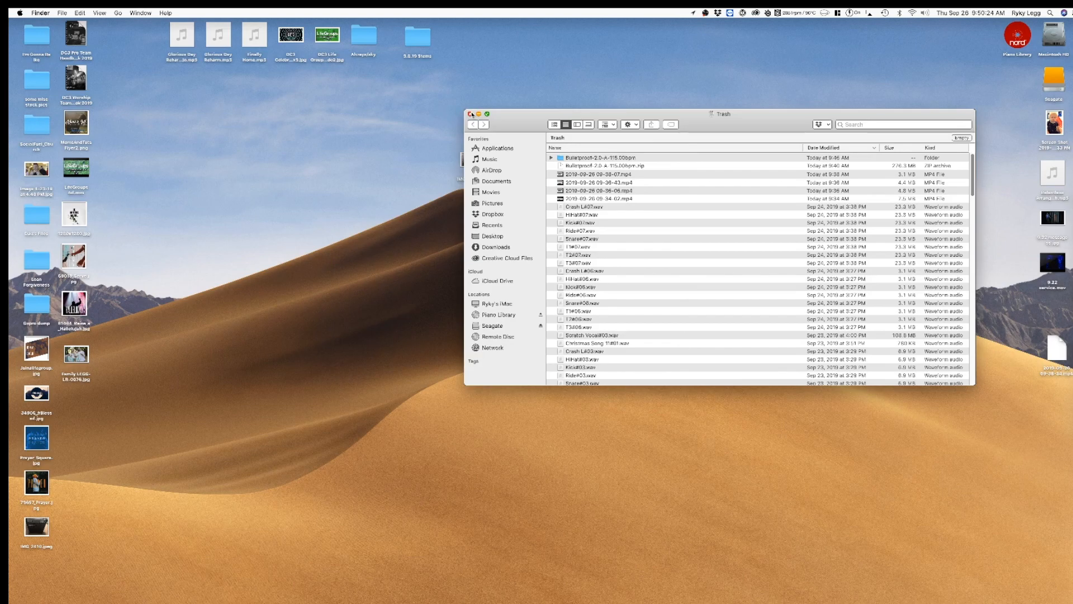
left_click(469, 114)
Step: Switch back to Live and open the "Advanced Session View DC3 X" set from the session view template project in Ableton Templates
mouse_move(1064, 341)
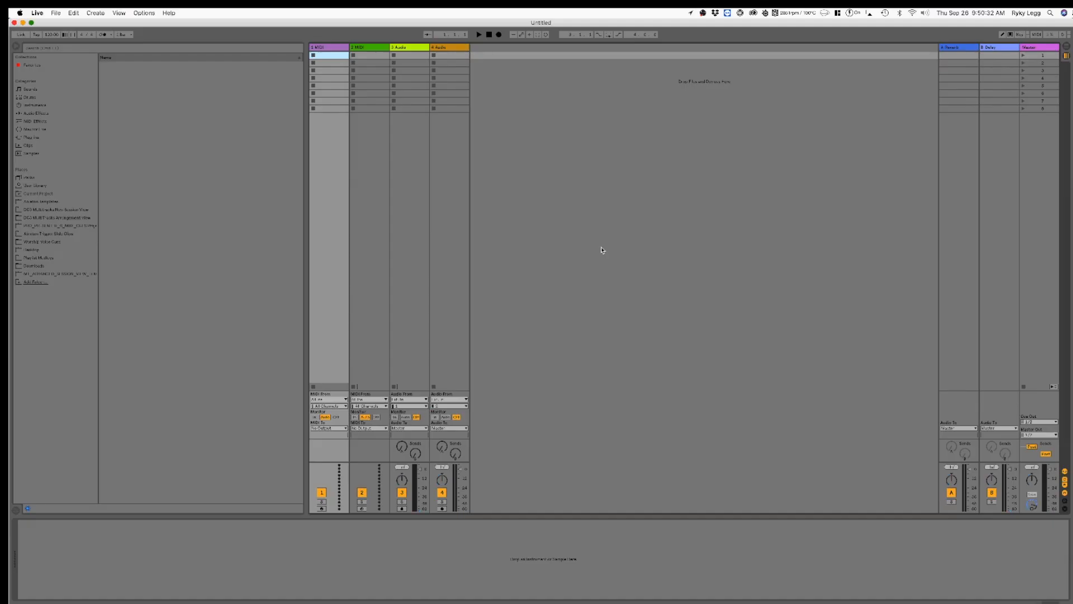
left_click(743, 244)
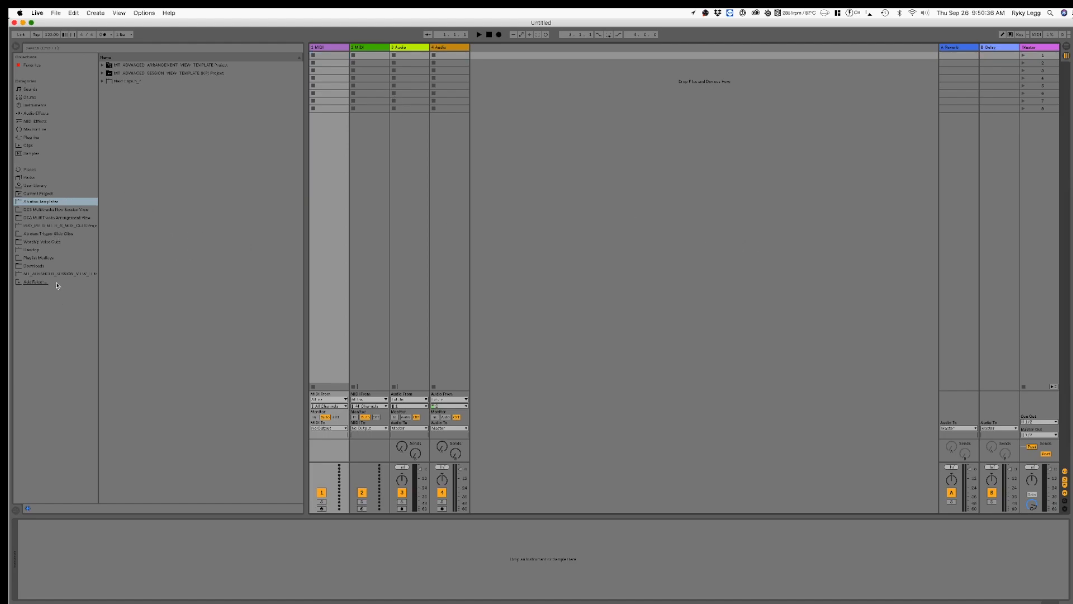
left_click(49, 205)
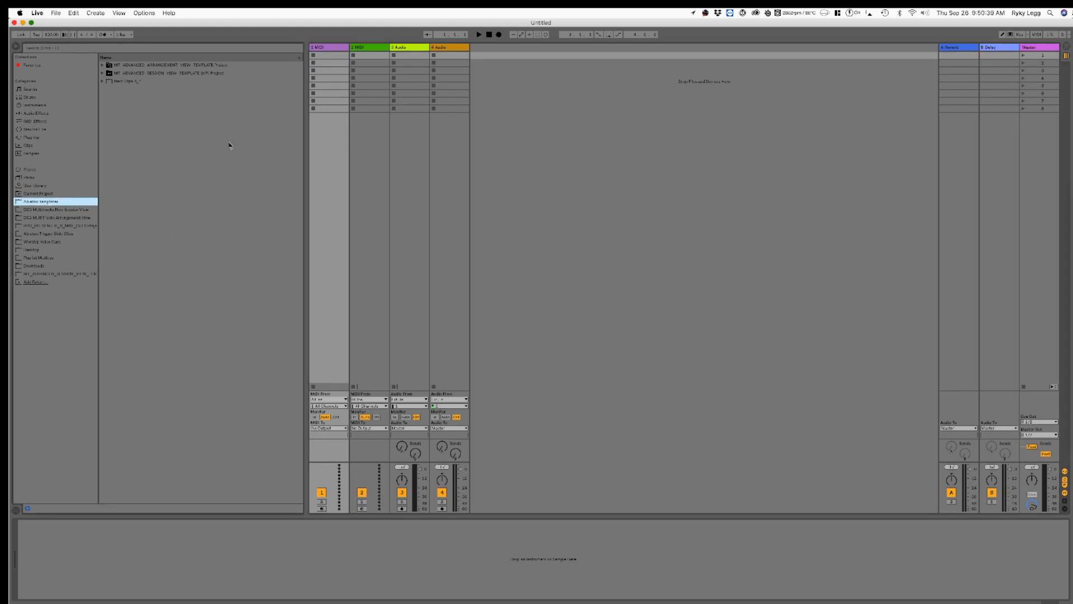
left_click(102, 73)
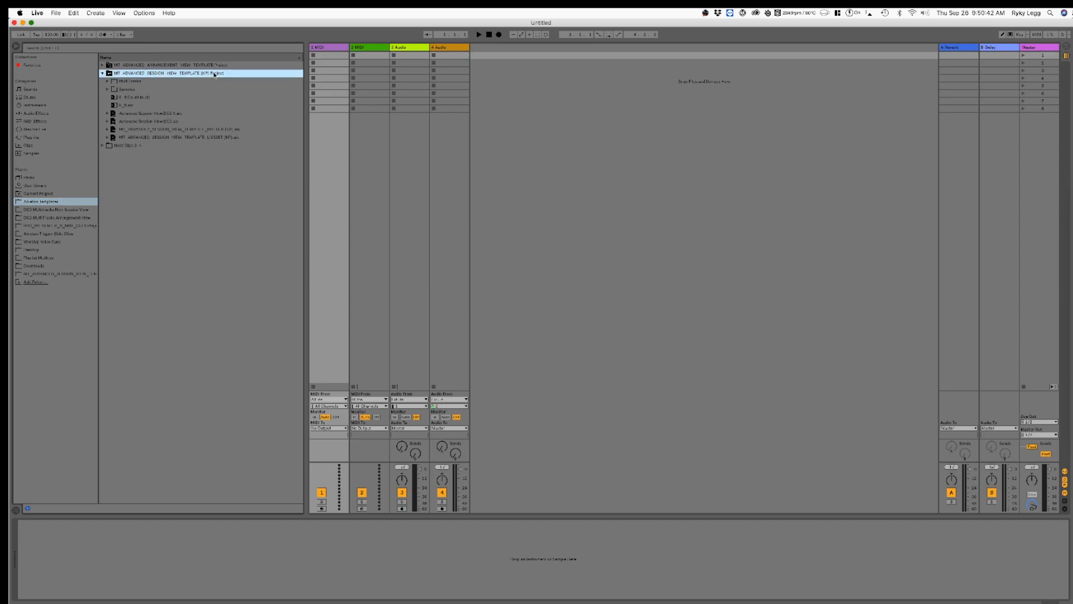
left_click(155, 113)
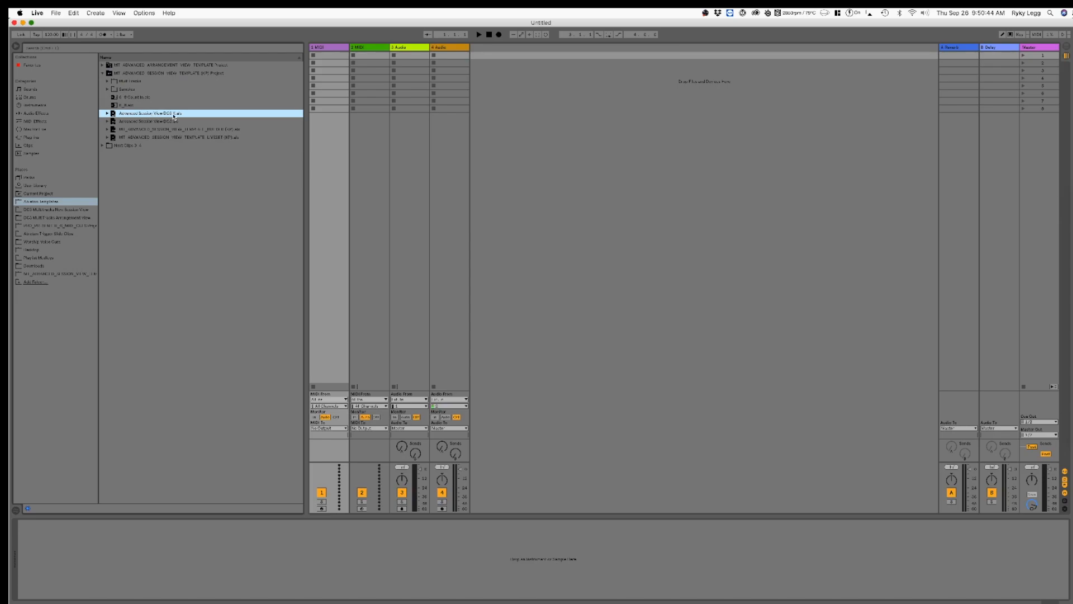
double_click(196, 115)
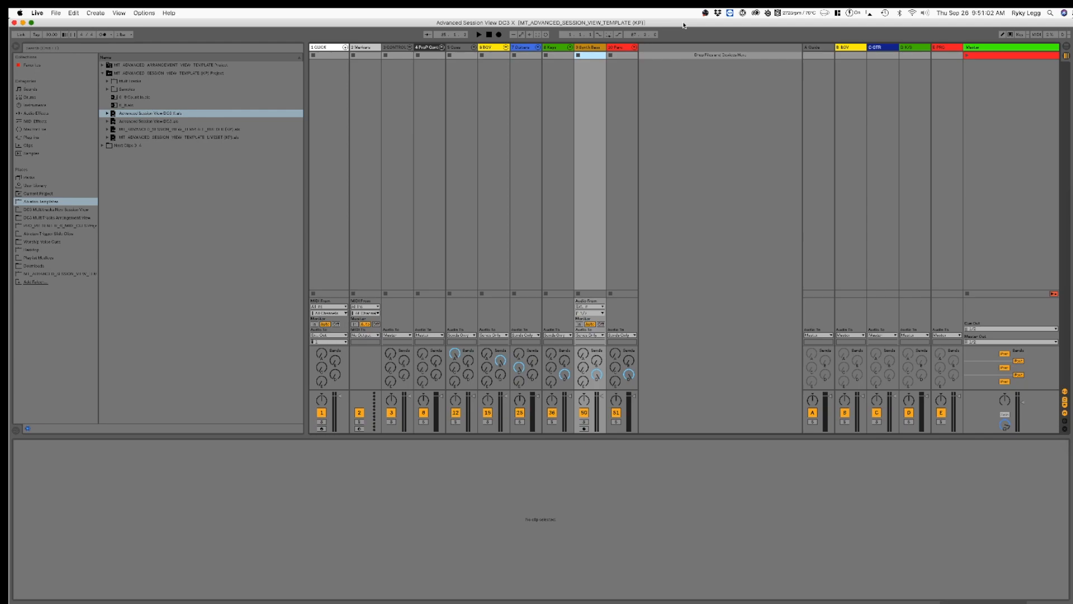
Step: Browse to the Bulletproof folder in DC3 Multitracks New Session View and expand the Bulletproof Arrangement set to list its tracks
left_click(170, 219)
left_click(56, 217)
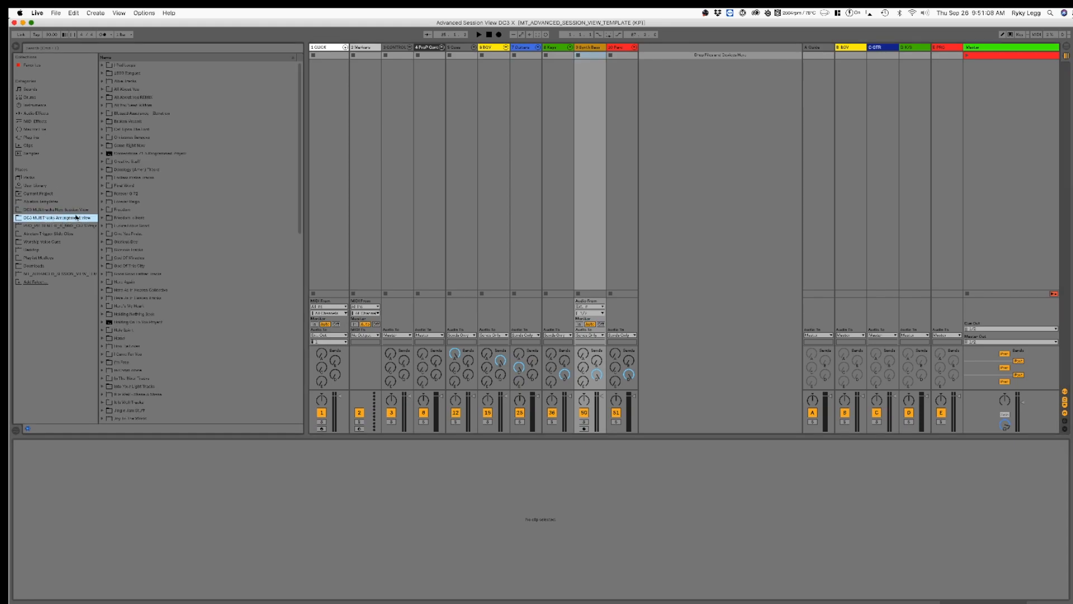
left_click(77, 210)
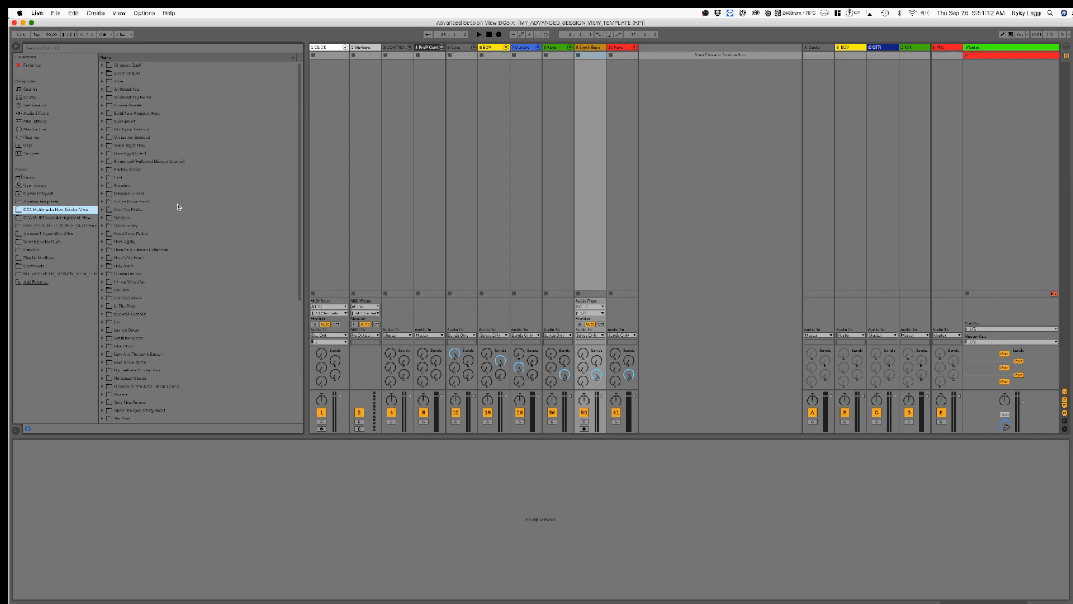
left_click(102, 122)
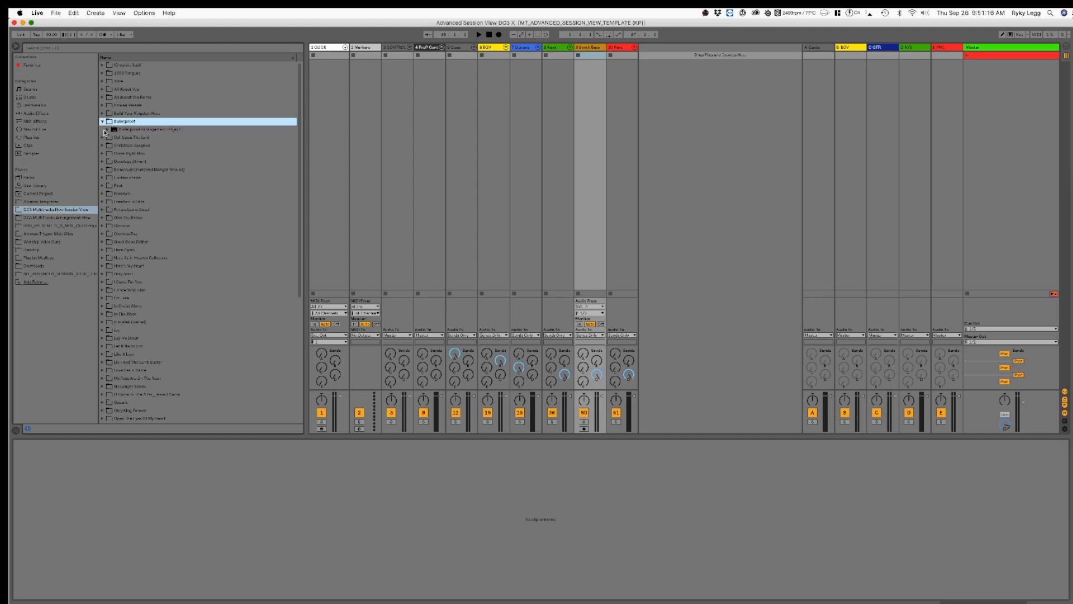
left_click(108, 130)
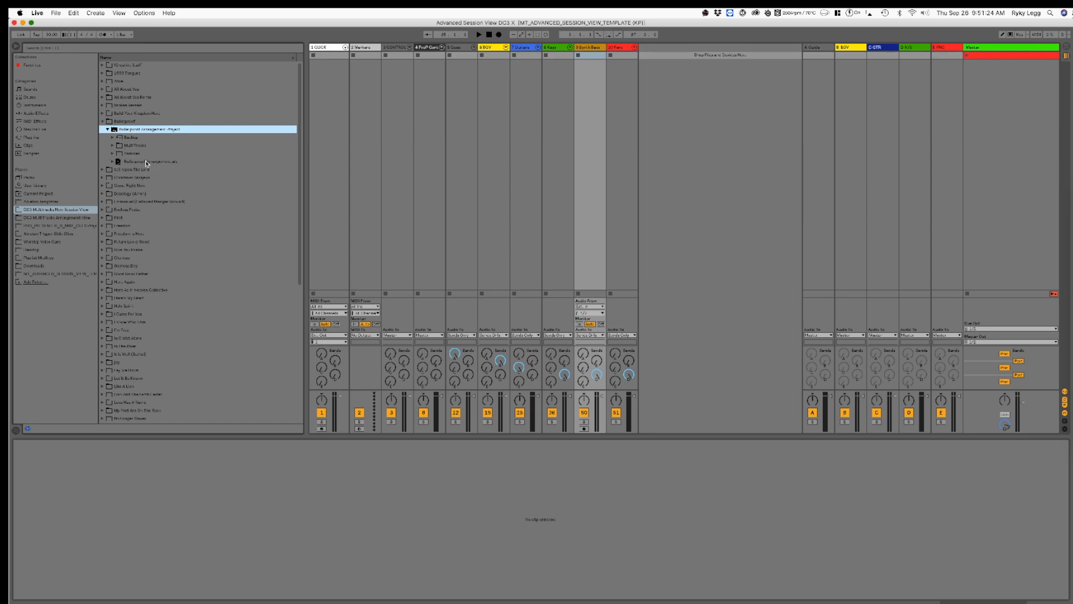
left_click(112, 161)
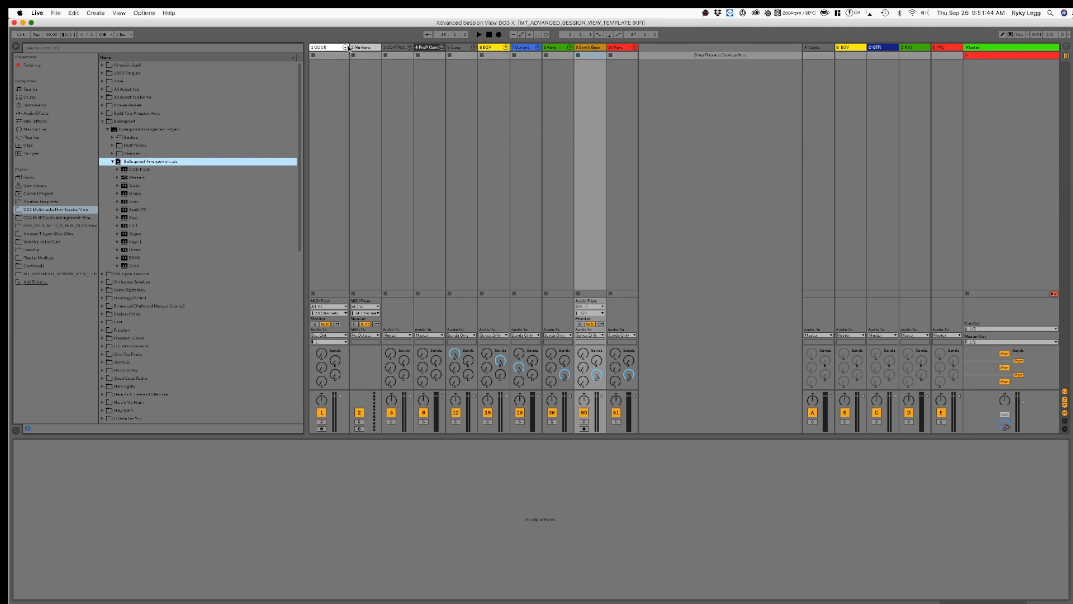
Step: Load the Bulletproof Arrangement set's Markers clips into the template's Markers track, starting at the first scene
left_click(332, 49)
left_click(362, 48)
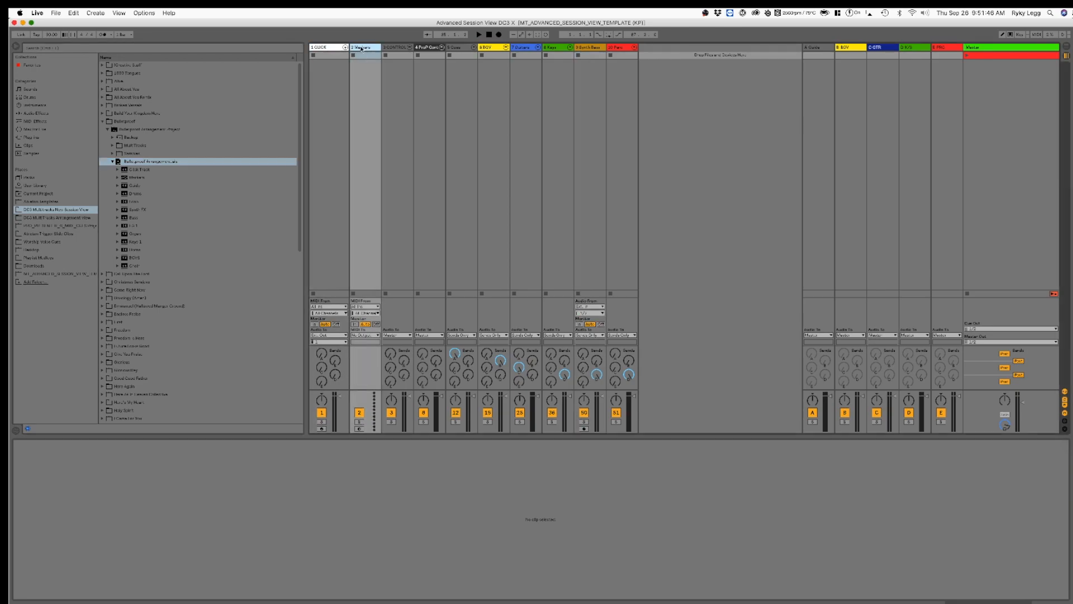
left_click(134, 177)
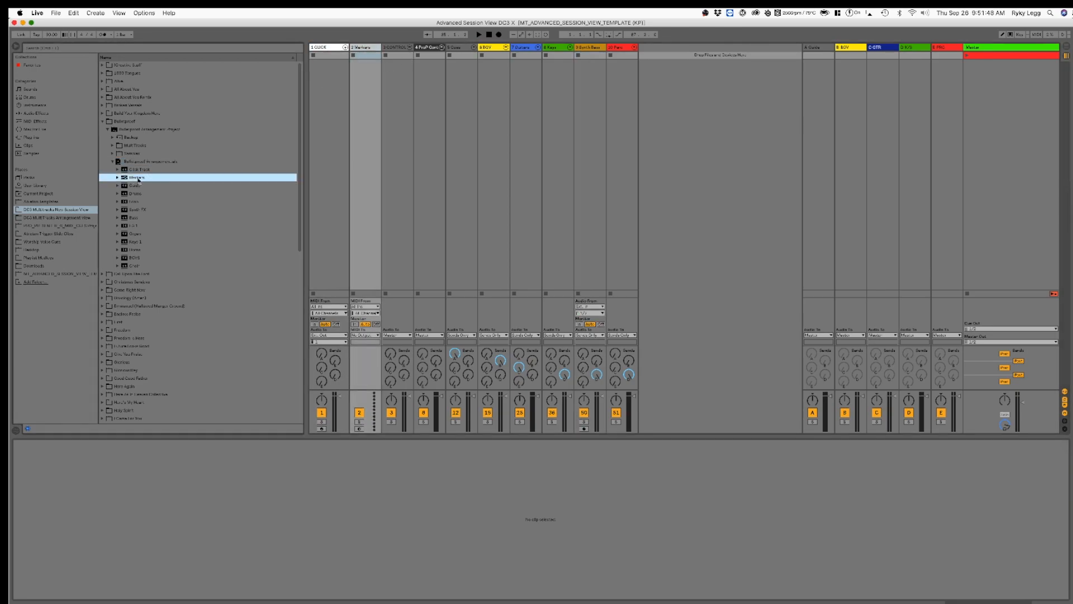
left_click_drag(134, 178, 373, 56)
left_click(360, 175)
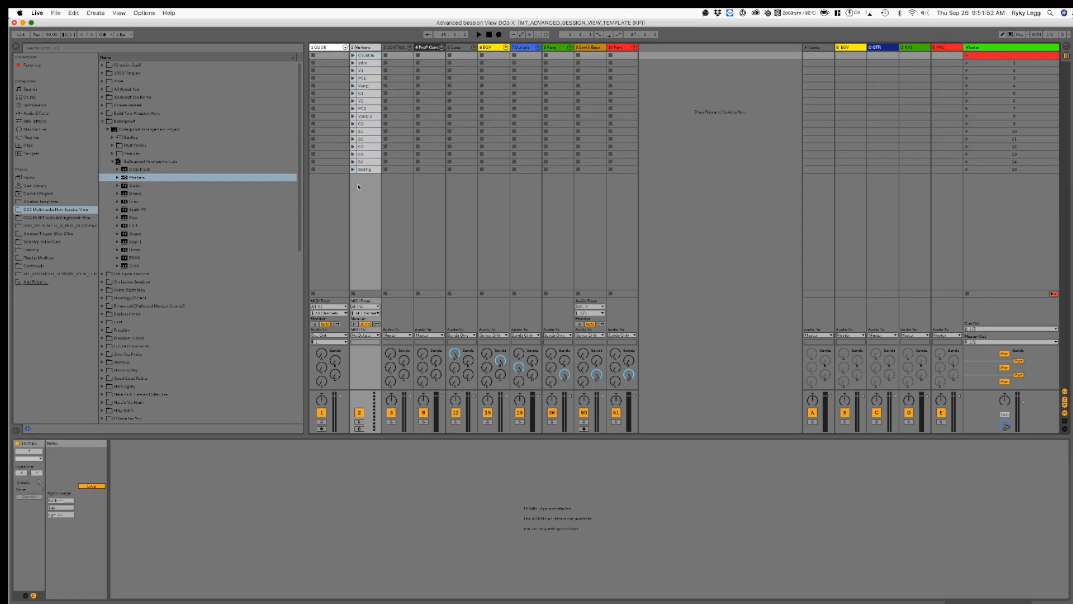
Step: Load the Bulletproof set's Guide clips into the Guide track inside the template's Guide group, and fold the group
left_click(473, 47)
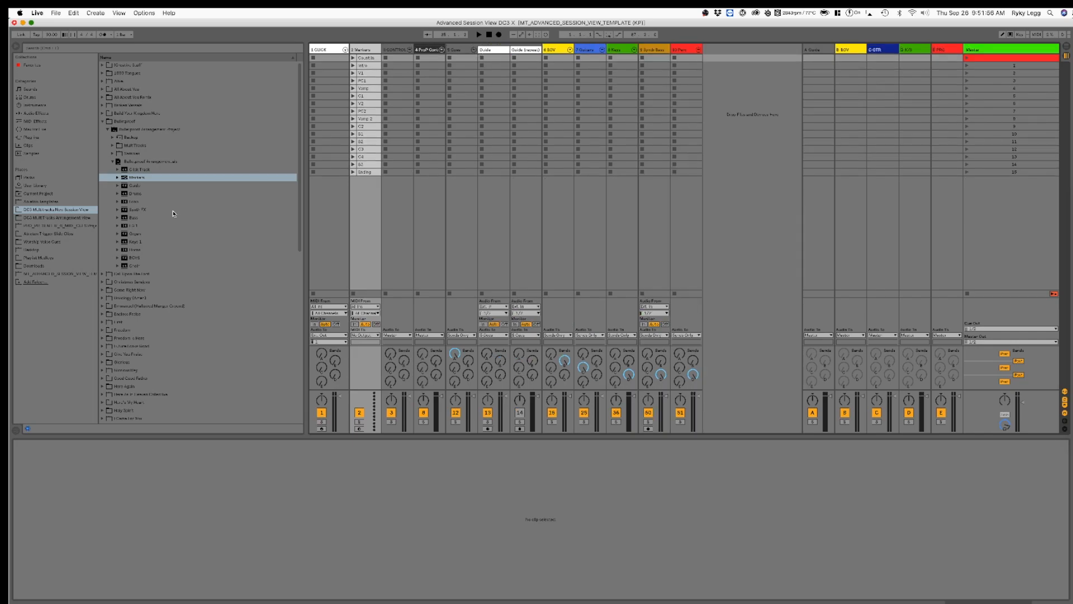
left_click_drag(135, 185, 494, 61)
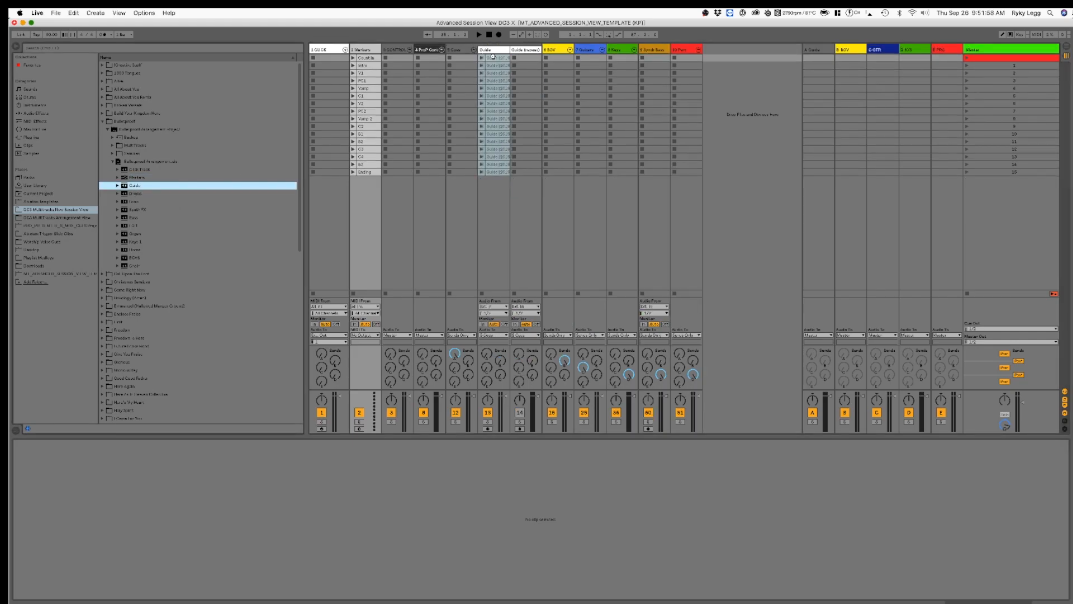
left_click(474, 49)
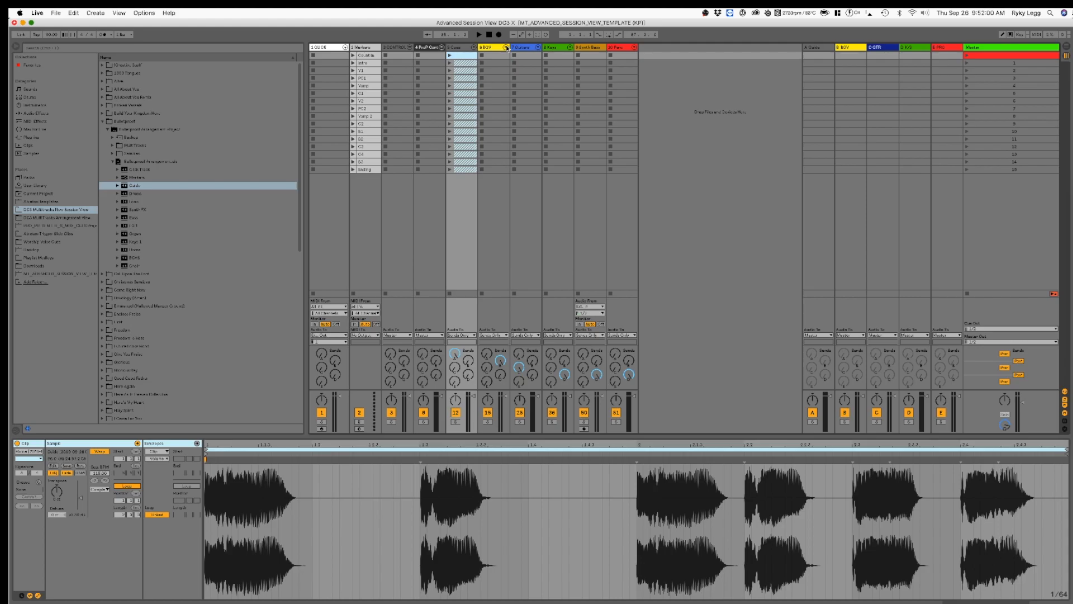
Step: Load the BGVS and Choir clips together into BGV 1 and BGV 2 of the BGV group, and fold the group
left_click(506, 48)
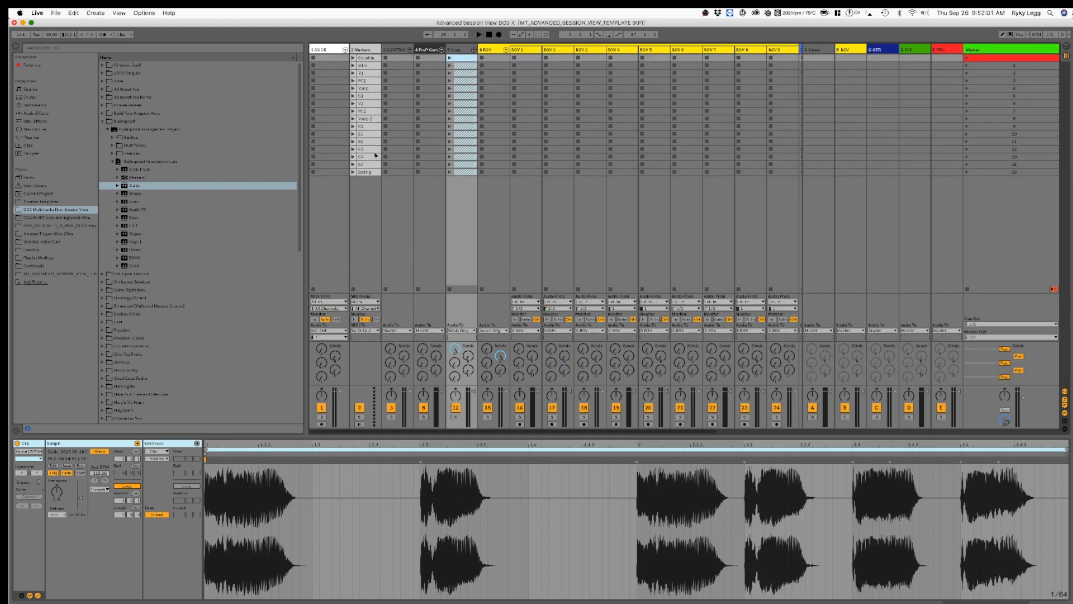
left_click(134, 258)
left_click(138, 268, "shift")
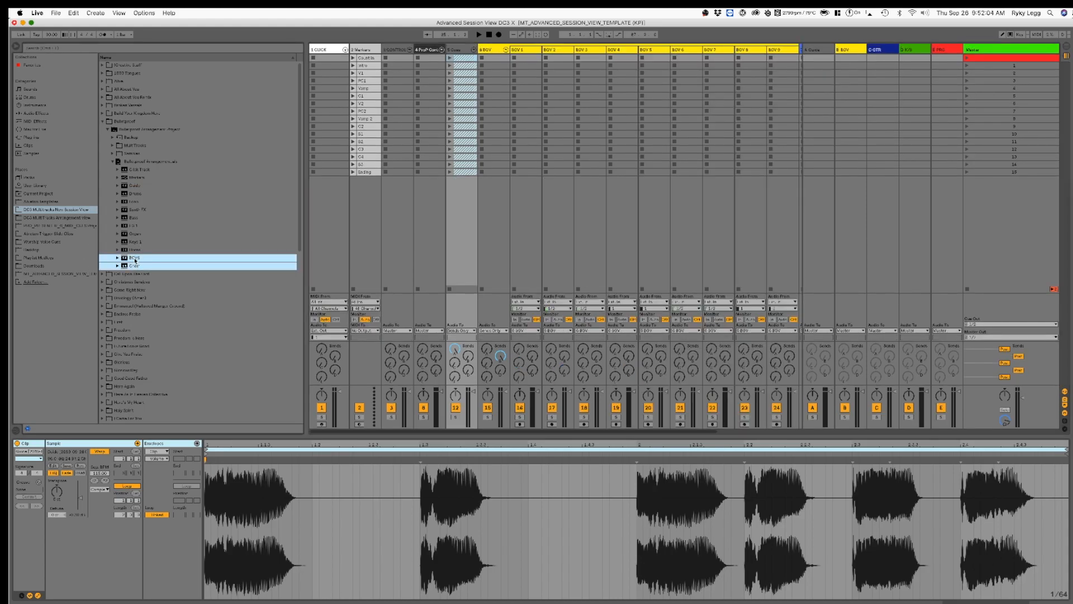
left_click_drag(137, 261, 538, 66)
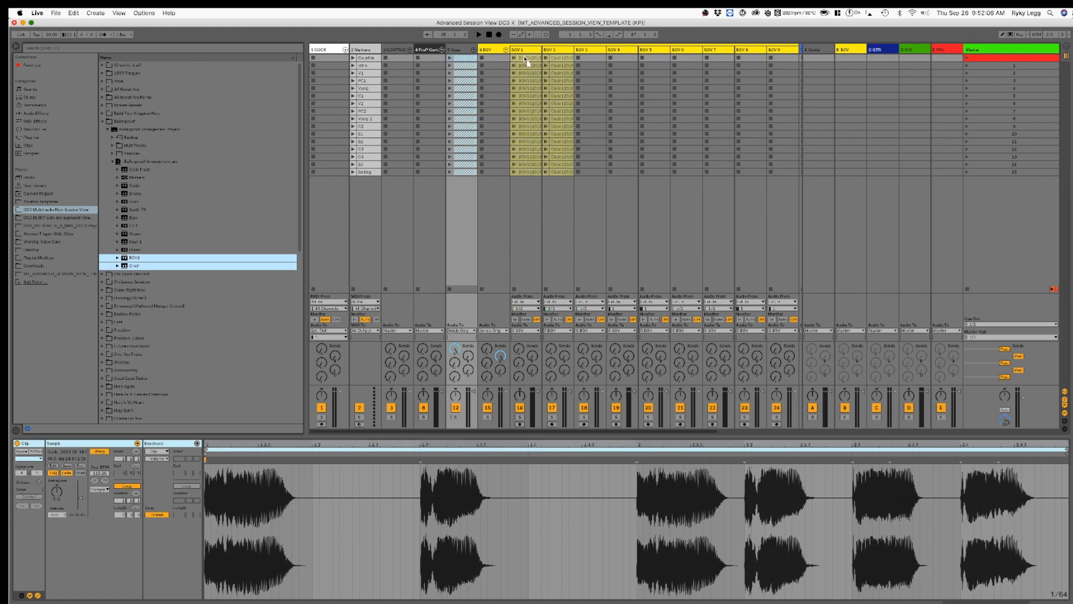
left_click(505, 49)
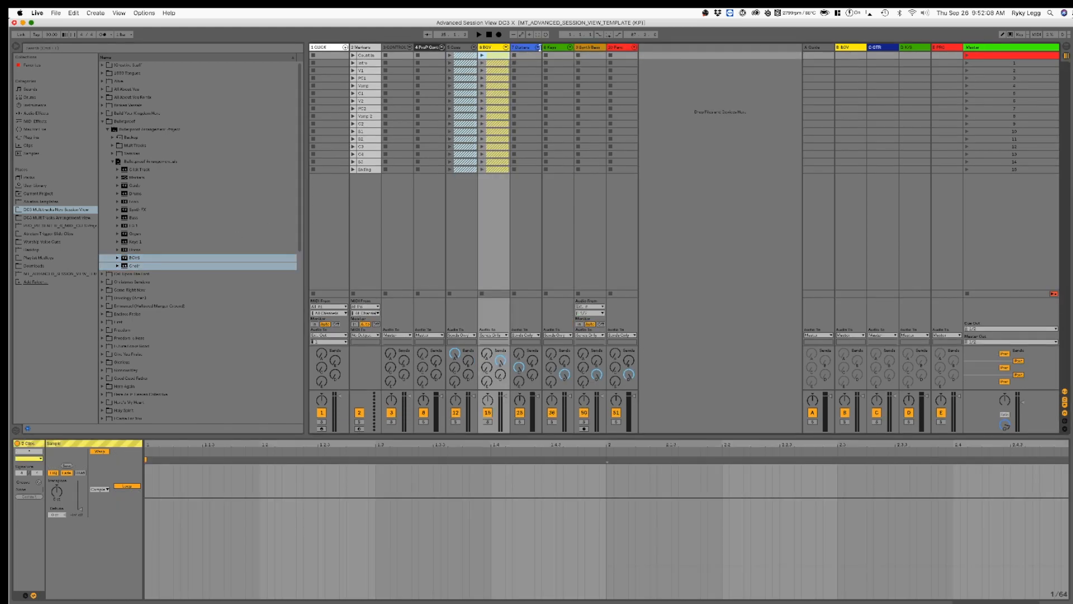
Step: Load the Bass clips into the Guitars group's first track and the EG 1 clips into its EG 1 track, and fold the group
left_click(538, 48)
left_click_drag(134, 217, 562, 54)
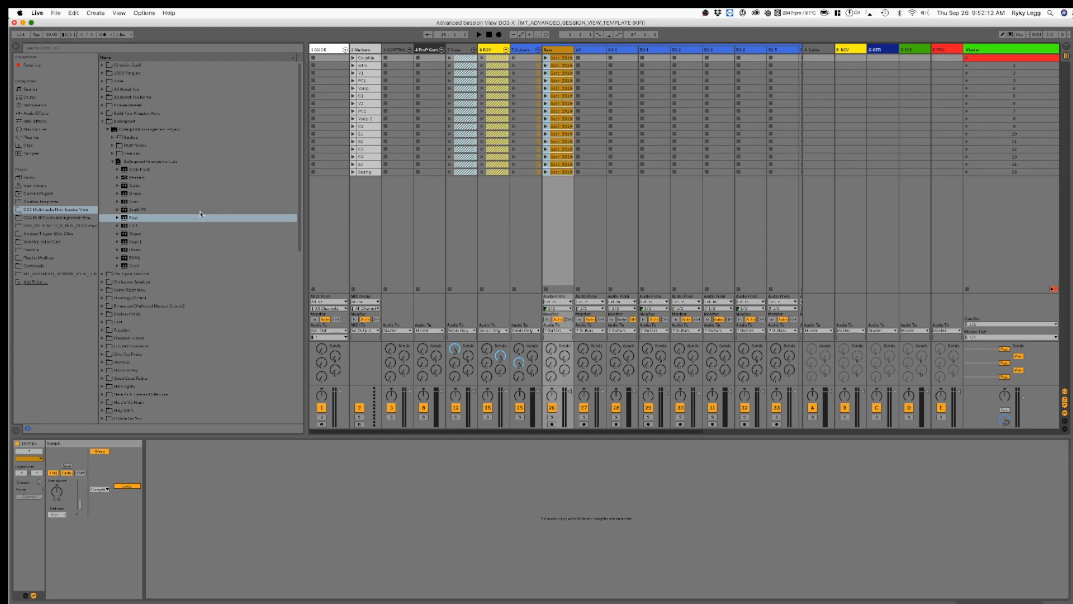
left_click_drag(134, 226, 647, 61)
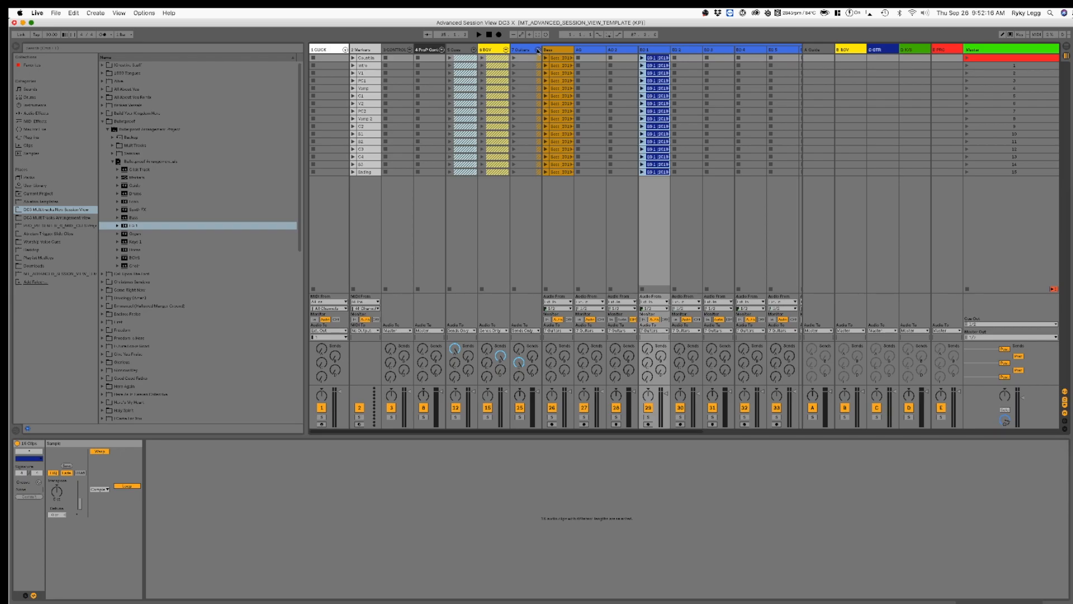
left_click(538, 49)
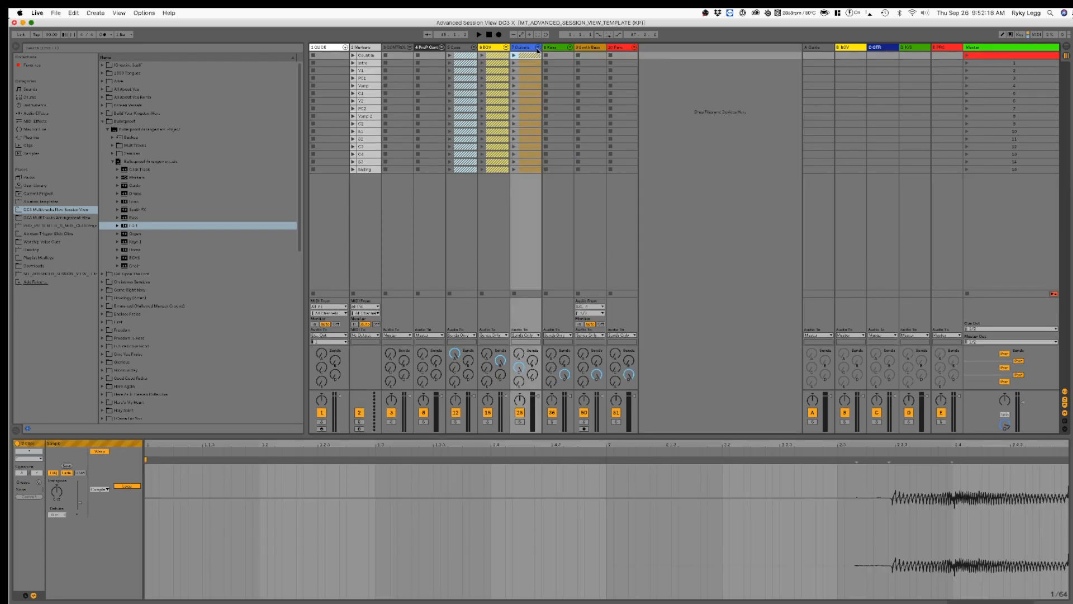
Step: Fill the Keys group's Organ and Keys 1 tracks with their matching clips, add the stem listed after Keys 1 to its last track, and fold it
left_click(571, 48)
left_click(136, 234)
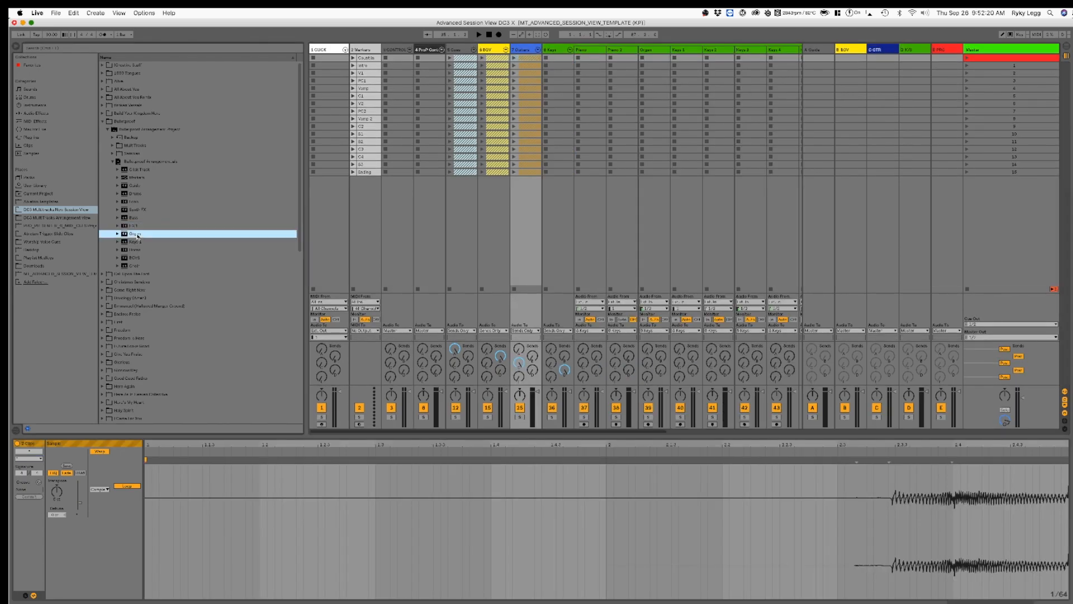
left_click_drag(137, 242, 686, 61)
left_click_drag(134, 235, 651, 66)
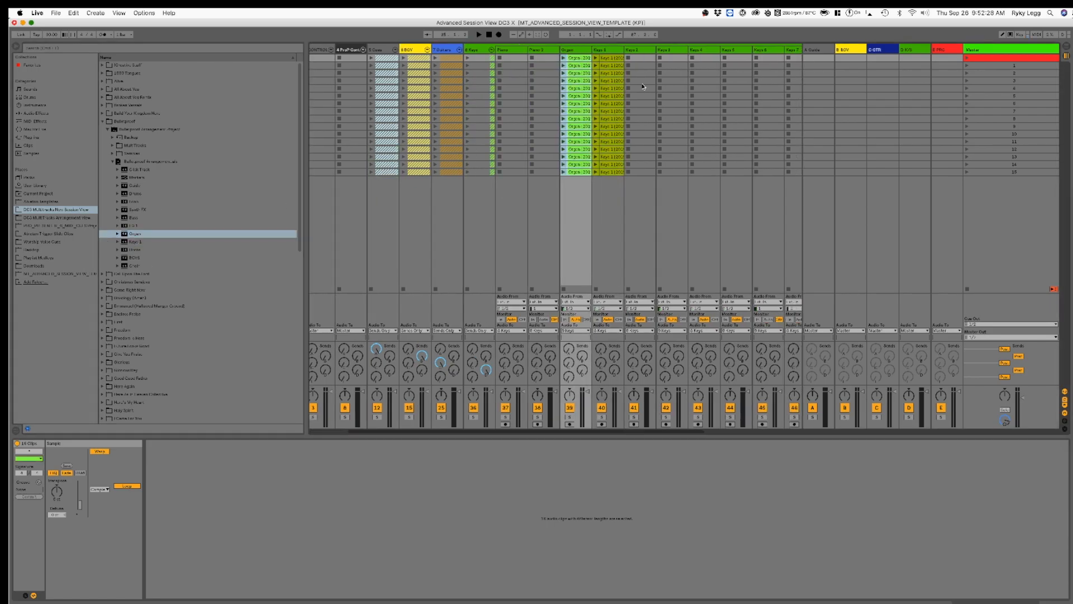
left_click_drag(134, 250, 685, 58)
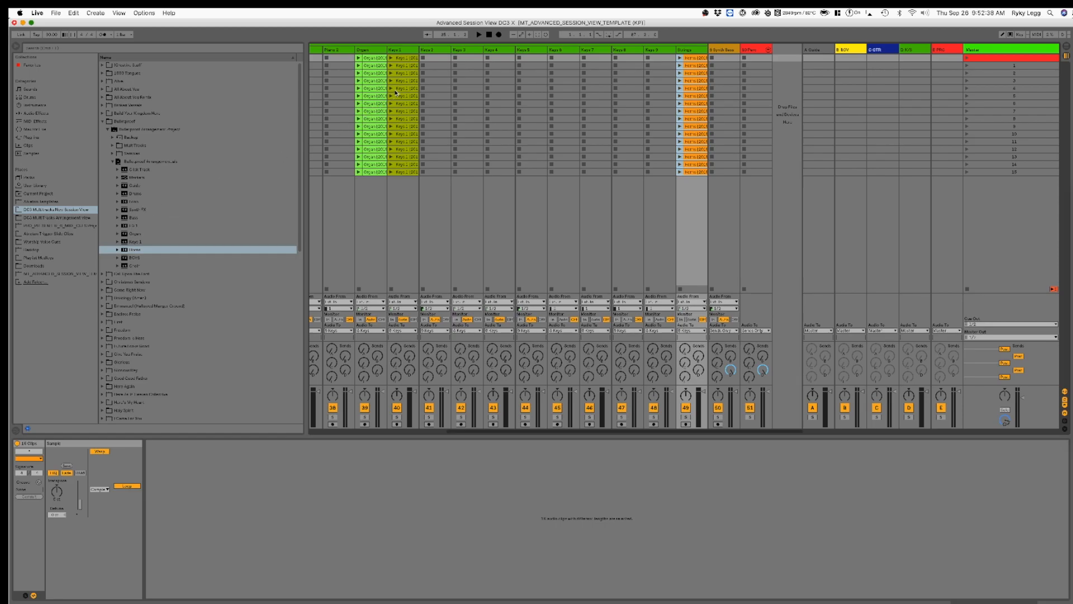
left_click(142, 241)
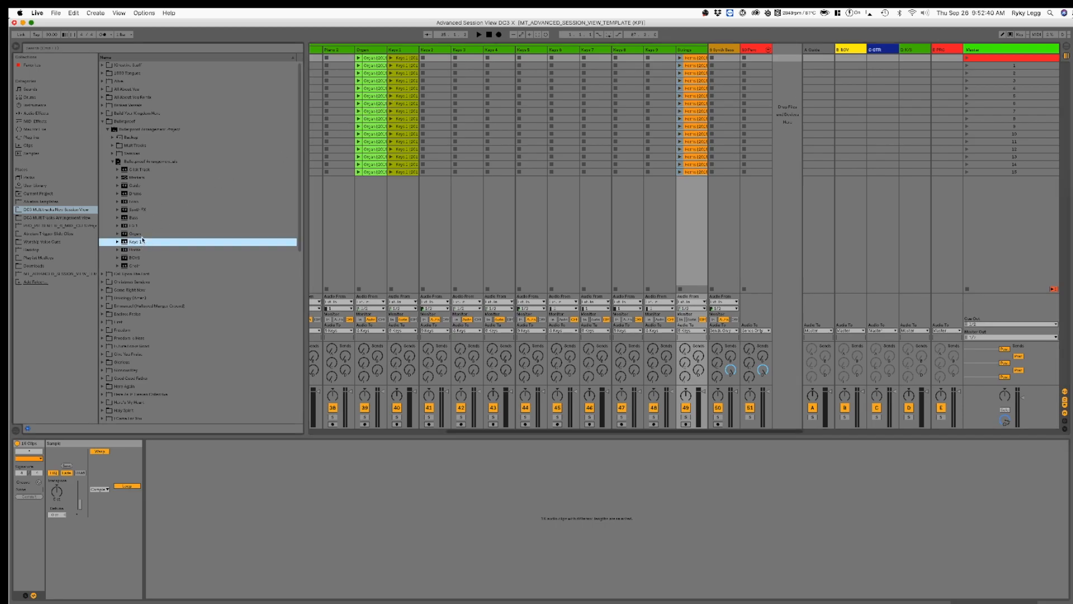
left_click(146, 233)
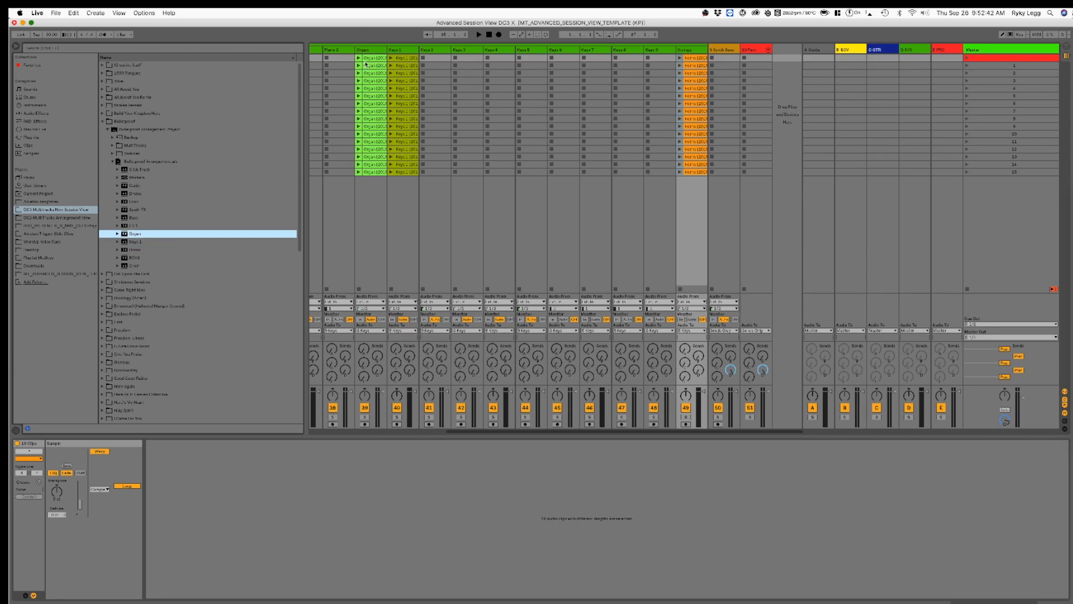
scroll(403, 77, "left", 5)
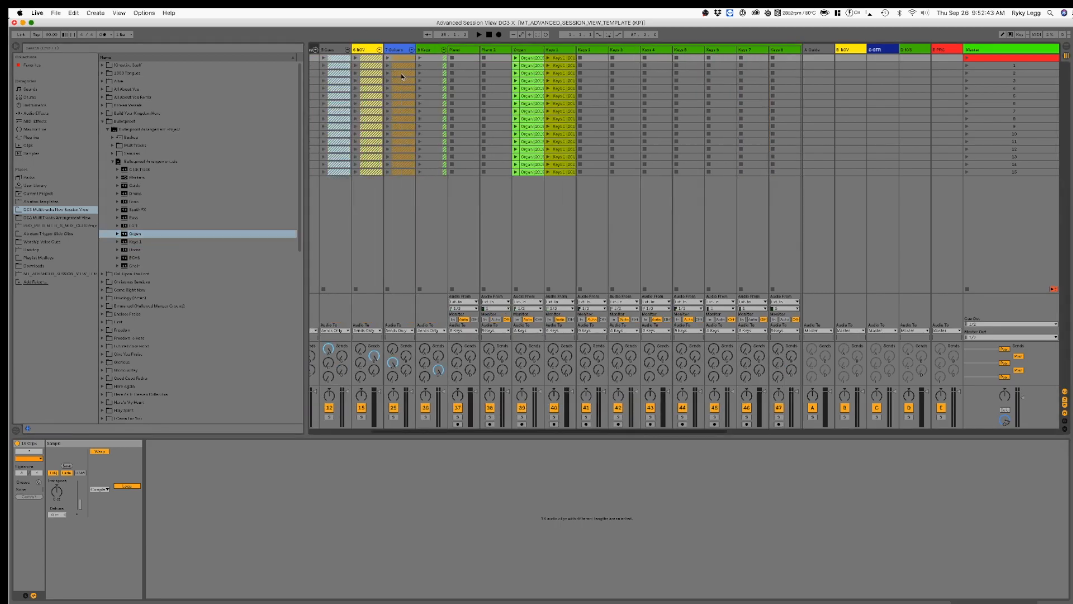
left_click(444, 49)
Step: Load the Drums, Loop and Synth FX clips into the first three tracks of the Perc group, starting at the first scene
left_click(597, 52)
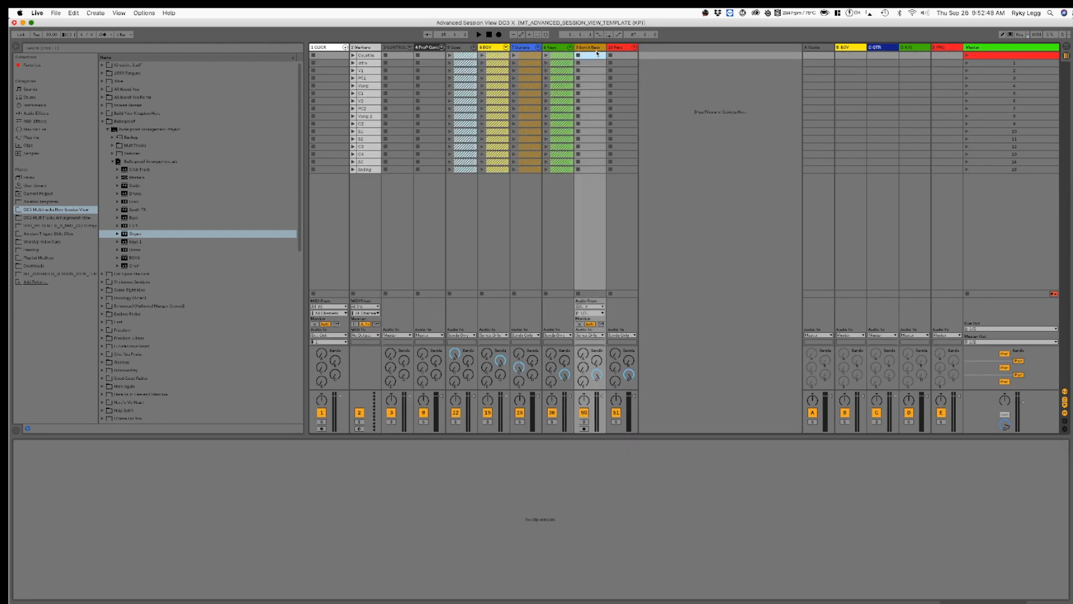
left_click(634, 49)
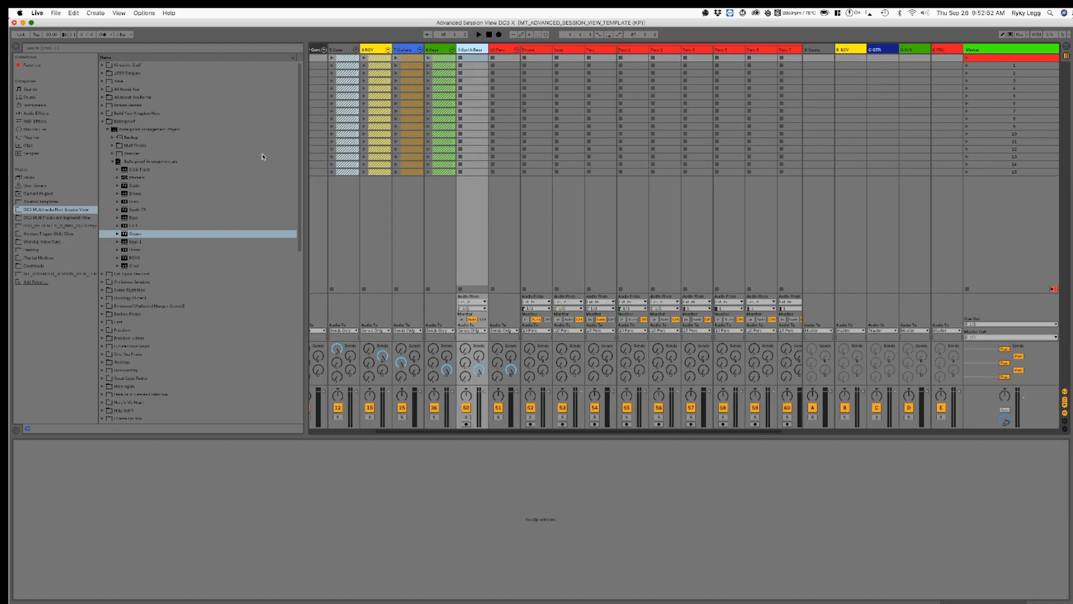
scroll(559, 132, "right", 2)
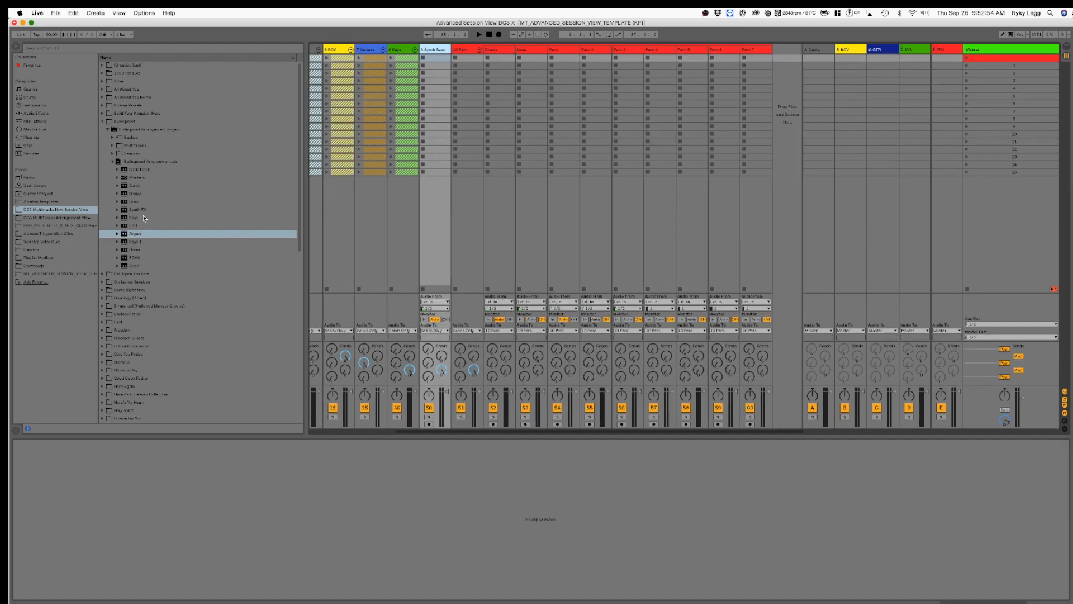
left_click_drag(137, 194, 502, 66)
left_click_drag(142, 202, 530, 63)
left_click_drag(134, 209, 565, 63)
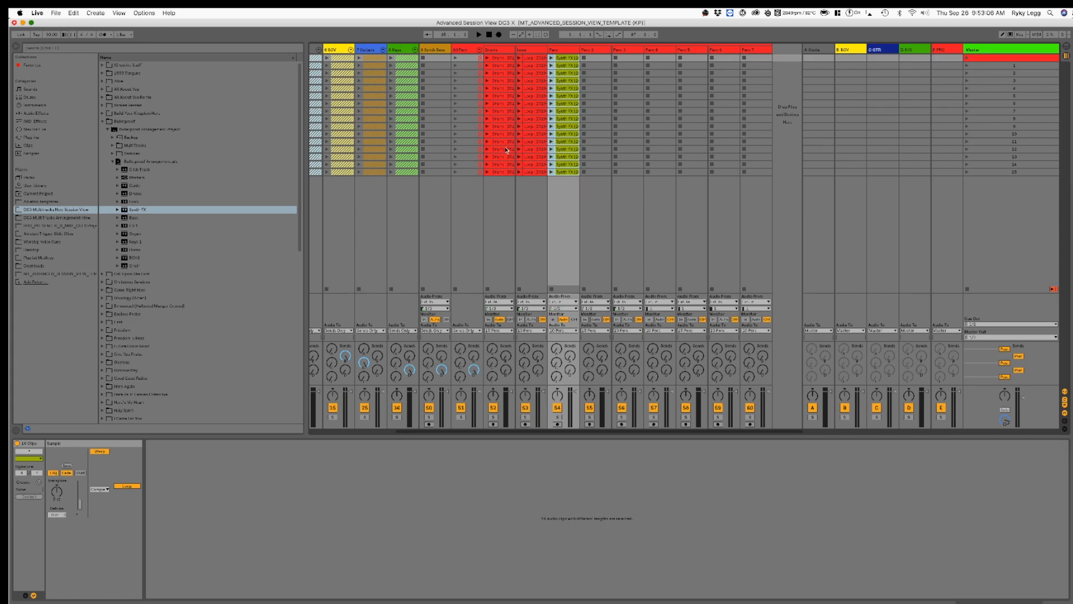
Step: Examine the waveforms of the imported Synth FX clips across the scenes and of the Loop clip in the second-to-last scene
left_click(564, 103)
left_click(572, 82)
left_click(572, 73)
left_click(572, 66)
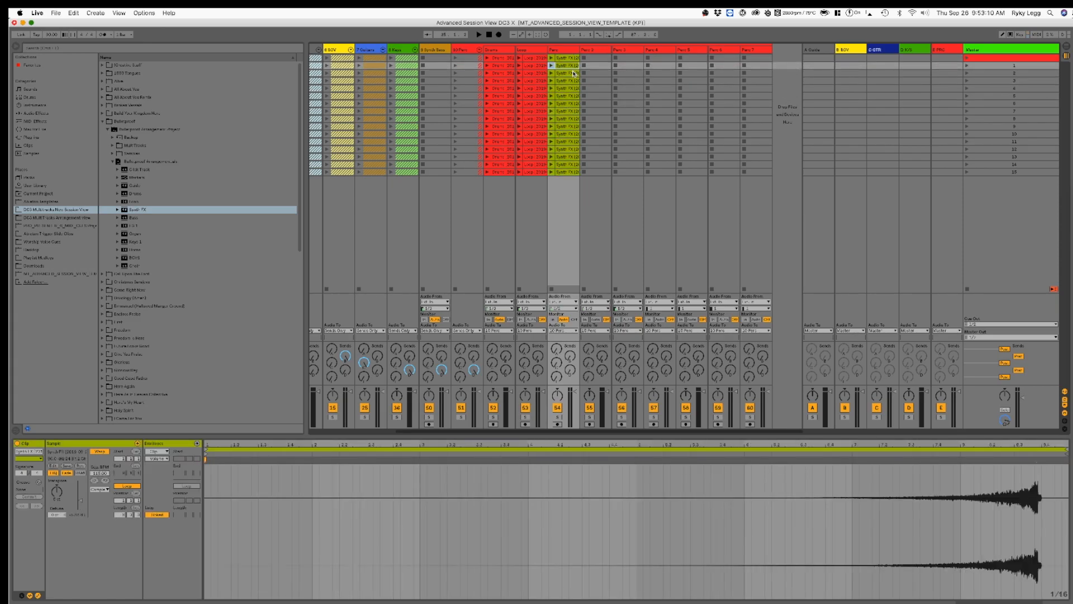
key("Down")
key("Down")
key("Down")
key("Down")
key("Down")
key("Down")
key("Down")
key("Down")
key("Down")
key("Down")
key("Down")
key("Down")
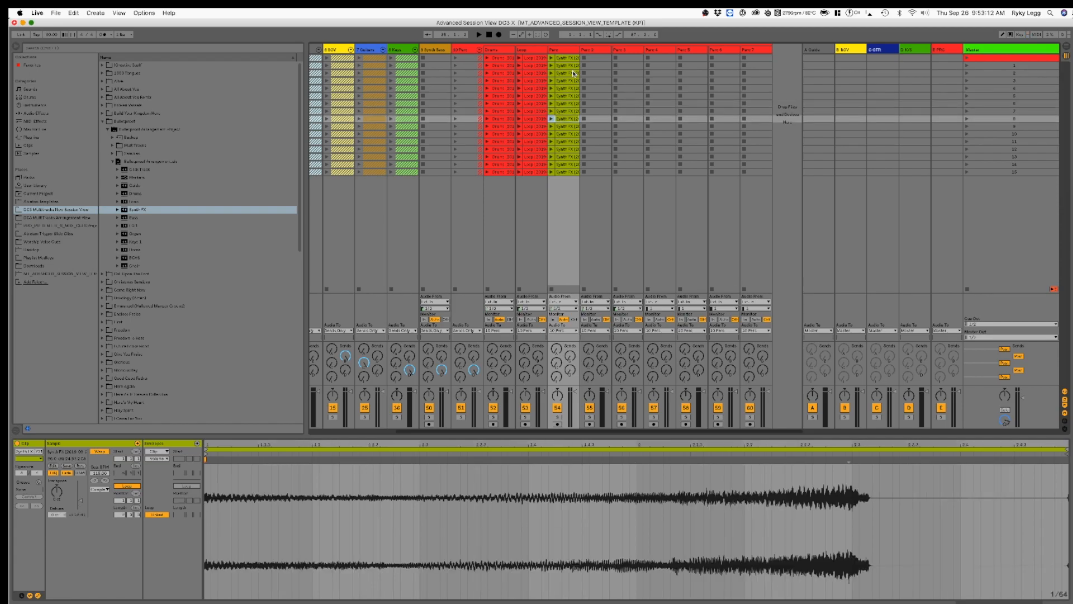
key("Down")
key("Down")
key("Up")
key("Up")
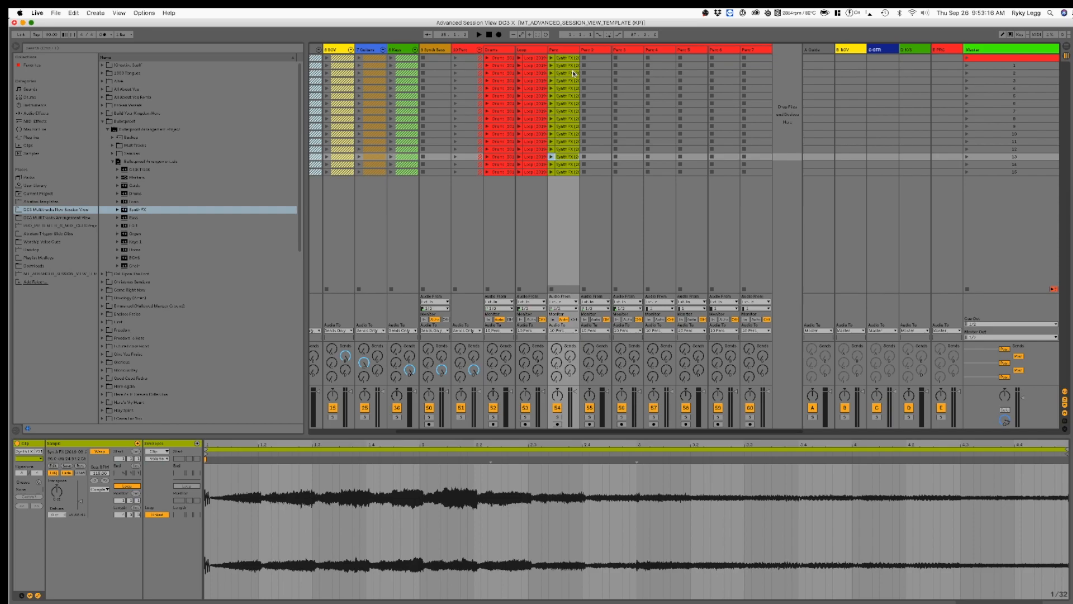
key("Up")
key("Up")
key("Up")
key("Up")
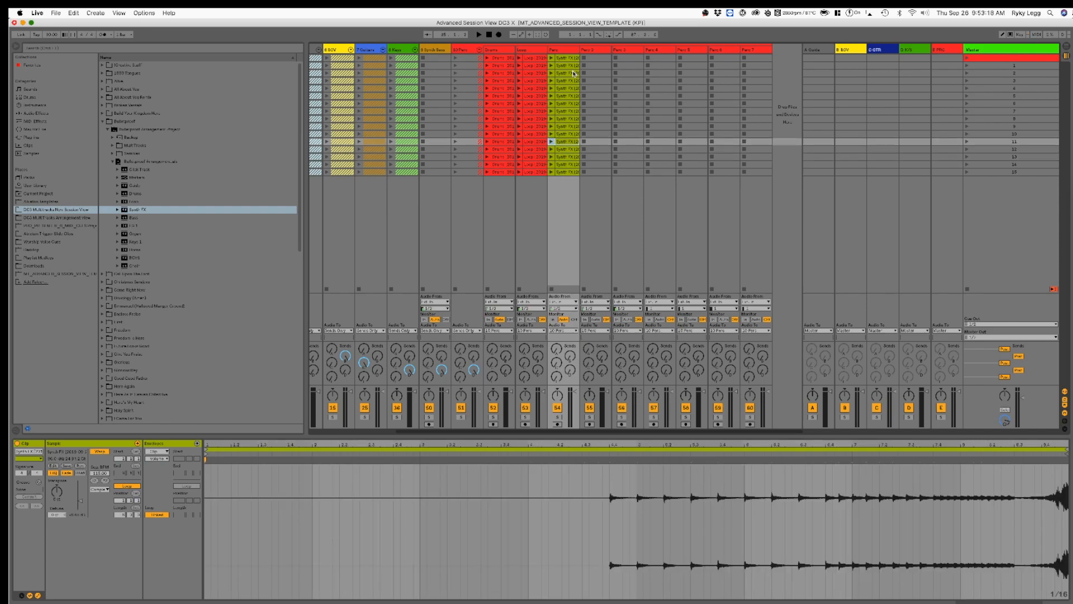
key("Up")
key("Up")
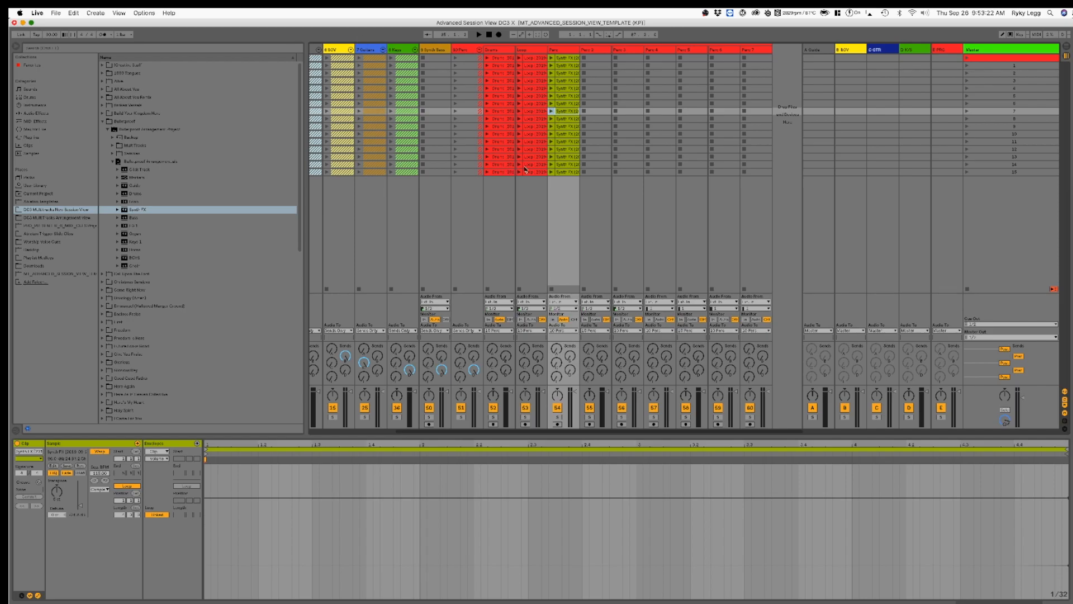
left_click(556, 150)
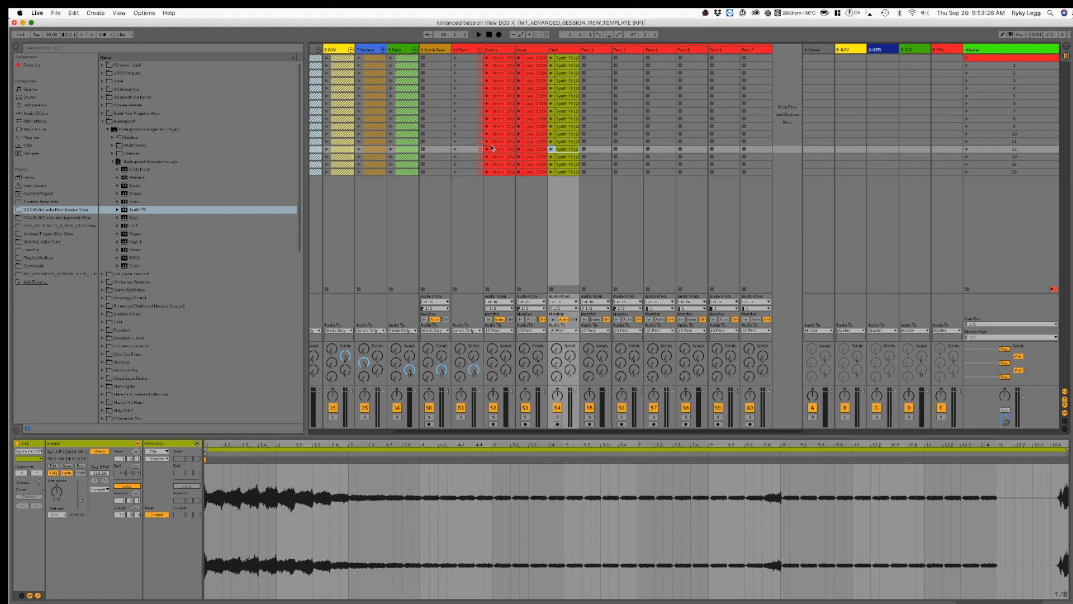
scroll(491, 141, "left", 2)
scroll(491, 141, "left", 2)
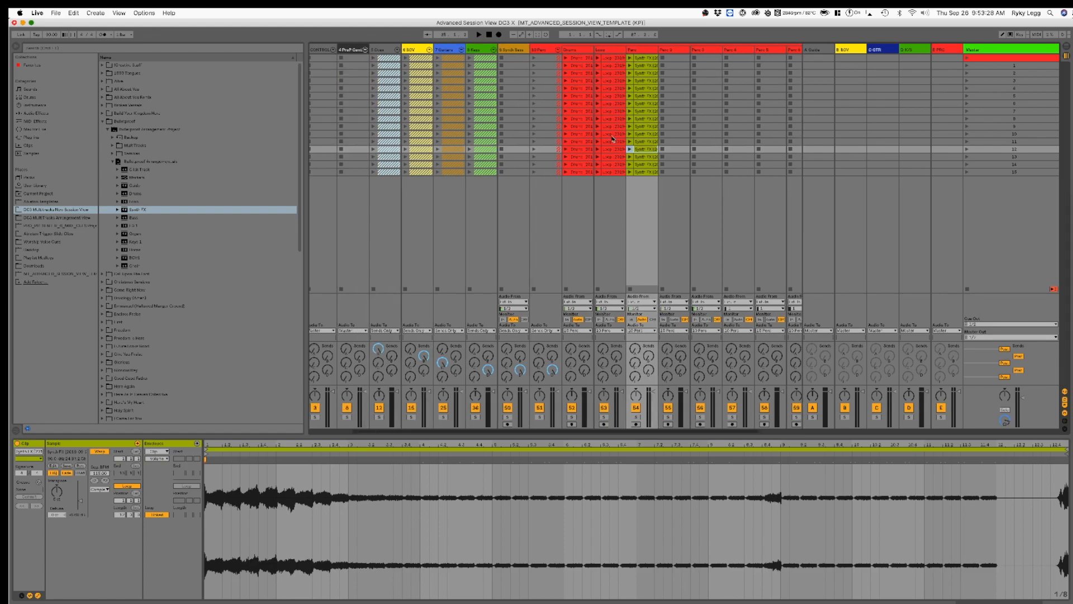
left_click(601, 164)
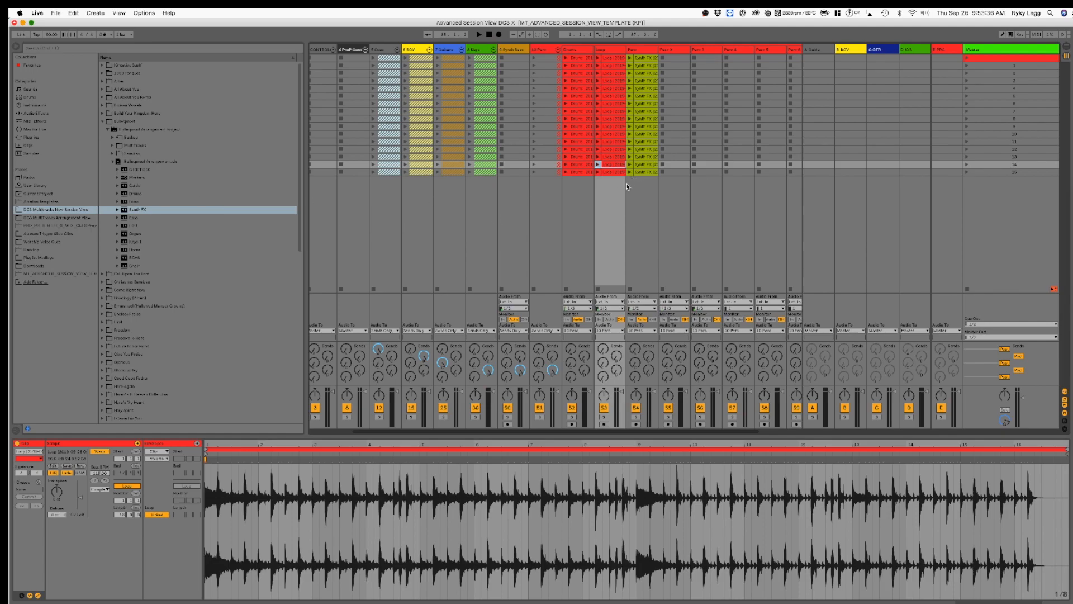
Step: Fold the Perc group and show the click instrument rack on the template's CLICK track
left_click(153, 170)
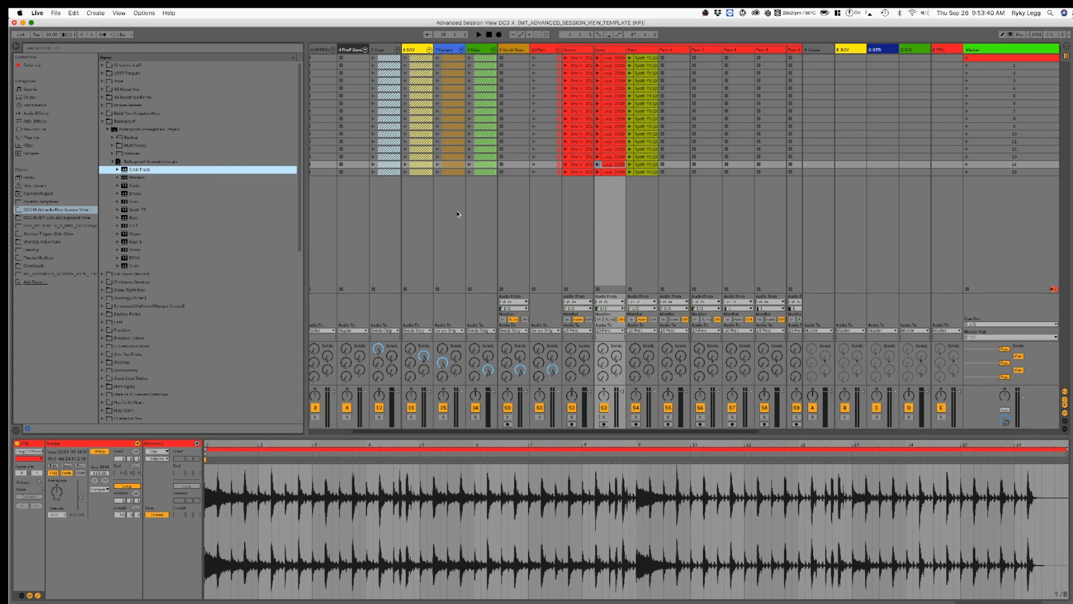
scroll(624, 156, "left", 3)
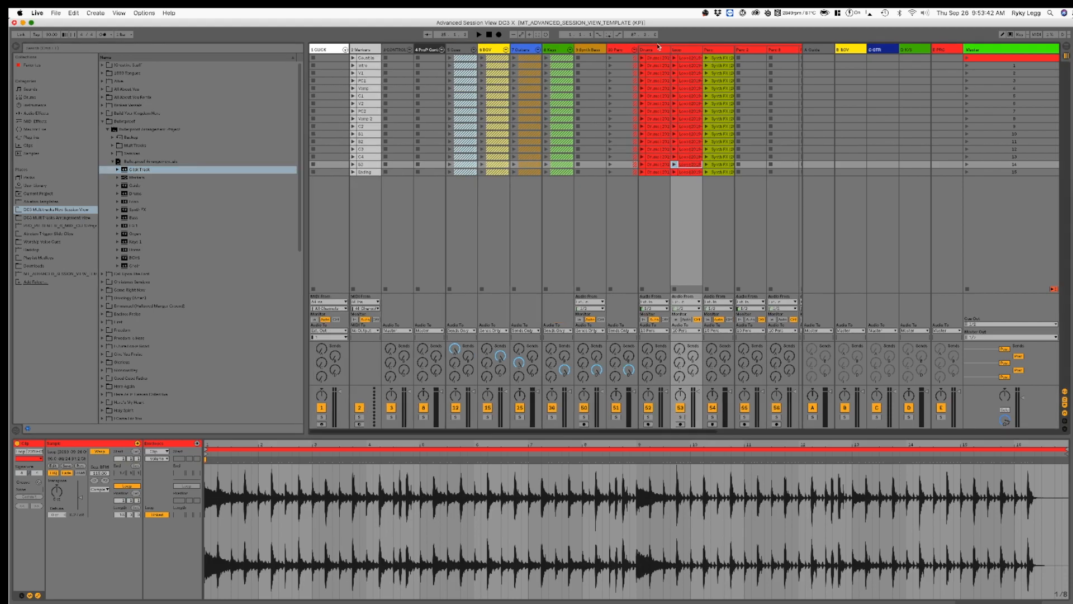
left_click(634, 50)
left_click(325, 49)
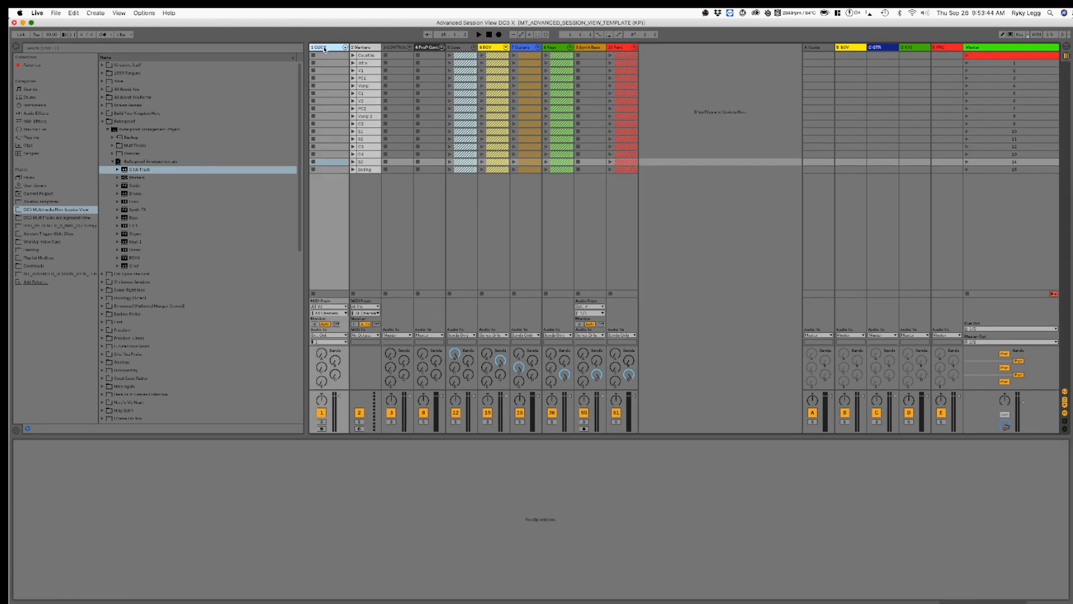
double_click(325, 49)
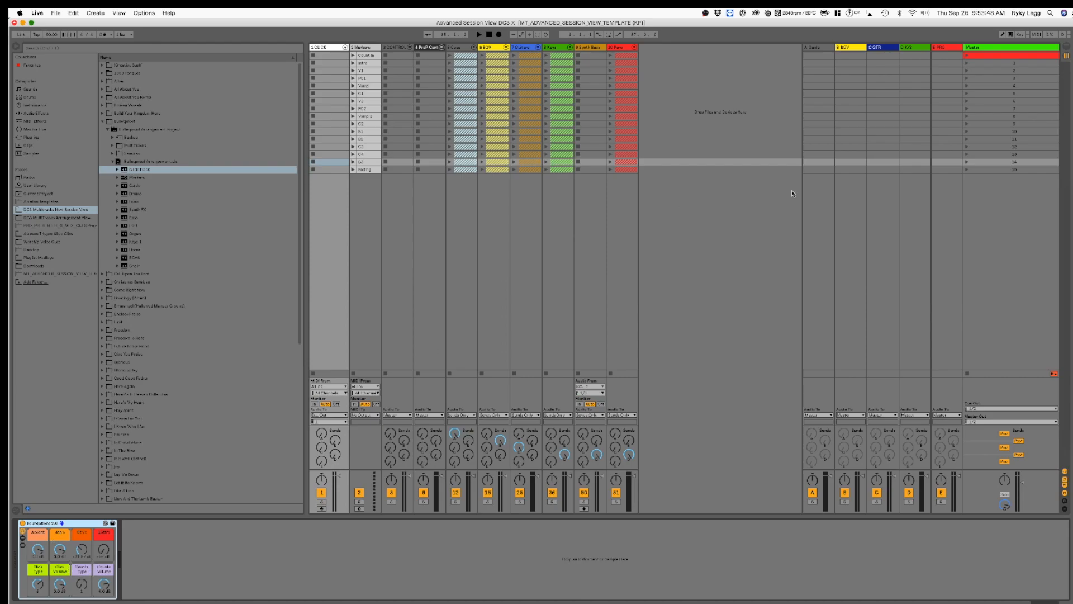
left_click(334, 48)
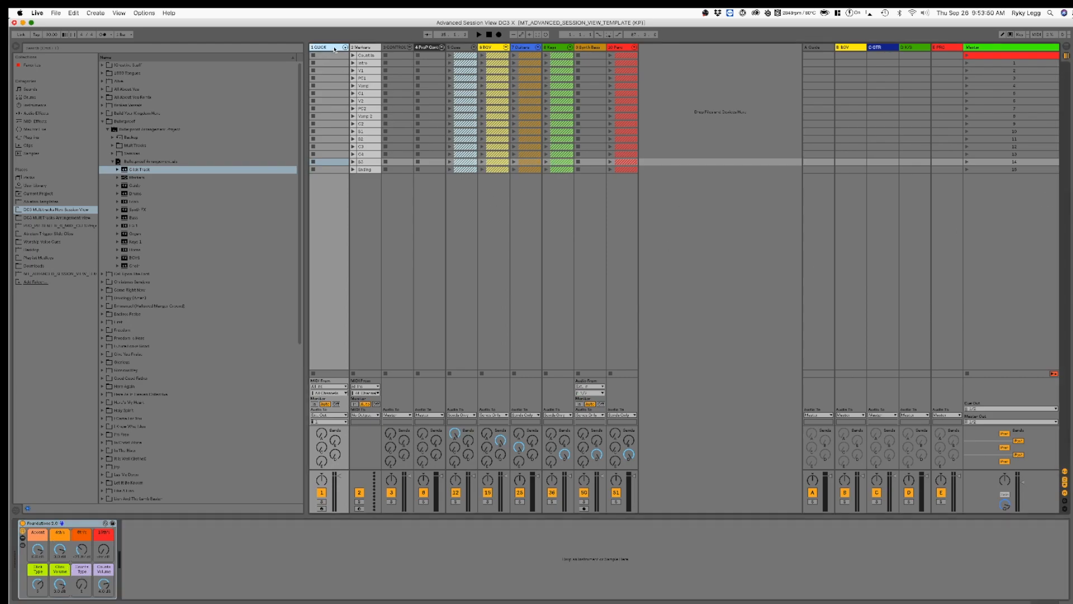
Step: Fold the Bulletproof folder and browse Ableton Templates to the first MT_ADVANCED_SESSION_VIEW set in the session view project, listing its CLICK clips
left_click(102, 121)
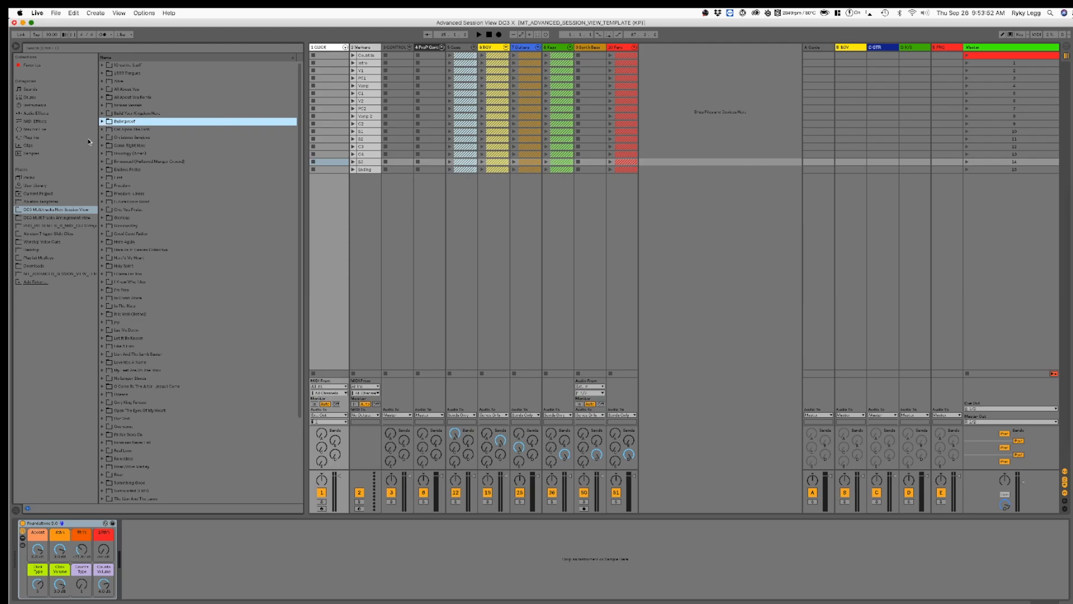
left_click(32, 203)
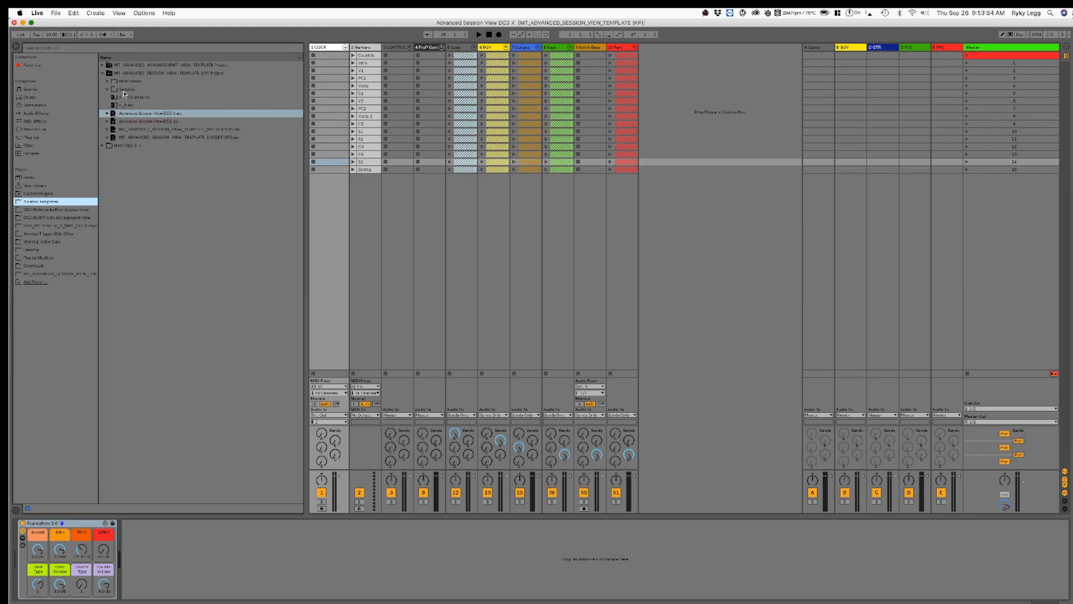
left_click(150, 75)
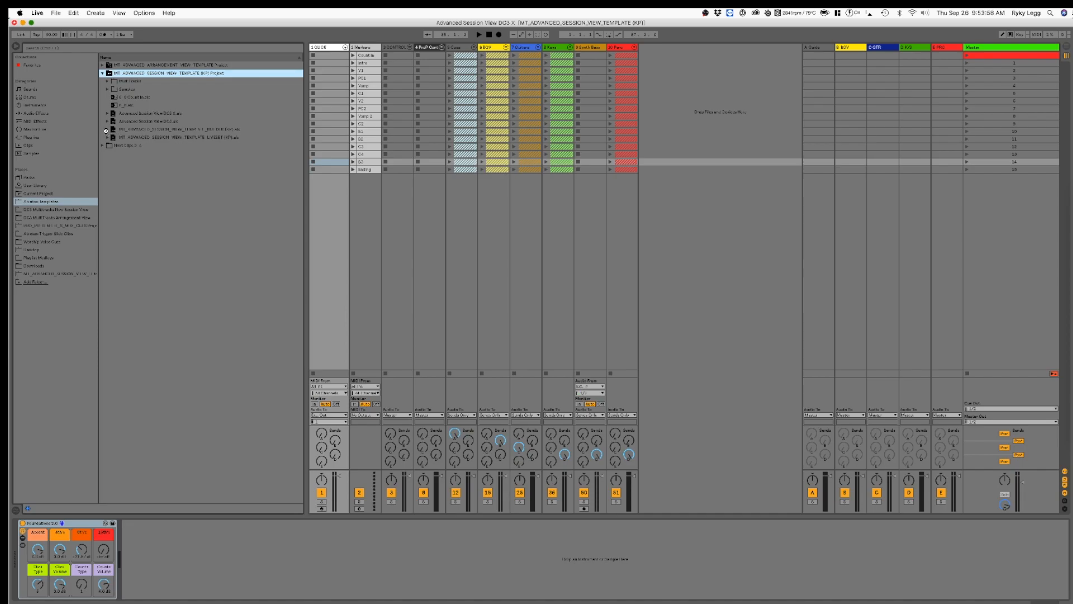
left_click(106, 130)
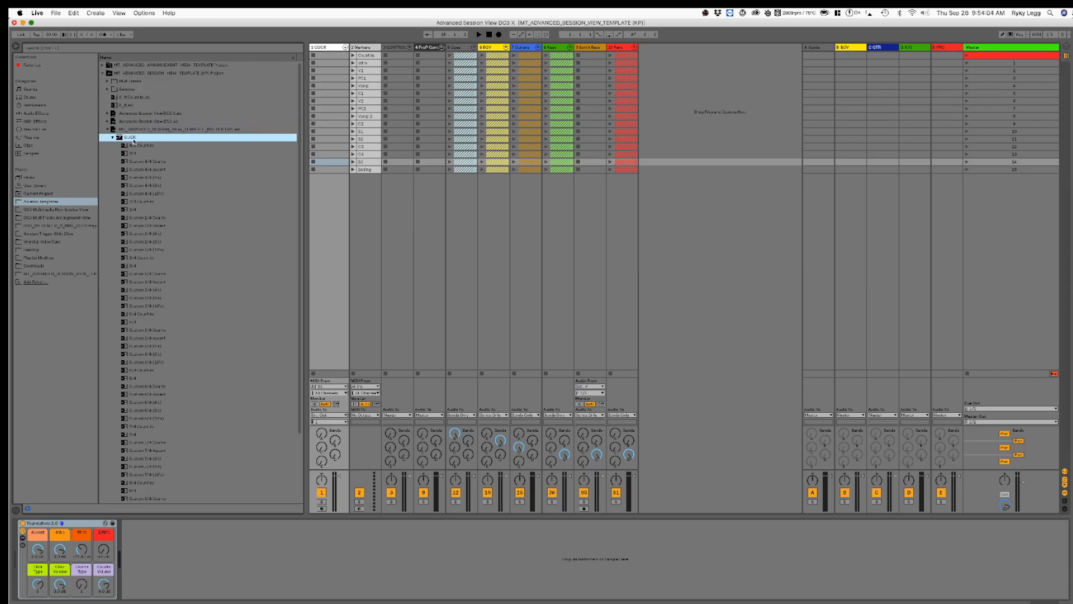
Step: Load the 4/4 click clip into the CLICK track's first scene and duplicate it down through the Ending scene
left_click(270, 153)
left_click_drag(332, 68, 337, 57)
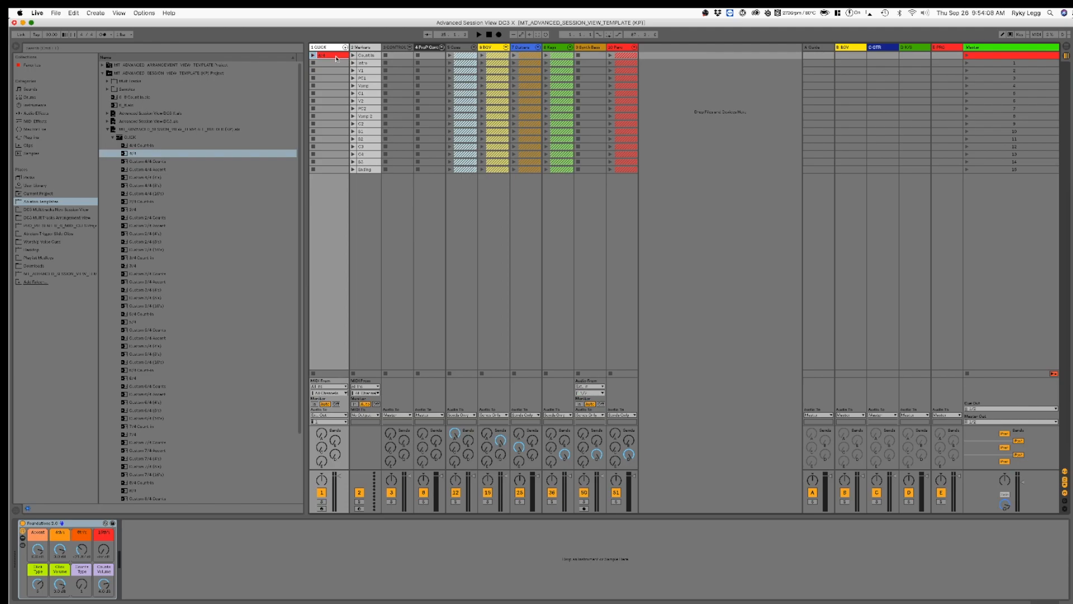
key("super+d")
key("super+d")
key("super+d")
key("super+d")
key("super+d")
key("super+d")
key("super+d")
key("super+d")
key("super+d")
key("super+d")
key("super+d")
key("super+d")
key("super+d")
key("super+d")
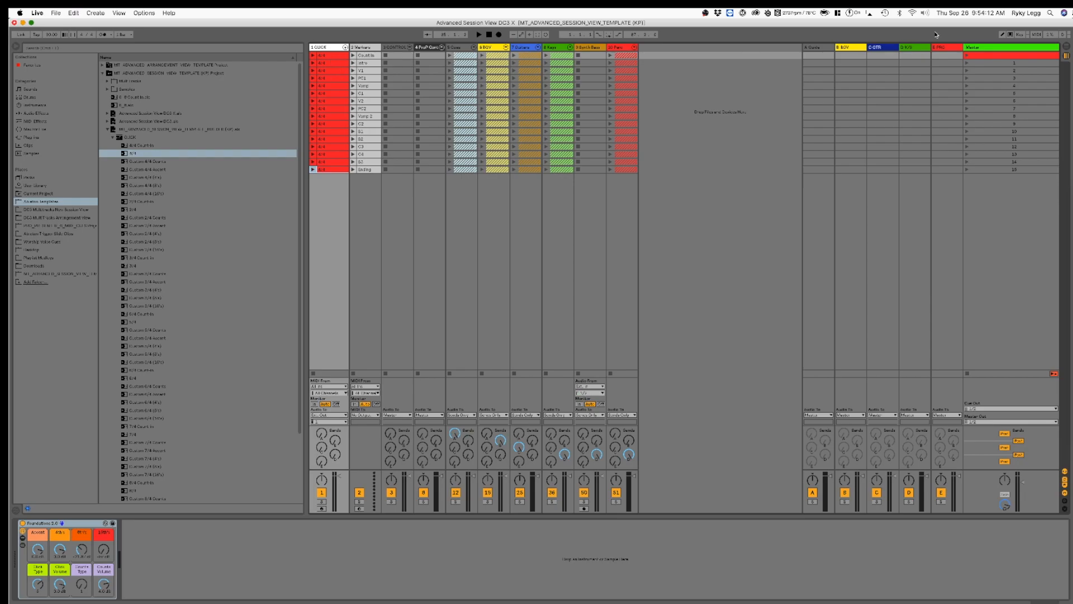
Step: Rename the first scene as "Bulletproof 115bpm 4/4"
left_click(1030, 56)
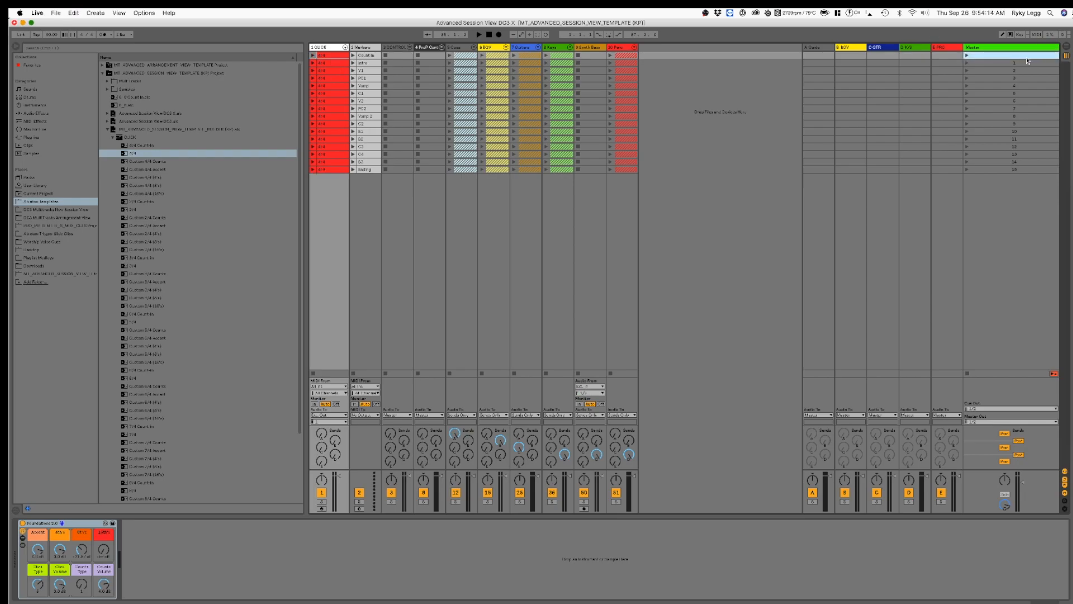
type("Bulletproof 115bpm 4/4")
Step: Colour scenes 1 through 15 below the song title scene white
left_click(1034, 65)
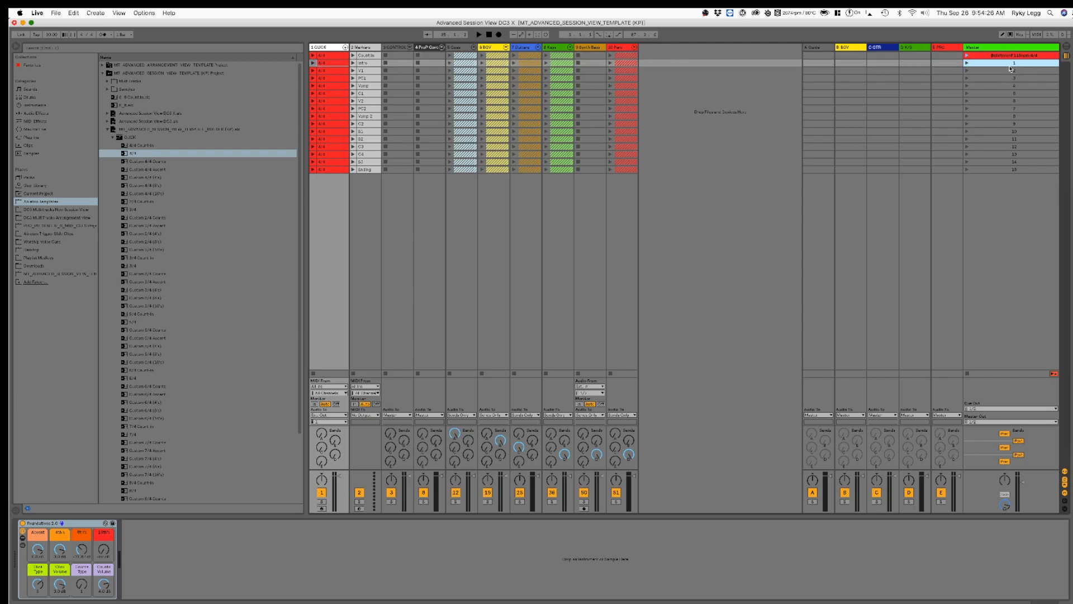
left_click(986, 171, "shift")
right_click(986, 171)
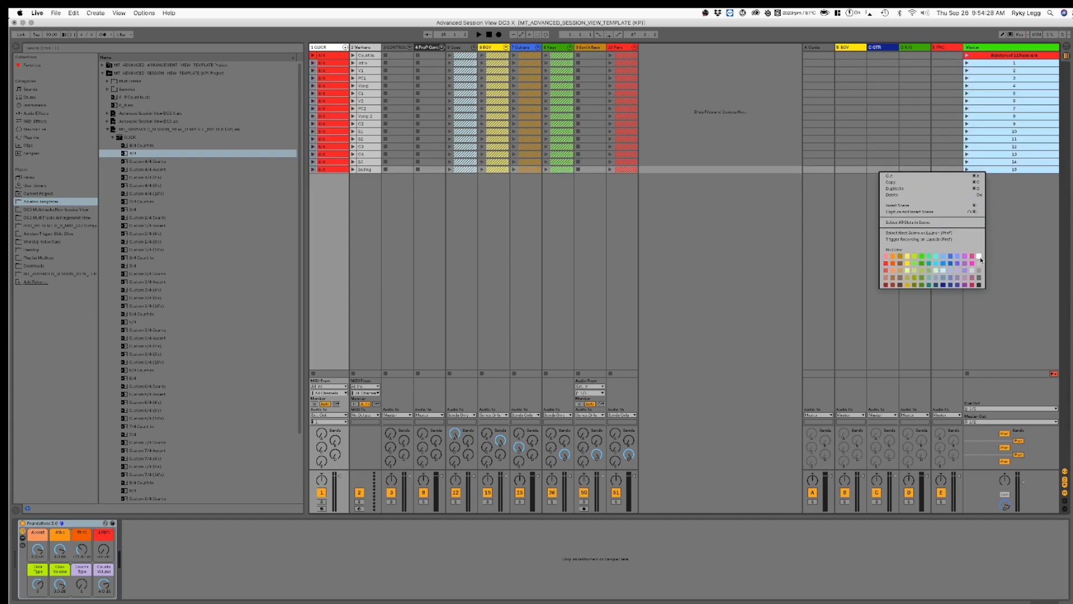
left_click(980, 257)
Step: Rename scenes 1 to 5 as Intro, V1, PC1, Vamp and C1 to match the marker clips
left_click(998, 63)
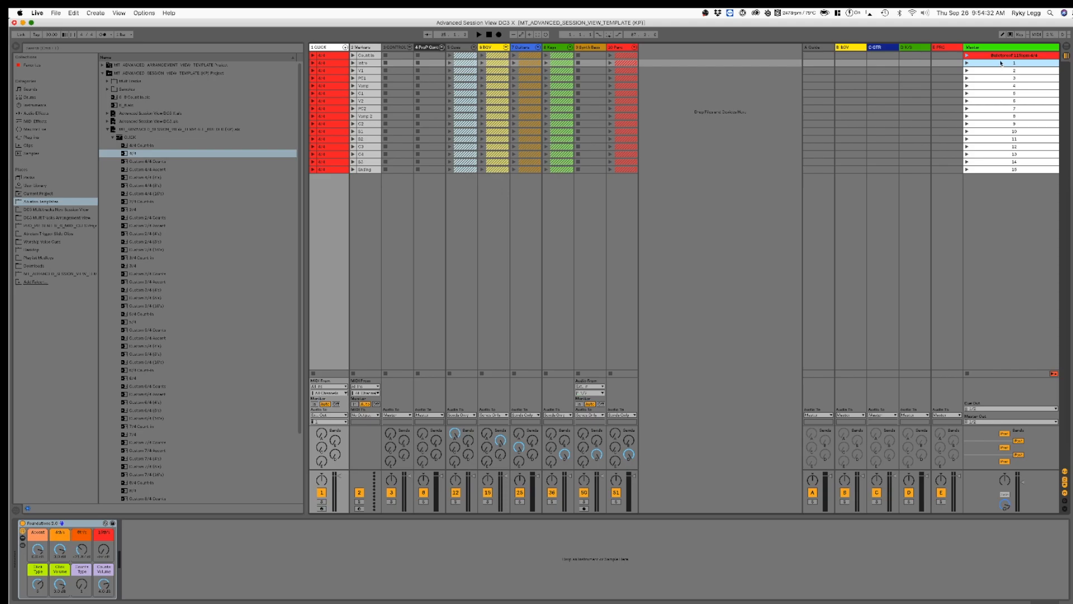
key("super+r")
type("Intro")
key("Tab")
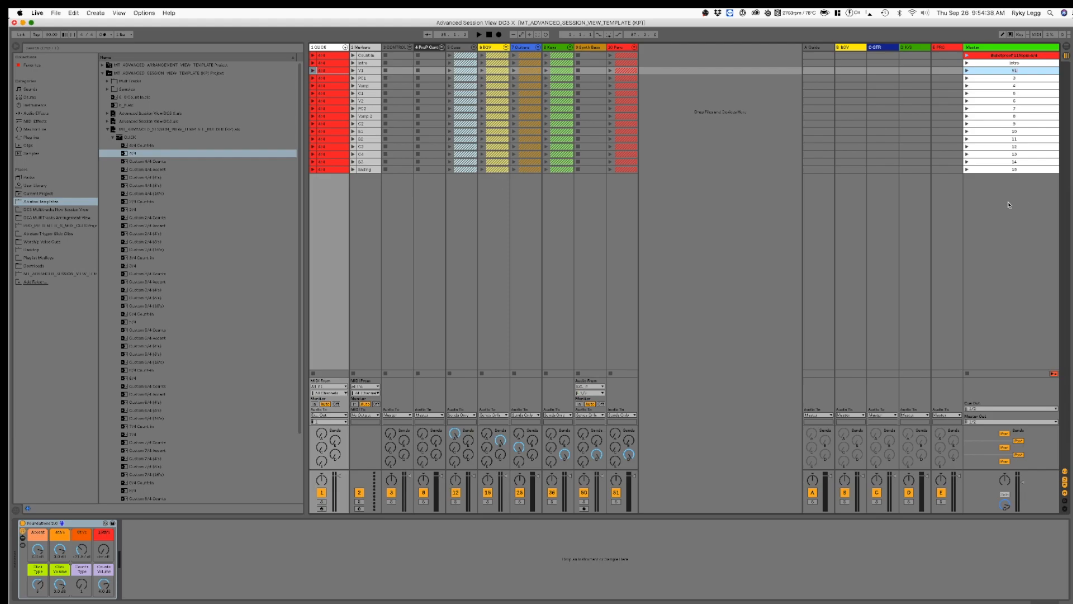
type("V1")
key("Tab")
key("Tab")
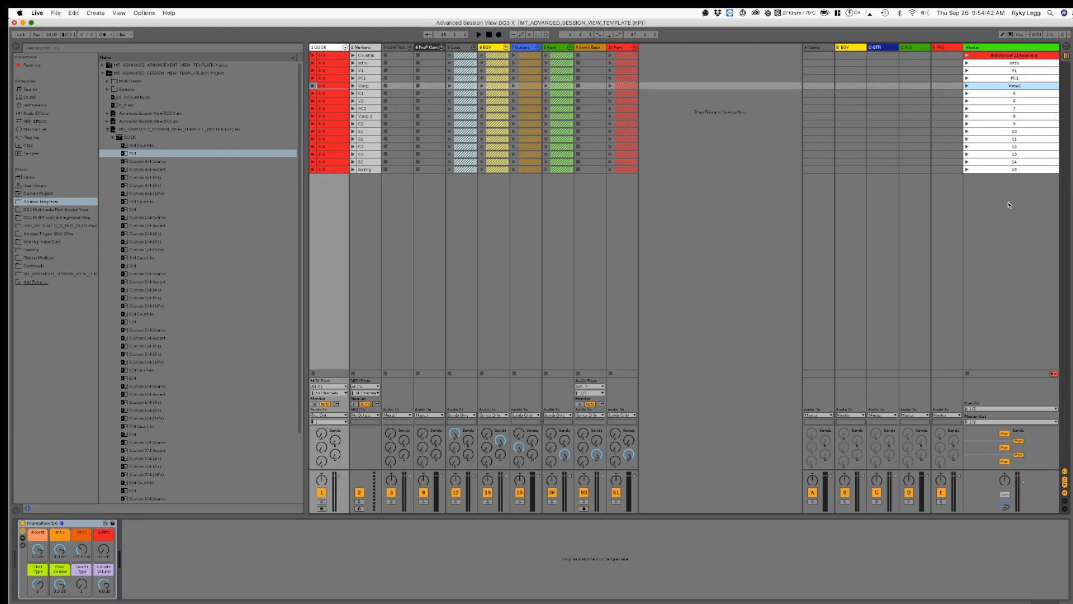
key("Tab")
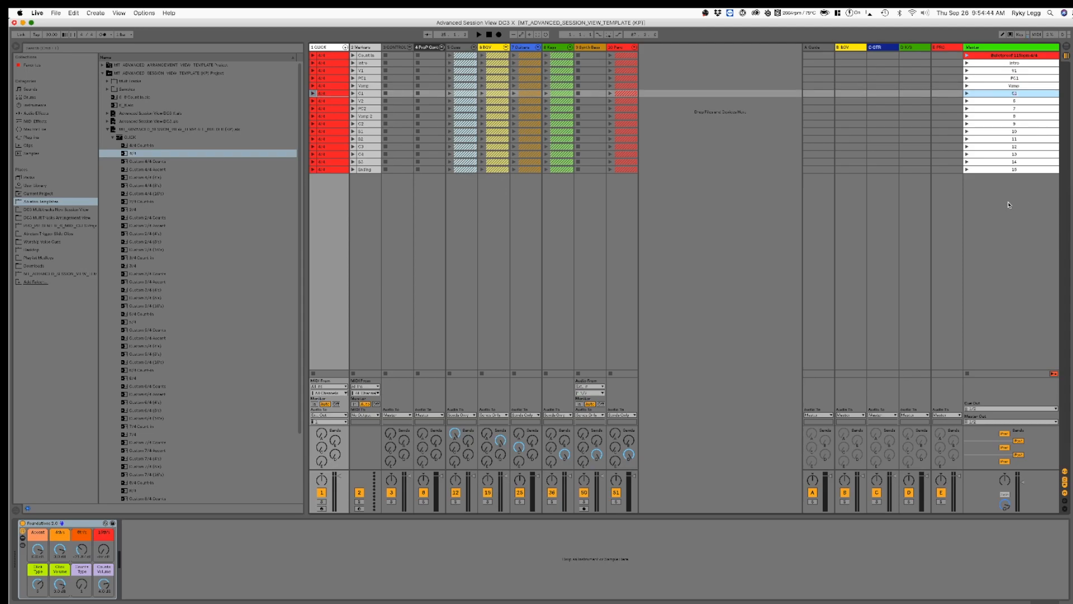
key("Tab")
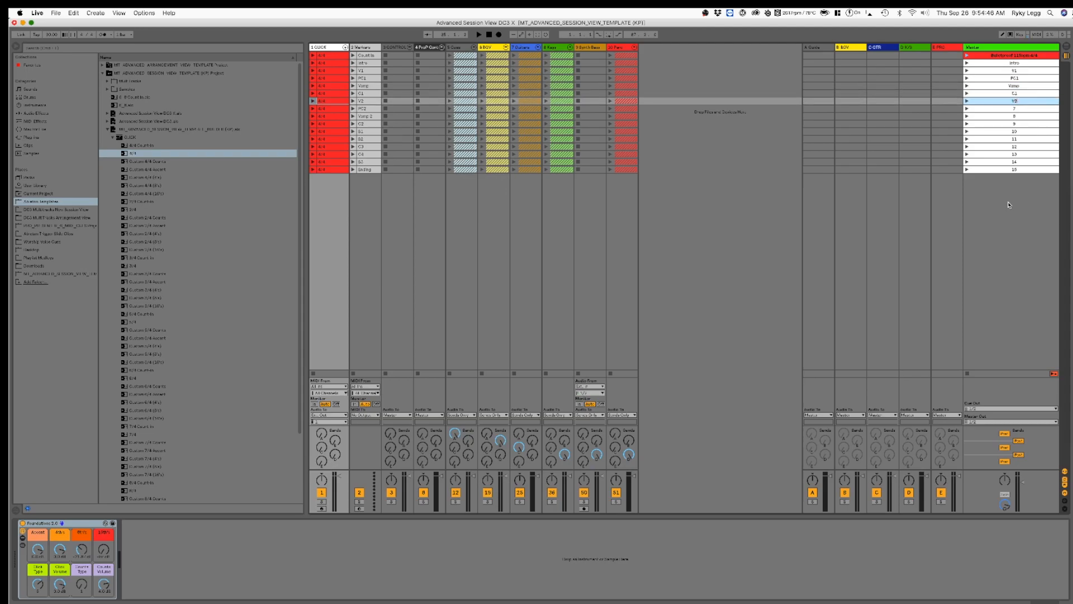
Step: Rename scenes 6 to 9 as V2, PC2, Vamp 2 and C2
type("V2")
key("Tab")
type("PC")
key("Tab")
type("Vamp 2")
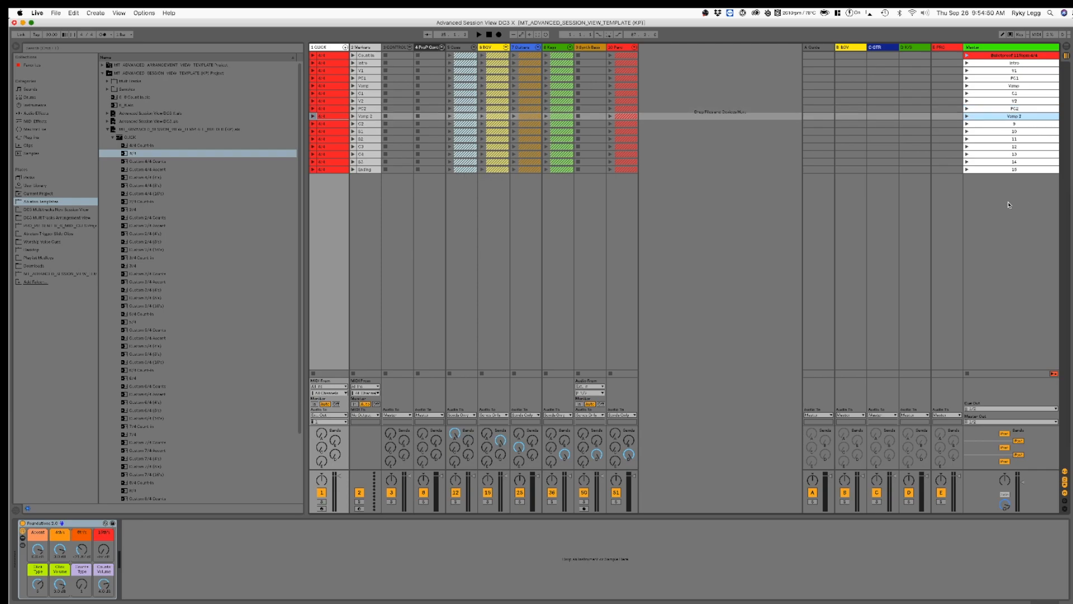
key("Tab")
type("C2")
key("Tab")
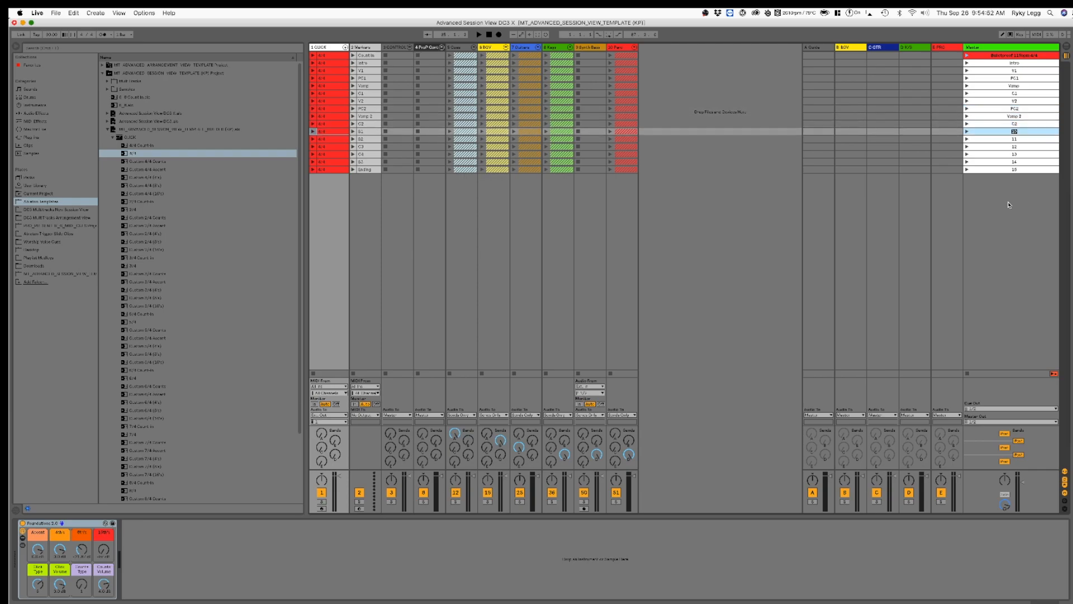
Step: Name scenes 10 and 11 B1 and B2, correcting the first bridge scene's label
type("B2")
key("Tab")
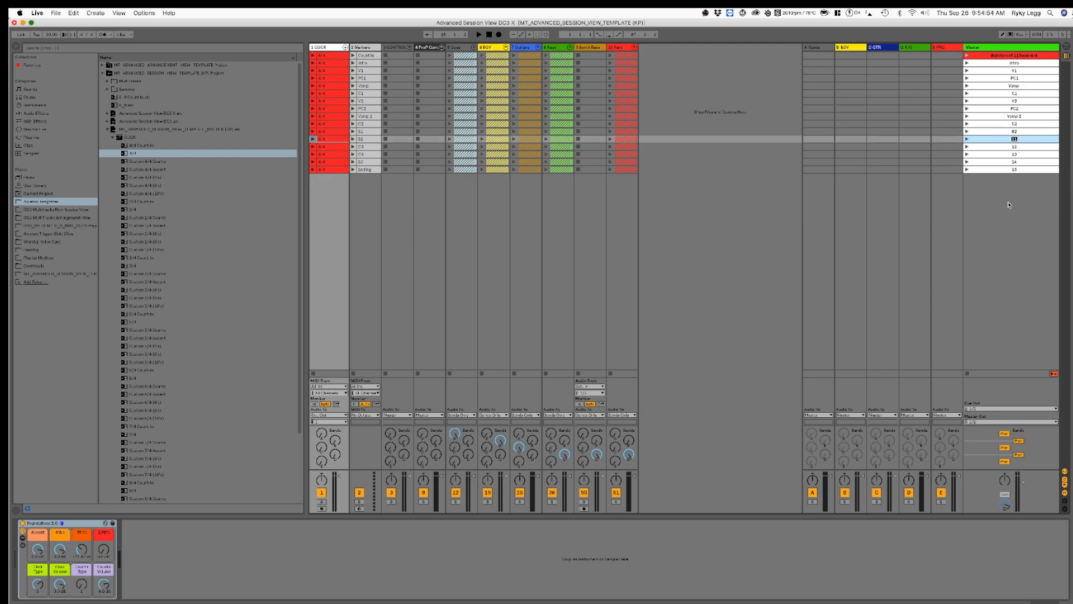
left_click(1028, 131)
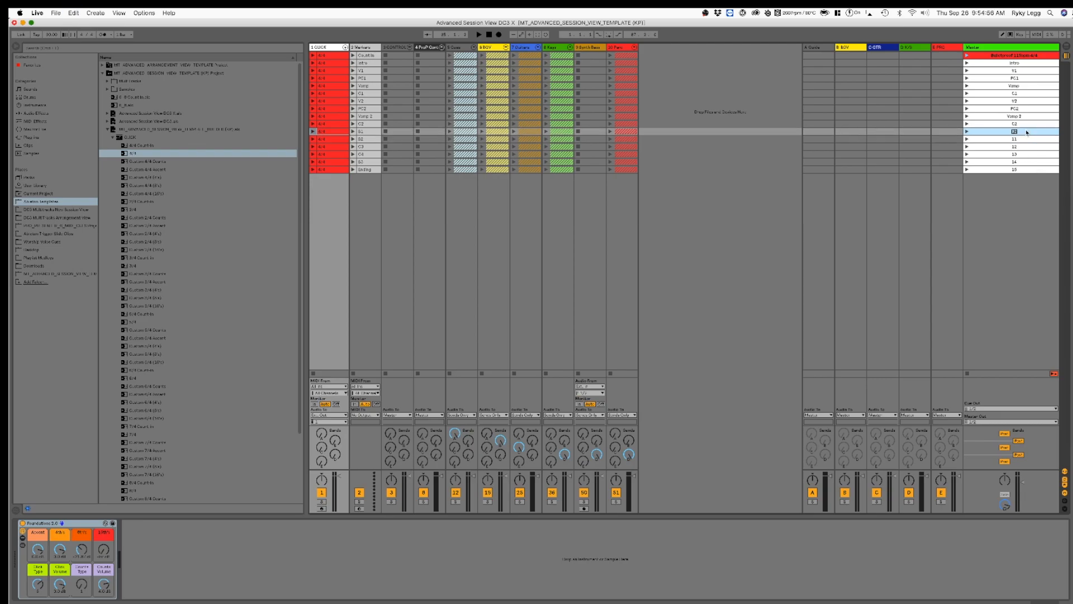
key("Tab")
type("b")
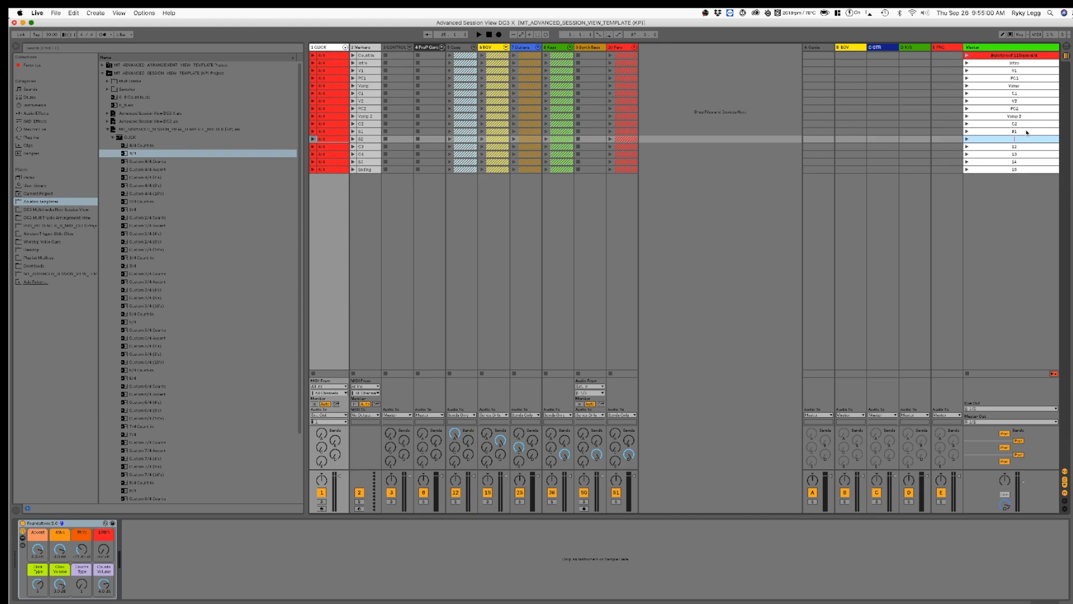
key("Tab")
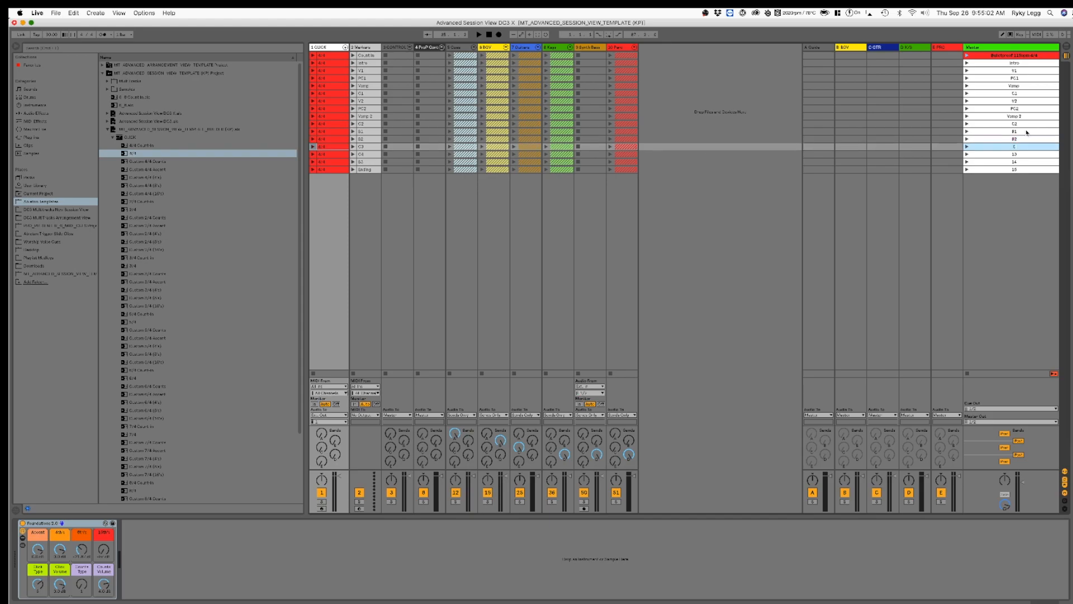
Step: Rename the last four scenes as C3, C4, B3 and End
type("C3")
key("Tab")
type("C4")
key("Tab")
type("B3")
key("Tab")
type("En")
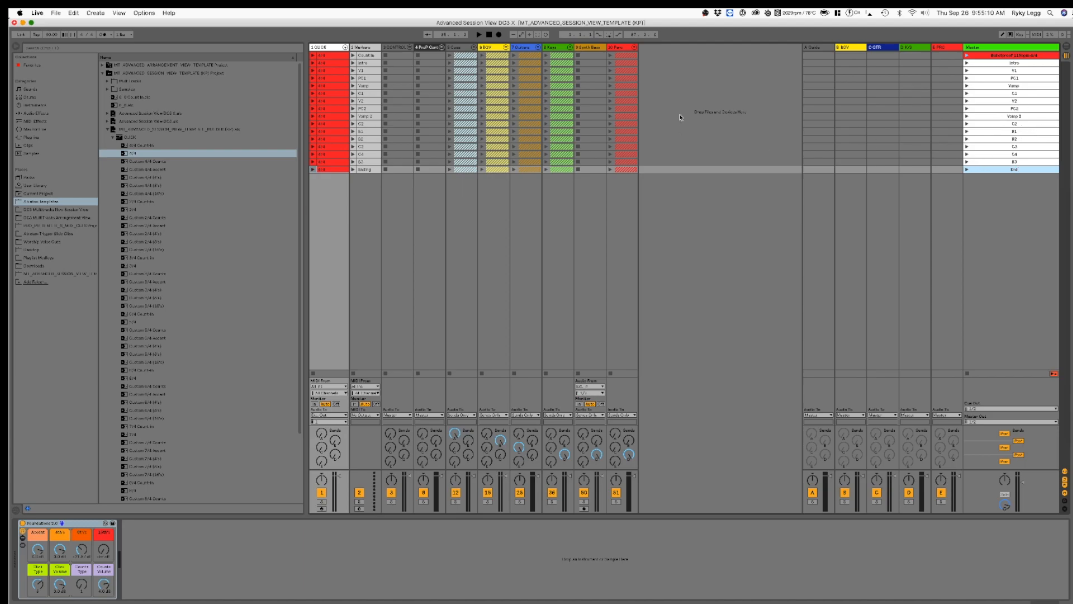
Step: Unfold the BGV group and show the waveform of the Choir clip in the song title scene
left_click(474, 48)
left_click(473, 50)
left_click(506, 50)
left_click(531, 58)
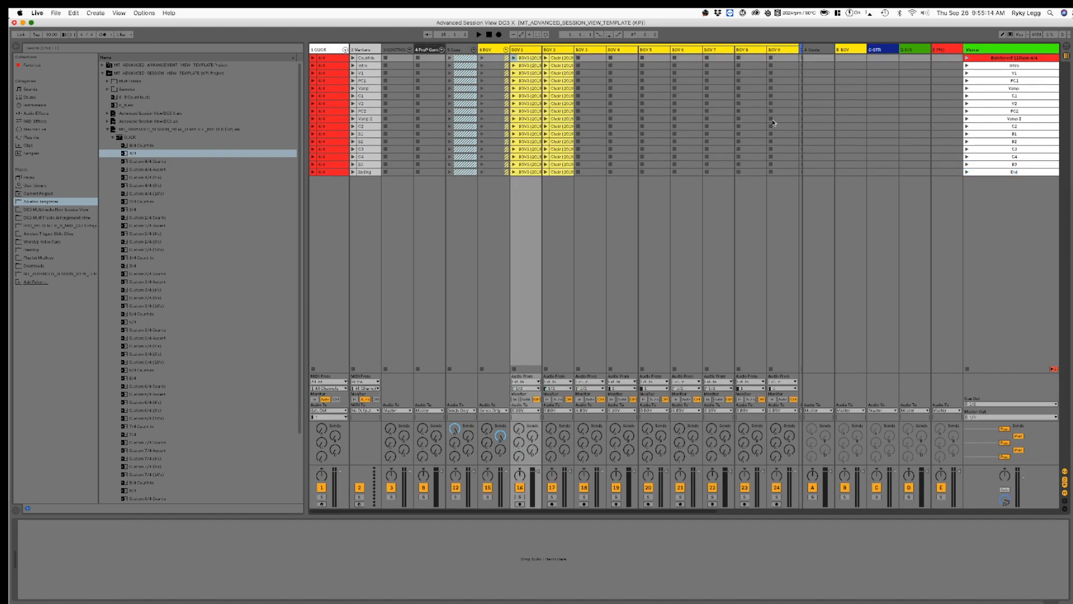
left_click(546, 58)
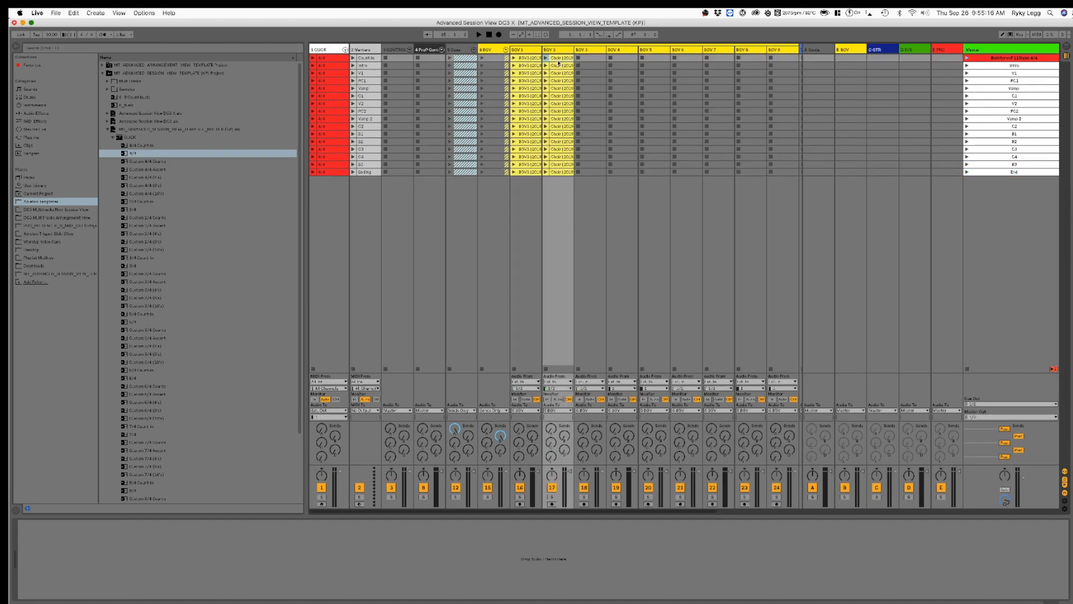
left_click(957, 602)
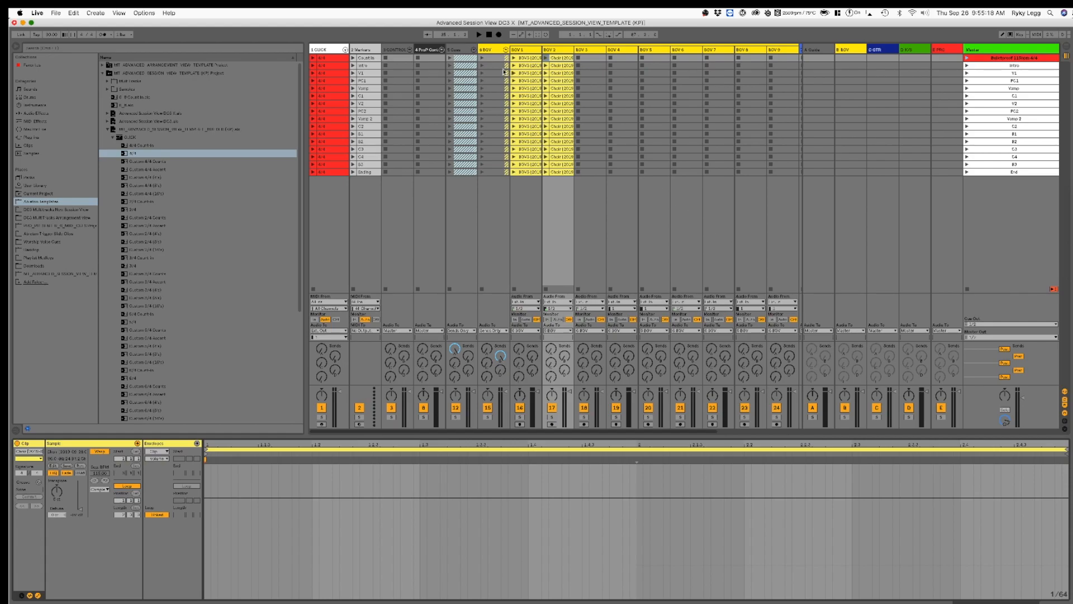
Step: Delete the song title scene's clips from the BGV 1 and BGV 2 tracks
left_click(528, 58)
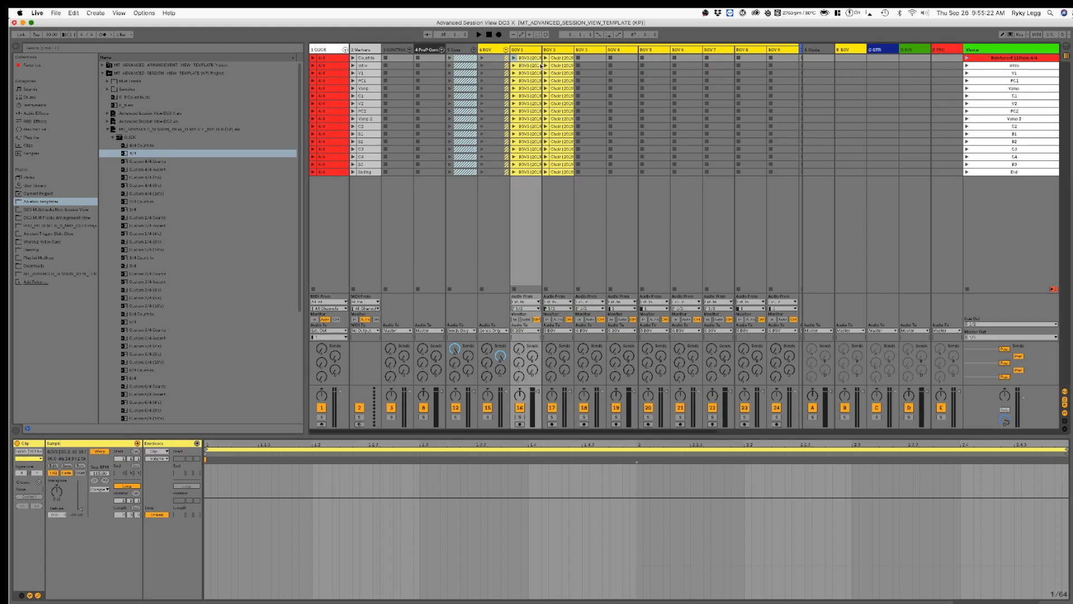
key("Delete")
key("Right")
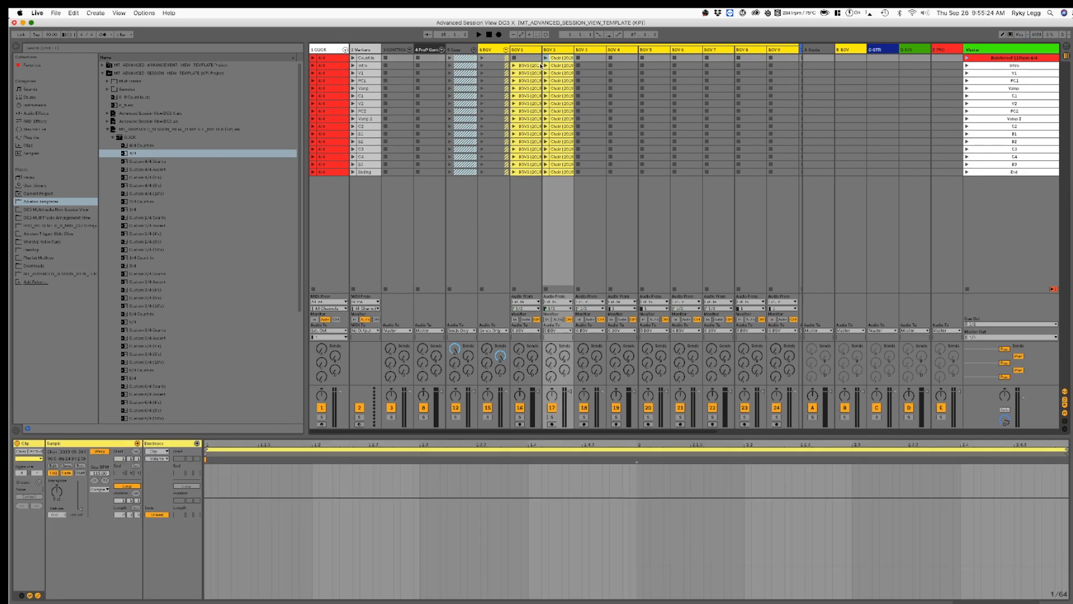
key("Delete")
Step: Check the BGV 1 clips' waveforms from the Intro scene down and delete the clip in the B2 scene
left_click(540, 65)
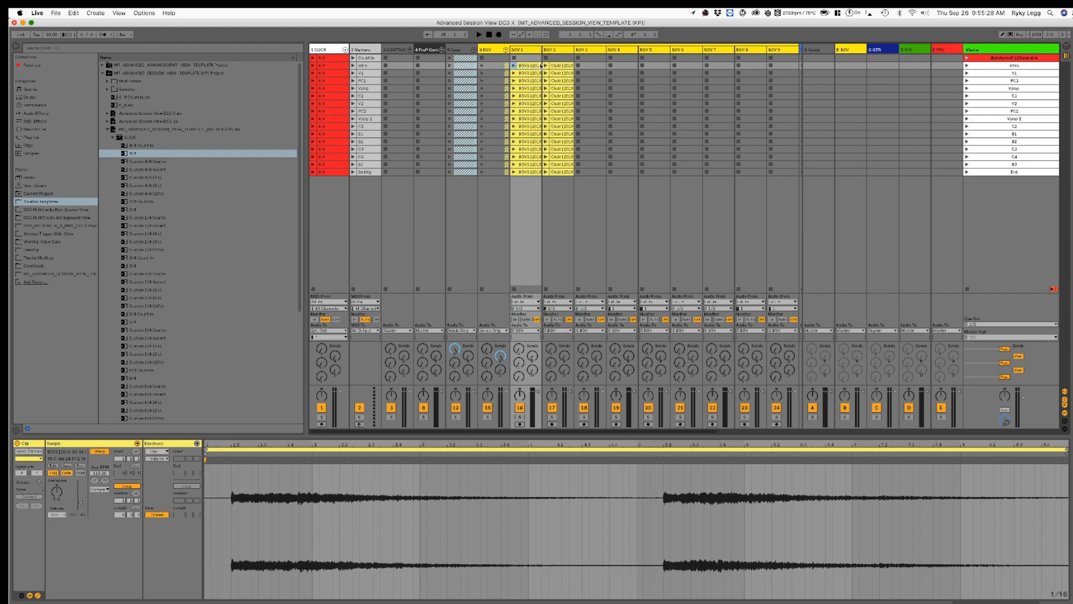
key("Down")
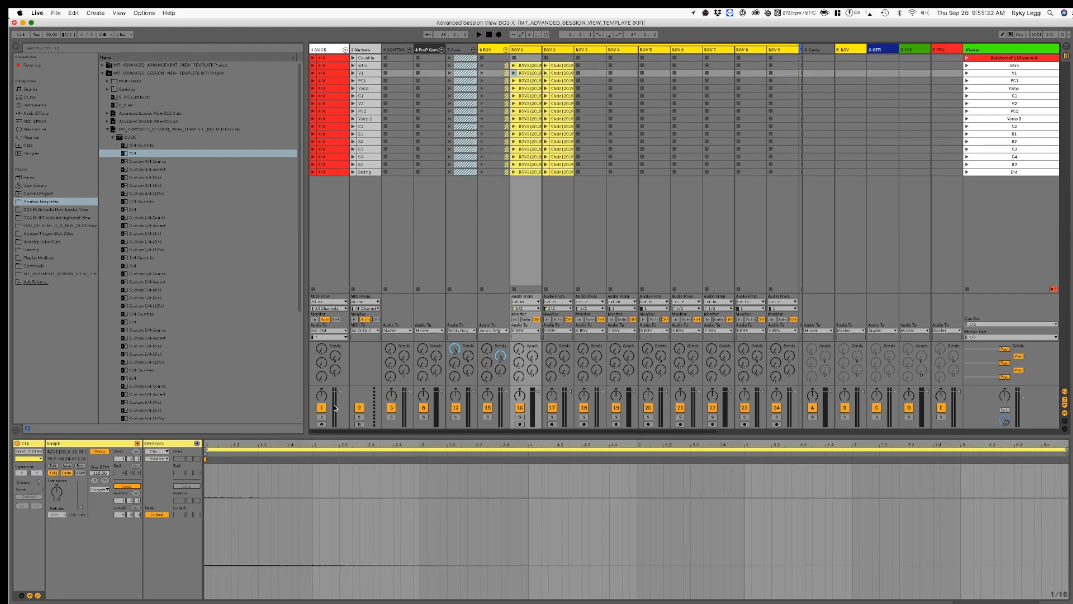
key("Down")
key("Down")
key("Up")
key("Up")
key("Up")
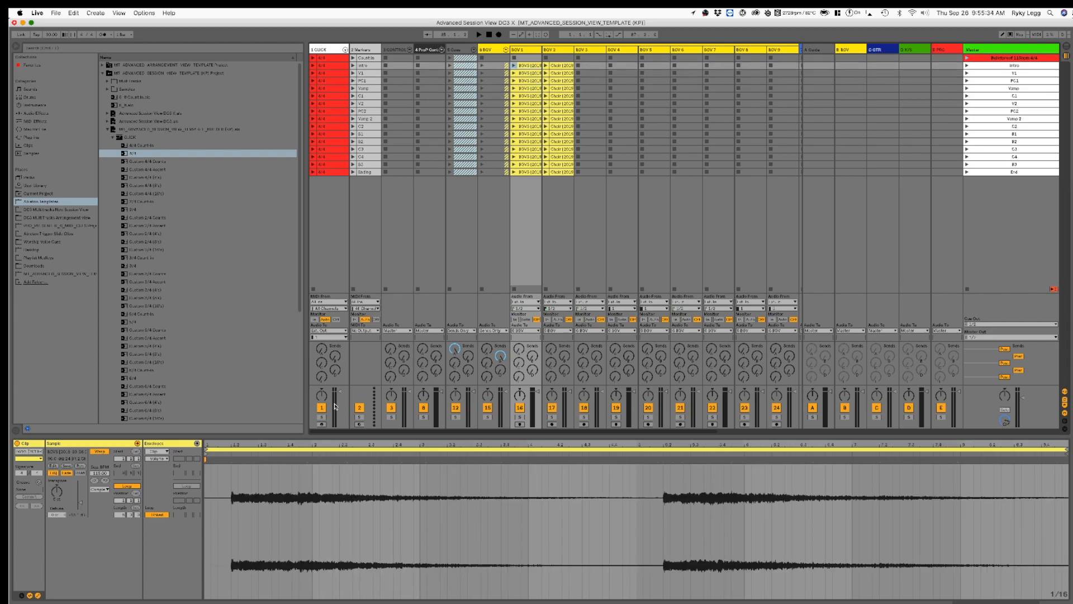
key("Down")
key("Down")
key("Down")
key("Down")
key("Down")
key("Down")
key("Down")
key("Down")
key("Down")
key("Down")
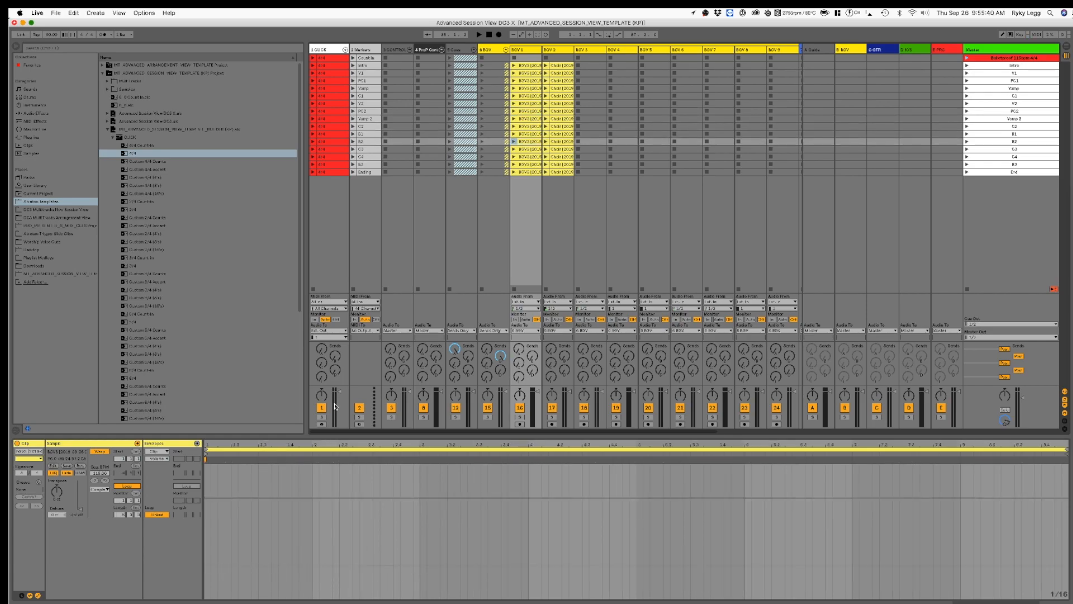
key("Delete")
Step: Check the remaining BGV 1 clips and delete the End scene's clips from BGV 1 and BGV 2
key("Down")
key("Down")
key("Down")
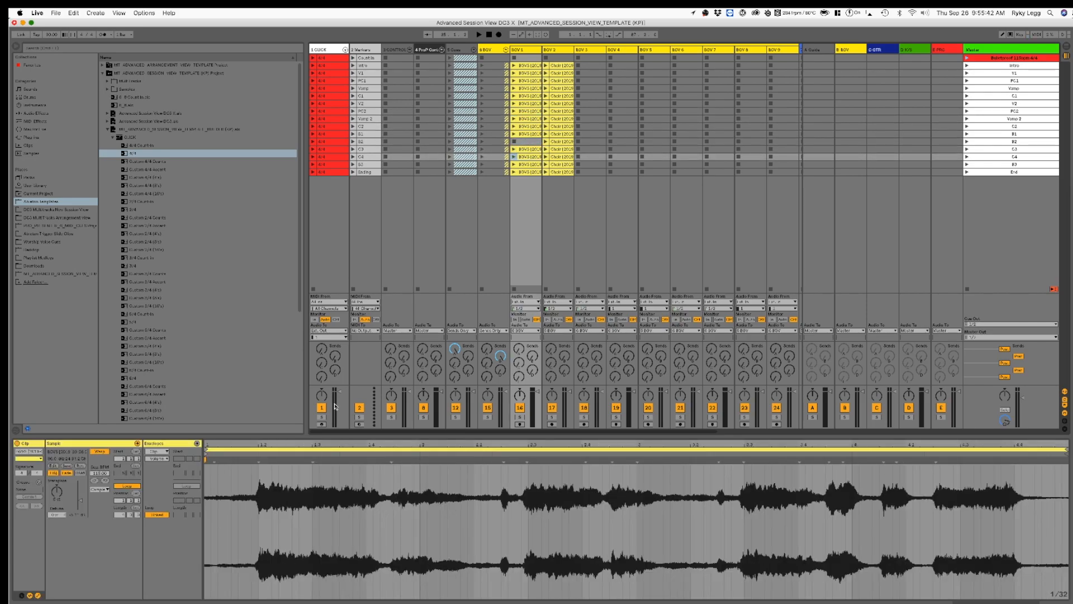
key("Down")
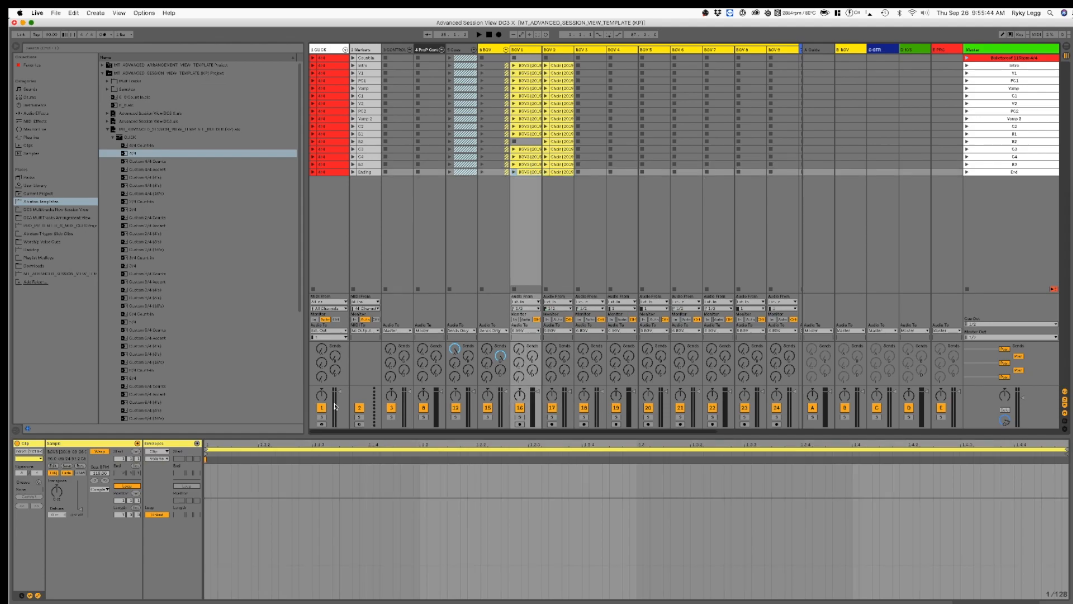
key("Delete")
key("Right")
key("Delete")
Step: Check the Choir clips' waveforms on BGV 2 from the B3 scene upward and delete the PC2 clip
key("Up")
key("Up")
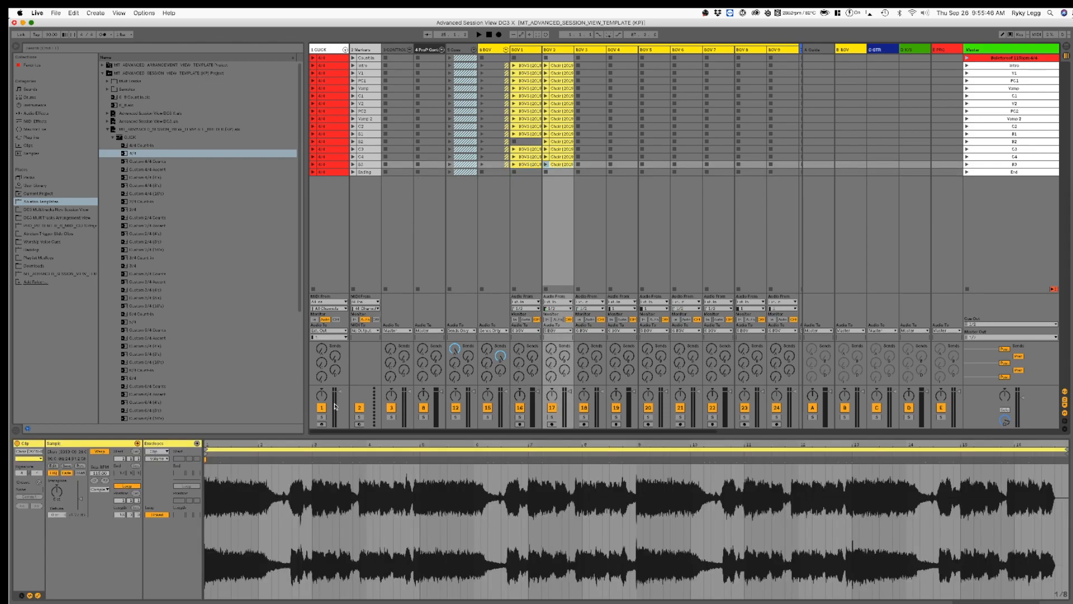
key("Up")
key("Up")
key("Up")
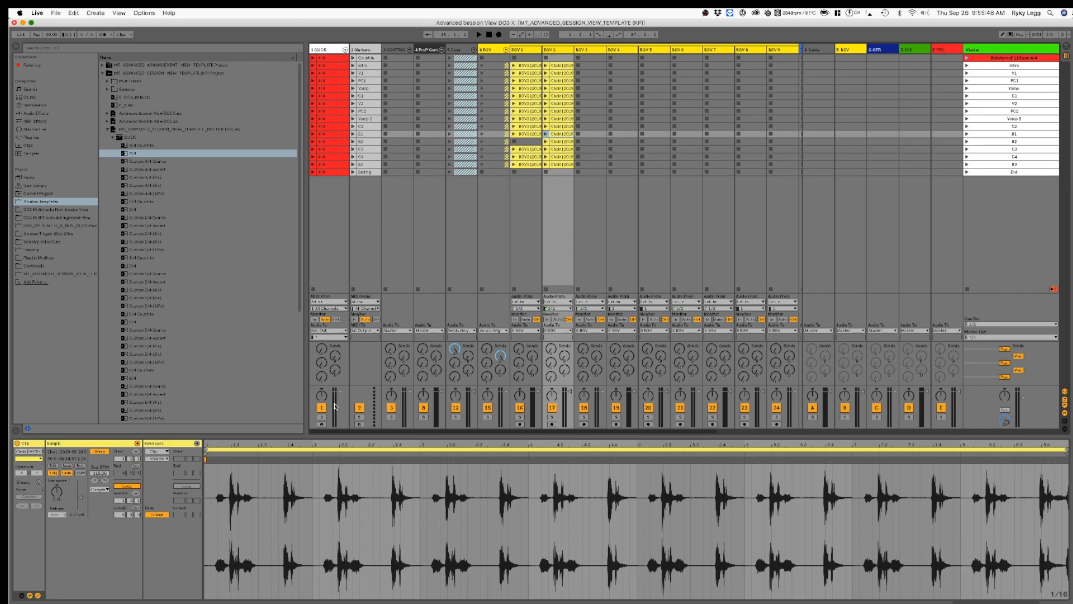
key("Up")
key("Up")
key("Up")
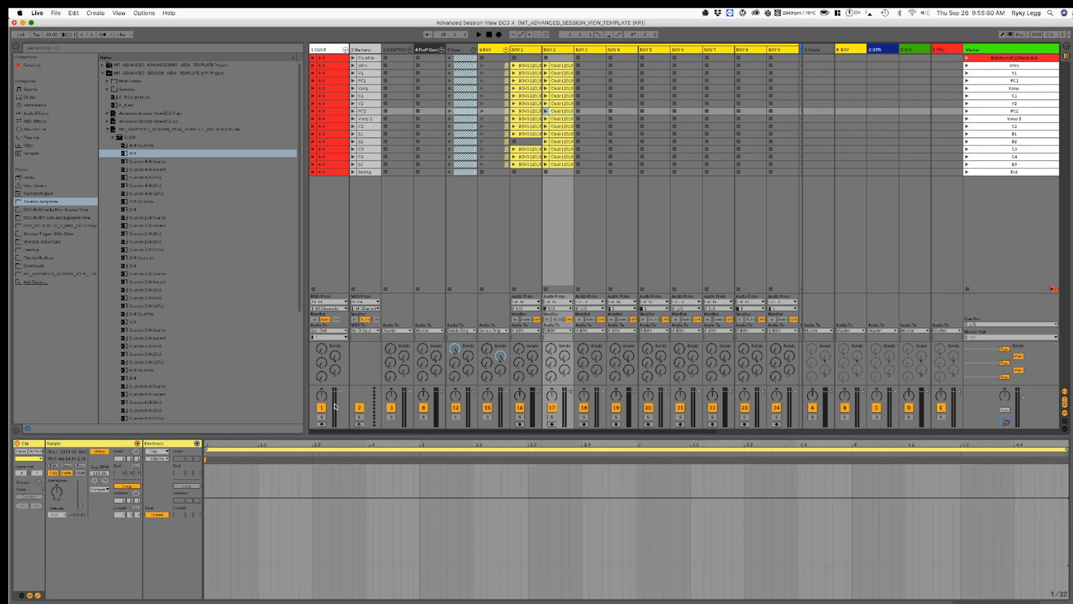
key("Down")
key("Up")
key("Delete")
Step: Check the Choir clips from V2 up to the Intro, delete the V1 clip, and select the BGV group track
key("Up")
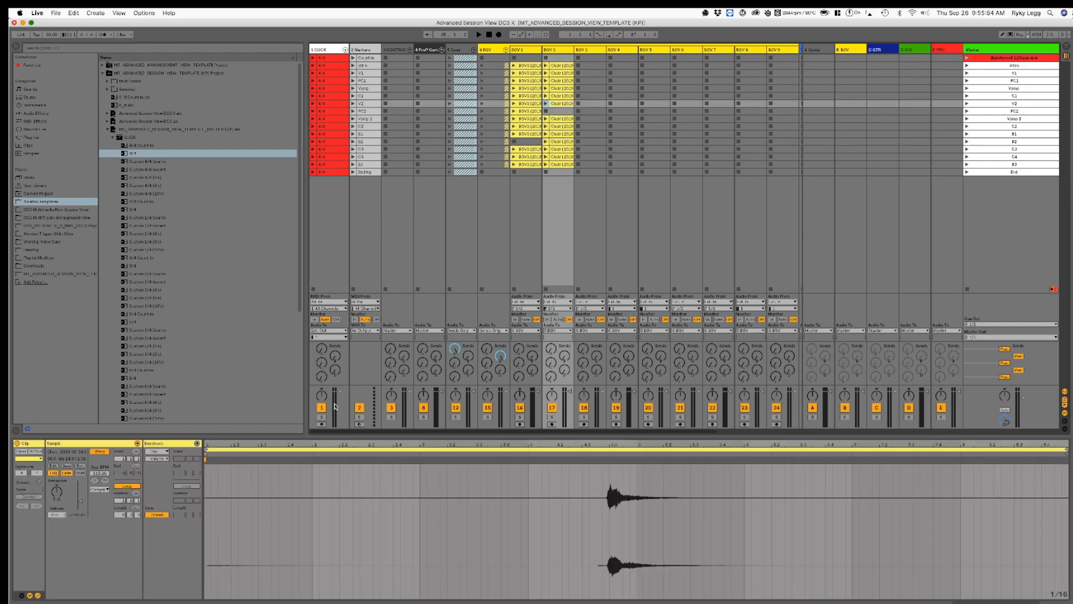
key("Up")
key("Up")
key("Up")
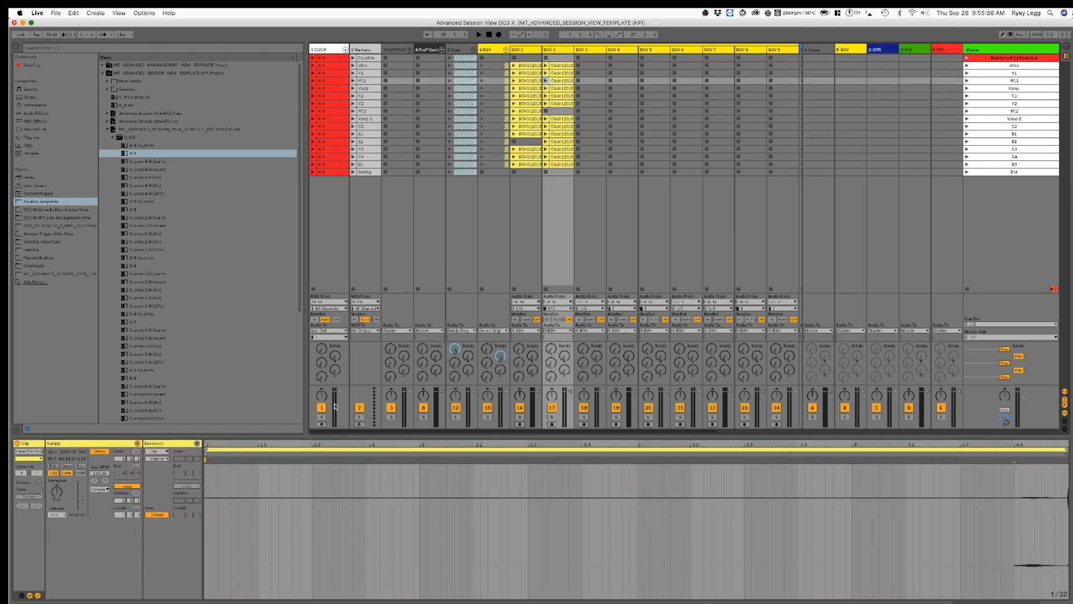
key("Up")
key("Delete")
key("Up")
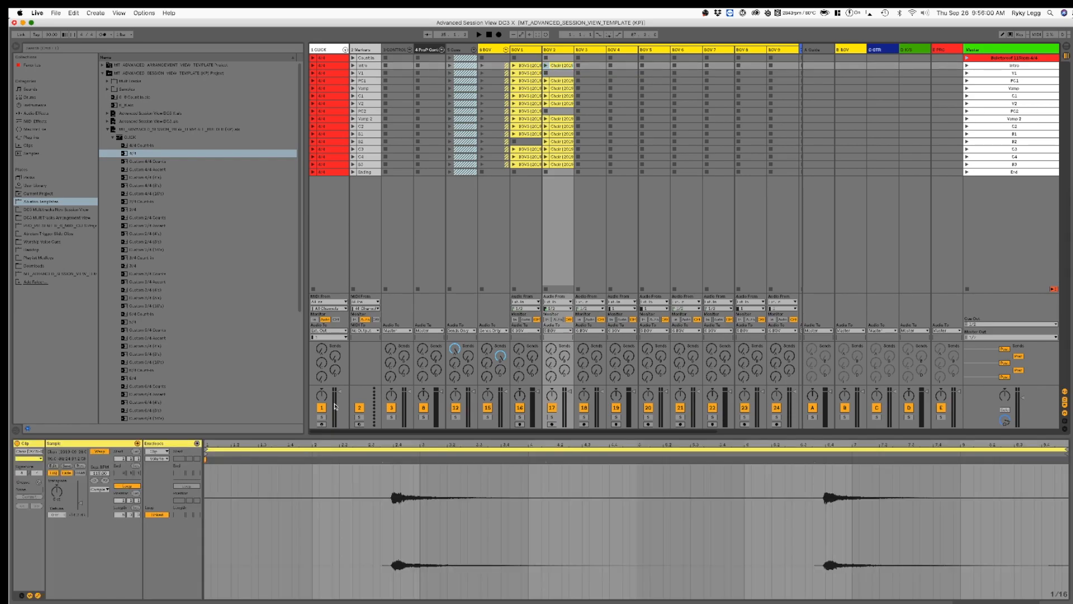
left_click(504, 50)
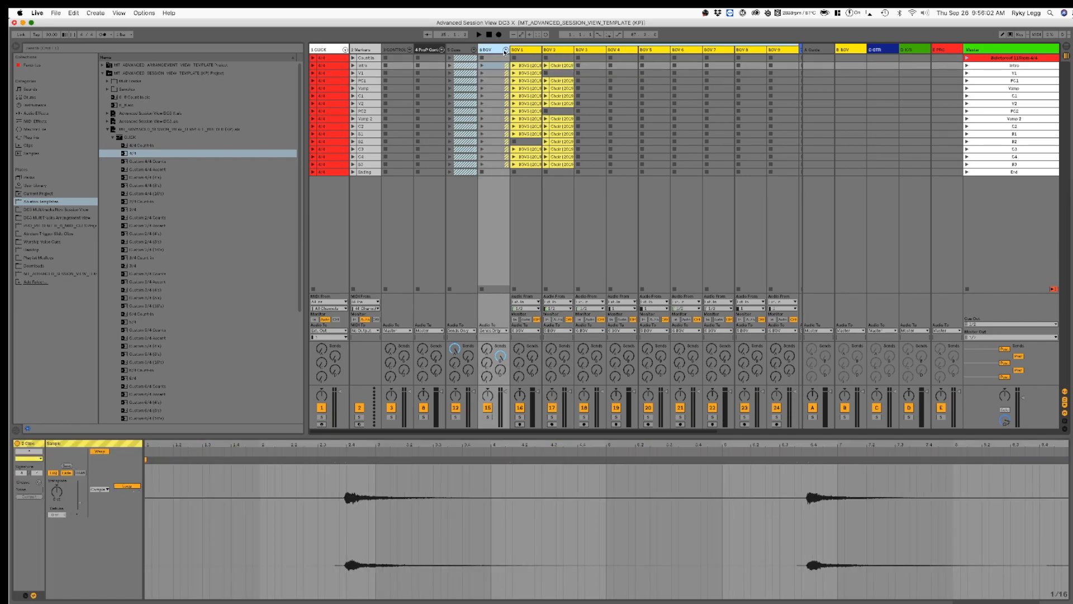
Step: Switch from the BGV group to the Guitars group and deactivate all clips on the Bass track
left_click(506, 50)
left_click(539, 48)
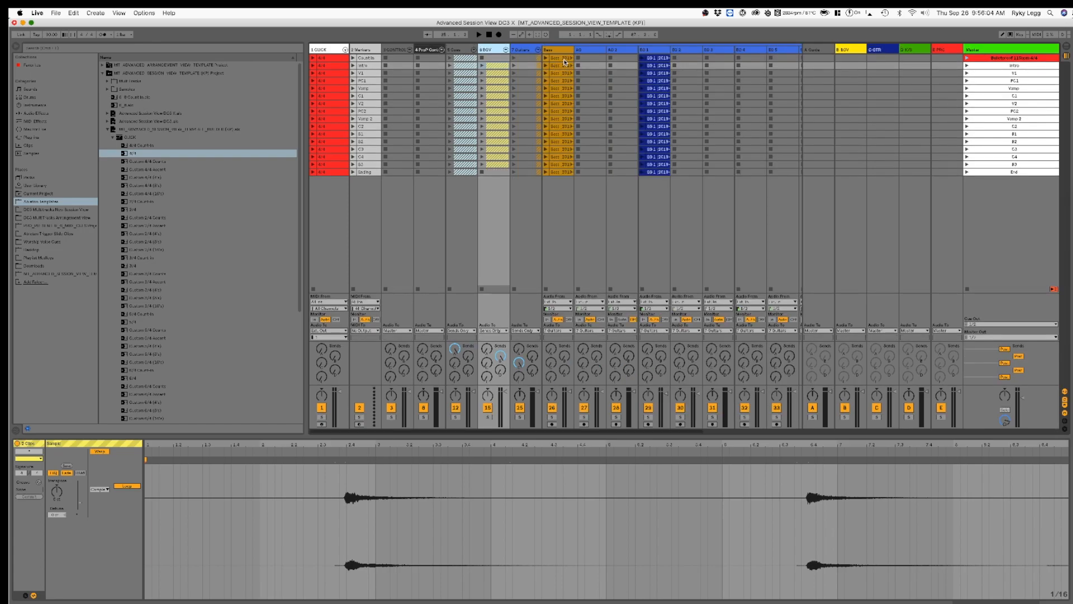
left_click(564, 64)
left_click(559, 172, "shift")
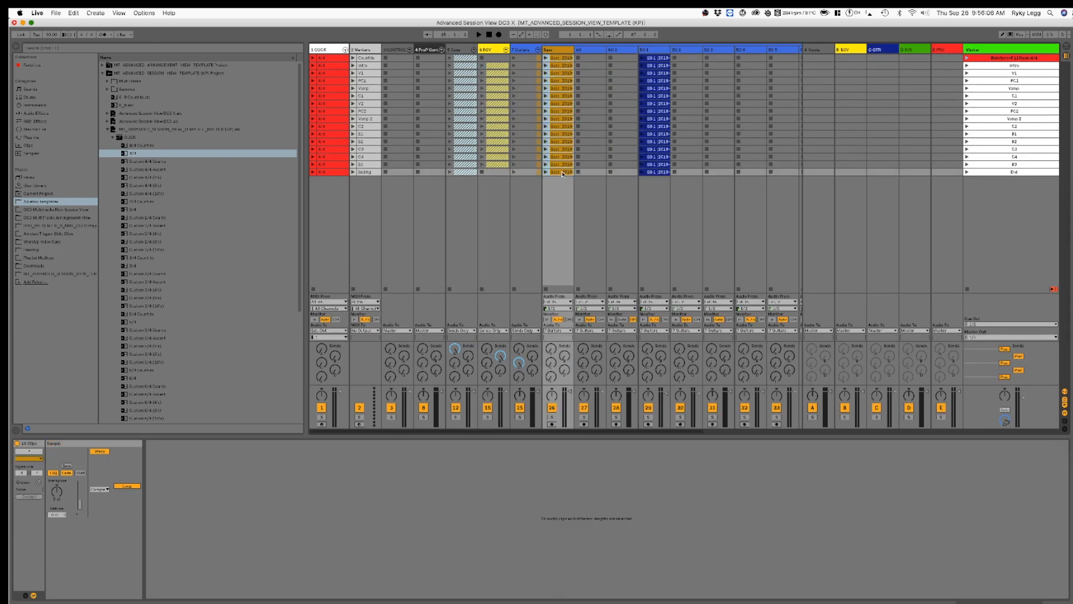
key("0")
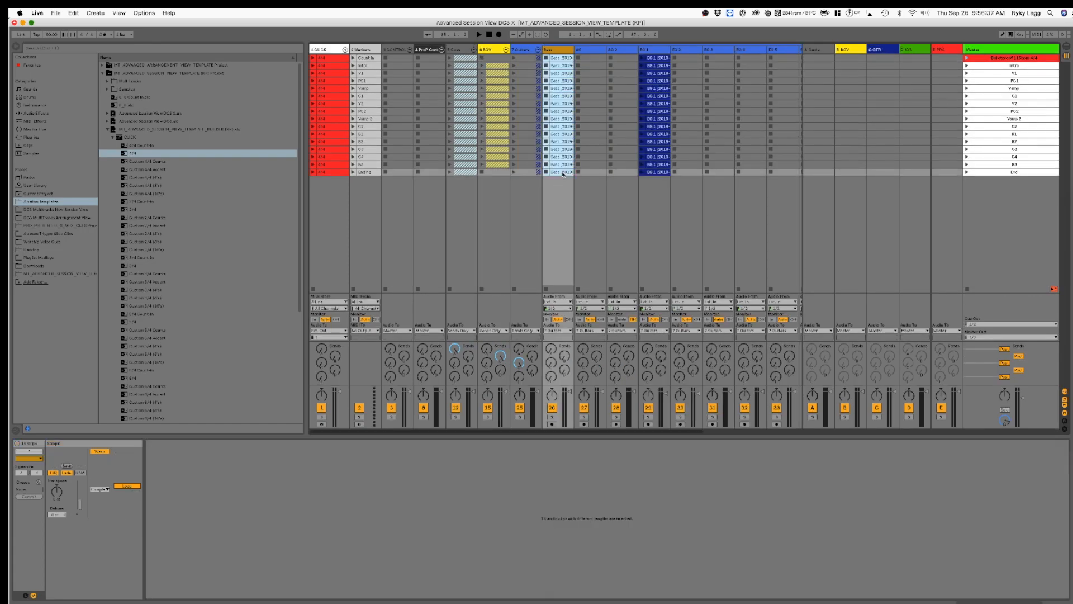
Step: Check the Bass clips' waveforms from the Count In scene down to the End scene
left_click(563, 58)
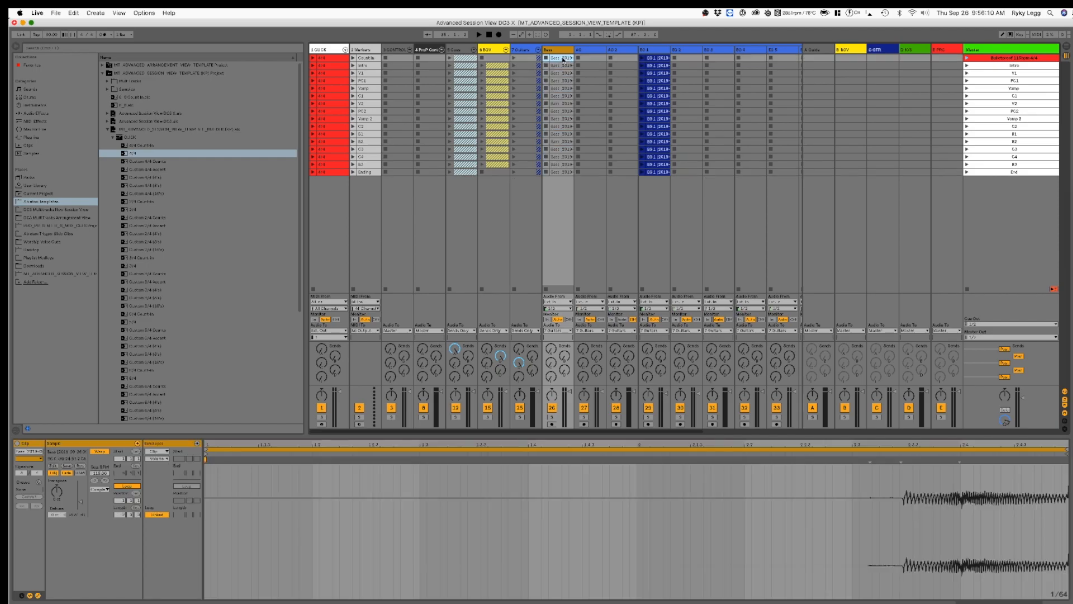
key("Down")
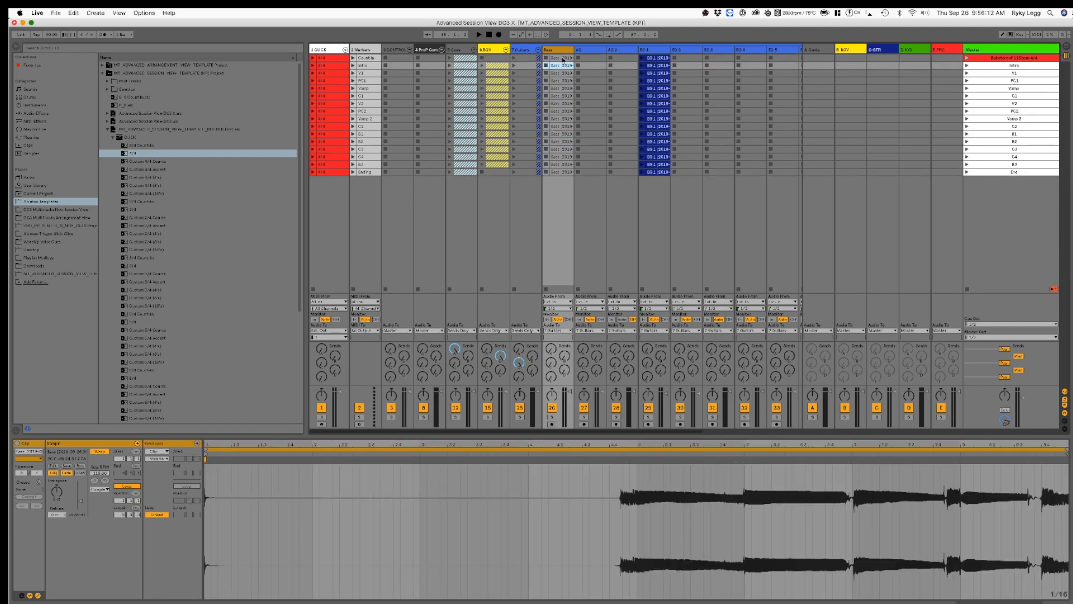
key("Down")
key("Down")
key("Down")
key("Down")
key("Down")
key("Down")
key("Down")
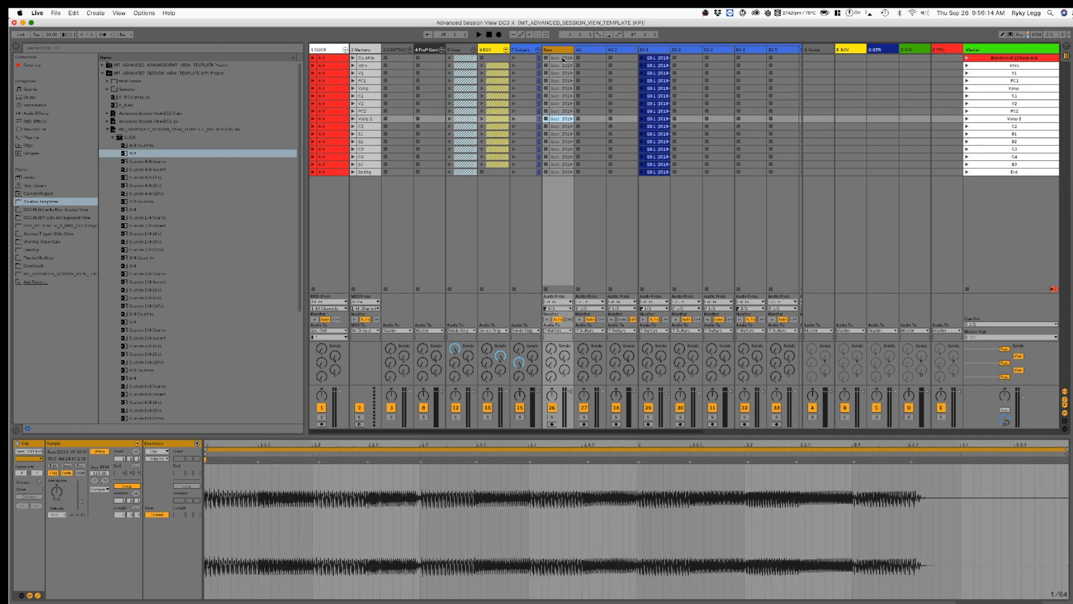
key("Down")
key("Down")
key("Down")
key("Down")
key("Down")
key("Down")
key("Down")
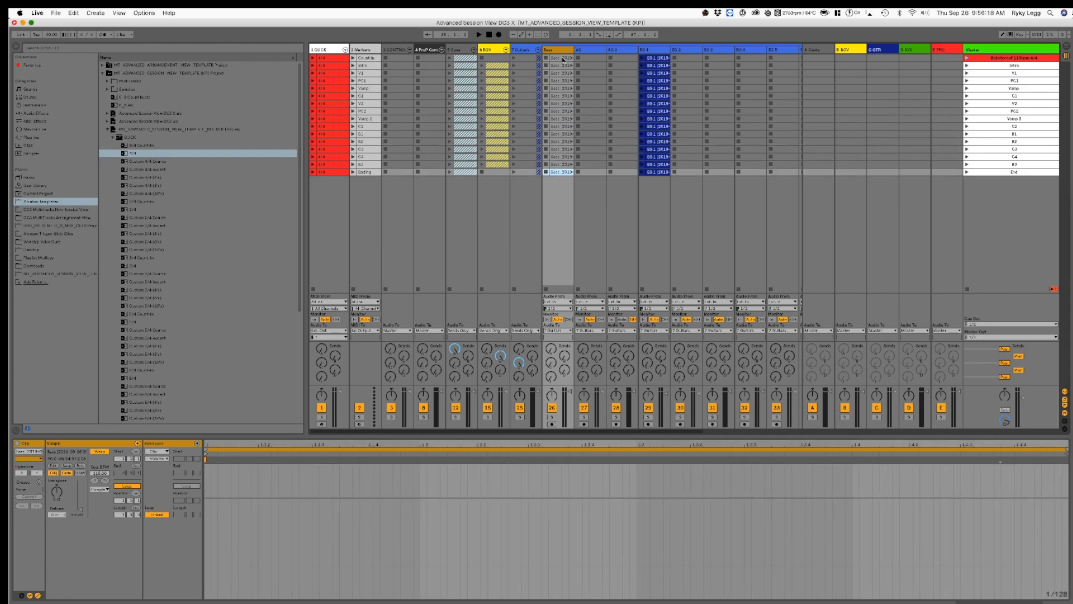
Step: Delete the End scene's clip from the EG 1 track
key("Right")
key("Right")
key("Right")
key("Right")
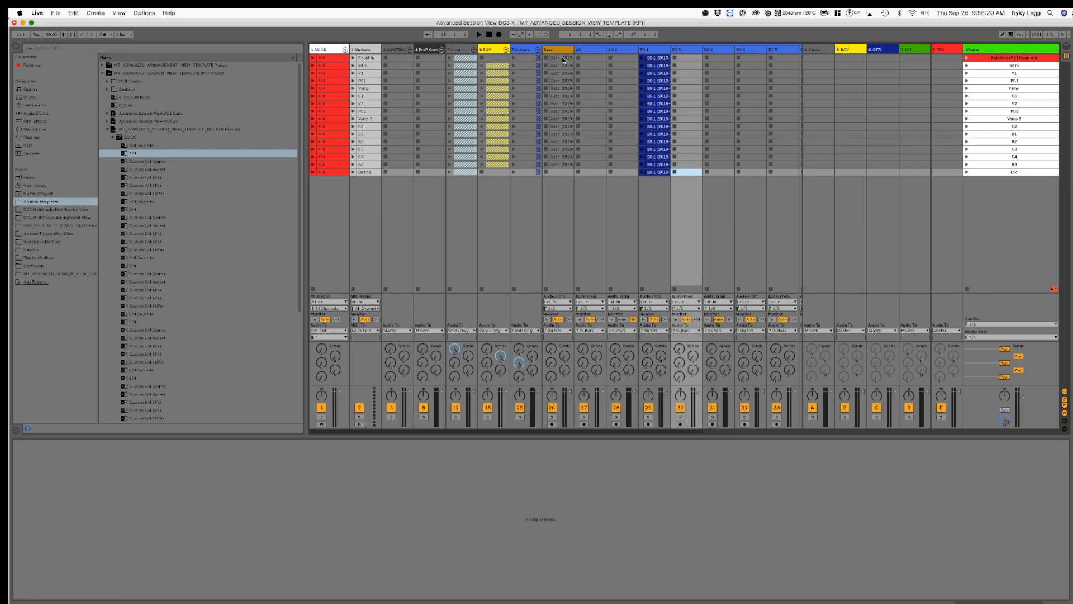
key("Left")
key("Delete")
Step: Check the EG 1 clips' waveforms from B3 up to V2, including the Vamp 2 clip
key("Up")
key("Up")
key("Up")
key("Up")
key("Up")
key("Up")
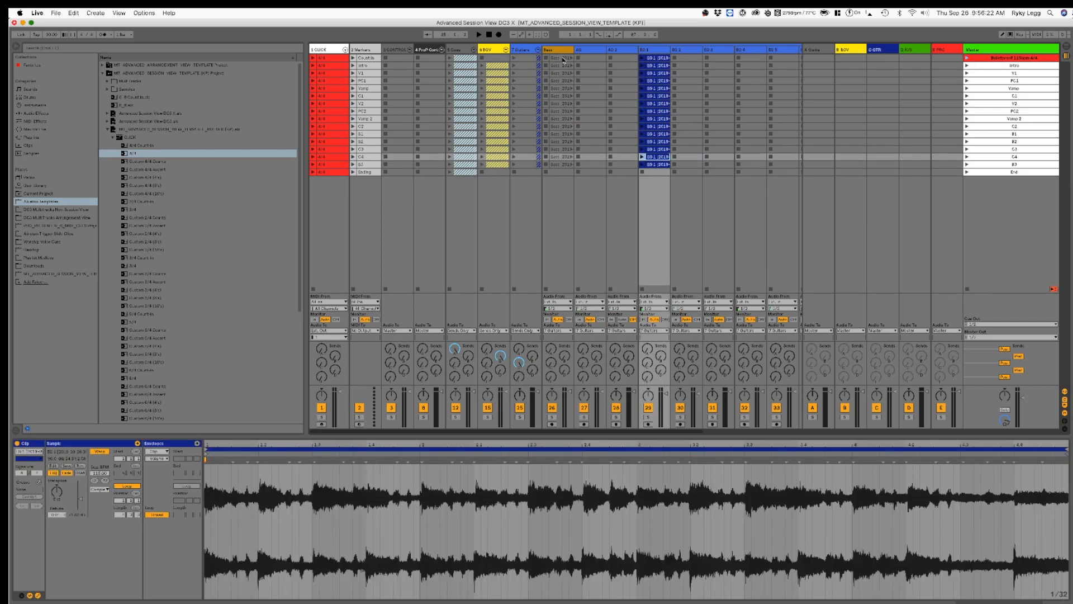
key("Up")
key("Up")
key("Up")
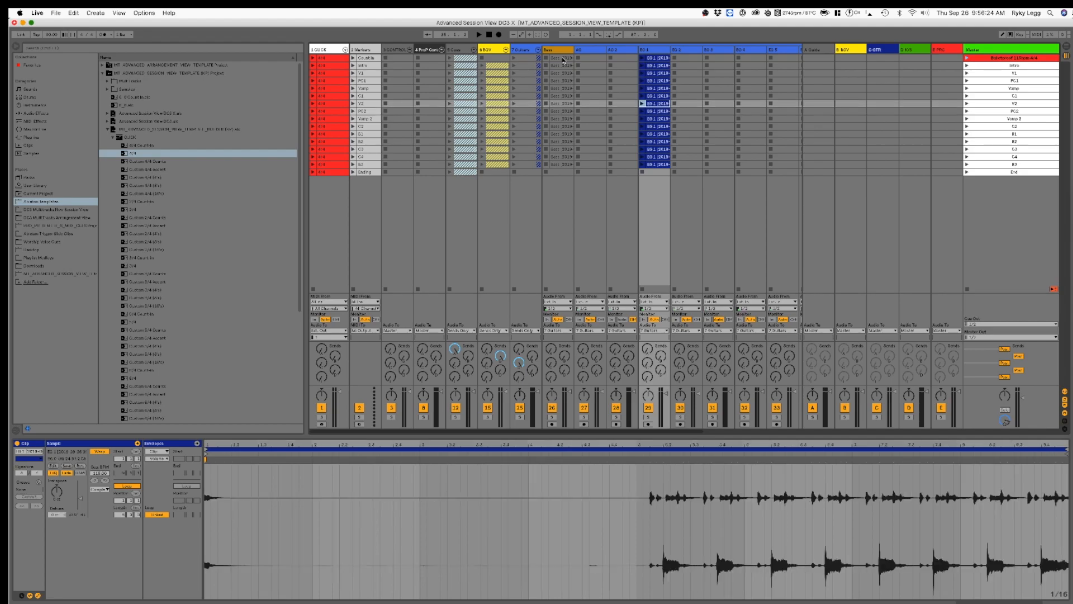
key("Down")
key("Down")
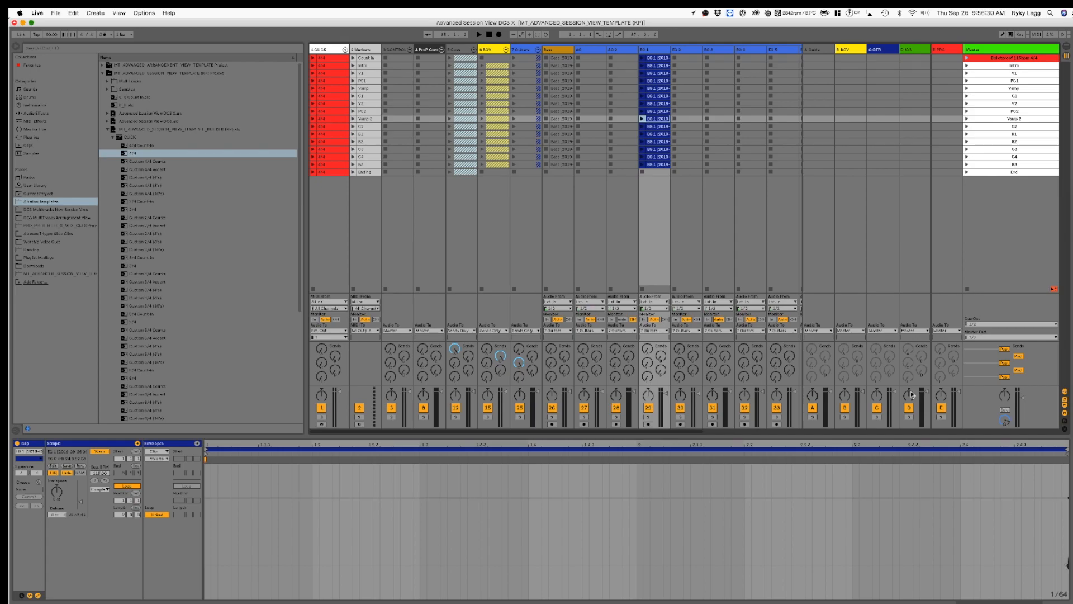
Step: Check the remaining EG 1 clips up to Count In, delete the Count In clip, and collapse the Guitars group
key("Up")
key("Up")
key("Up")
key("Up")
key("Up")
key("Up")
key("Up")
key("Up")
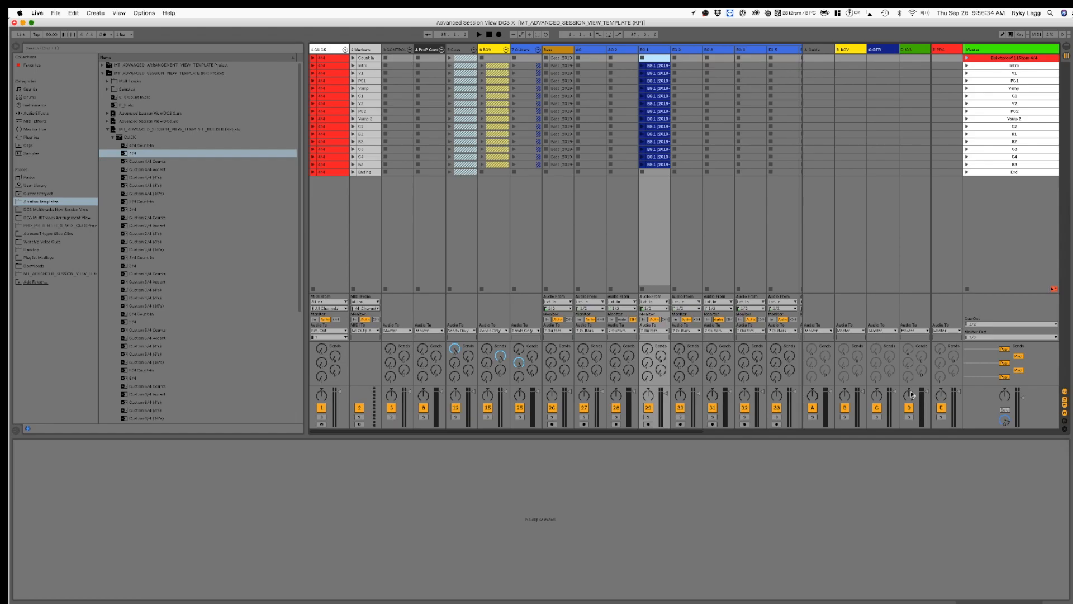
left_click(538, 49)
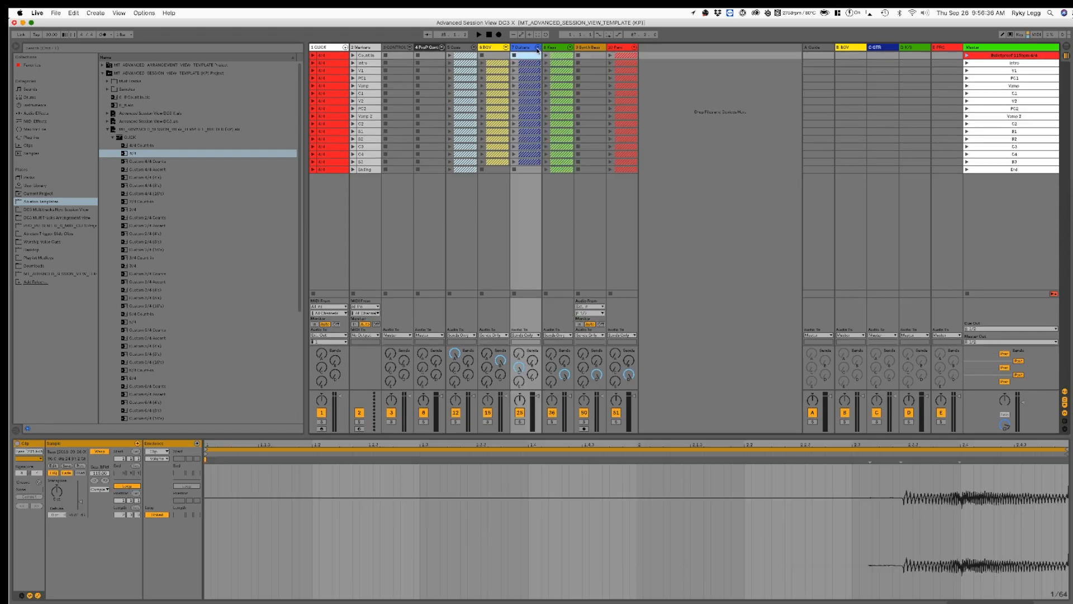
Step: Expand the Keys group and delete the Organ clips in the Count In, Intro, and V1 scenes
left_click(570, 48)
left_click(657, 59)
key("Delete")
key("Down")
key("Delete")
key("Down")
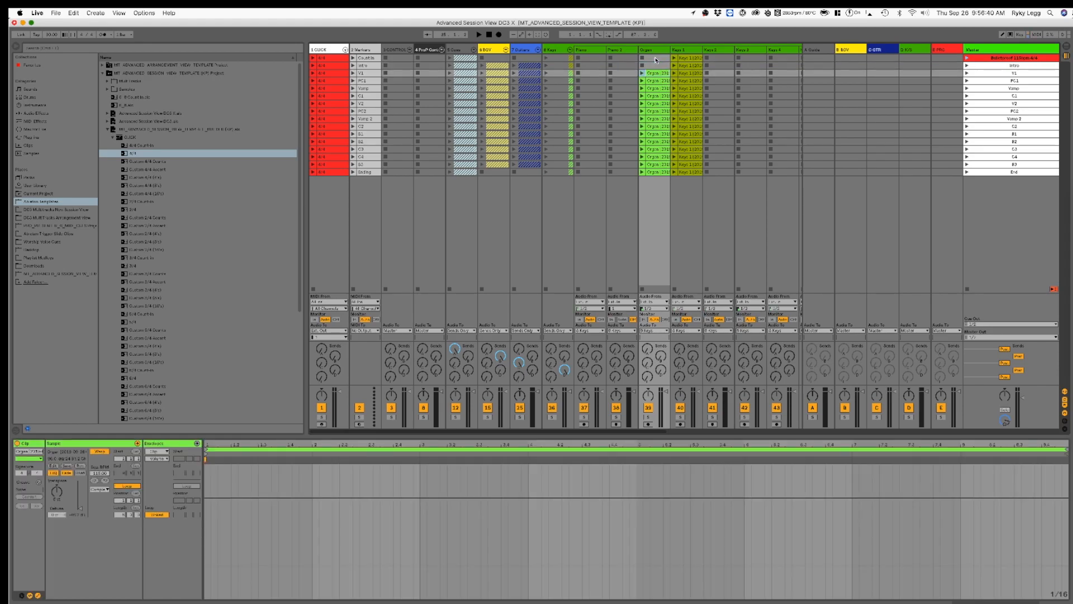
key("Delete")
Step: Check the remaining Organ clips' waveforms from PC1 down to the End scene
key("Down")
key("Down")
key("Down")
key("Down")
key("Down")
key("Down")
key("Down")
key("Down")
key("Down")
key("Down")
key("Down")
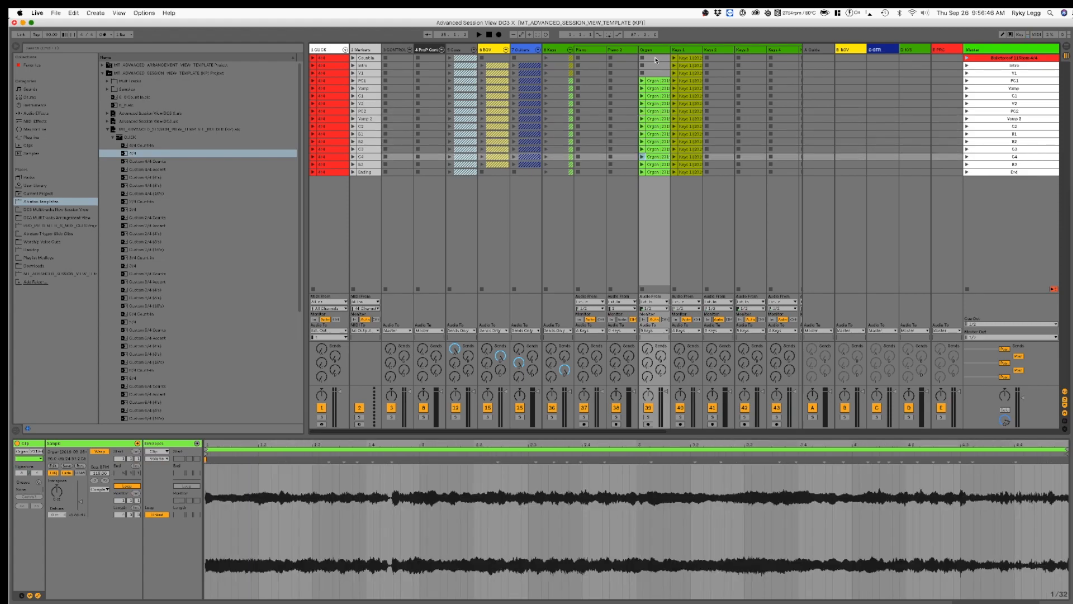
key("Down")
key("Down")
key("Up")
Step: Delete the End scene's clips from the Organ and Keys 1 tracks
key("Down")
key("Delete")
key("Right")
key("Delete")
Step: Check the Keys 1 clips' waveforms from B3 upward and delete the B2 and Vamp 2 clips
key("Up")
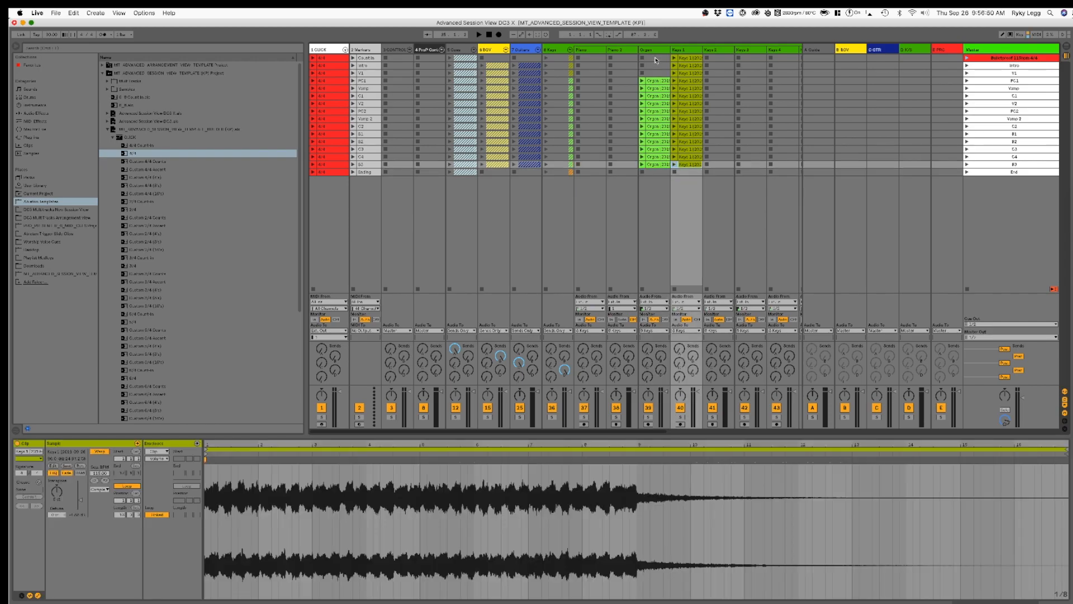
key("Up")
key("Up")
key("Up")
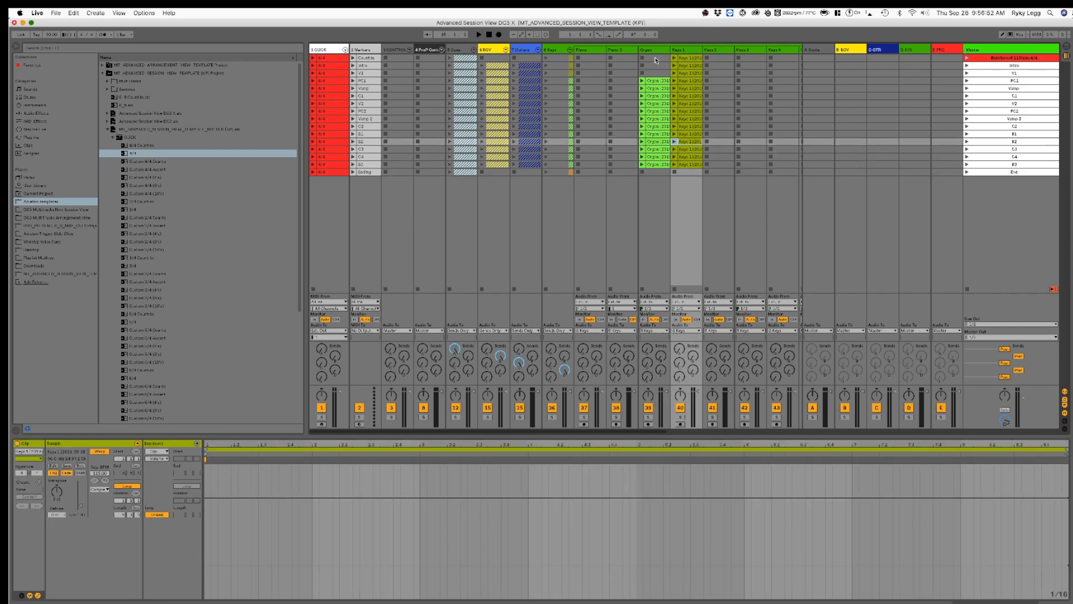
key("Delete")
key("Up")
key("Up")
key("Up")
key("Delete")
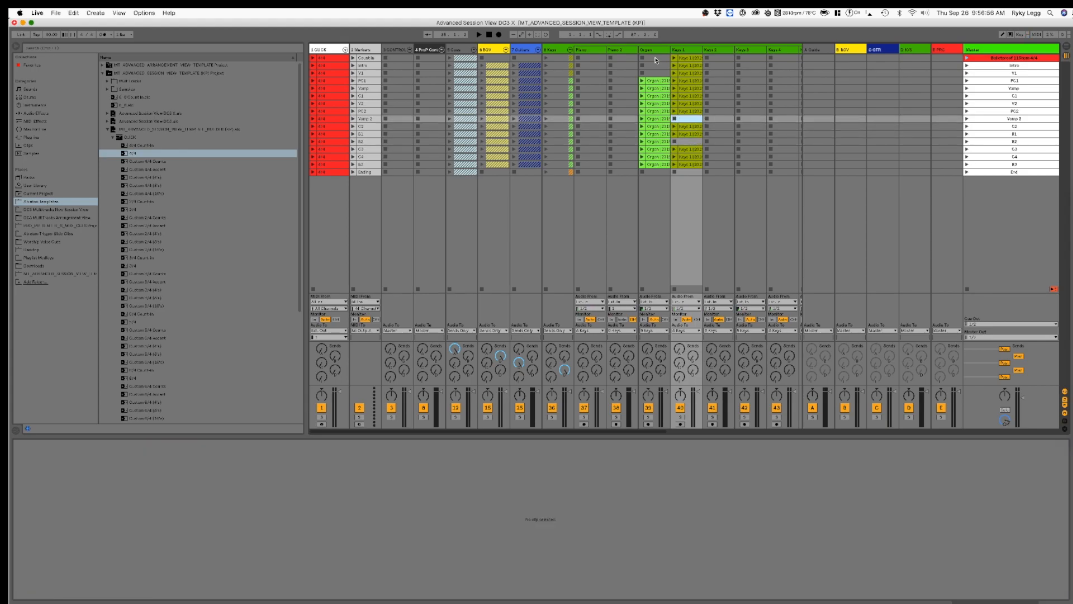
Step: Check the remaining Keys 1 clips from PC2 upward and delete the Count In clip
key("Up")
key("Up")
key("Up")
key("Up")
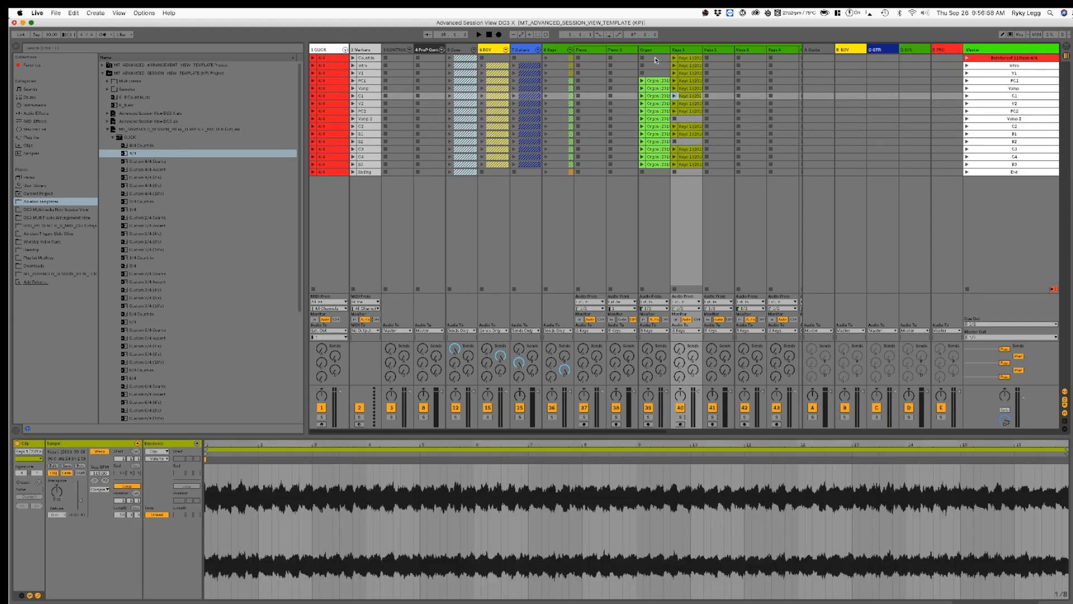
key("Up")
key("Up")
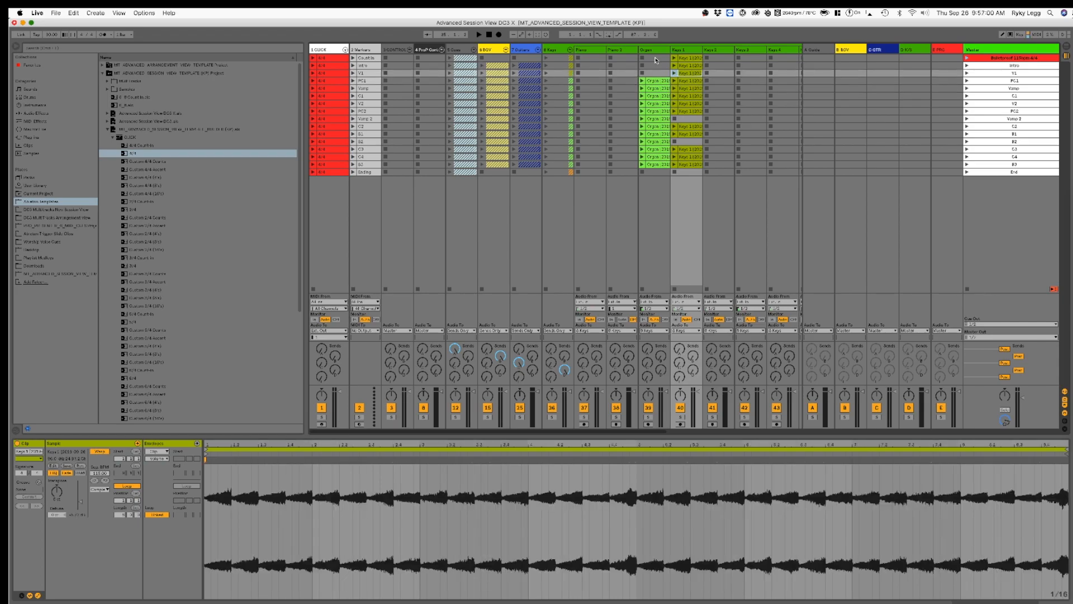
key("Up")
key("Up")
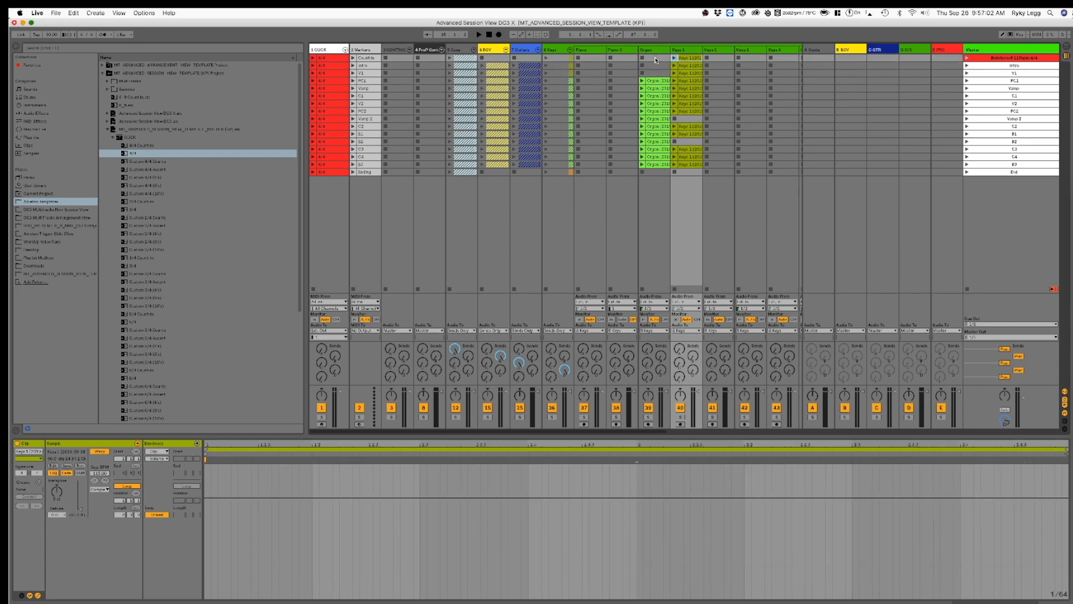
key("Delete")
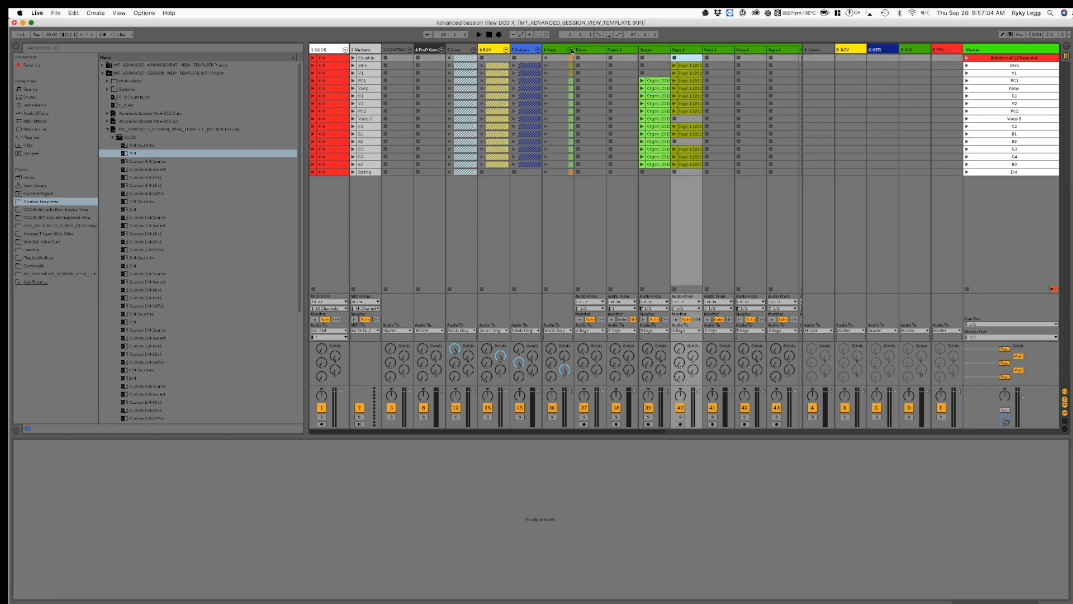
left_click(571, 50)
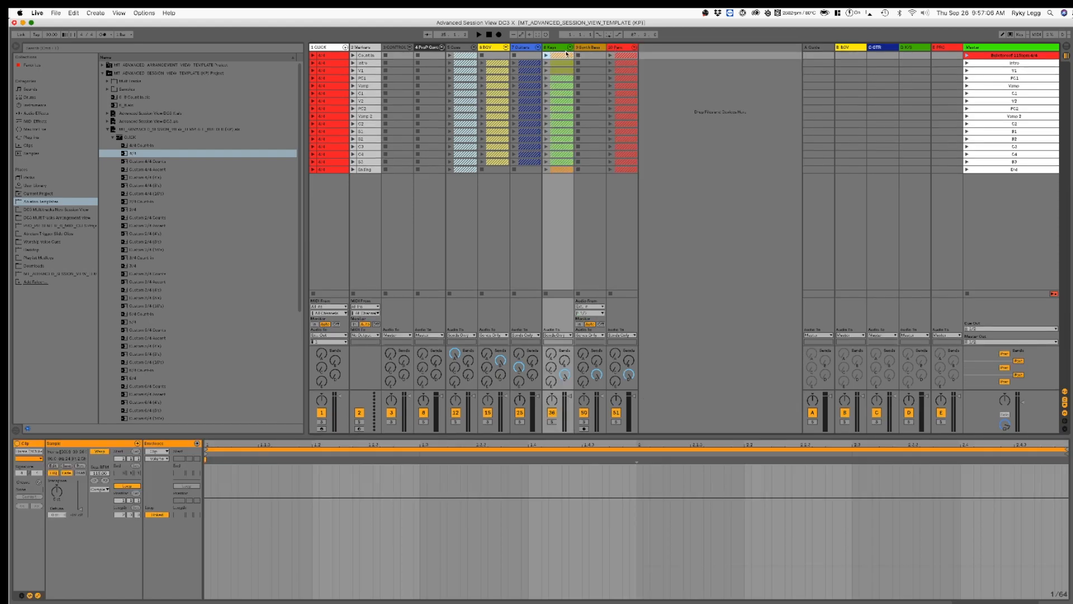
Step: Delete the orange clips on the Keys group's last track from the Count In scene down to C4
left_click(569, 48)
scroll(587, 126, "right", 5)
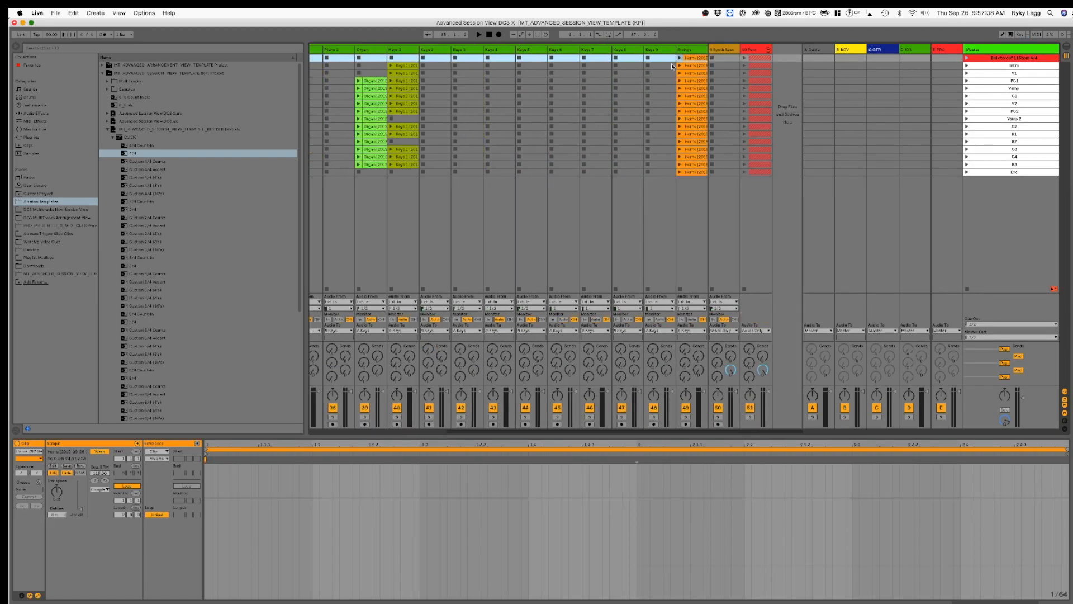
left_click(697, 58)
key("Down")
key("Up")
key("Delete")
key("Down")
key("Delete")
key("Down")
key("Delete")
key("Down")
key("Delete")
key("Down")
key("Delete")
key("Down")
key("Delete")
key("Down")
key("Delete")
key("Down")
key("Delete")
key("Down")
key("Delete")
key("Down")
key("Delete")
key("Down")
key("Delete")
key("Down")
key("Delete")
key("Down")
key("Delete")
key("Down")
key("Delete")
key("Down")
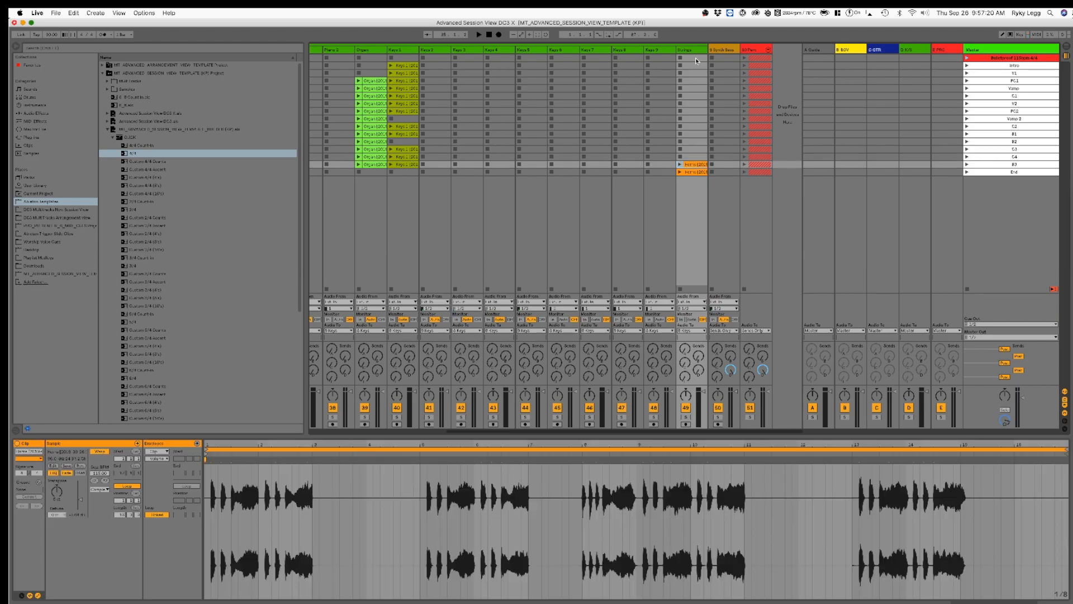
Step: Delete the End scene's orange clip on the Keys group's last track and recheck the B3 clip
key("Down")
key("Up")
key("Down")
key("Delete")
key("Up")
left_click(695, 59)
left_click(697, 158)
left_click(693, 103)
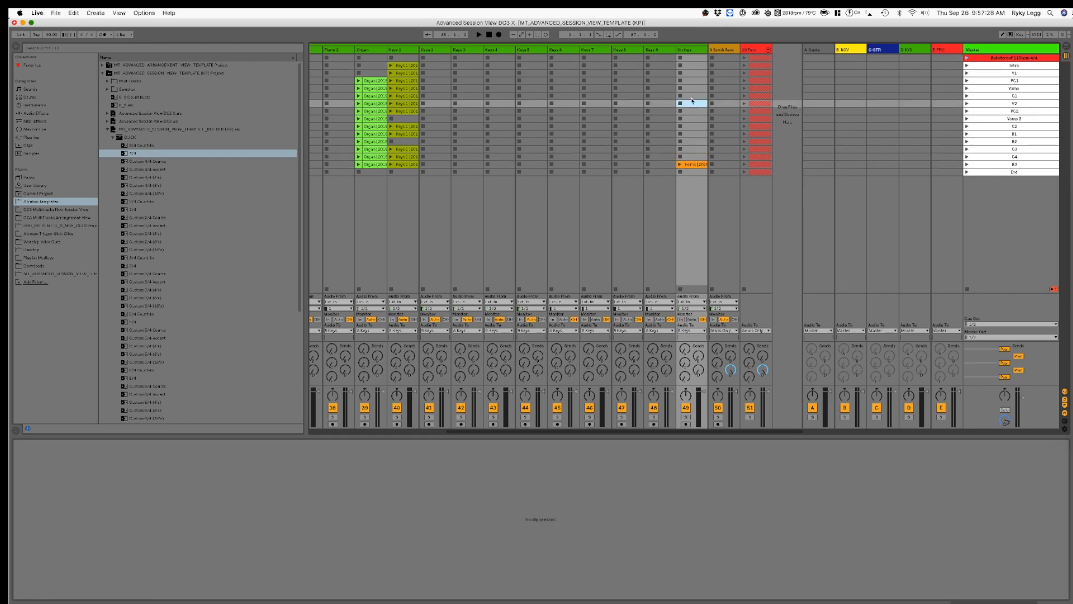
left_click(698, 164)
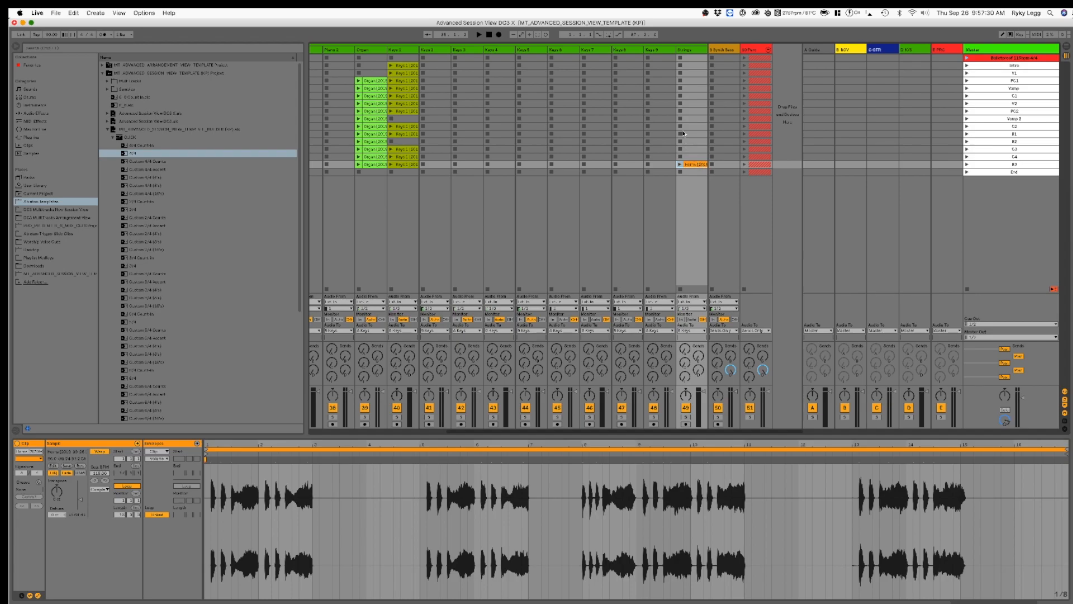
Step: Switch from the Keys group to the Perc group and deactivate all clips on the Drums track
scroll(682, 133, "left", 5)
left_click(570, 50)
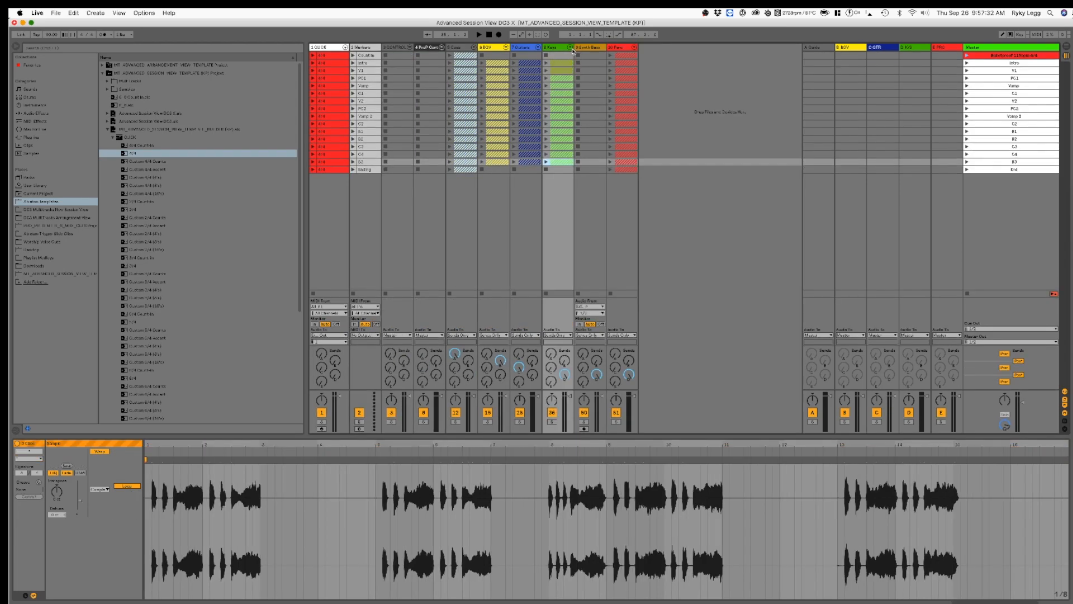
left_click(635, 48)
left_click(653, 59)
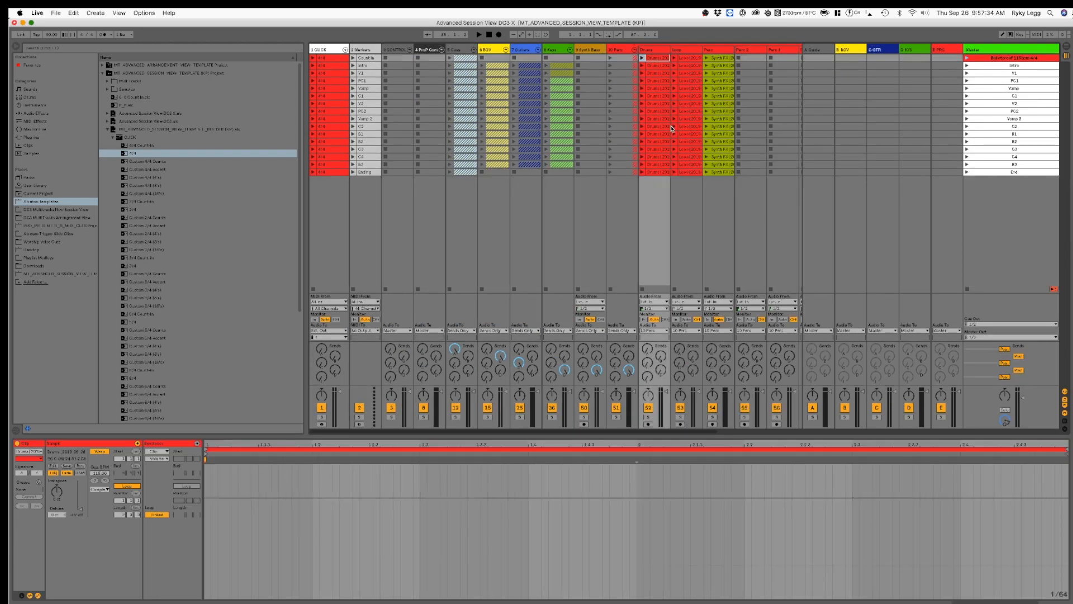
left_click(659, 173, "shift")
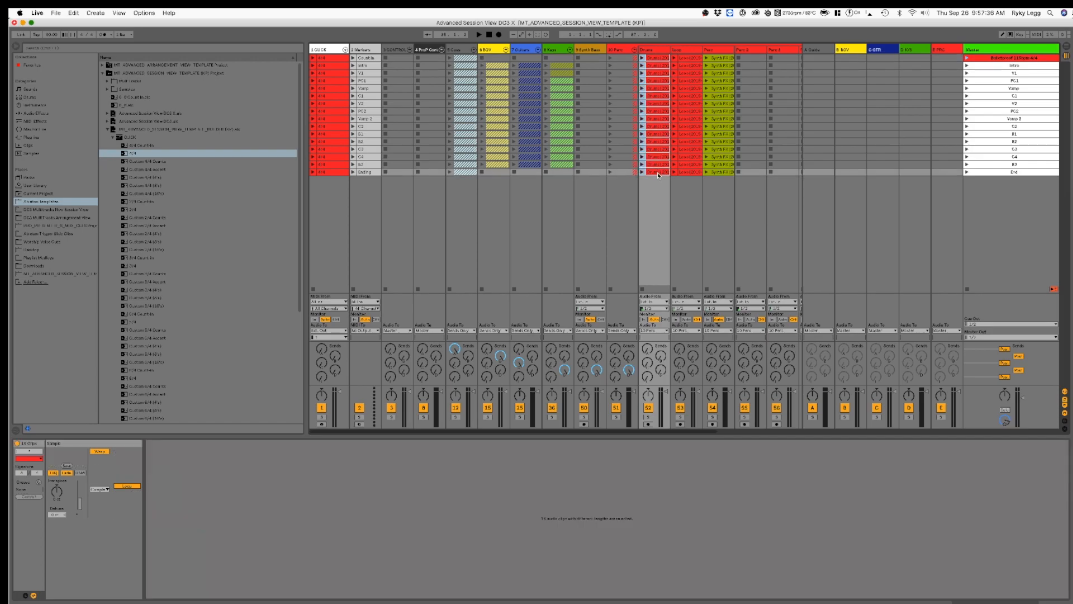
Step: Delete the Count In clip from the Drums track and check the clips below it down to V2
left_click(654, 59)
key("Delete")
key("Down")
key("Down")
key("Down")
key("Down")
Step: Check the remaining Drums clips and delete the End scene's clips from the Drums and Loop tracks
key("Down")
key("Down")
key("Down")
key("Down")
key("Down")
key("Down")
key("Down")
key("Down")
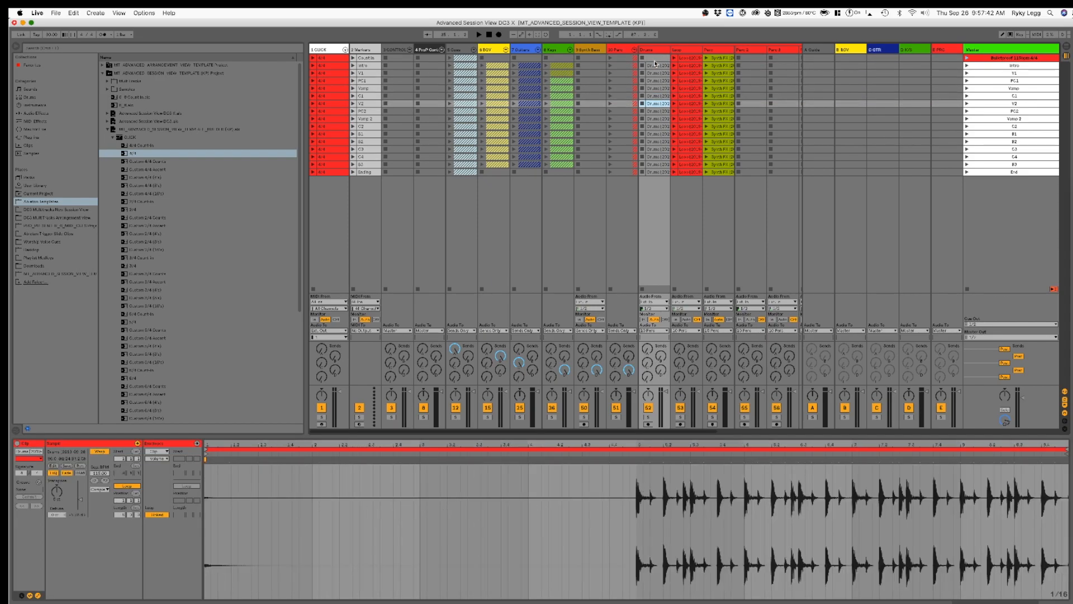
key("Down")
key("Down")
key("Down")
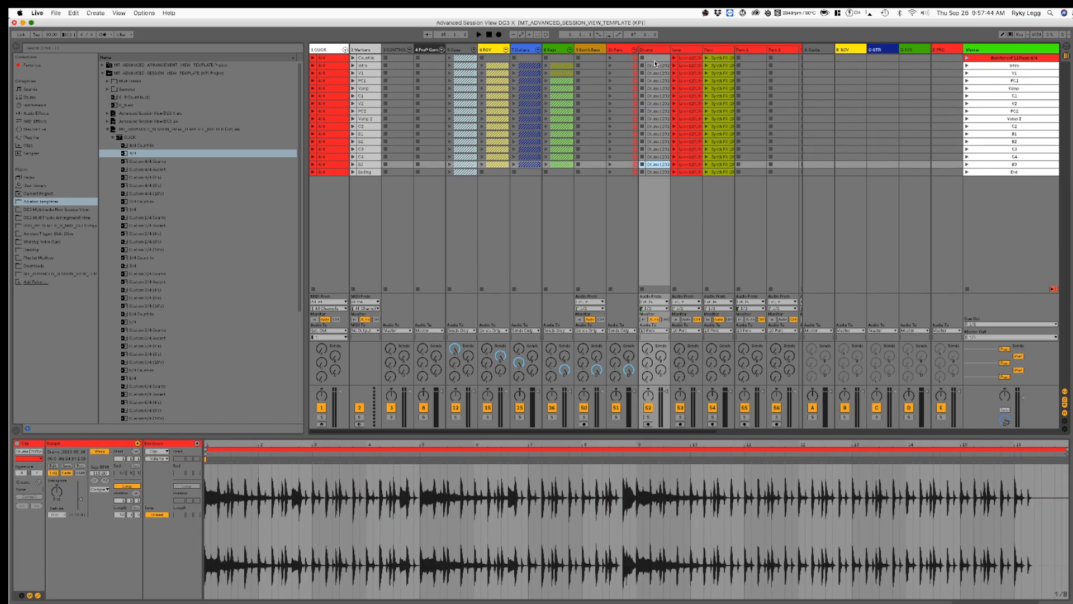
key("Delete")
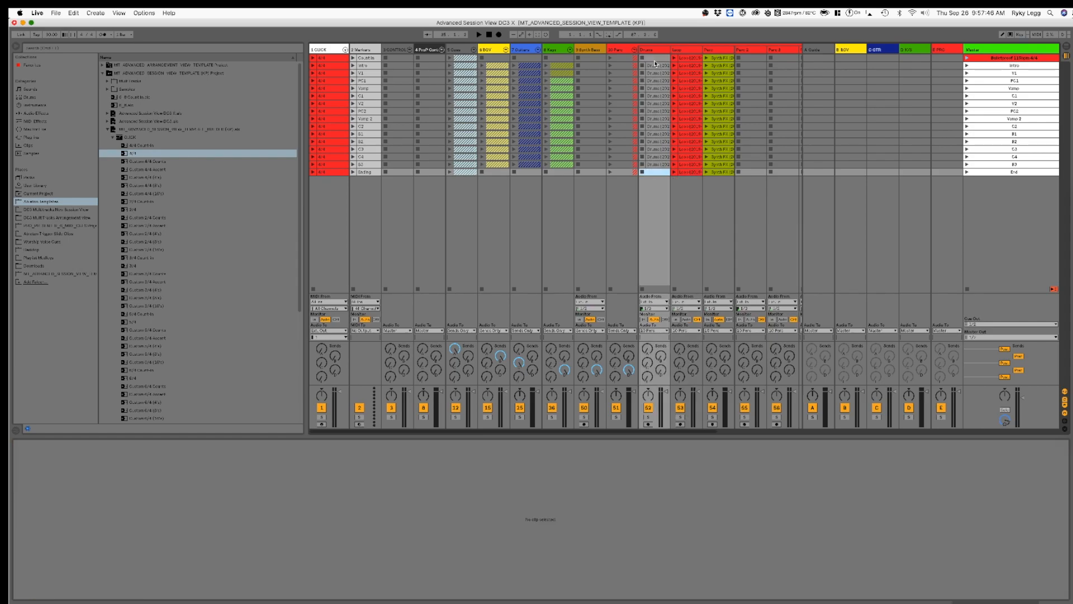
key("Right")
key("Delete")
Step: Check the Loop clips from B3 upward, delete the Count In clip, and select the Perc track's Count In clip
key("Up")
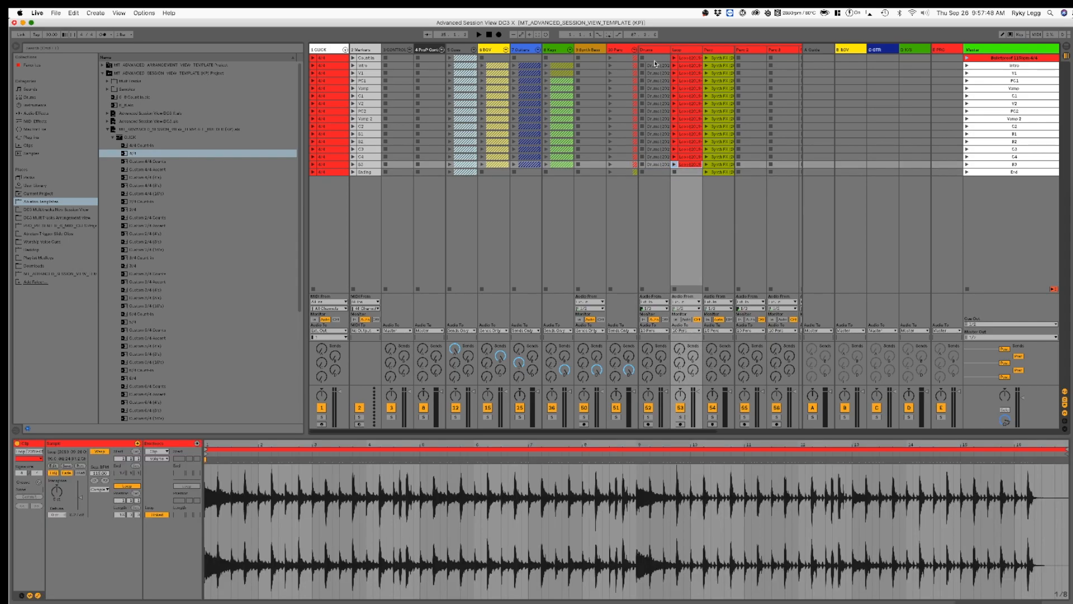
key("Up")
key("Up")
key("Up")
key("Up")
key("Up")
key("Up")
key("Up")
key("Up")
key("Up")
key("Up")
key("Up")
key("Up")
key("Up")
key("Up")
key("Right")
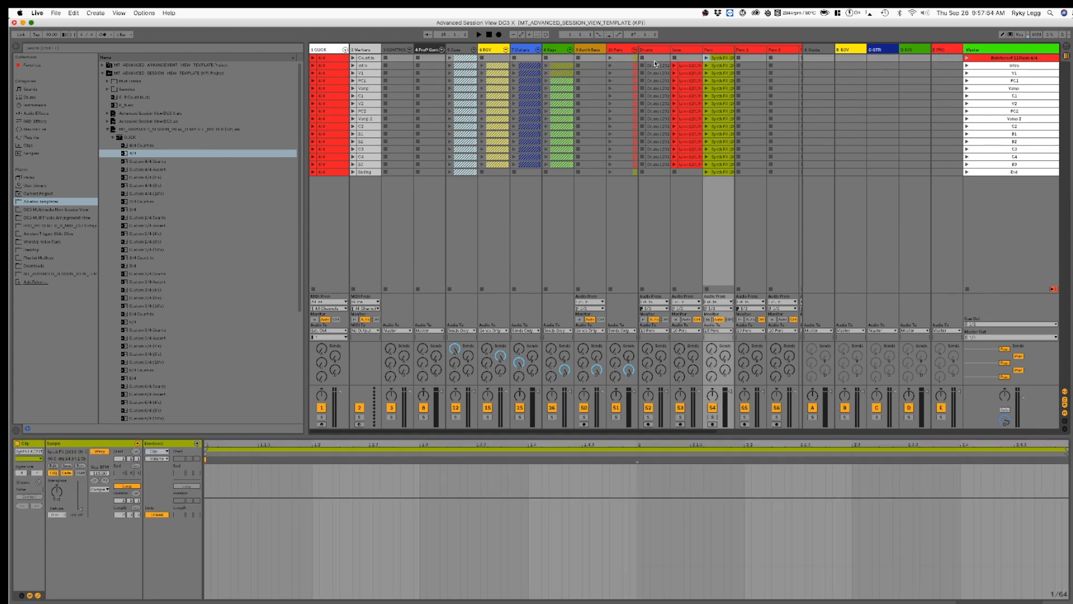
Step: Delete the Count In, V1 and PC1 clips from the Perc track, keeping the Intro clip
key("Down")
key("Up")
key("Delete")
key("Down")
key("Down")
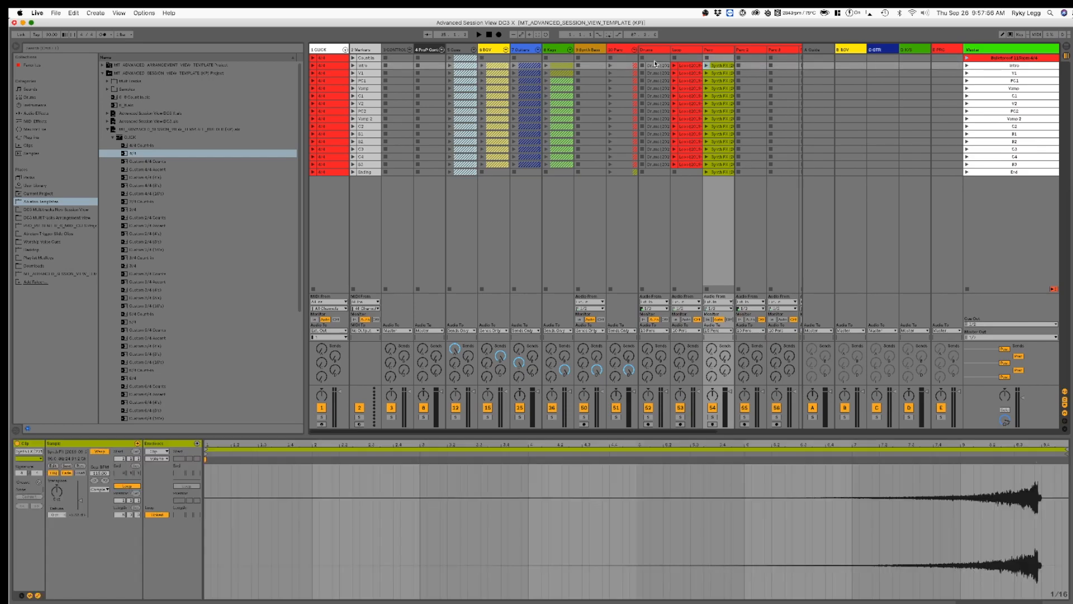
key("Delete")
key("Down")
key("Delete")
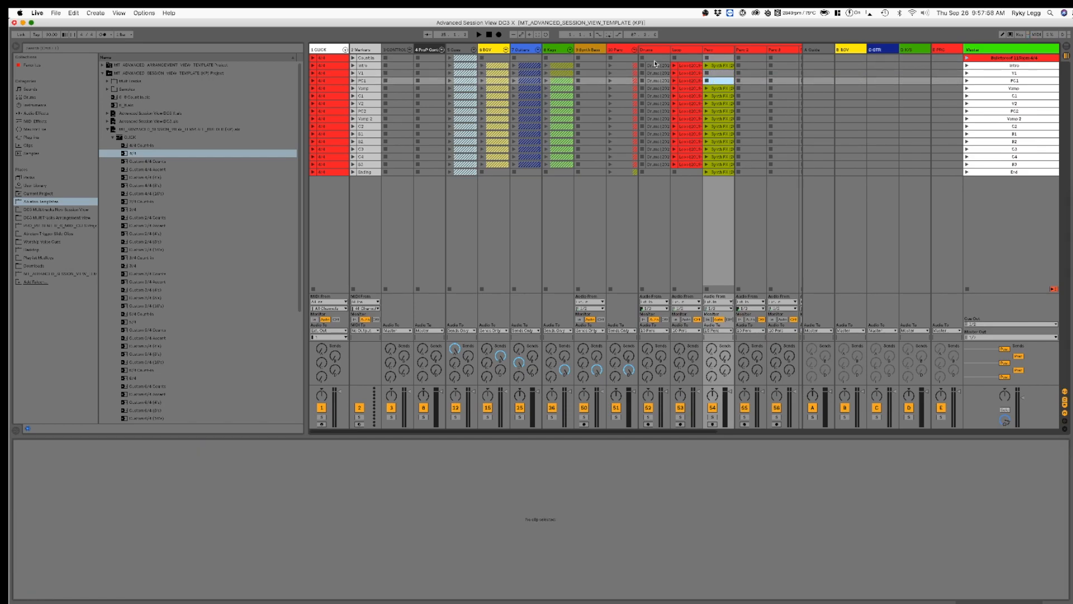
Step: Check the Perc track's clips from Vamp through PC2 and delete the V2 and PC2 clips
key("Down")
key("Down")
key("Down")
key("Down")
key("Up")
key("Up")
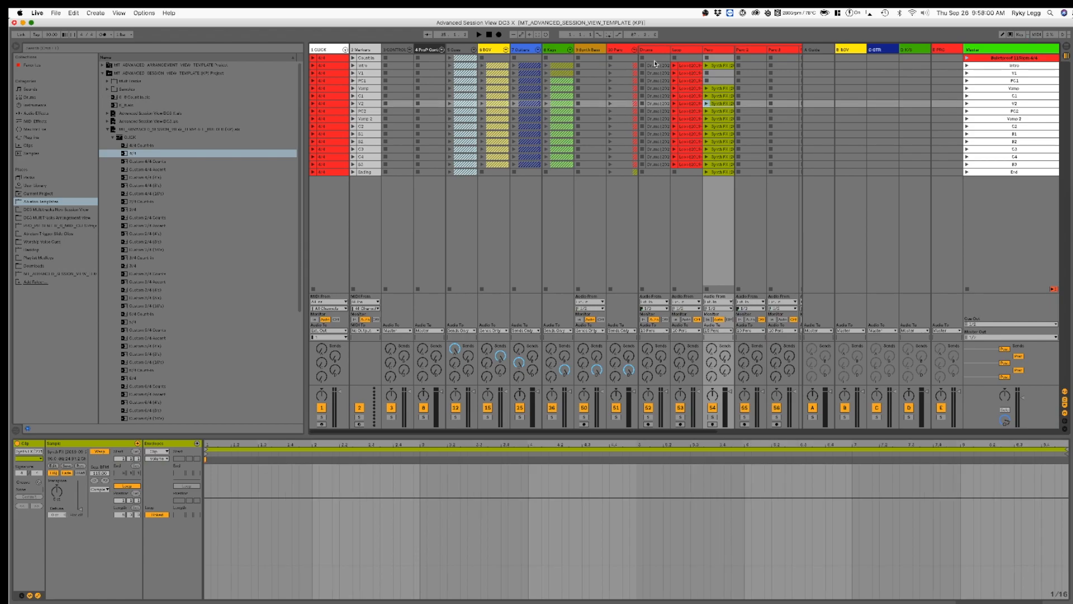
key("Down")
key("Delete")
key("Down")
key("Delete")
Step: Check the Perc track's remaining clips and delete the B1 and End scene clips
key("Down")
key("Down")
key("Down")
key("Delete")
key("Down")
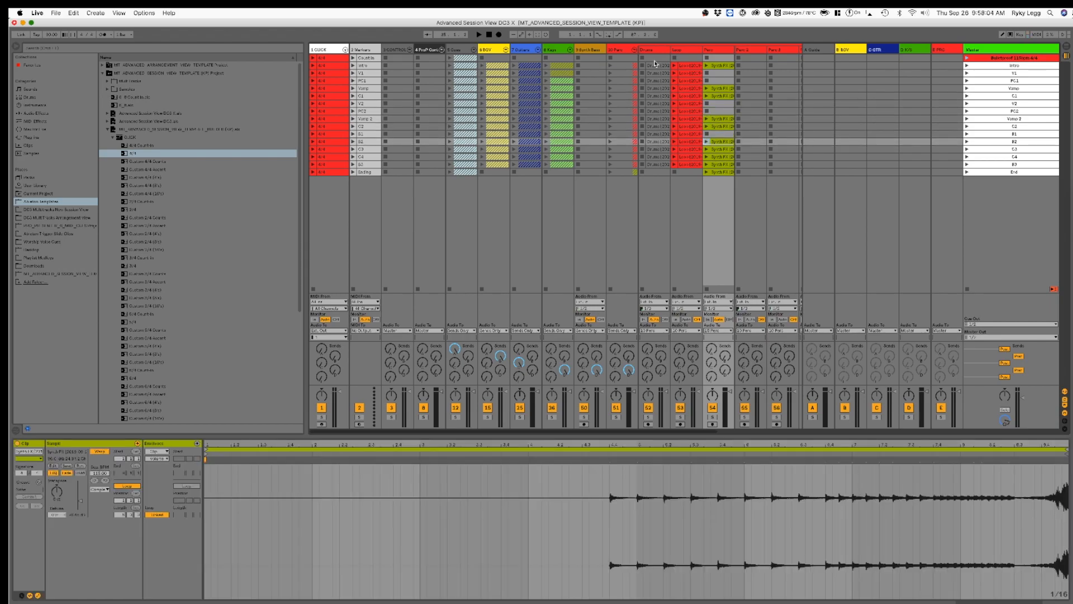
key("Down")
key("Down")
key("Down")
key("Down")
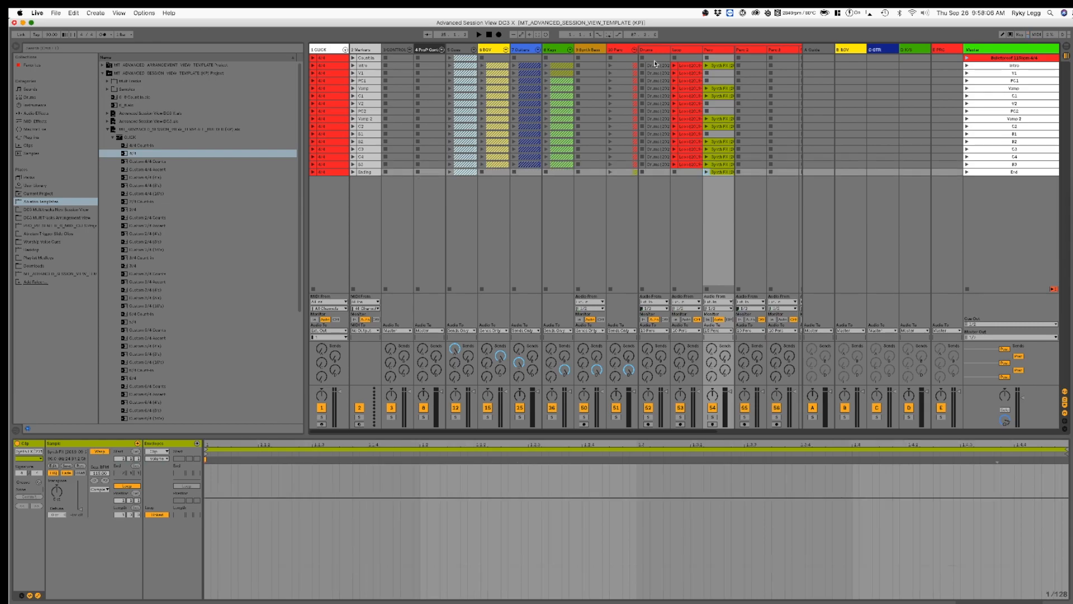
key("Delete")
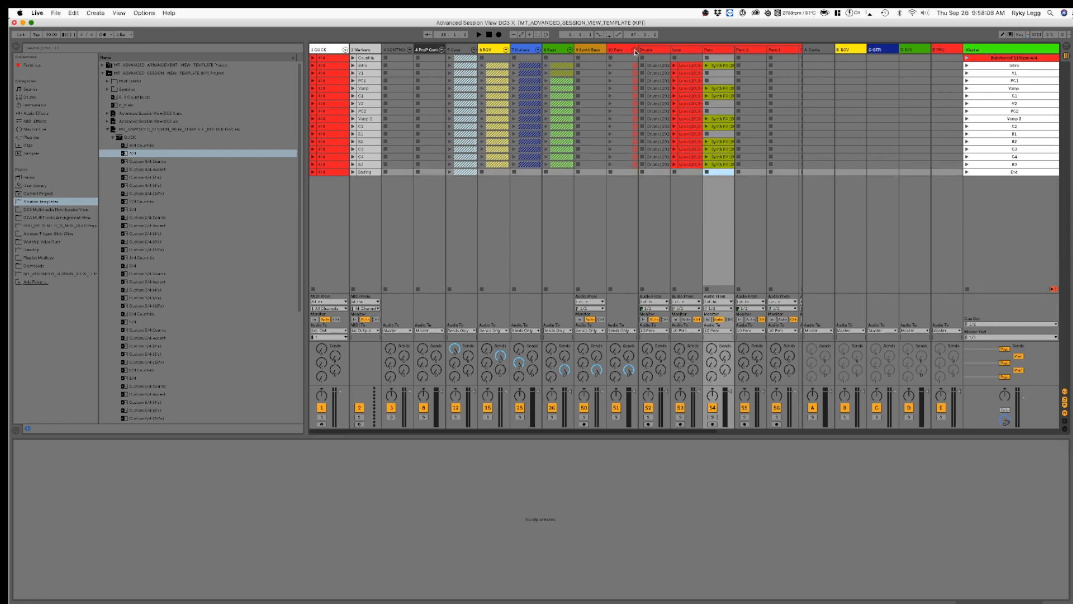
Step: Fold the Perc group, unfold the CONTROL group and select the Next track
left_click(634, 49)
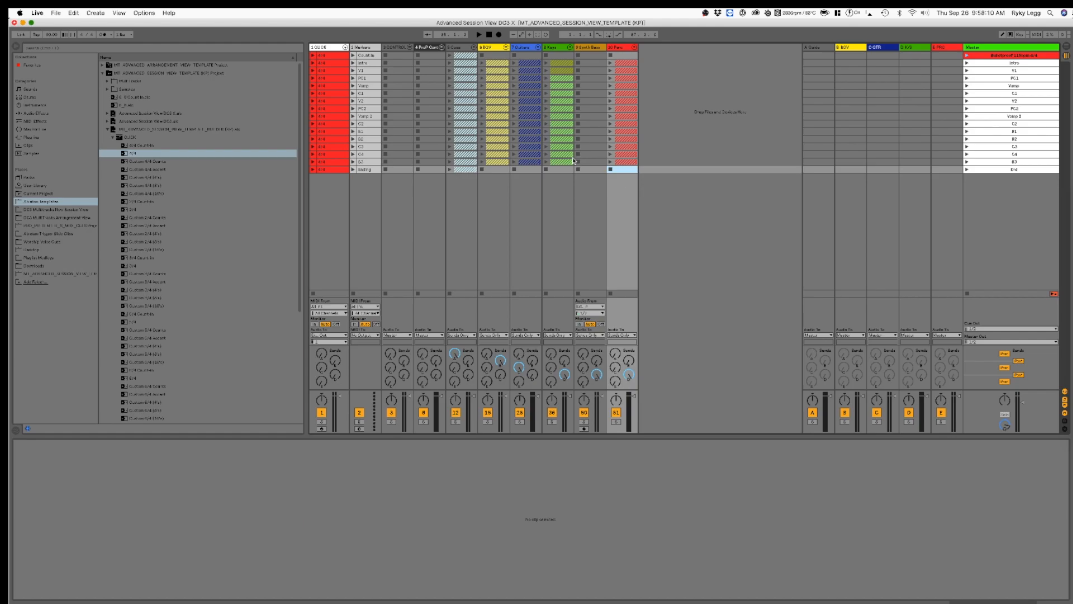
left_click(410, 48)
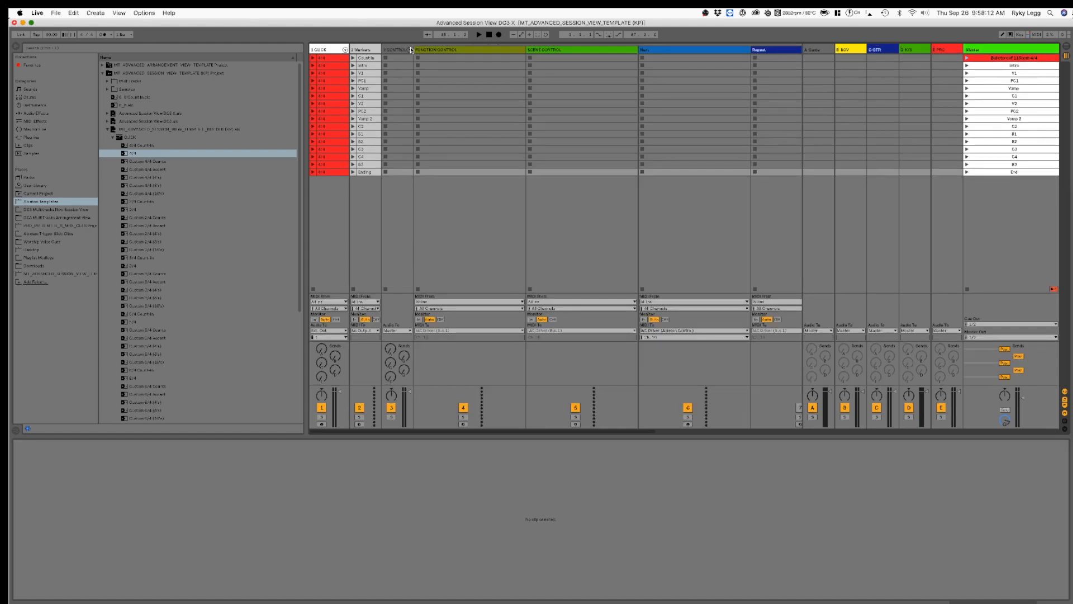
left_click(411, 49)
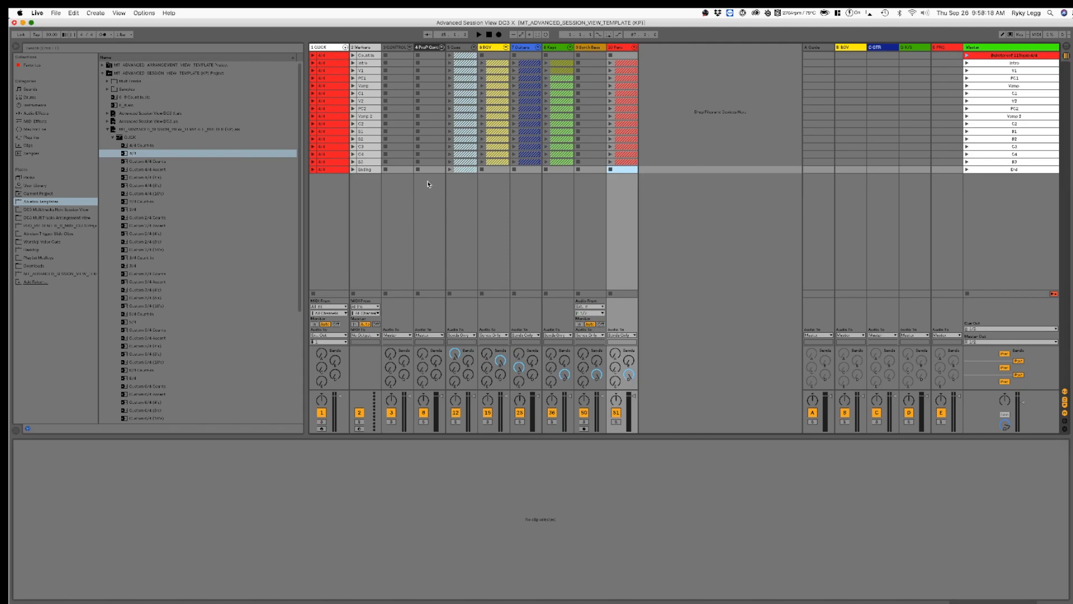
left_click(409, 48)
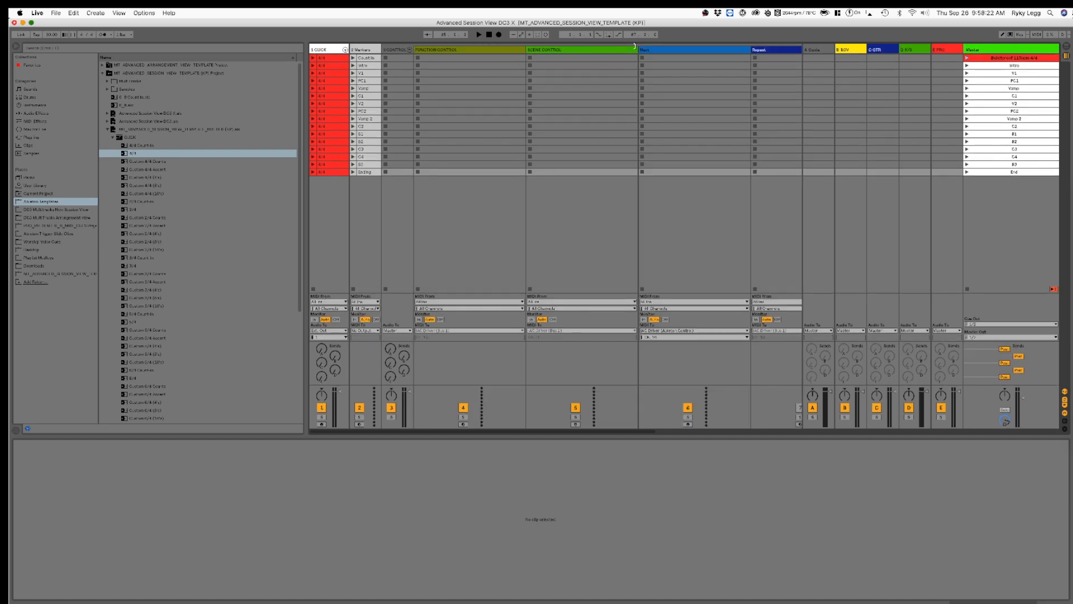
left_click(687, 198)
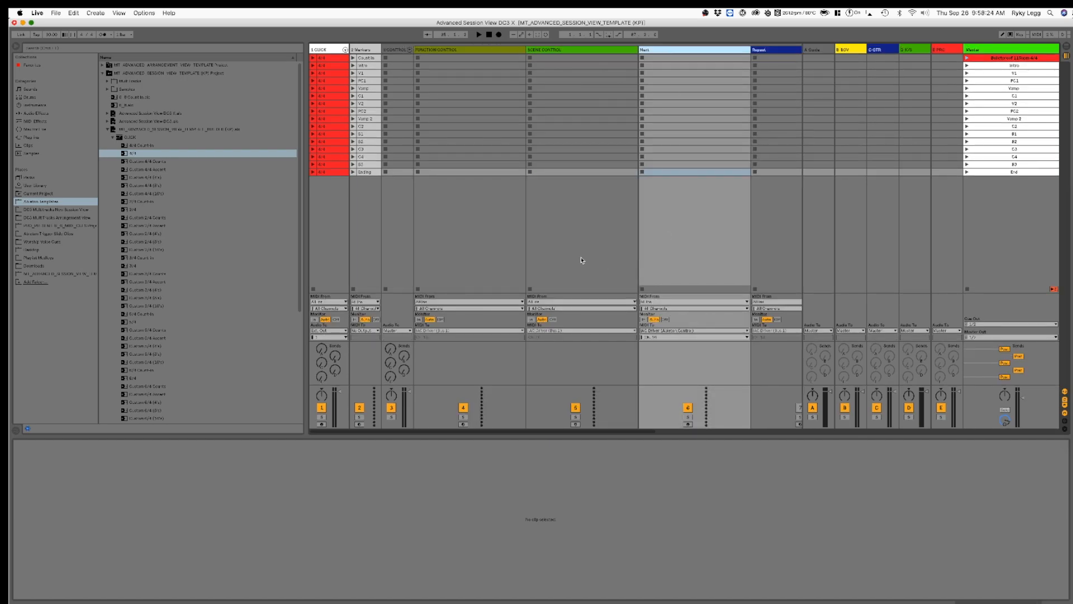
Step: Collapse the template's CLICK folder in the browser, expand its Next folder and look through the Bar Next clips
left_click(113, 138)
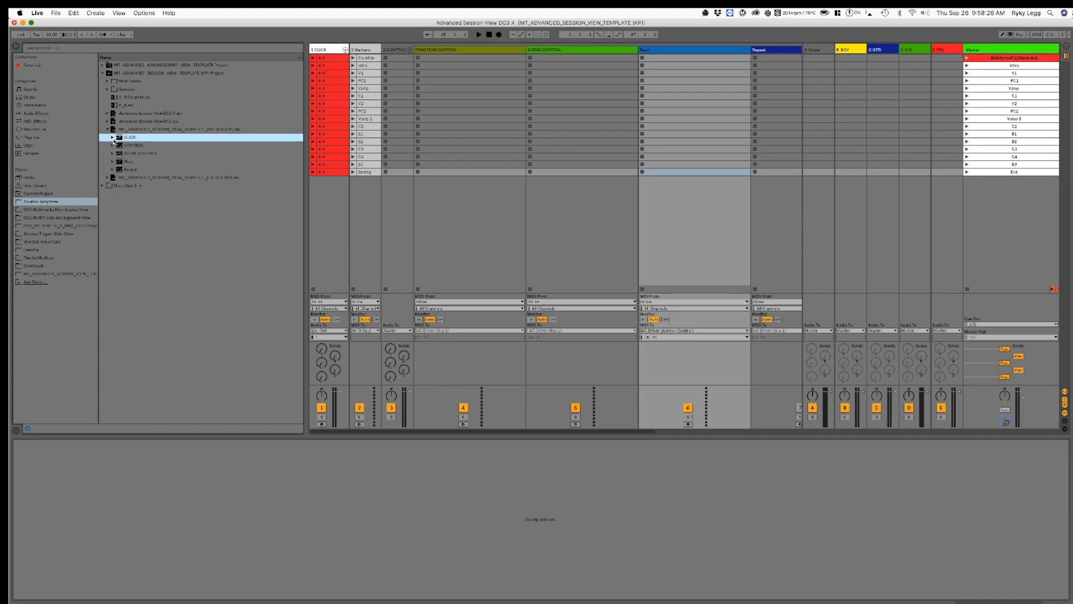
left_click(174, 130)
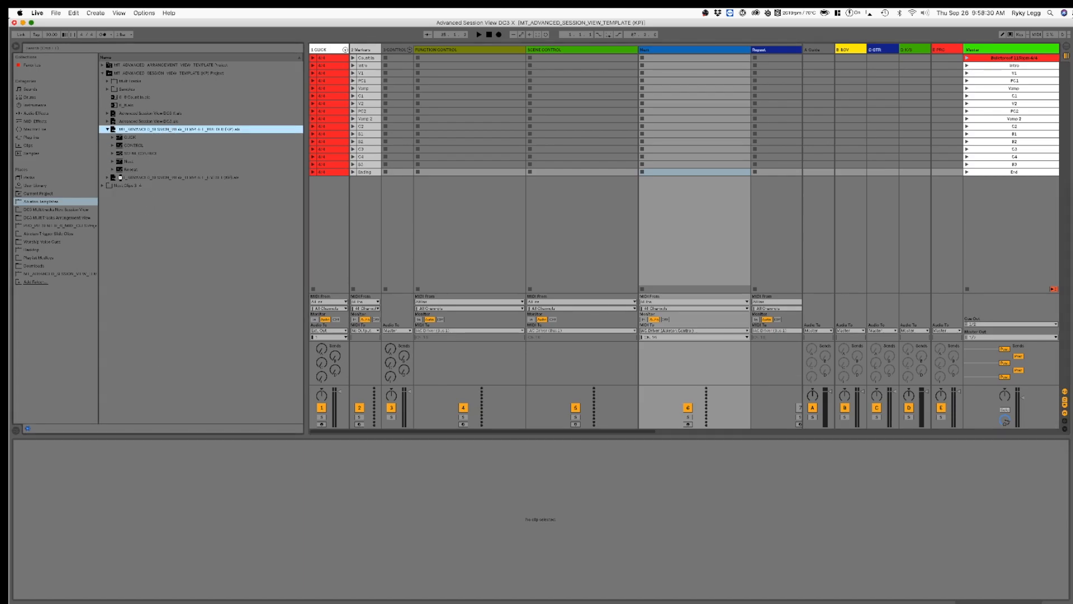
left_click(113, 161)
scroll(133, 192, "down", 1)
scroll(157, 162, "down", 2)
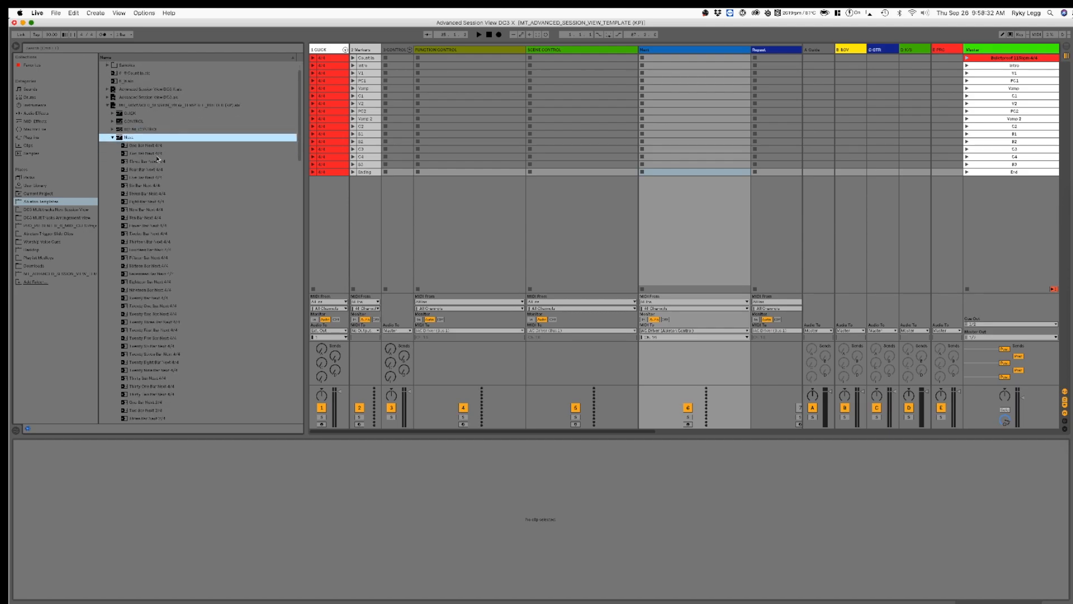
left_click(168, 379)
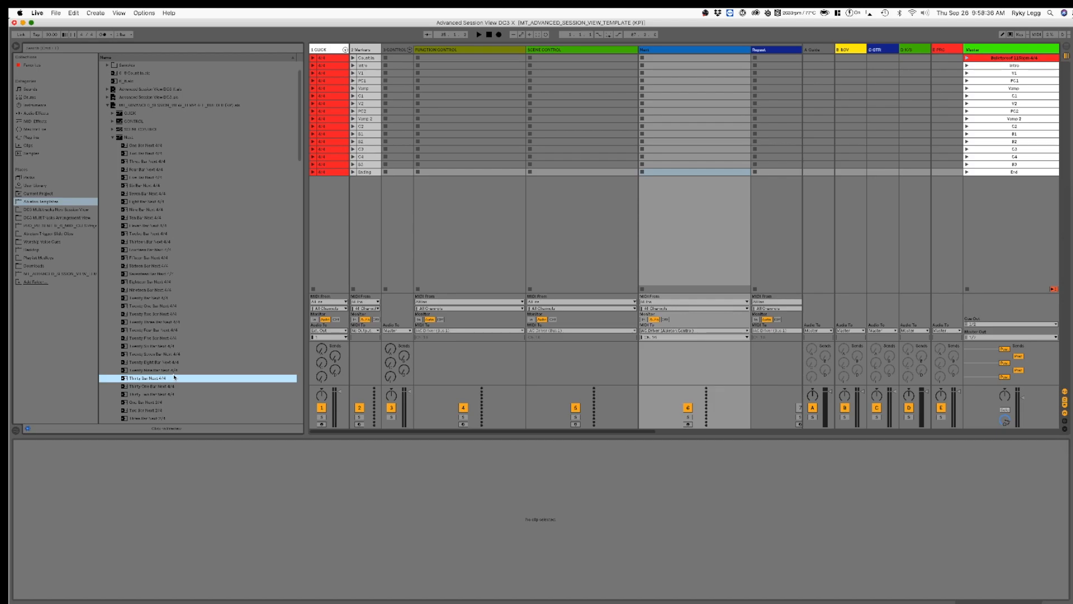
scroll(175, 370, "down", 5)
scroll(174, 369, "up", 6)
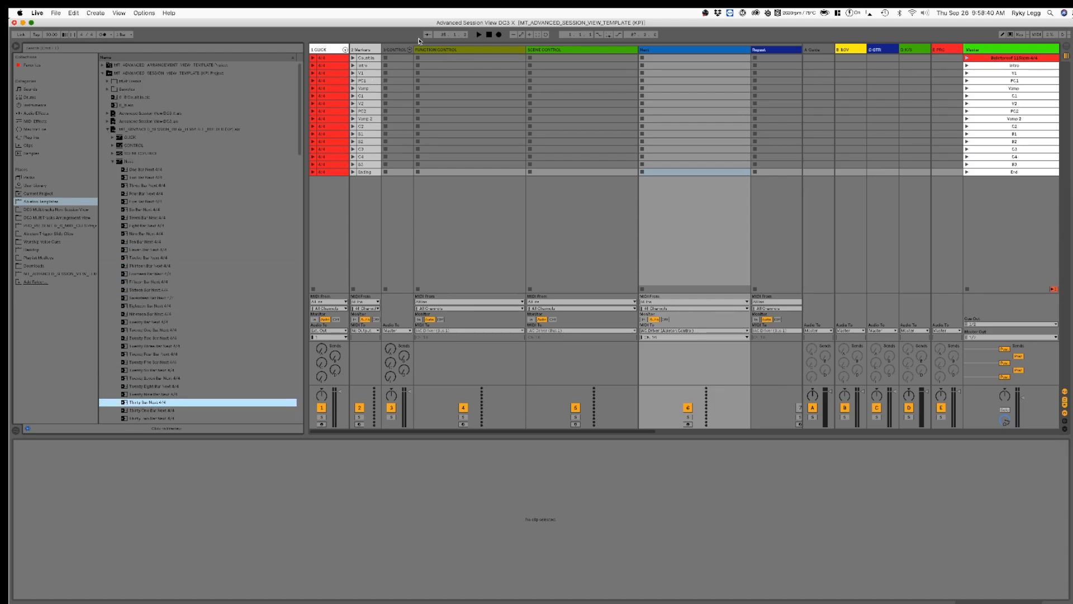
Step: Check the Count In and Intro marker lengths, placing Two Bar Next 4/4 and Eight Bar Next 4/4 in their respective Next track slots
left_click(367, 60)
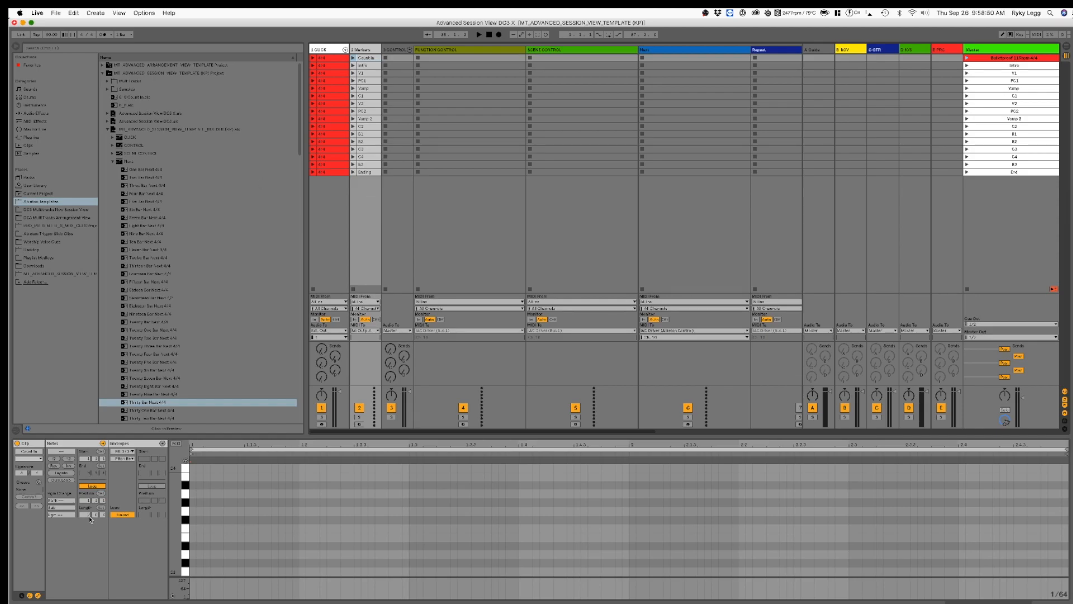
left_click(149, 178)
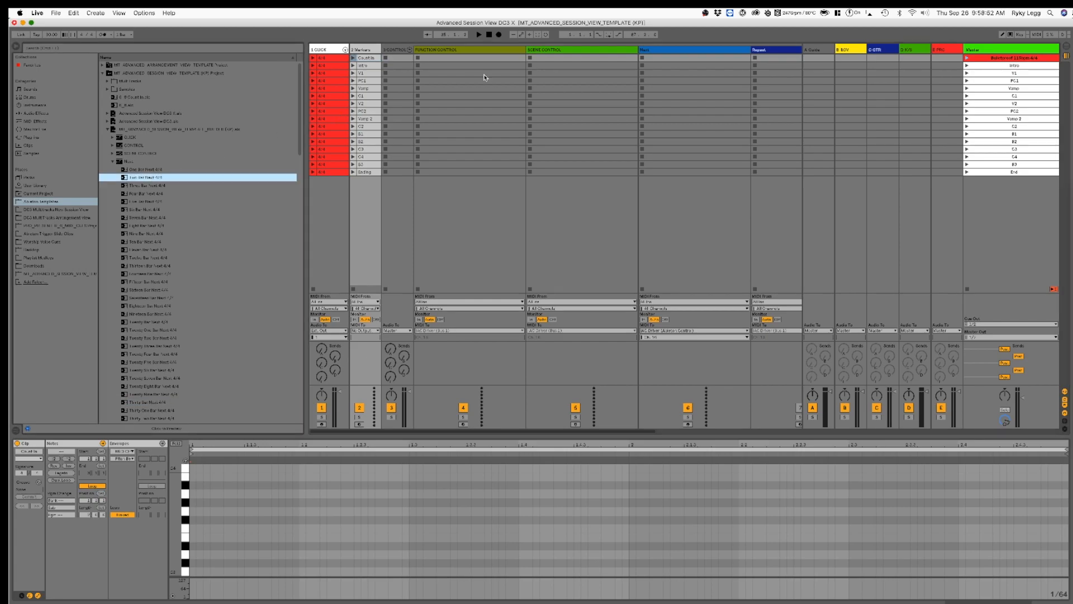
left_click_drag(676, 55, 672, 61)
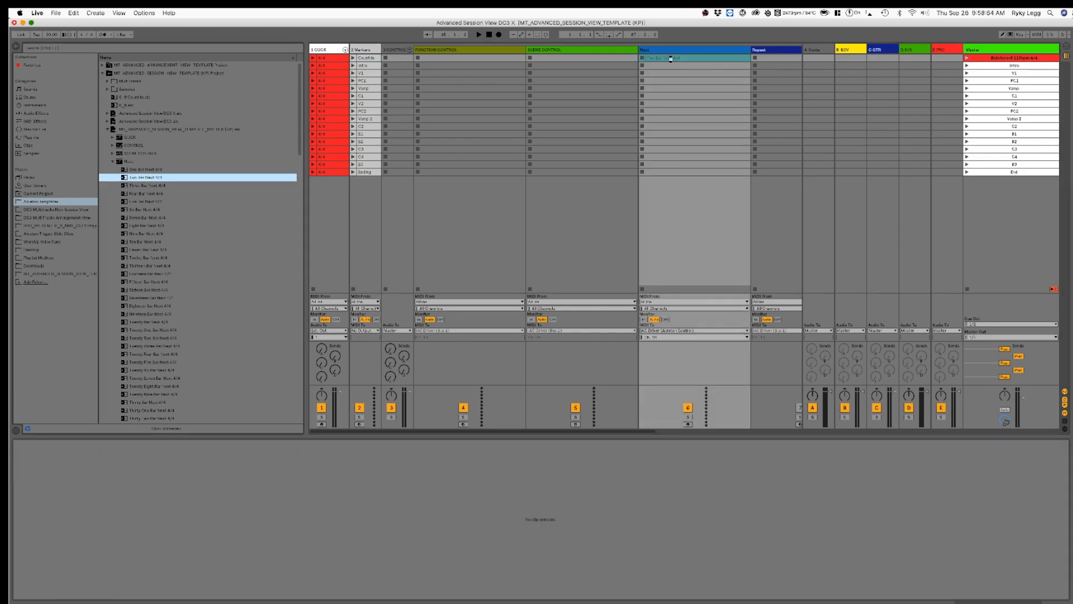
left_click(369, 66)
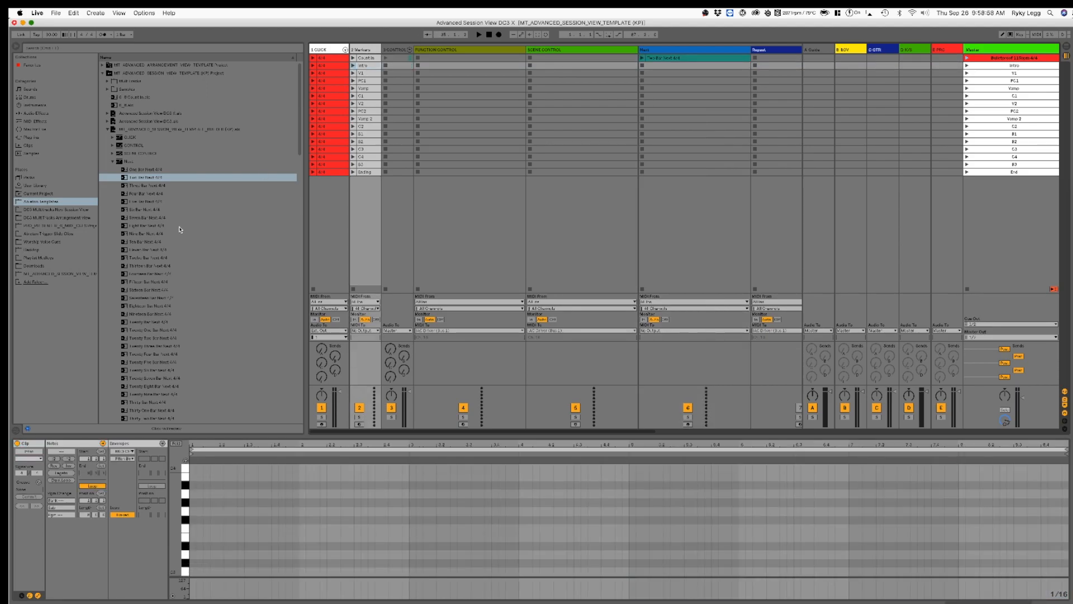
left_click_drag(144, 226, 405, 167)
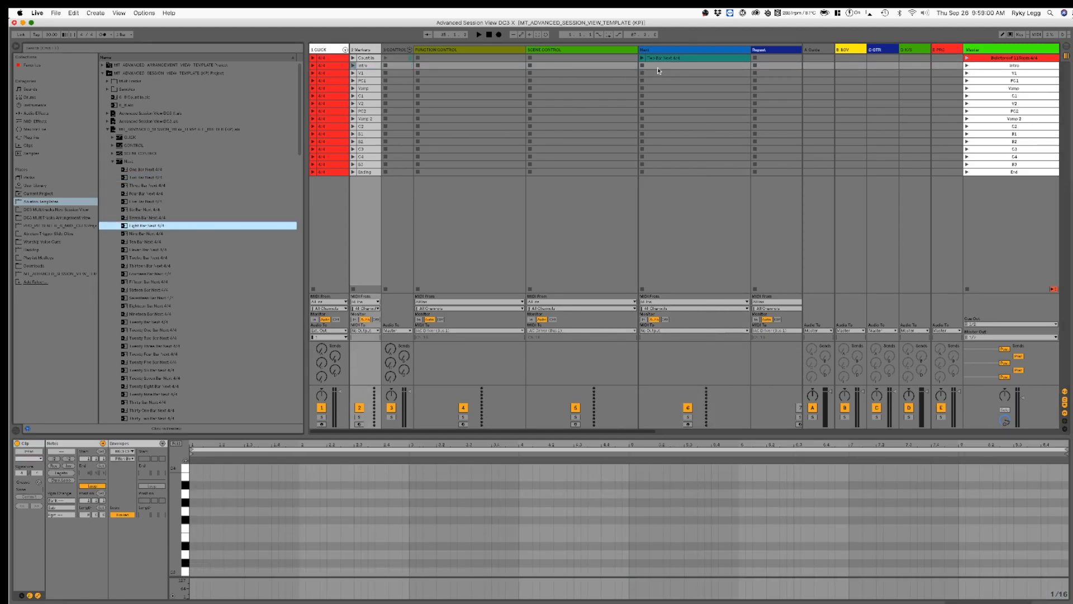
left_click_drag(659, 70, 664, 68)
Step: Check the V1 and PC1 marker lengths, placing Eight Bar Next 4/4 and Four Bar Next 4/4 in their respective Next track slots
left_click(368, 74)
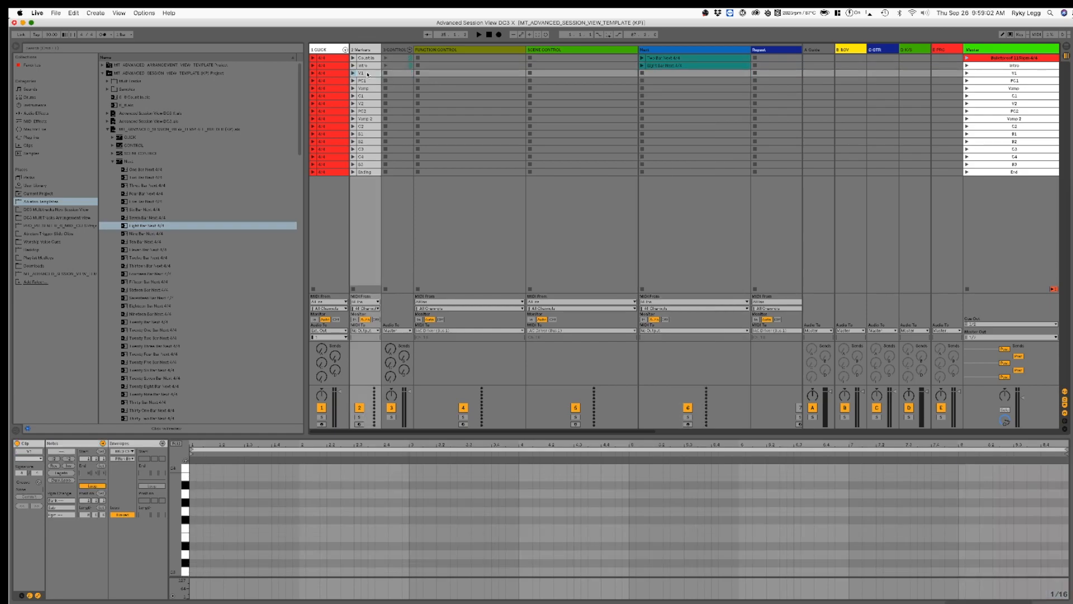
left_click_drag(141, 229, 663, 81)
left_click(372, 81)
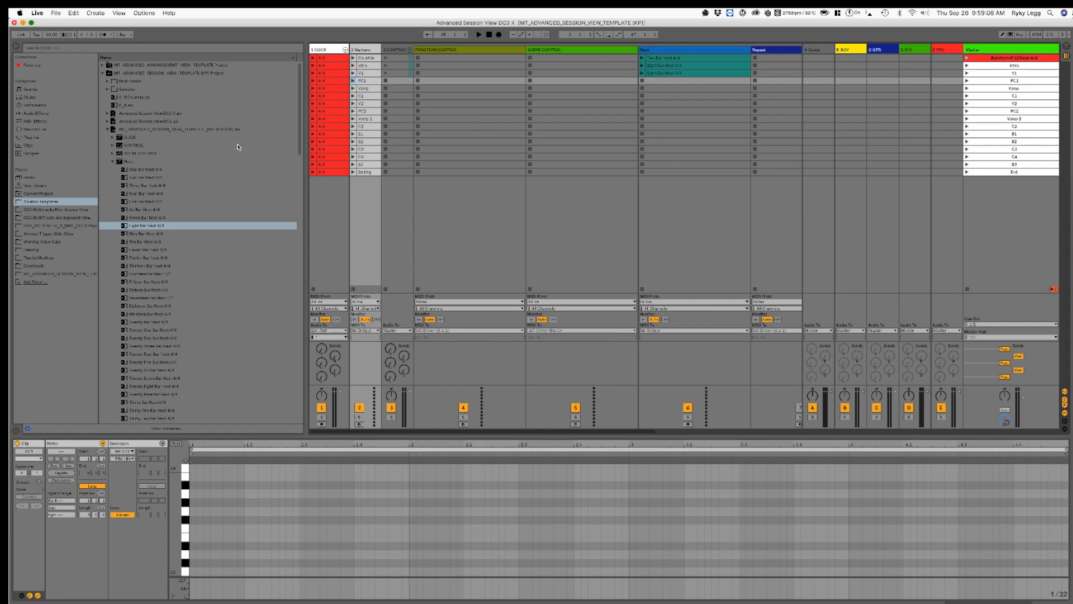
left_click(142, 194)
left_click_drag(718, 86, 699, 83)
Step: Check the Vamp and C1 marker lengths, placing Two Bar Next 4/4 and Sixteen Bar Next 4/4 in their respective Next track slots
left_click(363, 90)
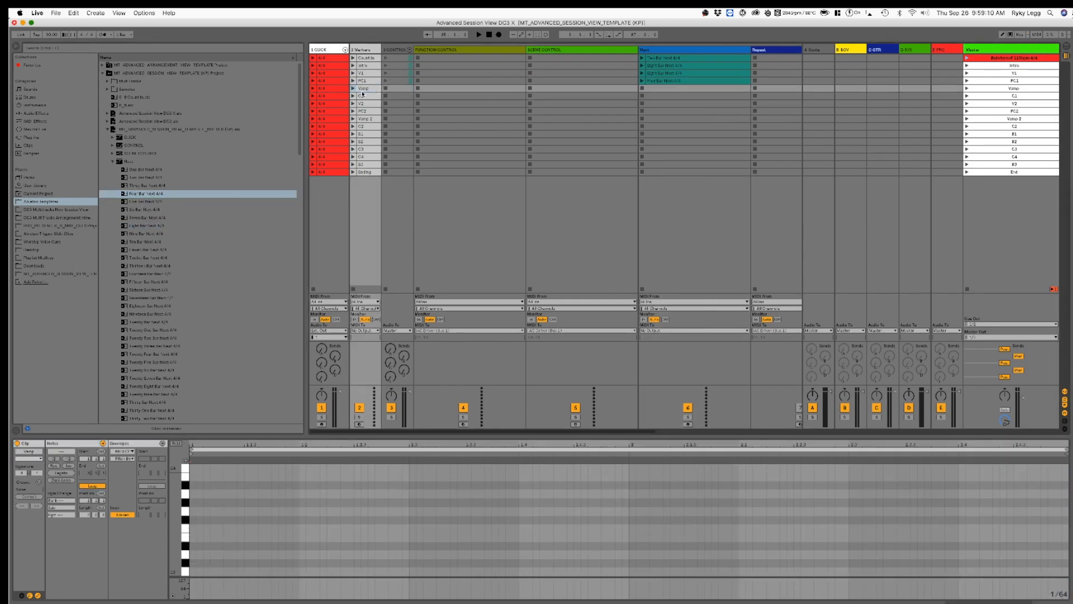
left_click_drag(142, 178, 704, 90)
left_click(362, 97)
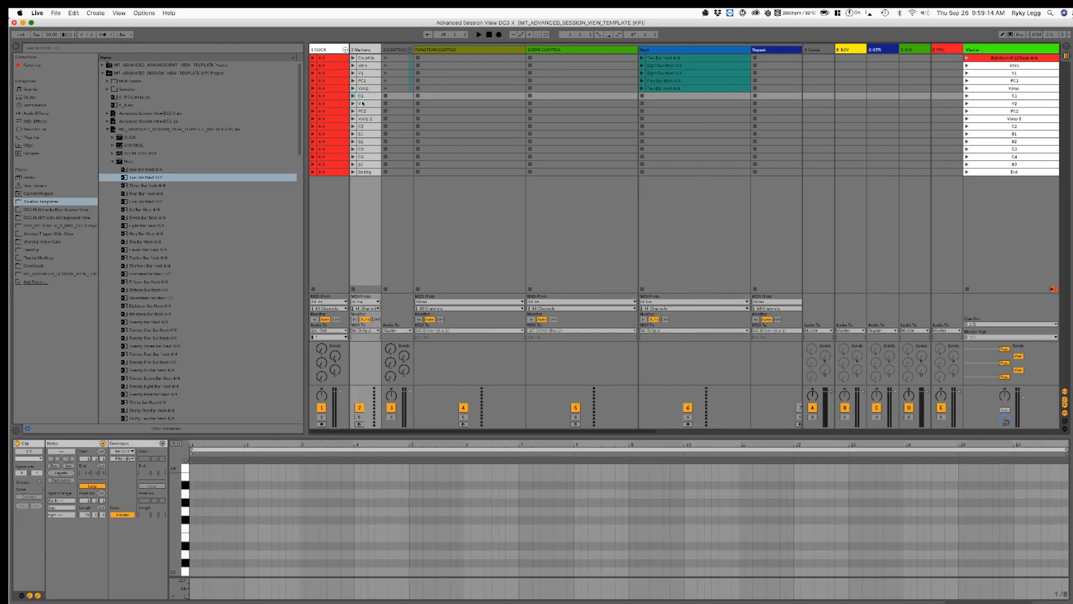
left_click(140, 291)
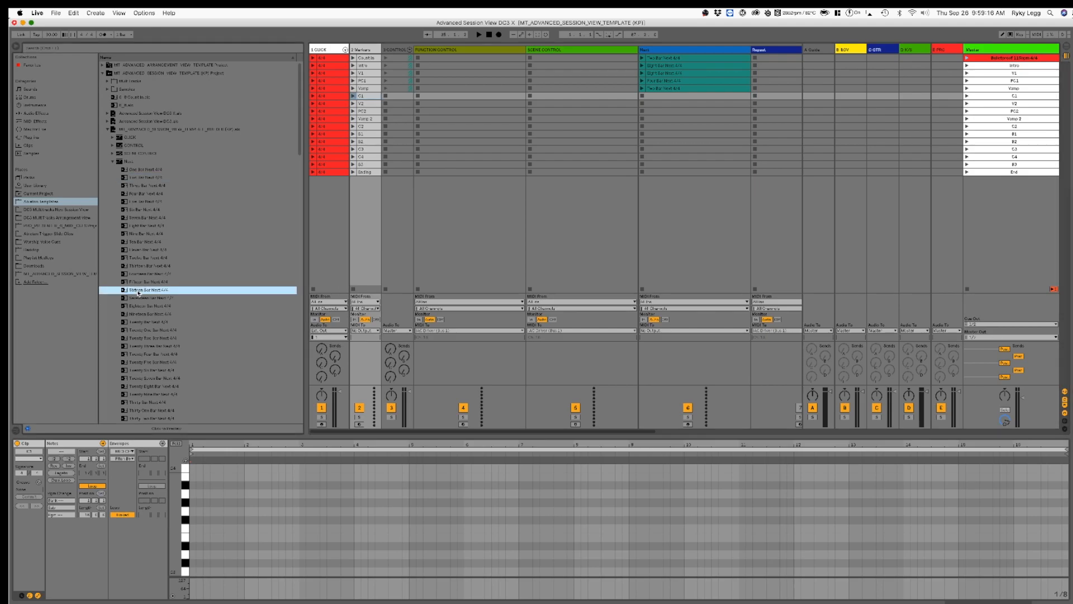
left_click_drag(685, 104, 687, 96)
Step: Check the V2 and PC2 marker lengths, placing Eight Bar Next 4/4 and Four Bar Next 4/4 in their respective Next track slots
left_click(373, 103)
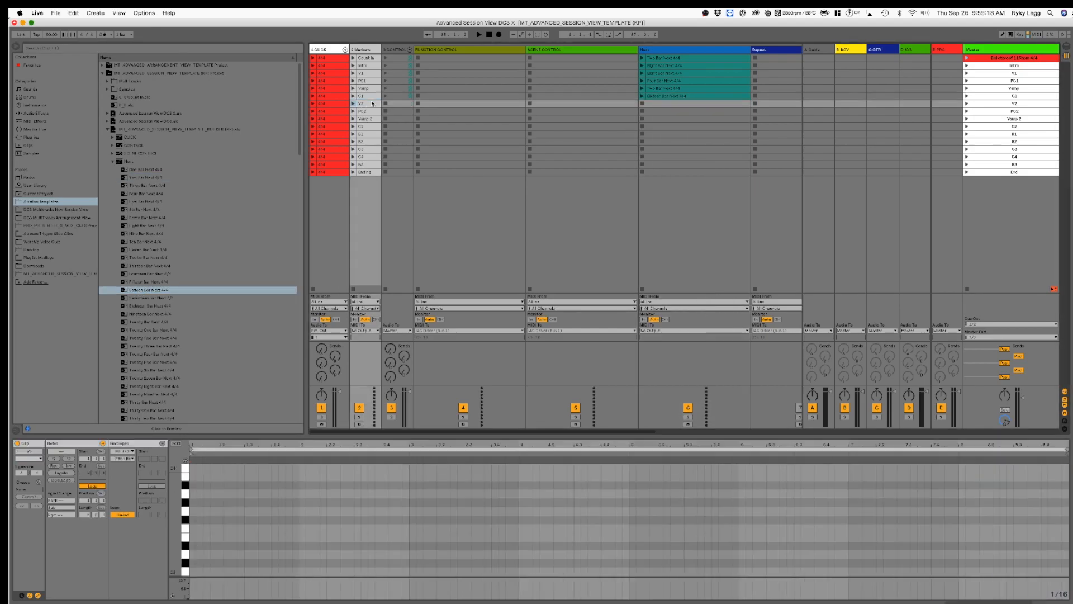
left_click_drag(148, 226, 662, 107)
left_click(369, 111)
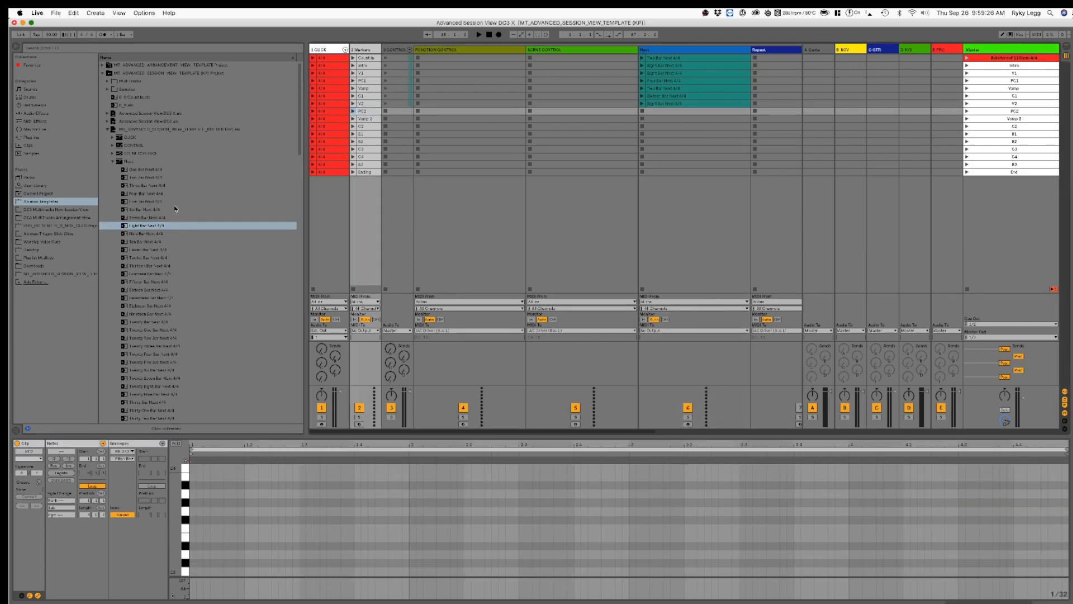
left_click_drag(144, 193, 665, 112)
Step: Check the Vamp 2 and C2 marker lengths, placing Two Bar Next 4/4 and Sixteen Bar Next 4/4 in their respective Next track slots
left_click(369, 119)
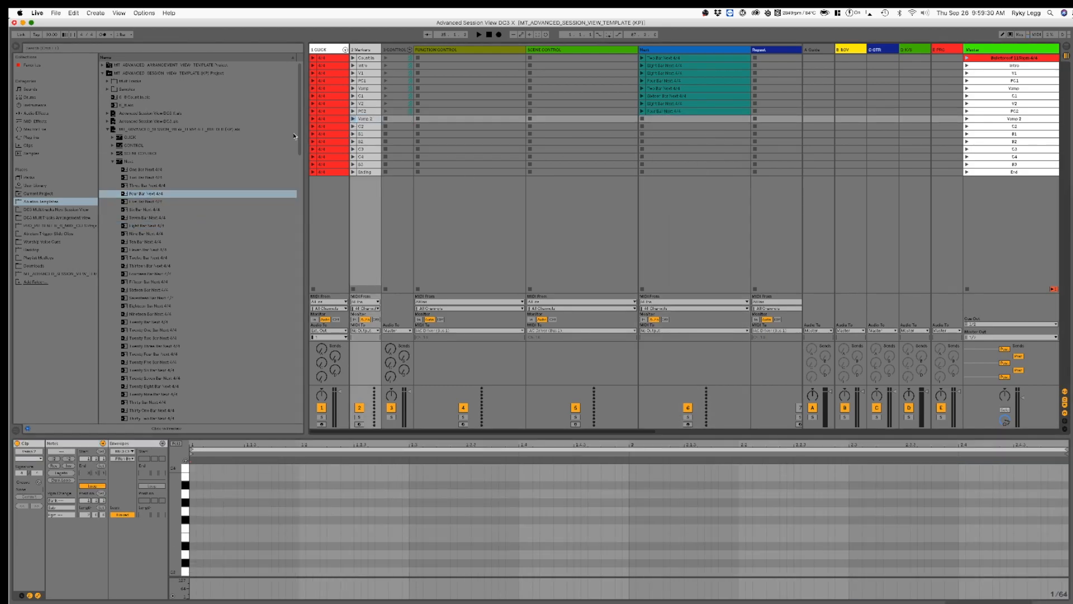
left_click_drag(145, 177, 678, 121)
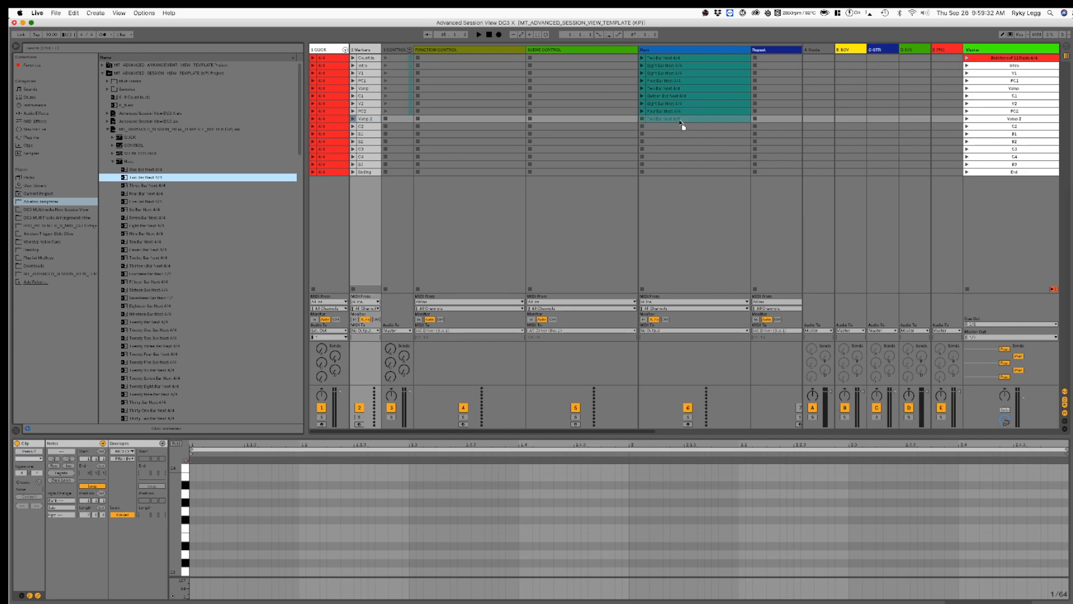
left_click(369, 127)
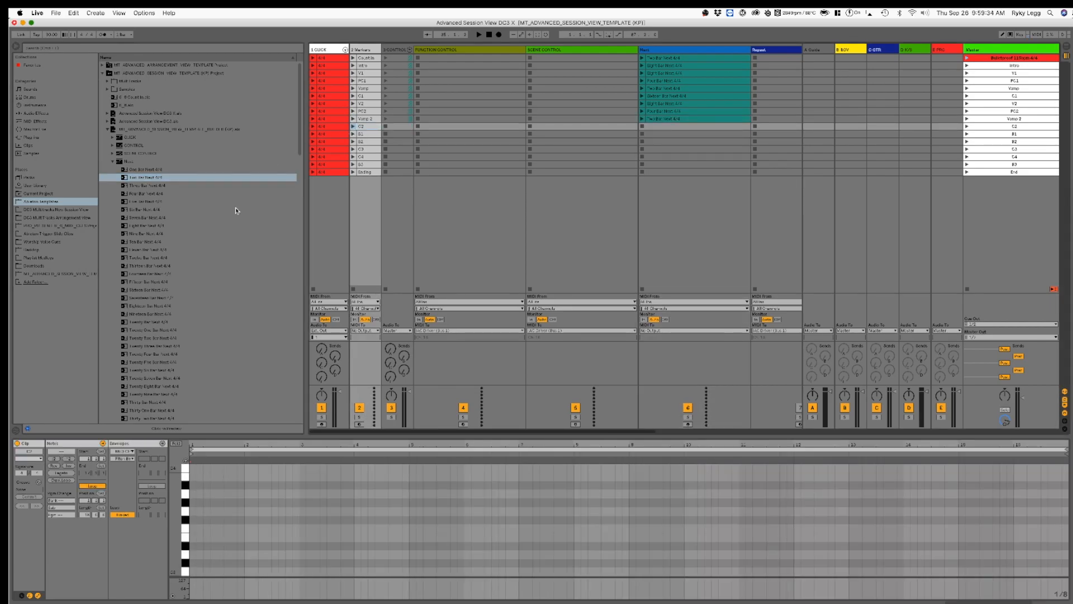
left_click_drag(143, 289, 668, 132)
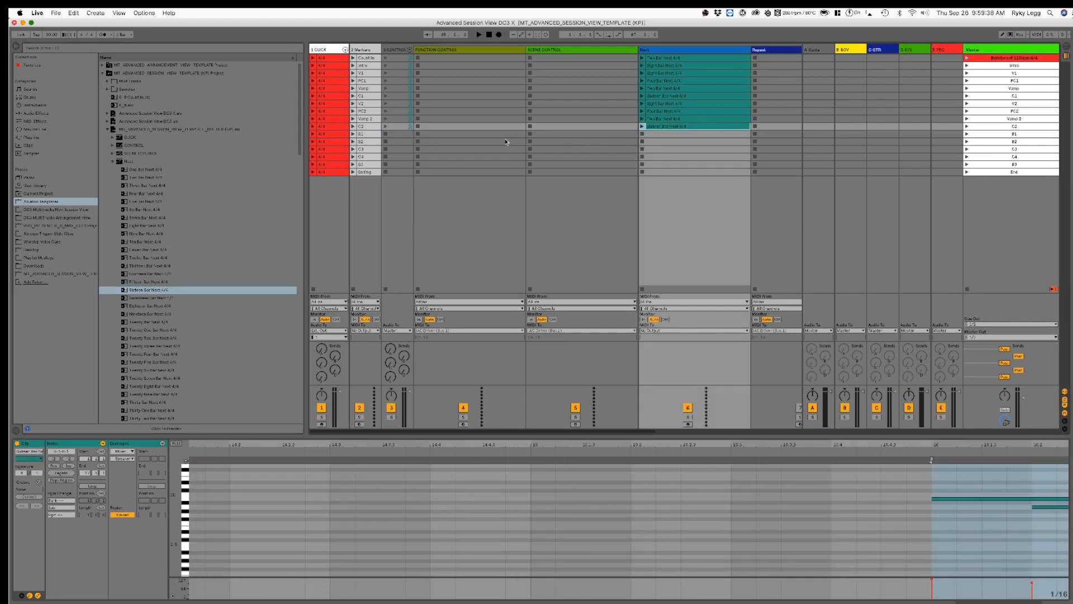
Step: Check the B1, B2 and C3 markers, placing Eight Bar Next 4/4 on B1 and B2 and Twelve Bar Next 4/4 on C3 in the Next track
left_click(370, 136)
left_click_drag(140, 227, 700, 138)
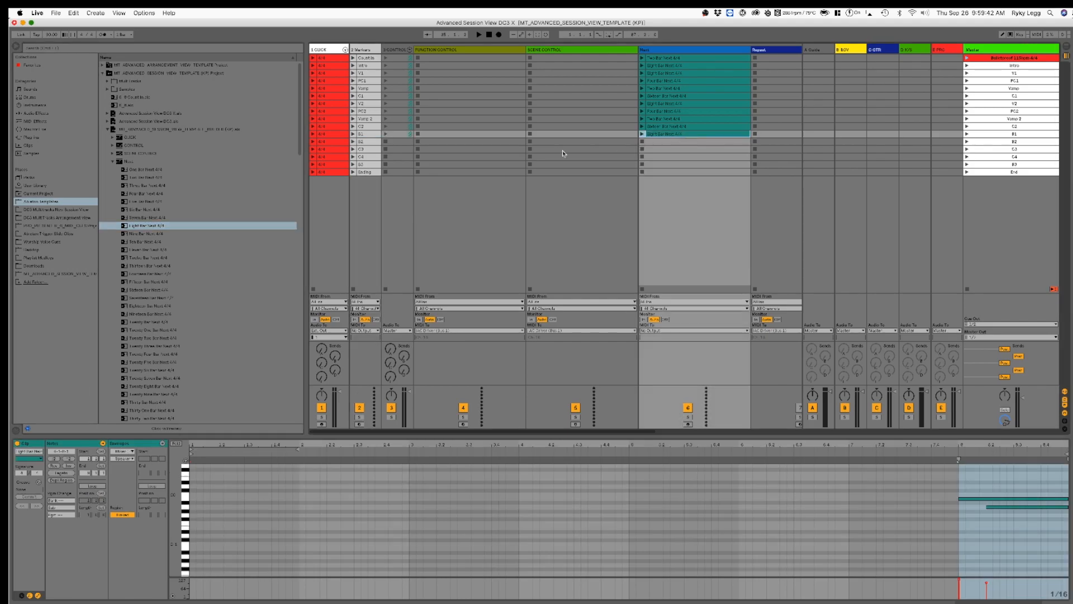
left_click(369, 144)
left_click_drag(155, 225, 671, 142)
left_click(372, 149)
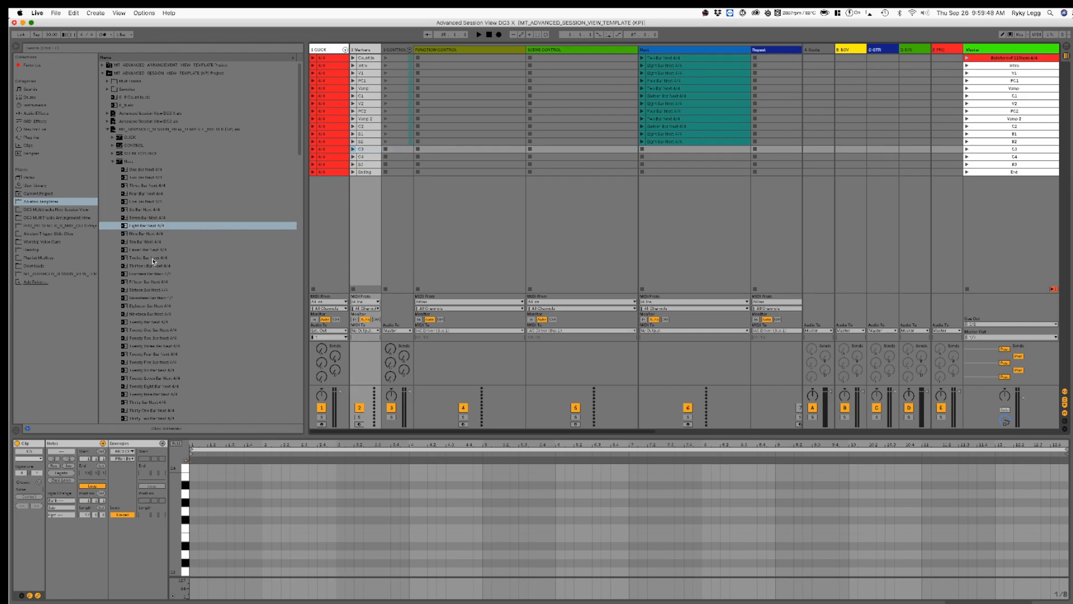
left_click_drag(153, 261, 675, 149)
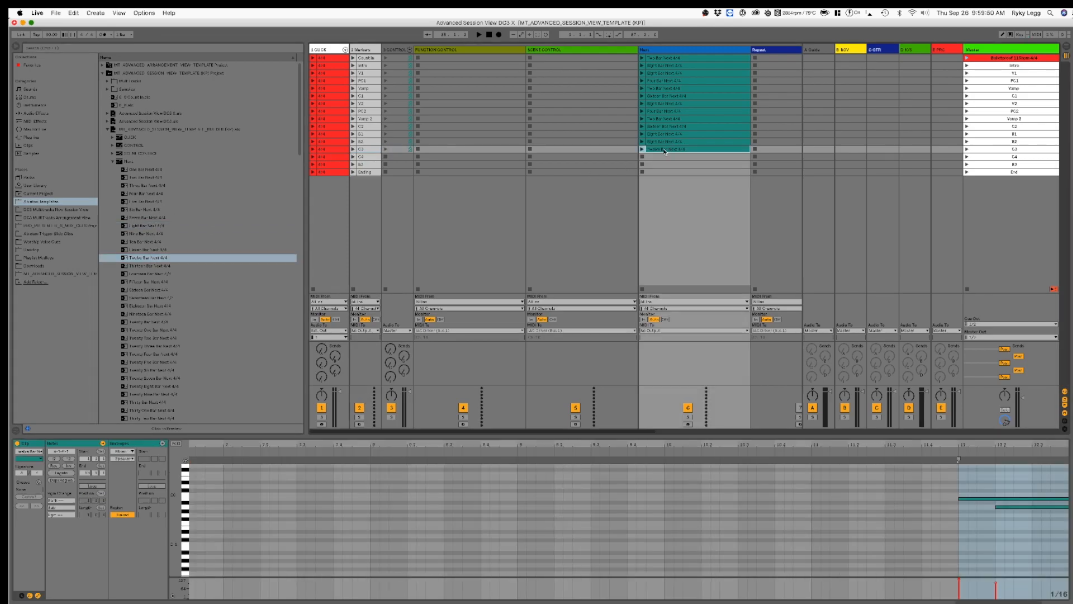
Step: Check the C4 and B3 marker lengths, placing Four Bar Next 4/4 and Sixteen Bar Next 4/4 in their respective Next track slots
left_click(377, 157)
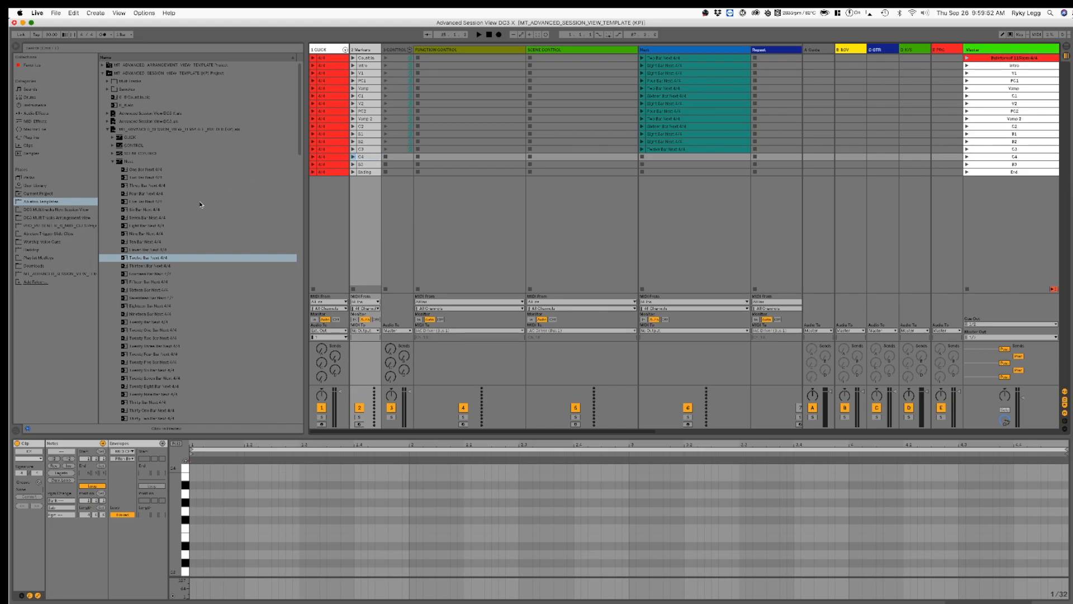
left_click_drag(142, 193, 696, 157)
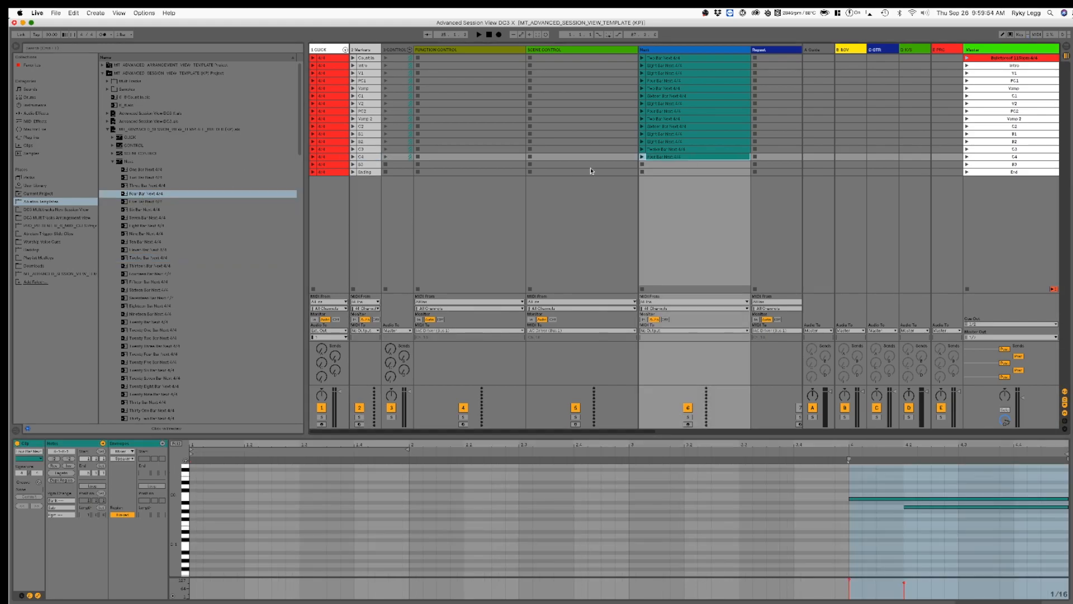
left_click(371, 165)
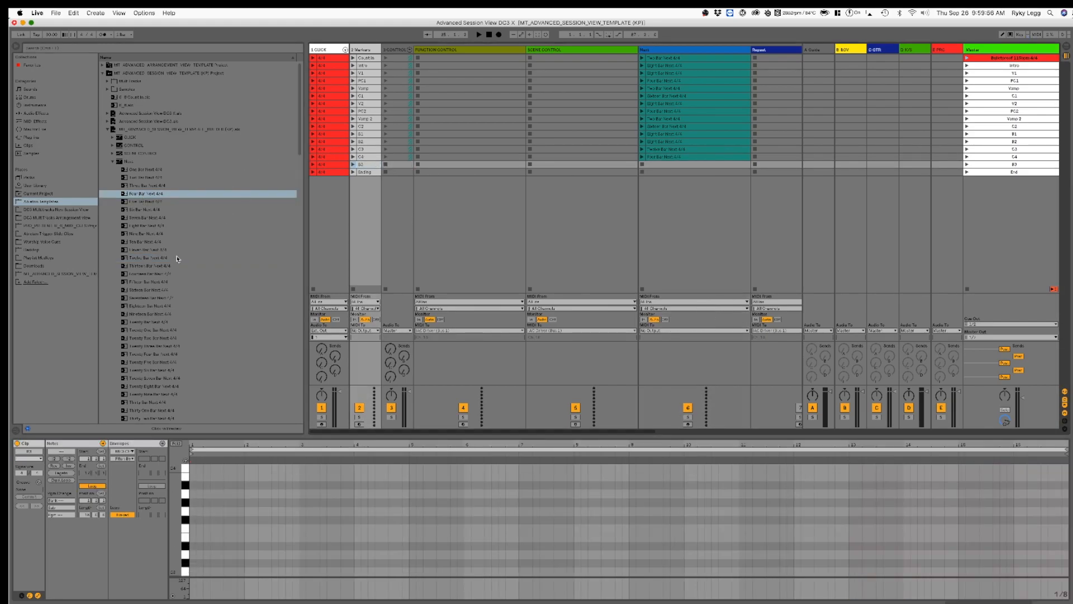
left_click_drag(149, 290, 665, 165)
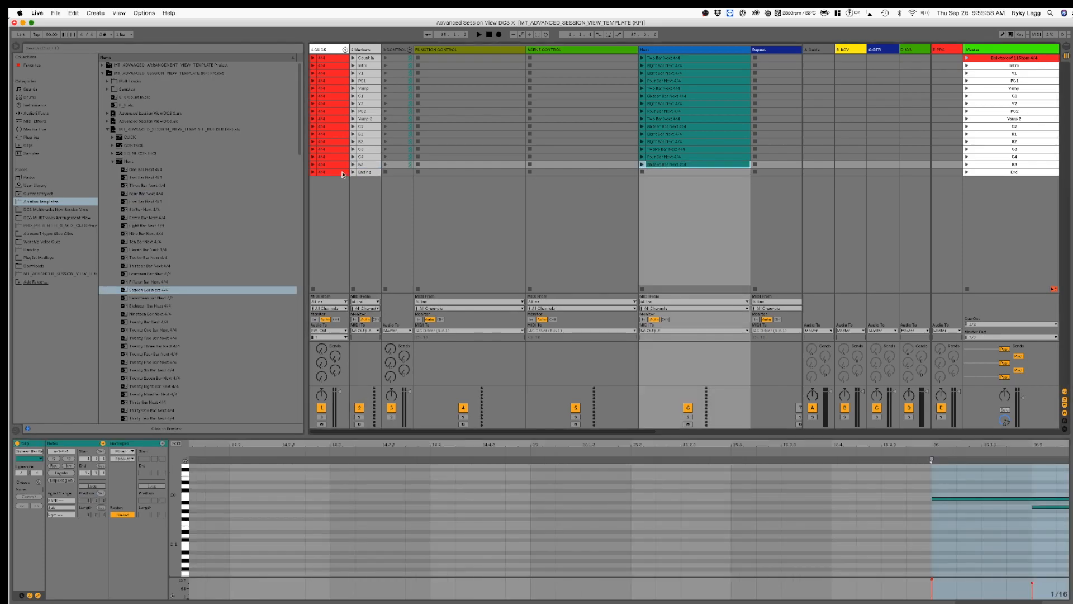
Step: Check the Ending marker's length and place One Bar Next 4/4 in the Next track's slot for that section
left_click(369, 174)
left_click(139, 171)
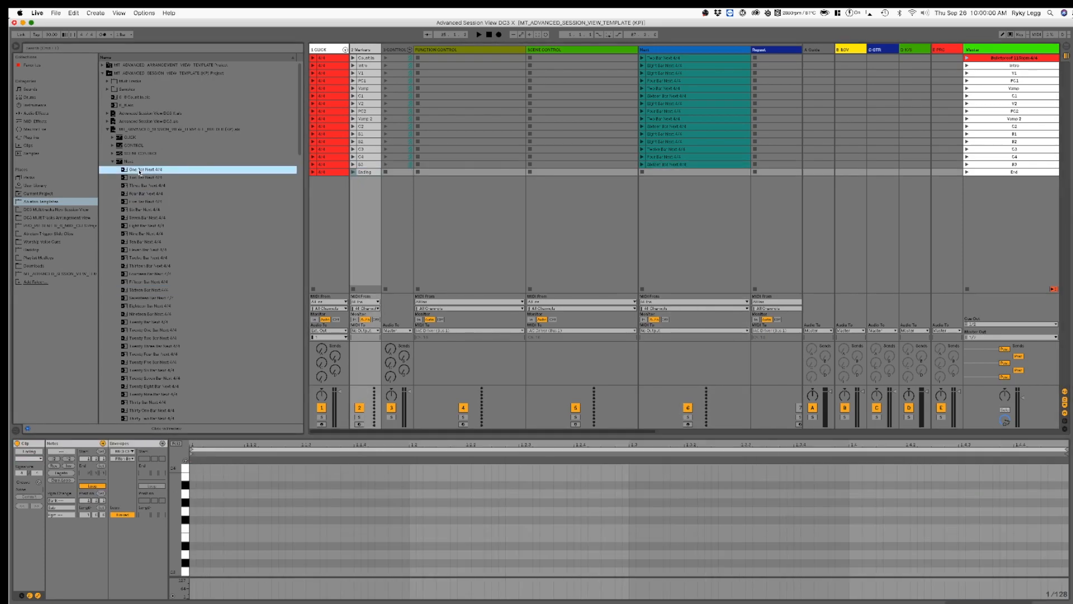
left_click_drag(612, 171, 673, 174)
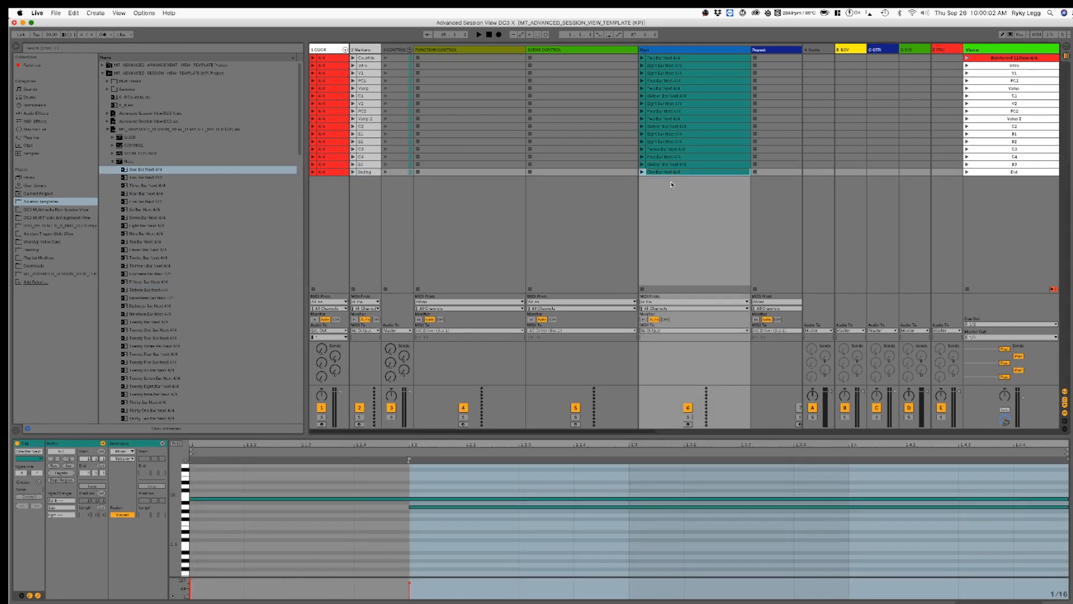
Step: Route the Next track's MIDI output to IAC Driver (Ableton Control) on channel 16
left_click(683, 240)
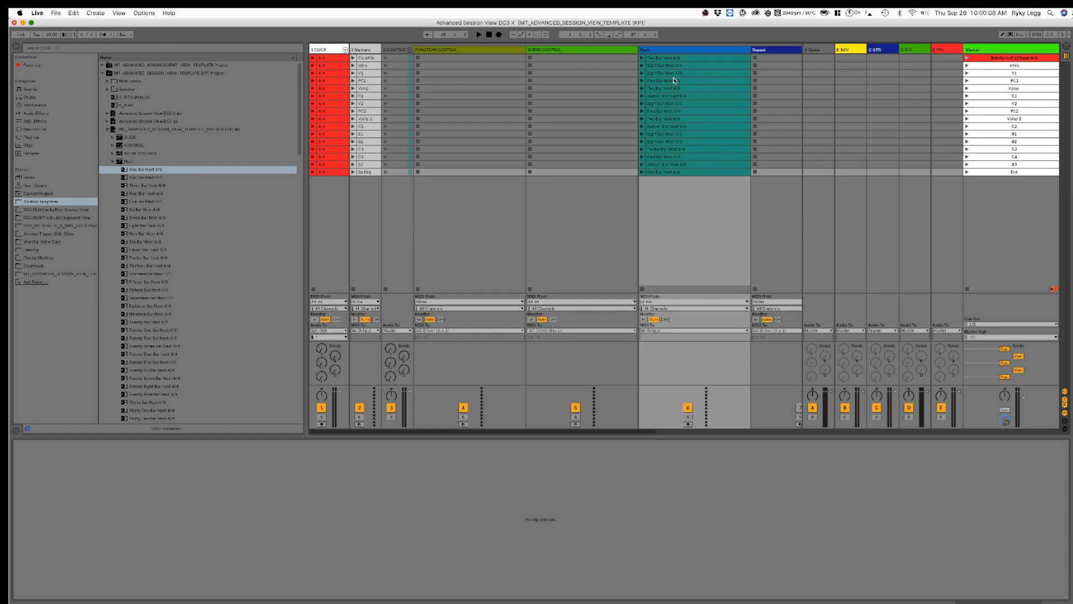
left_click(655, 331)
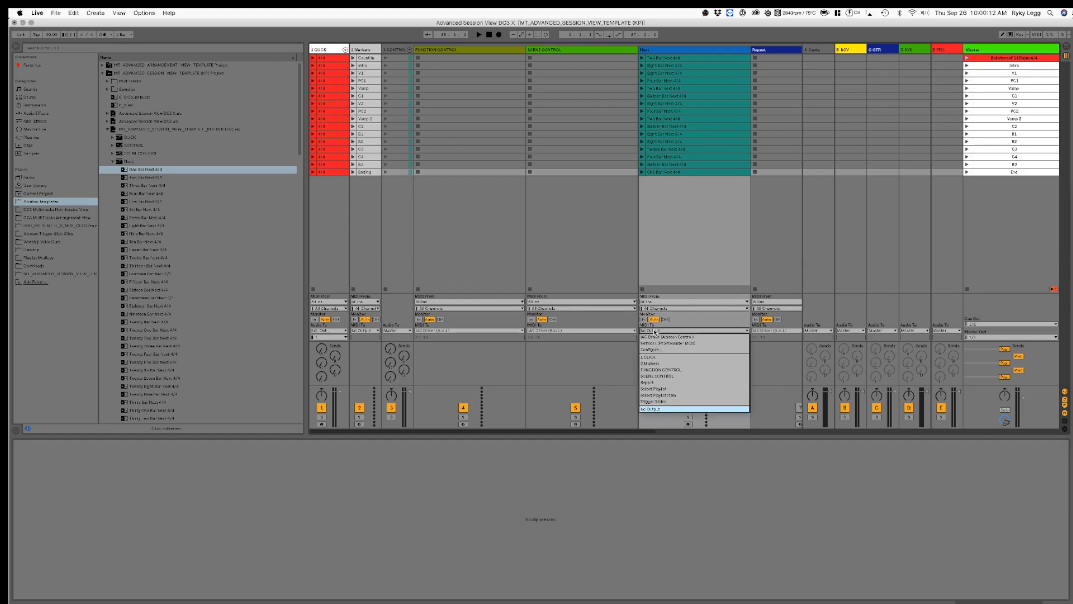
left_click(711, 338)
left_click(683, 337)
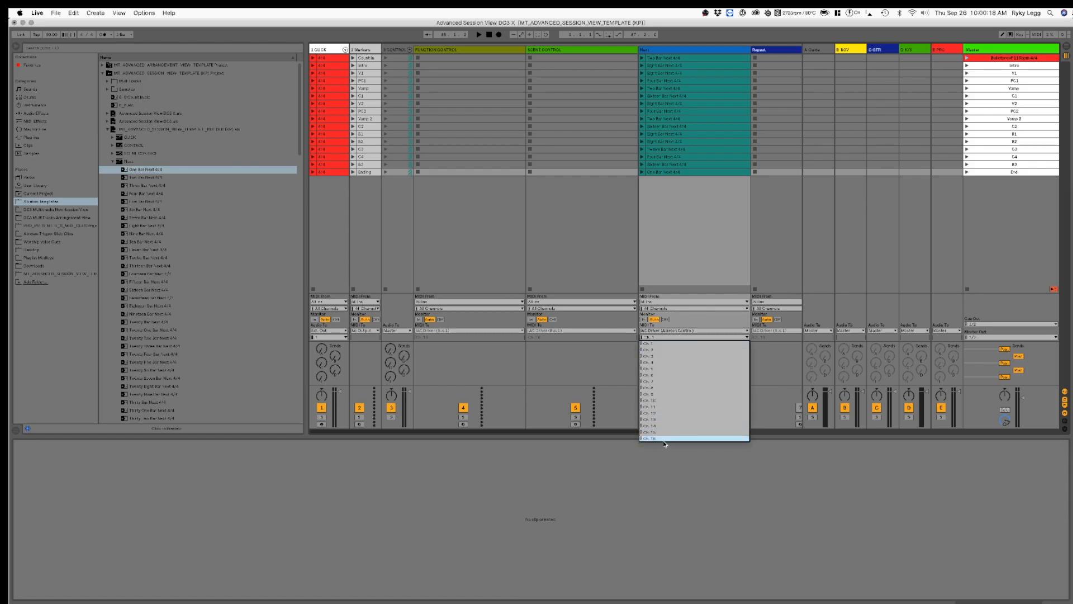
left_click(664, 441)
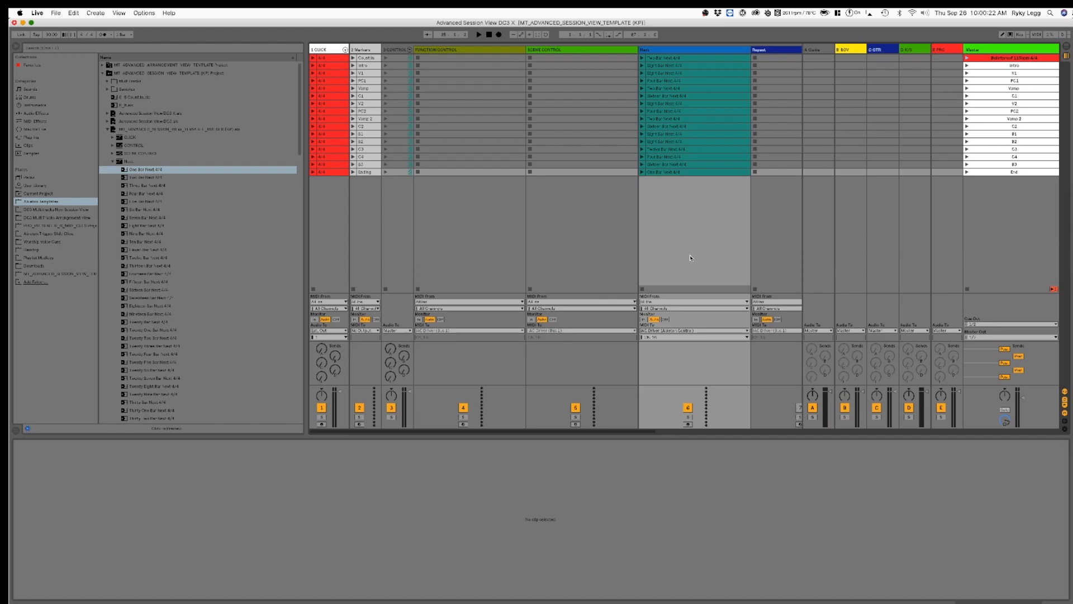
Step: Collapse the CONTROL group and launch the Bulletproof scene to test the automatic section changes
left_click(409, 50)
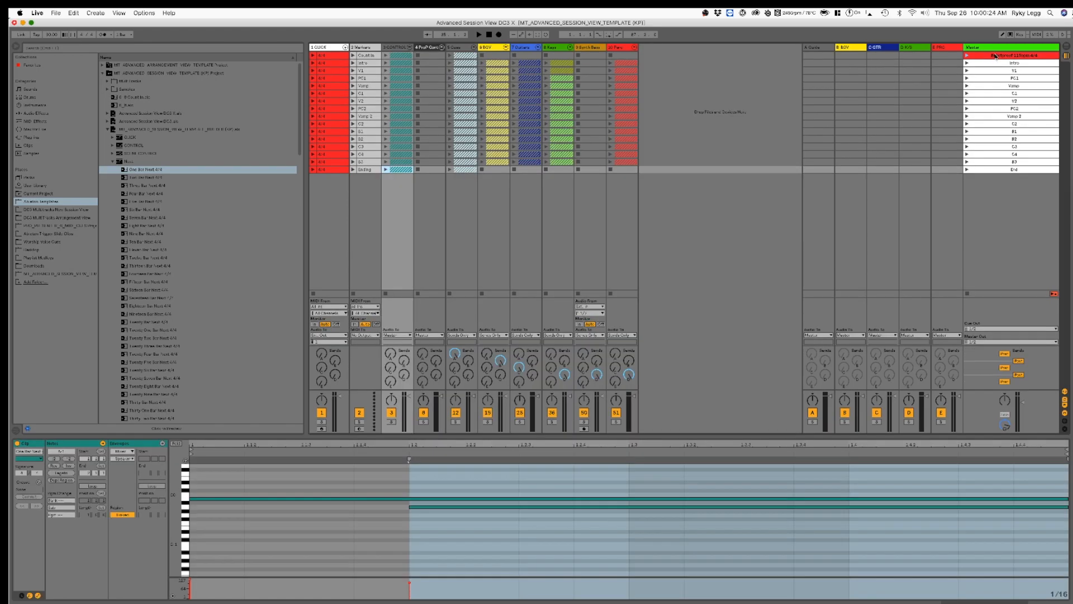
left_click(967, 56)
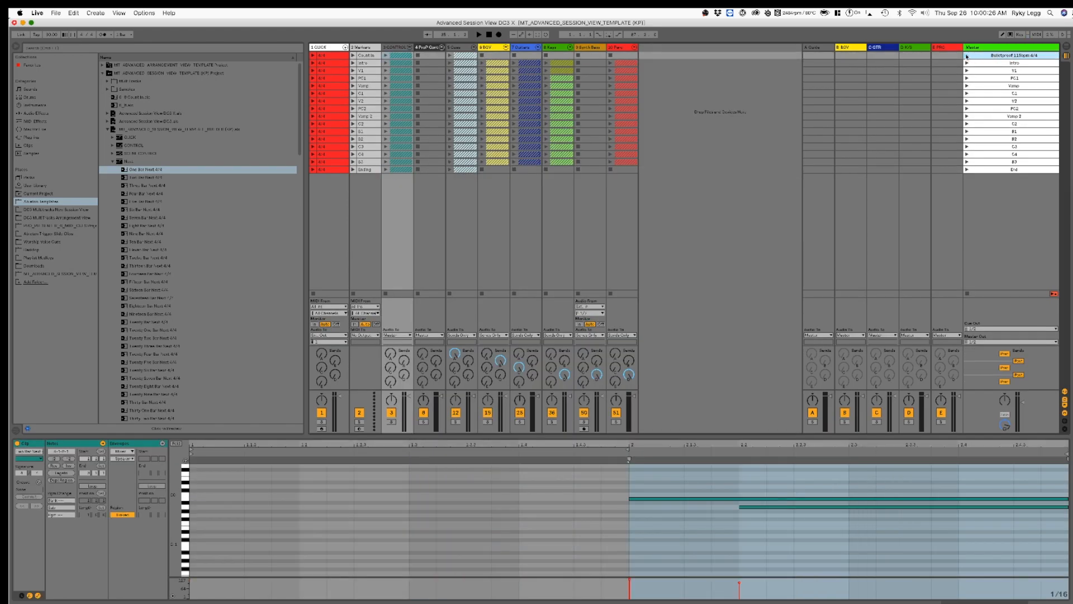
left_click(967, 56)
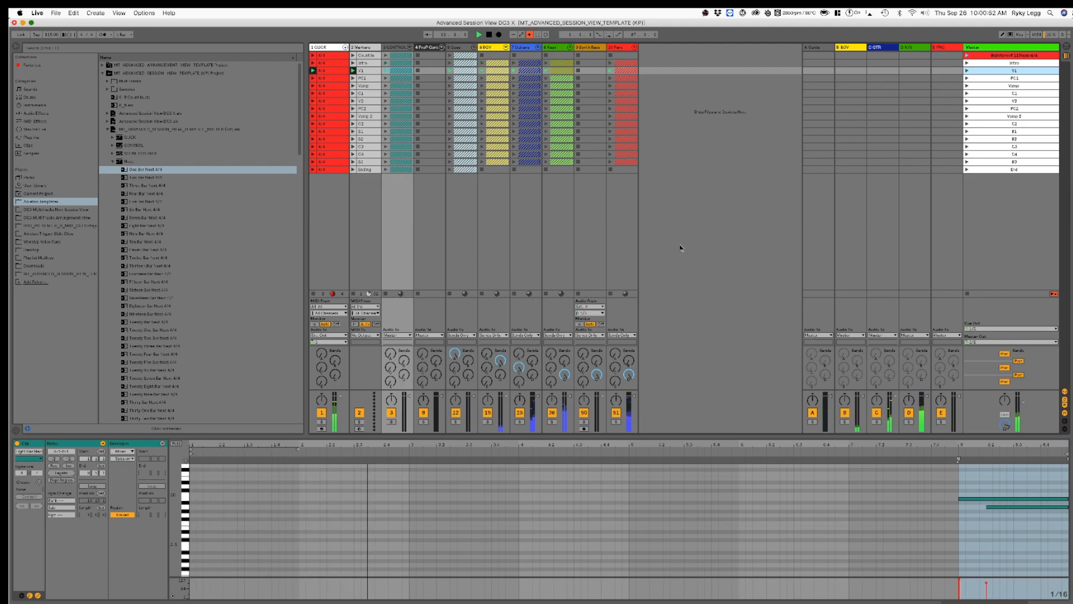
Step: Expand the Perc group, replay the Intro scene, audition the SynthFX track in solo and collapse the group again
left_click(636, 48)
left_click(967, 65)
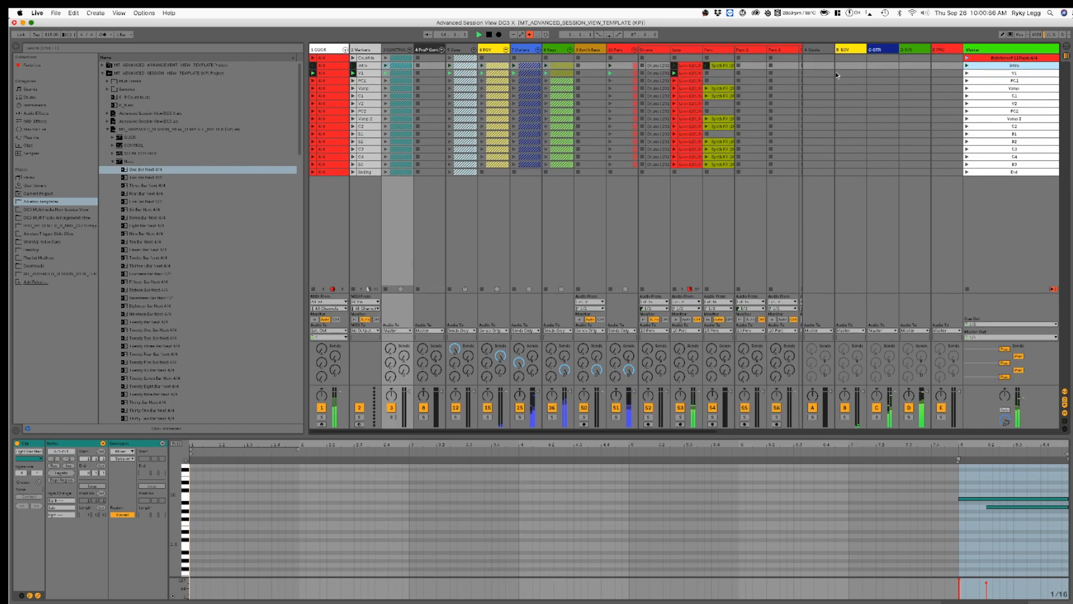
left_click(721, 66)
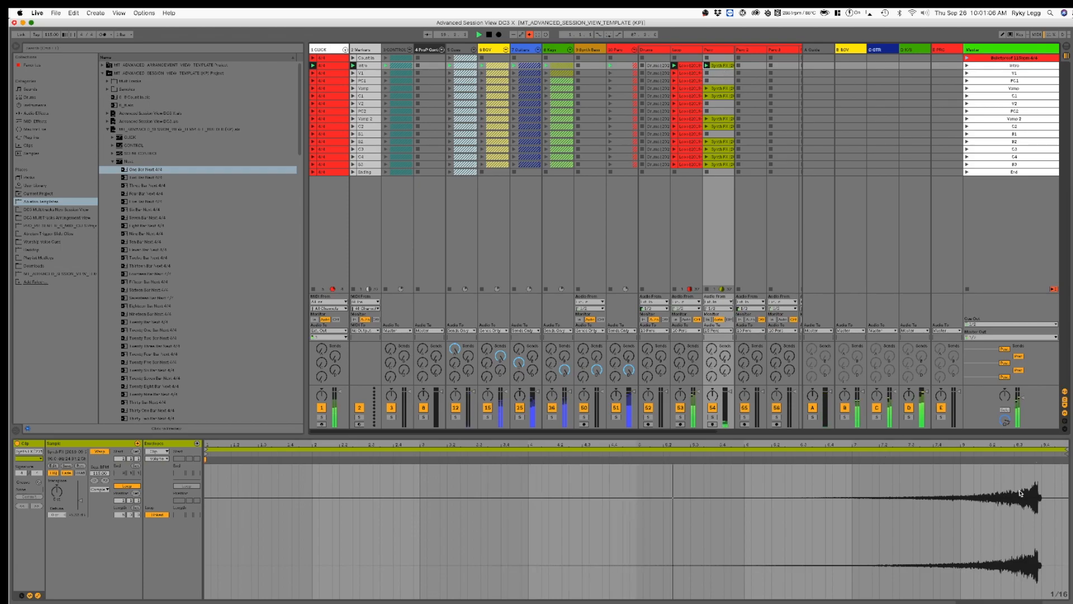
left_click(713, 418)
left_click(713, 417)
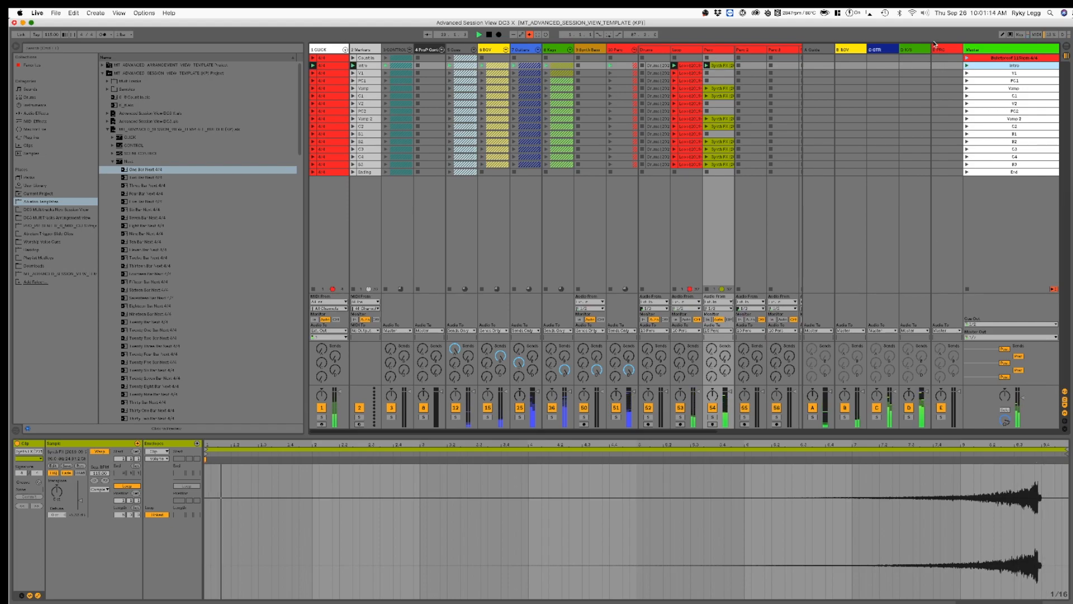
left_click(836, 75)
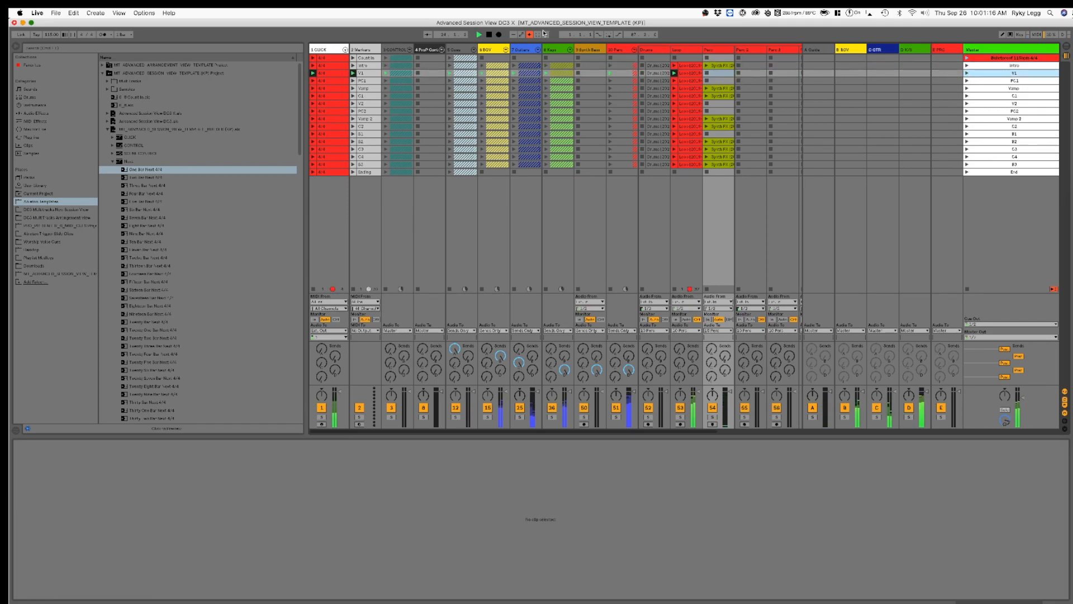
left_click(635, 49)
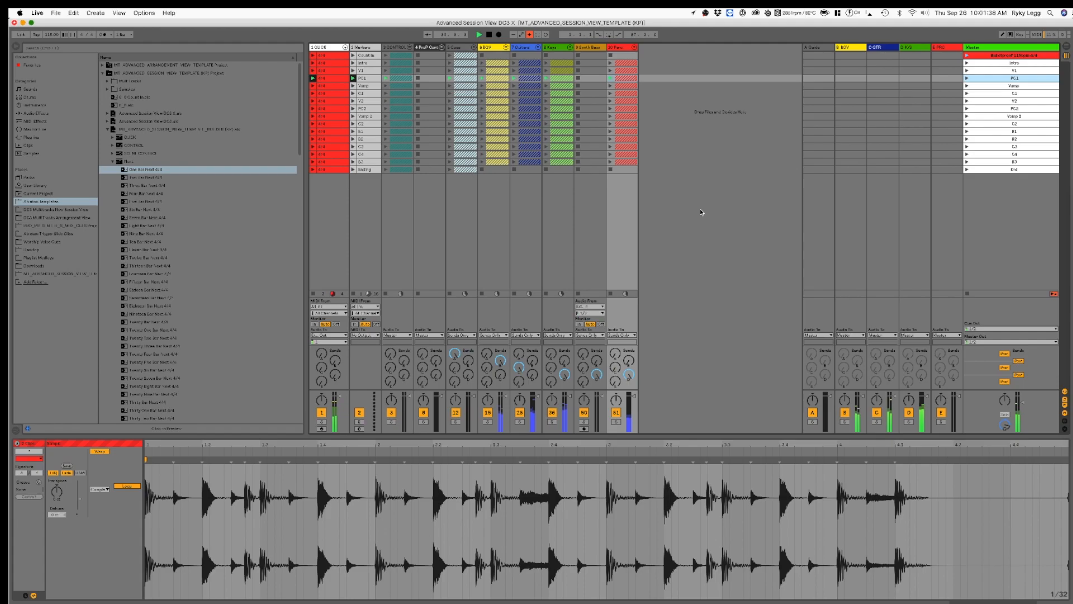
Step: Expand the Guitars group, audition the EG 1 track in solo during C1, and stop playback
left_click(539, 47)
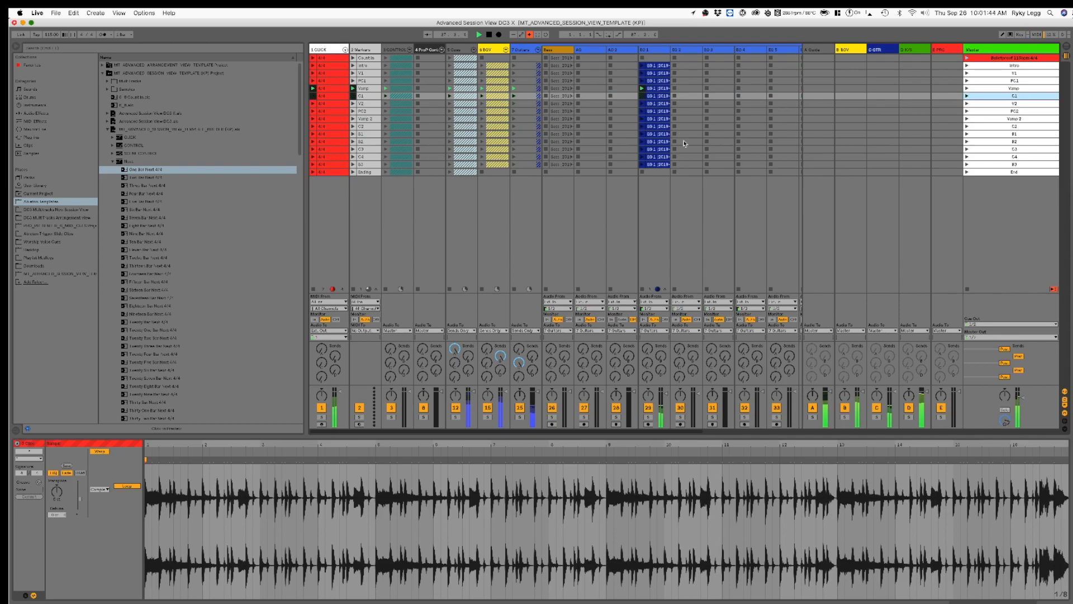
left_click(647, 417)
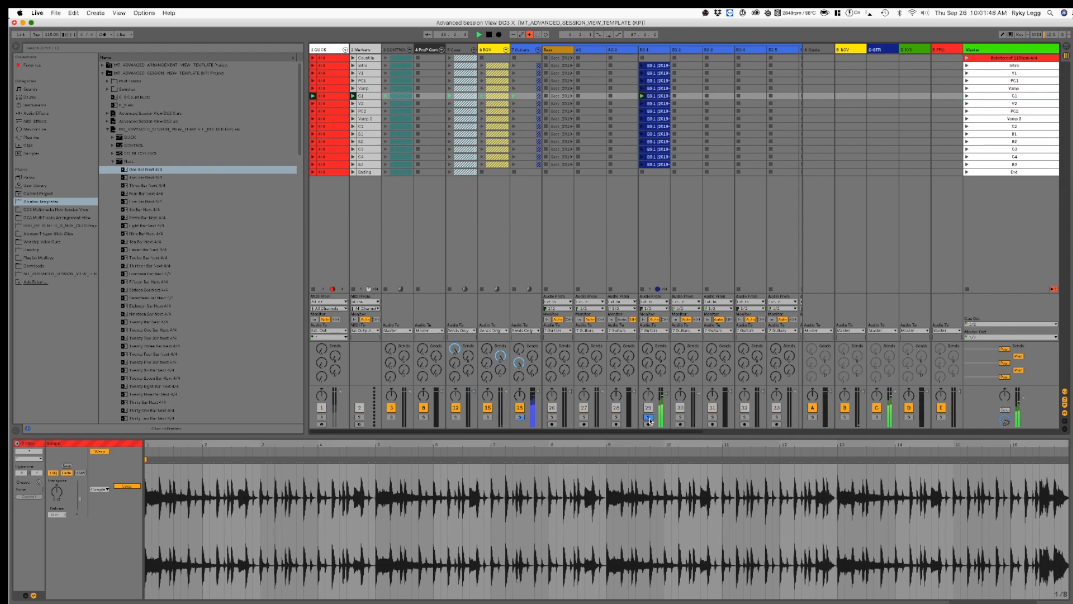
left_click(648, 417)
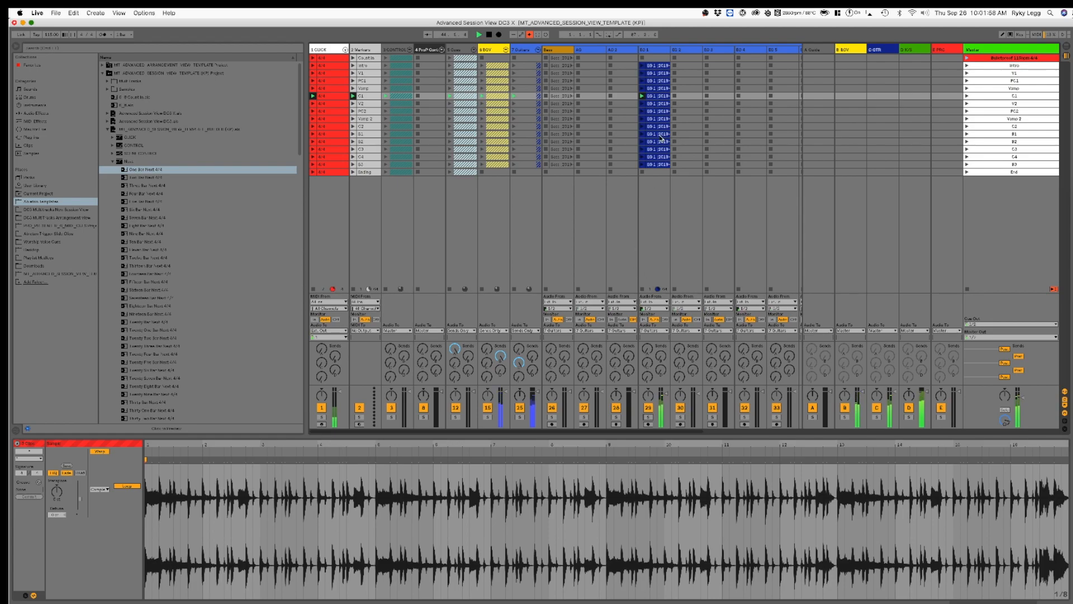
key("space")
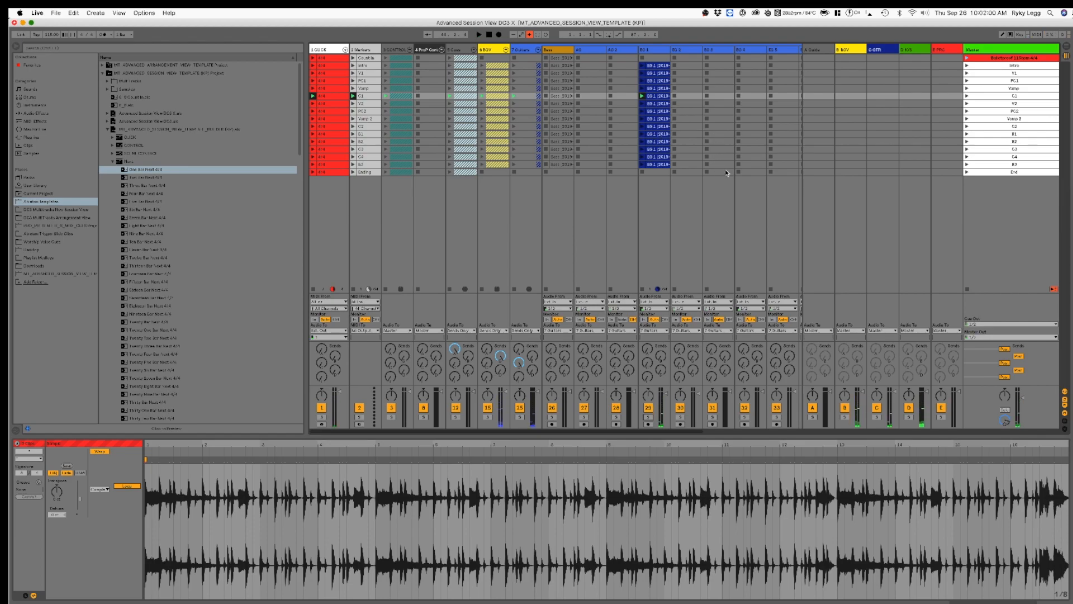
Step: Review several EG 1 clips and deactivate all of the track's clips from the Intro through B3
scroll(732, 140, "right", 5)
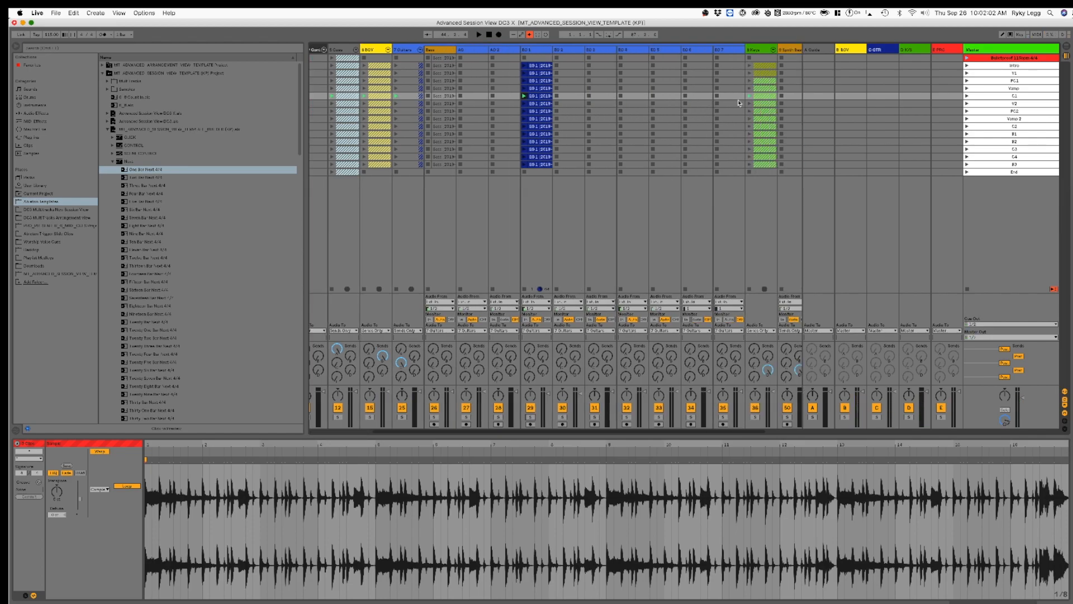
left_click(538, 88)
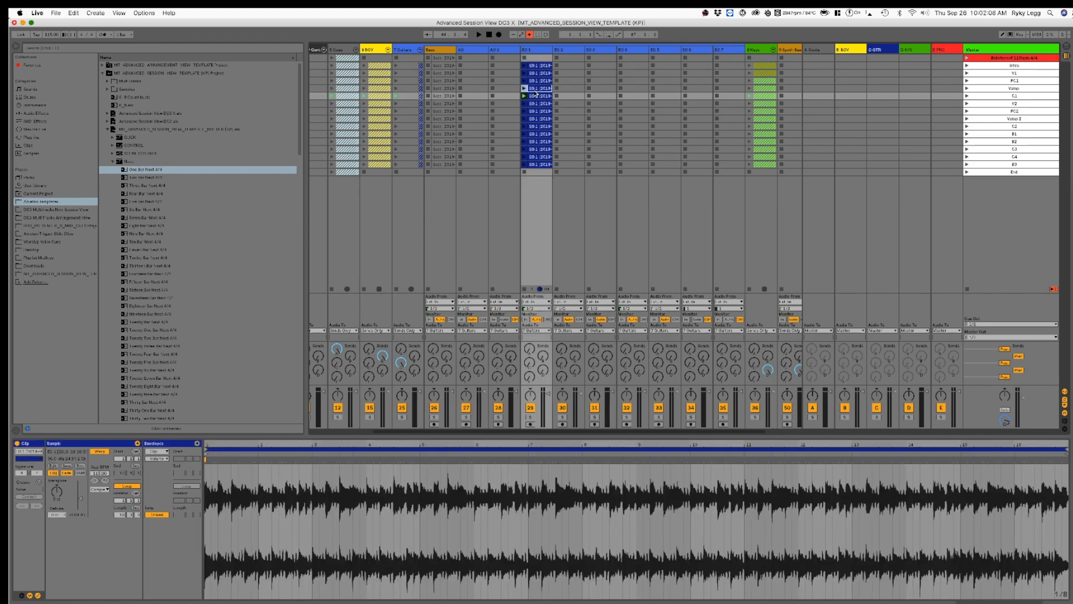
left_click(541, 165)
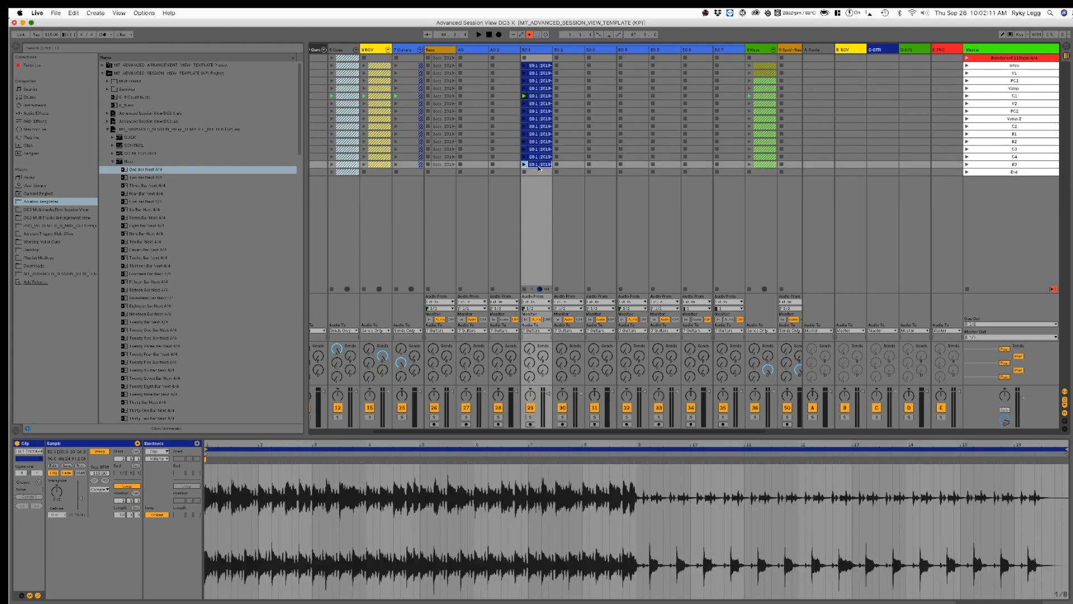
left_click(543, 66, "shift")
key("0")
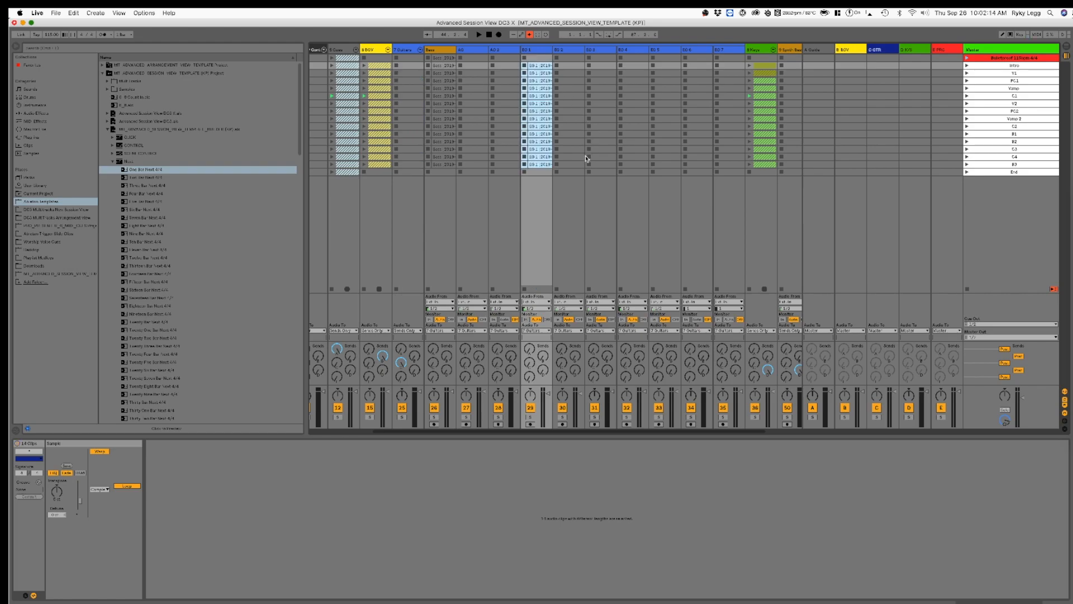
left_click(536, 67)
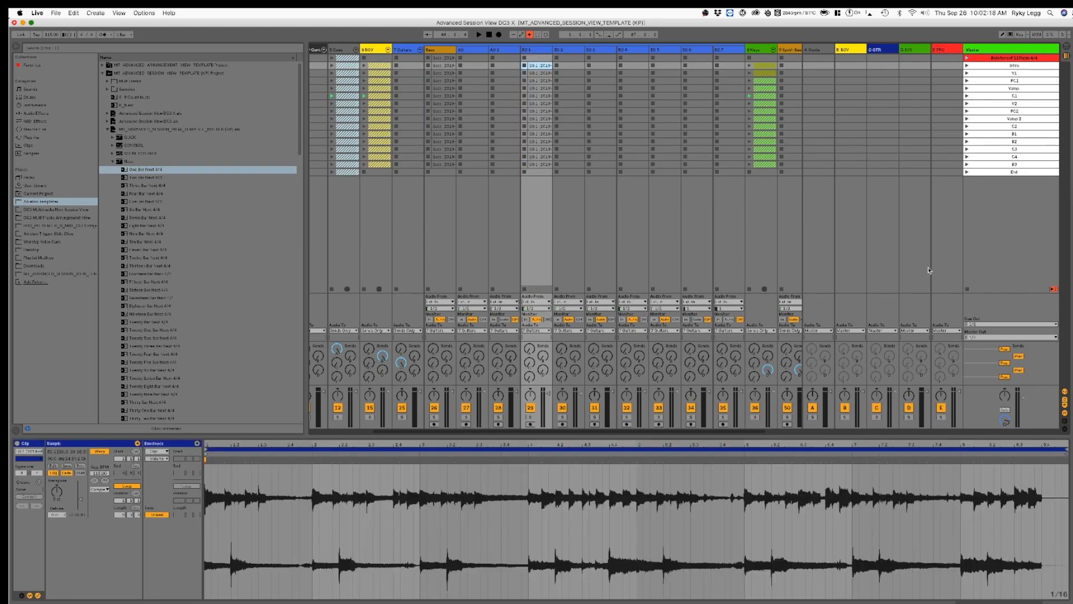
Step: Look over the Guitars tracks, launch the C1 scene to hear the song without EG 1, and collapse the Guitars group
scroll(631, 214, "left", 5)
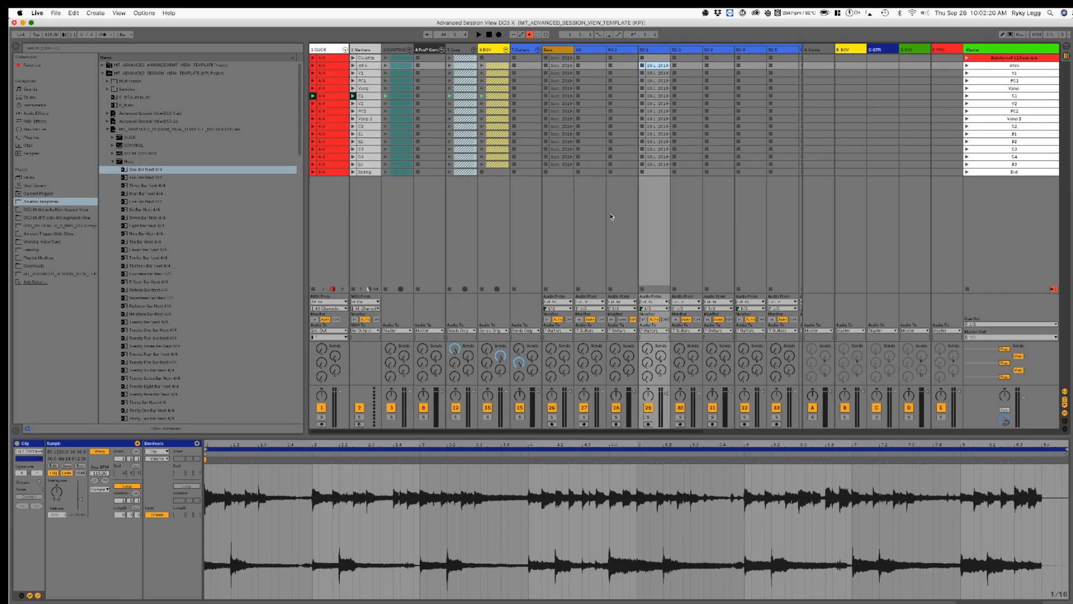
scroll(626, 232, "right", 5)
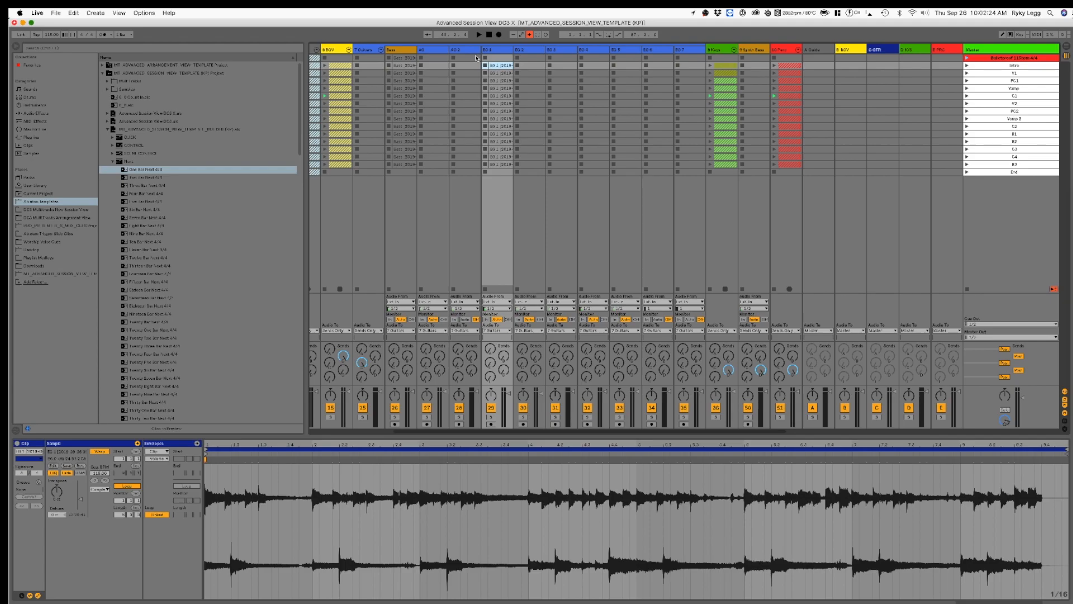
left_click(692, 51)
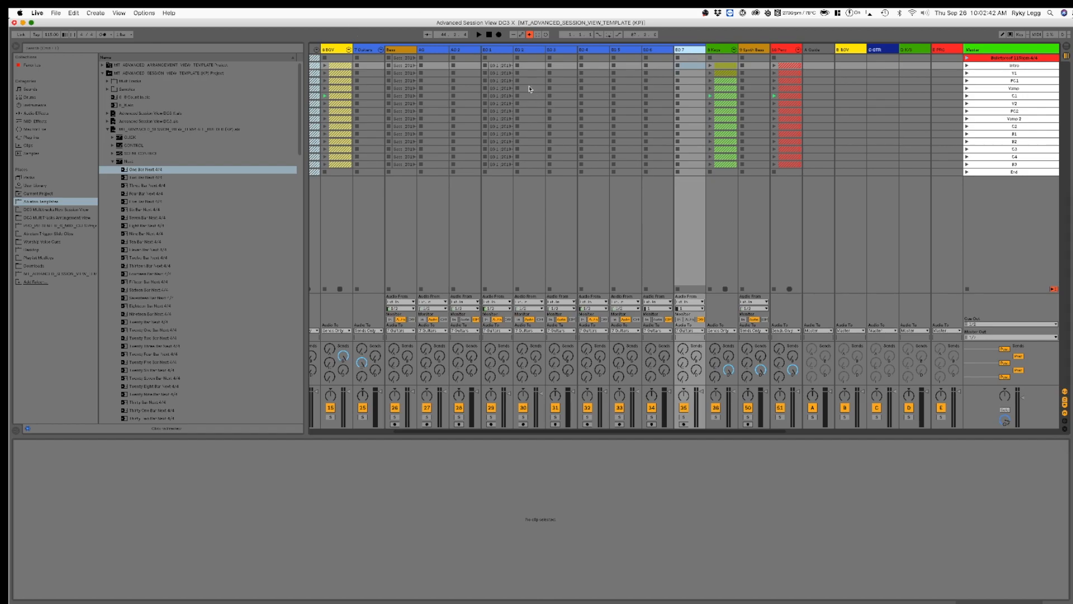
left_click(505, 66)
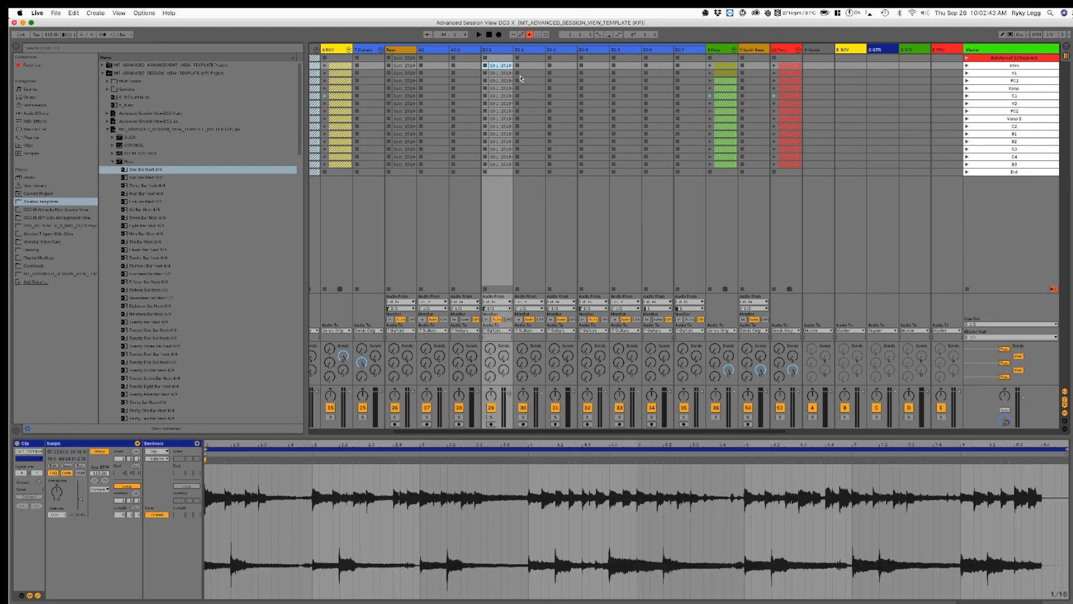
left_click(967, 96)
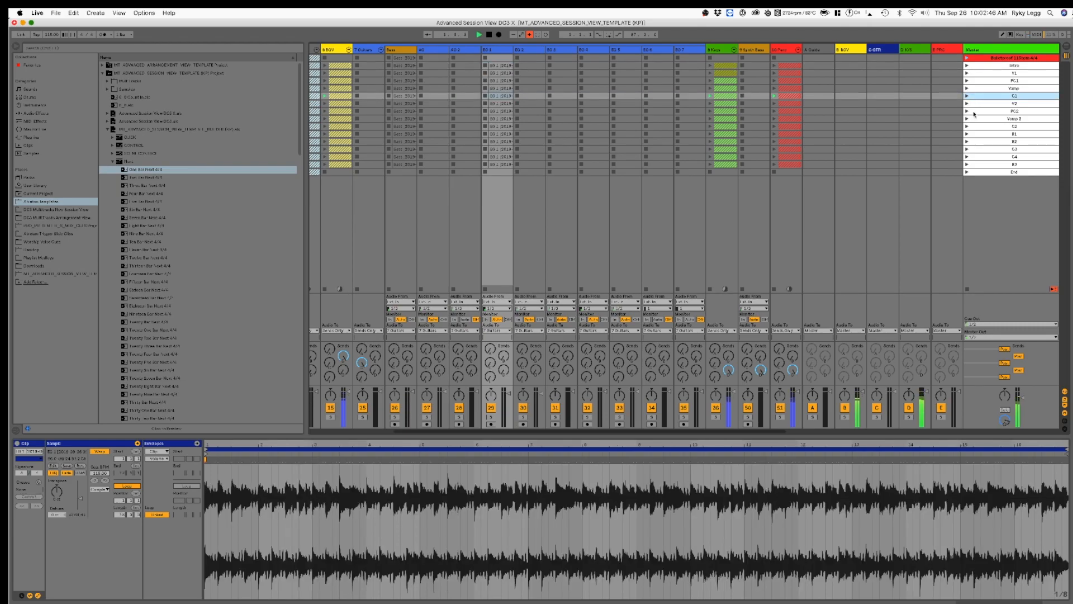
left_click(380, 50)
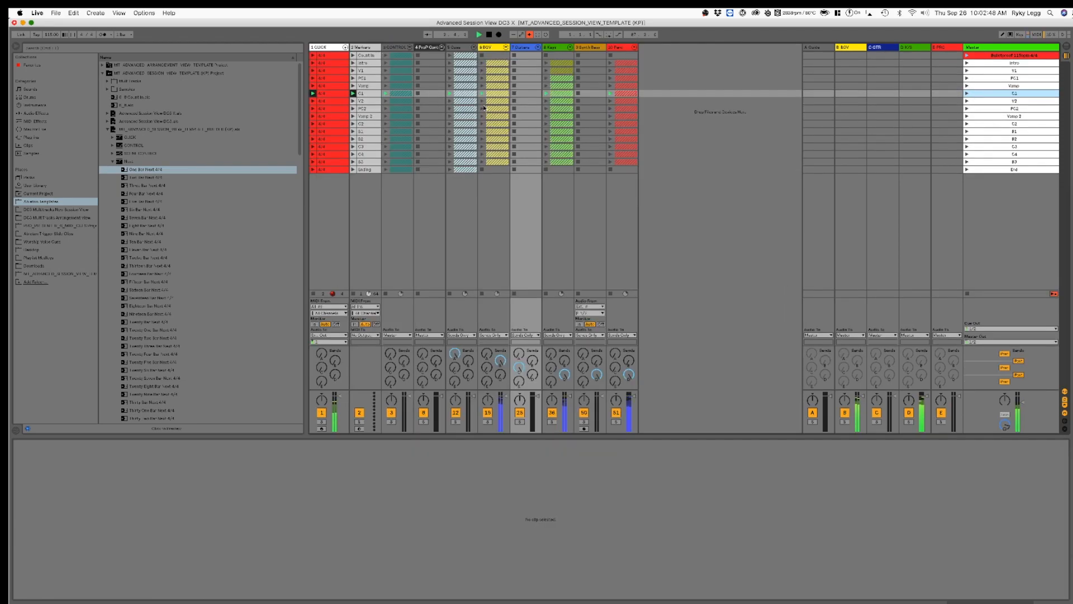
Step: Expand the Keys group and solo the Organ track while C1 plays
left_click(569, 47)
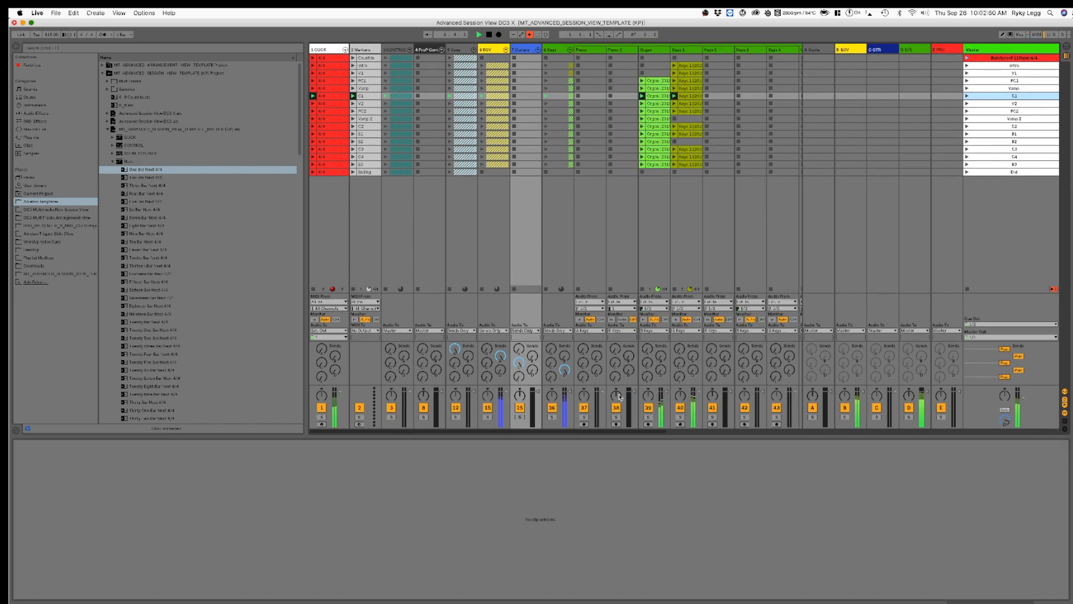
scroll(628, 397, "right", 2)
left_click(570, 417)
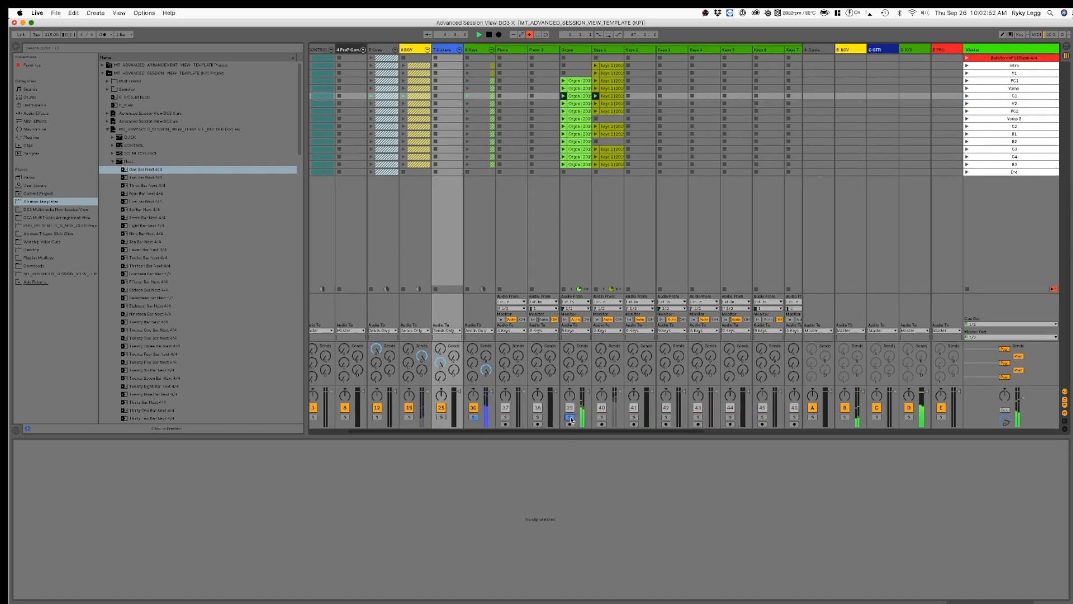
Step: Audition the Keys 1 track in solo, look over the remaining Keys tracks, and open the Organ clip in V2
left_click(601, 417)
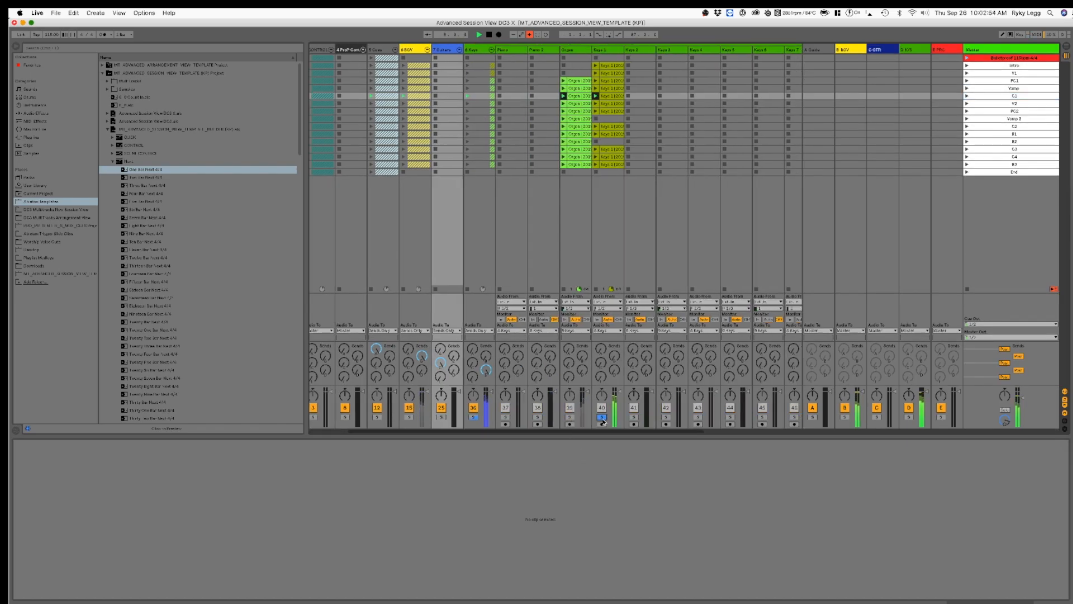
scroll(598, 343, "right", 3)
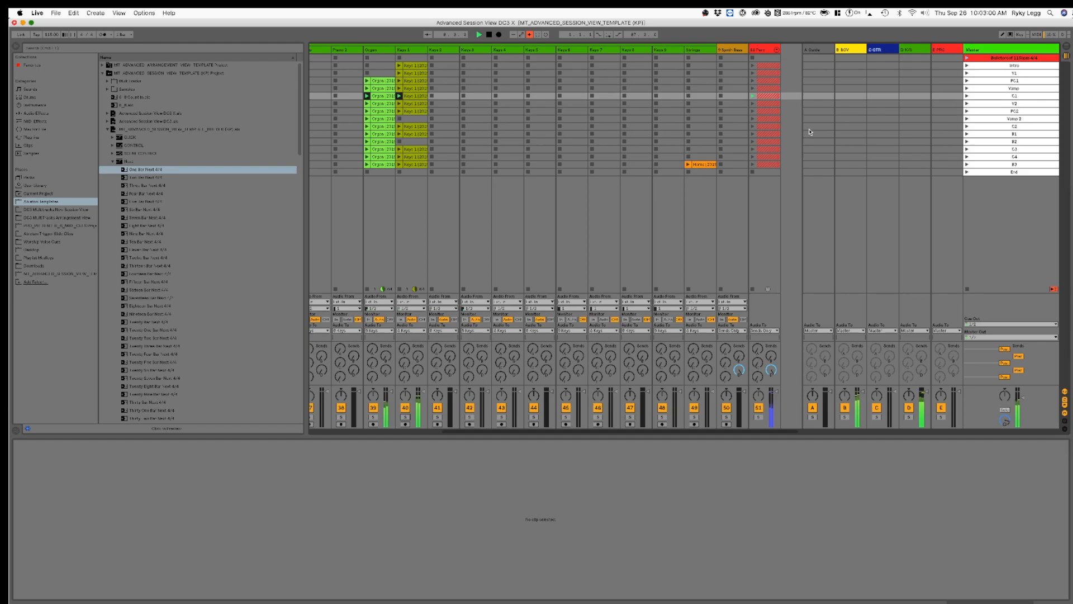
scroll(553, 174, "left", 4)
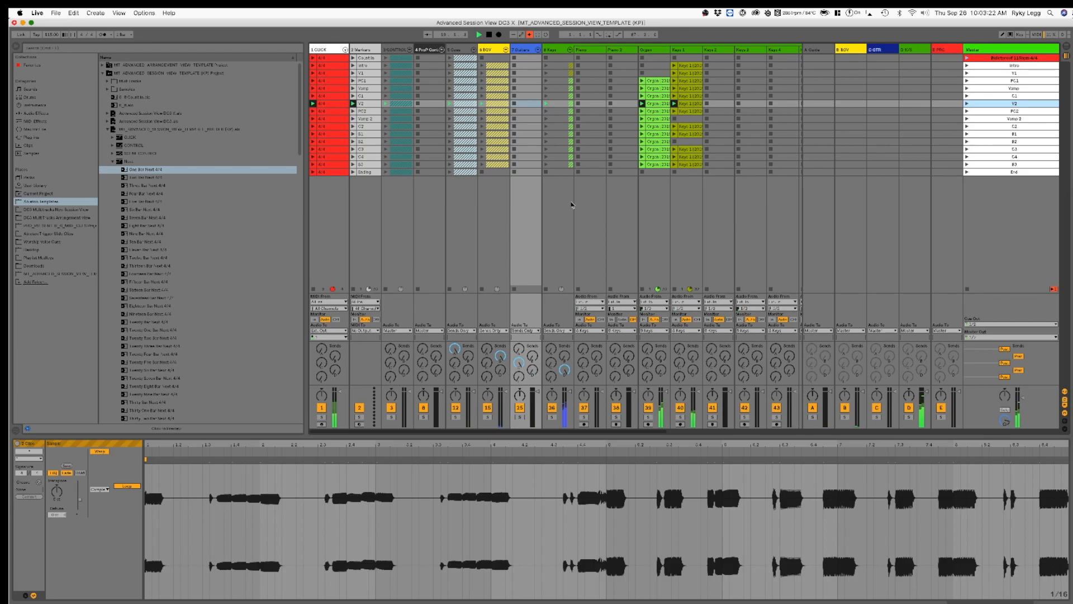
left_click(657, 104)
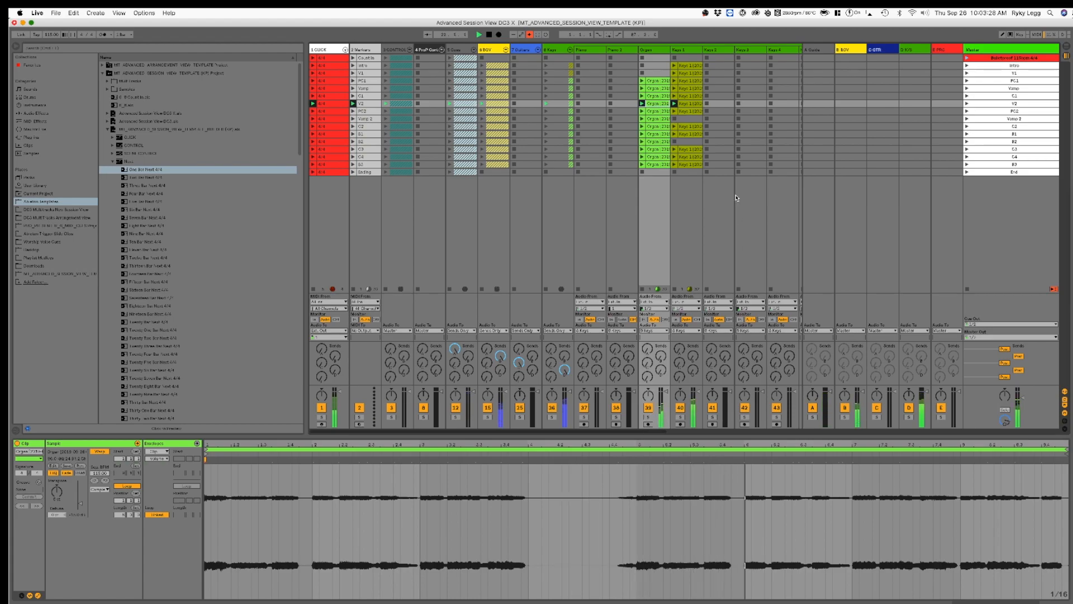
Step: Collapse the Keys group and listen to the song through the bridge and chorus sections up to B3
left_click(570, 51)
left_click(507, 51)
left_click(507, 52)
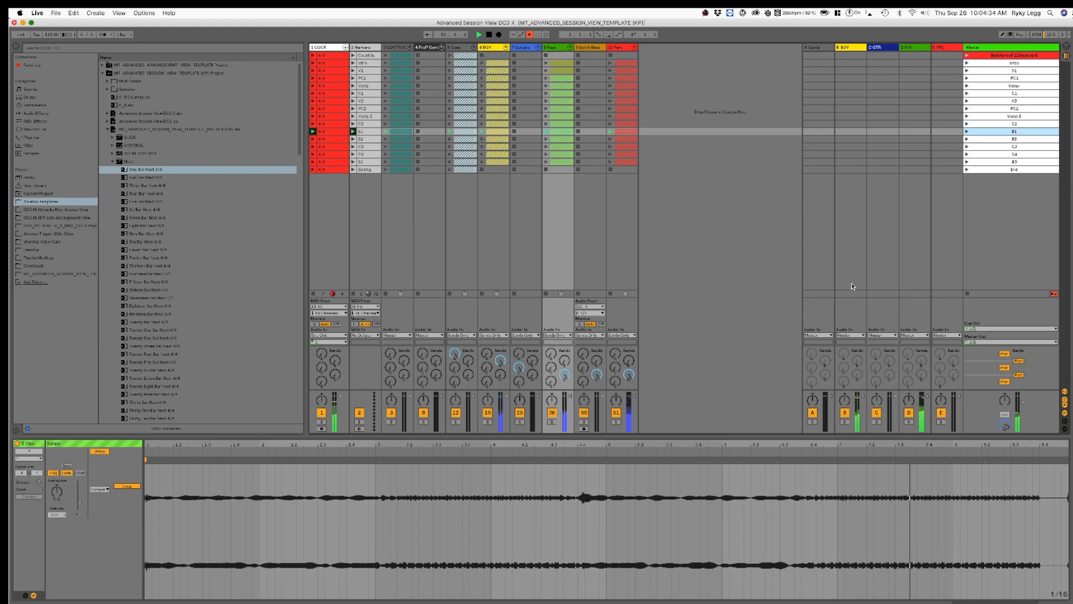
key("Down")
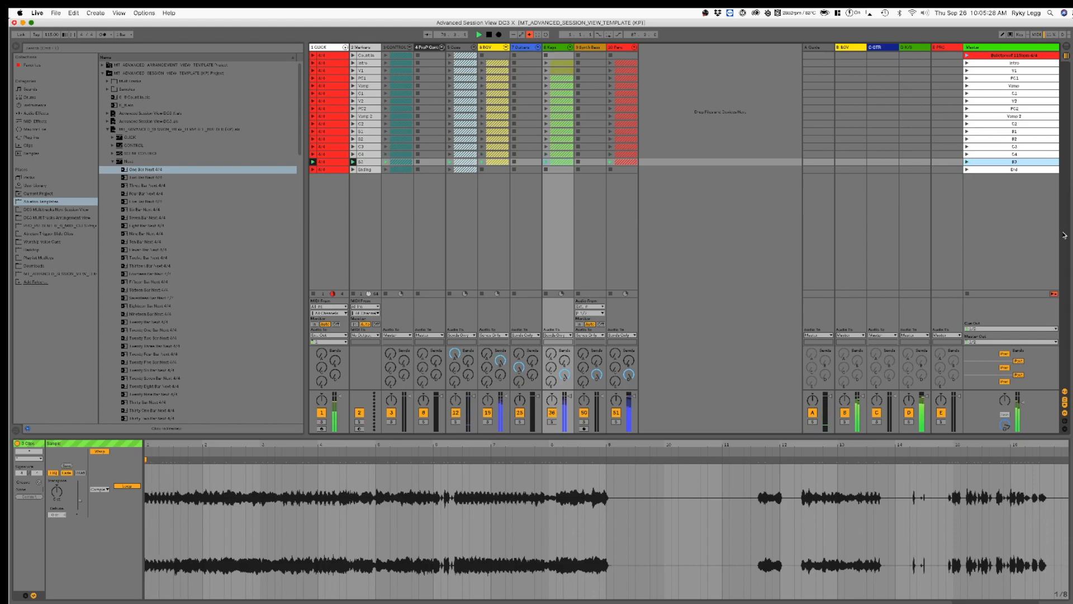
left_click(1066, 276)
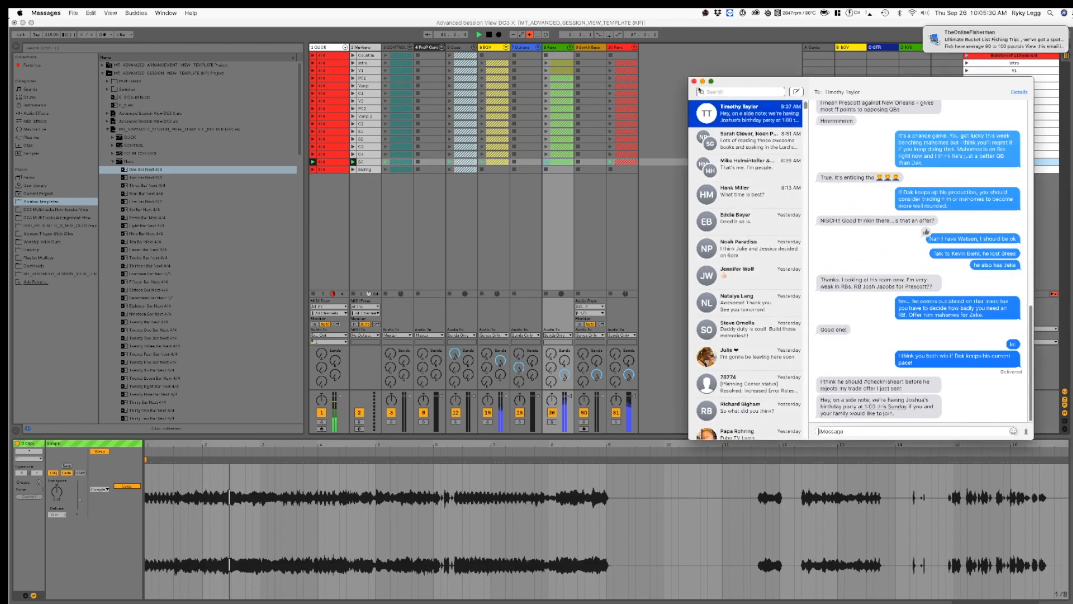
left_click(703, 81)
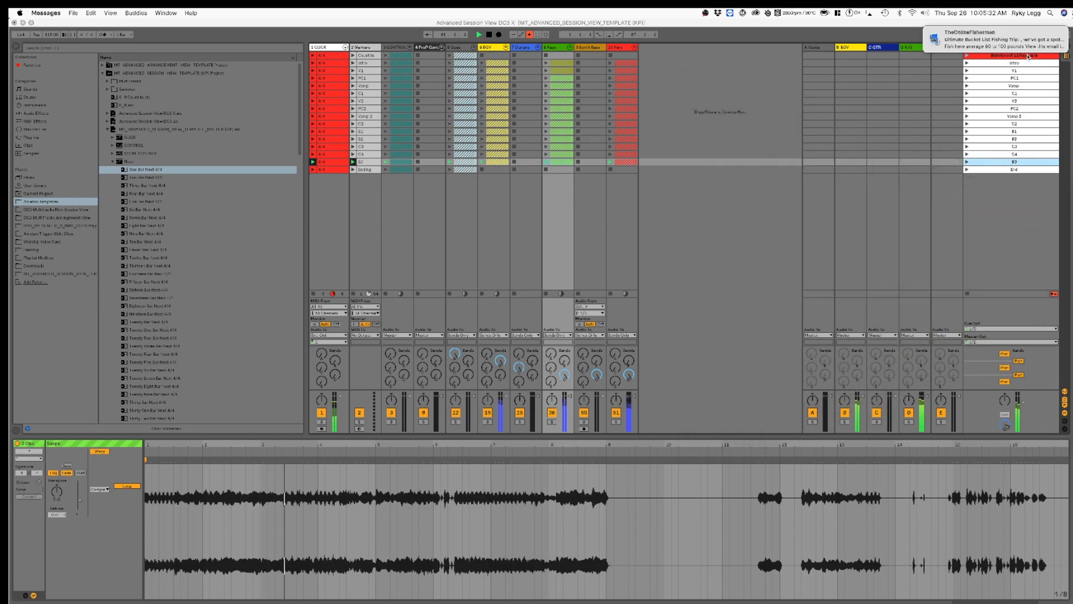
left_click(966, 26)
left_click(699, 326)
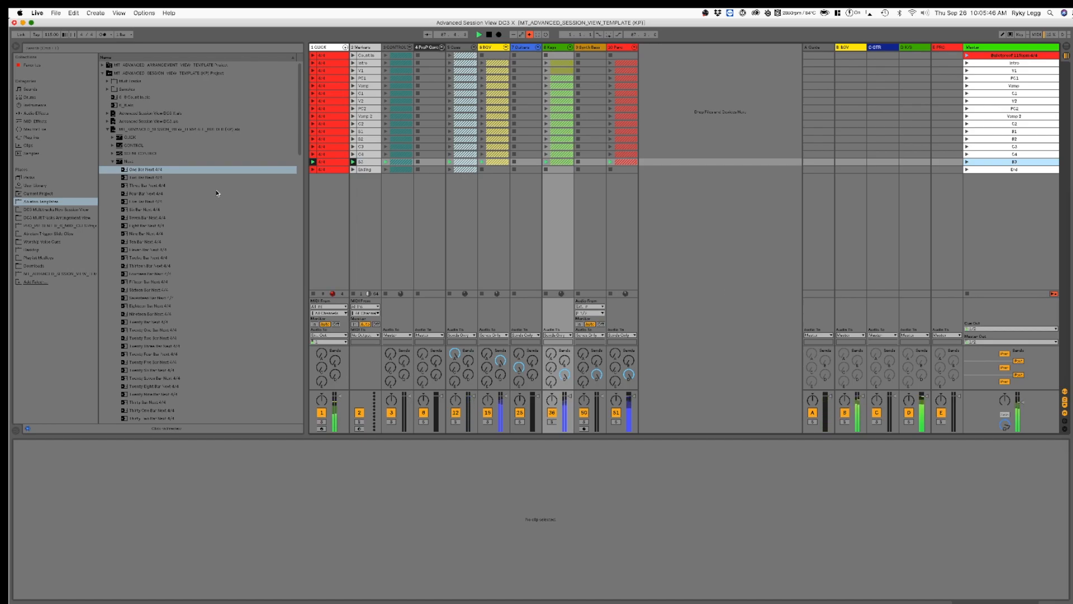
Step: Collapse the Next clips folder in the browser and stop playback
left_click(113, 162)
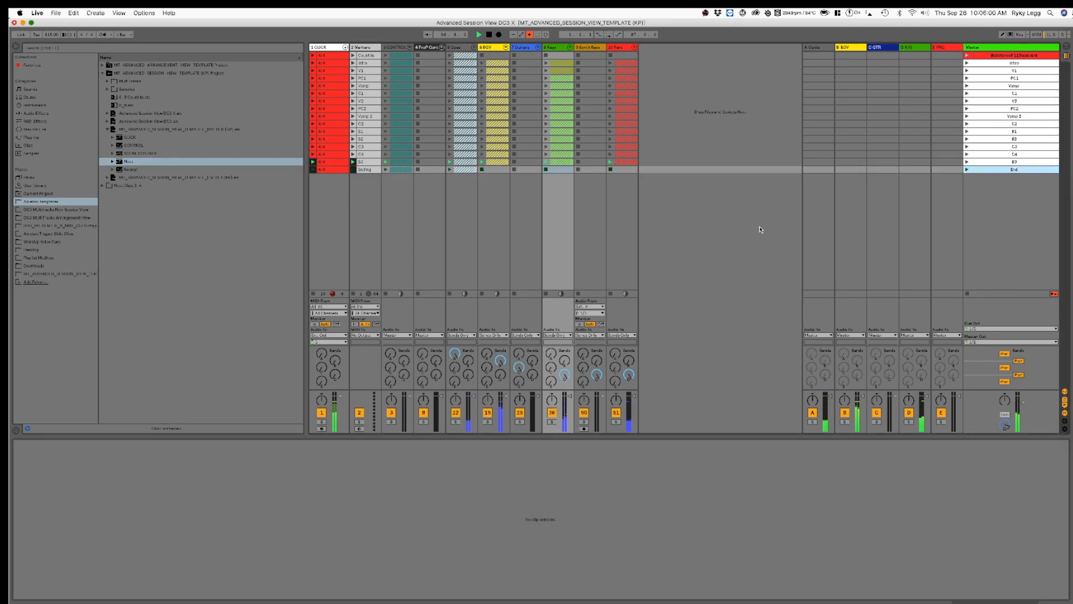
left_click(490, 35)
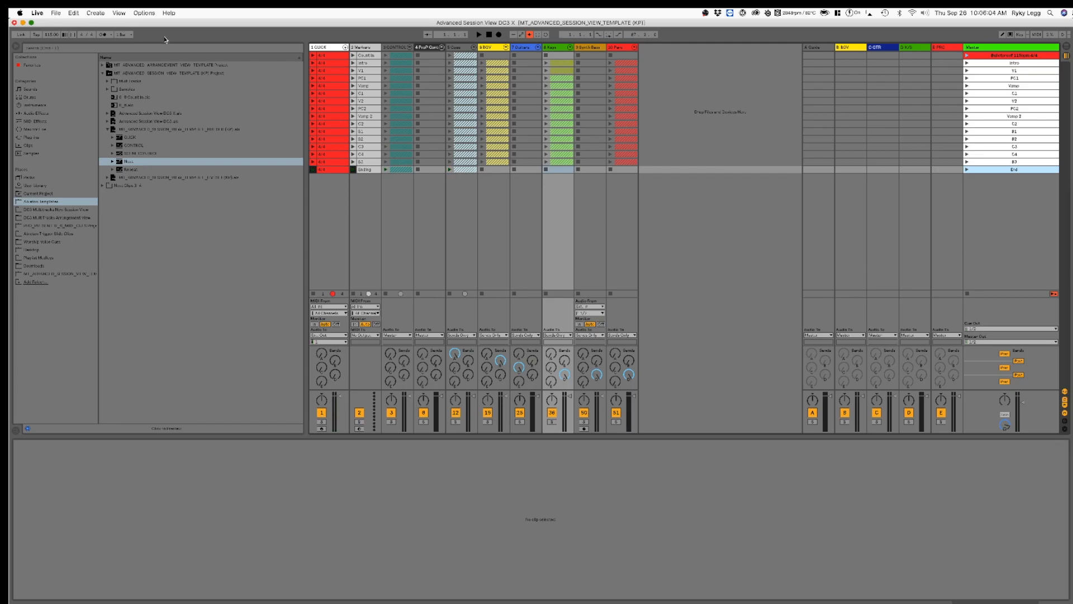
Step: Save the set as "Bulletproof 115 A Session" in the Bulletproof folder of DC3 MultiTracks New Session View on the Seagate drive
left_click(62, 13)
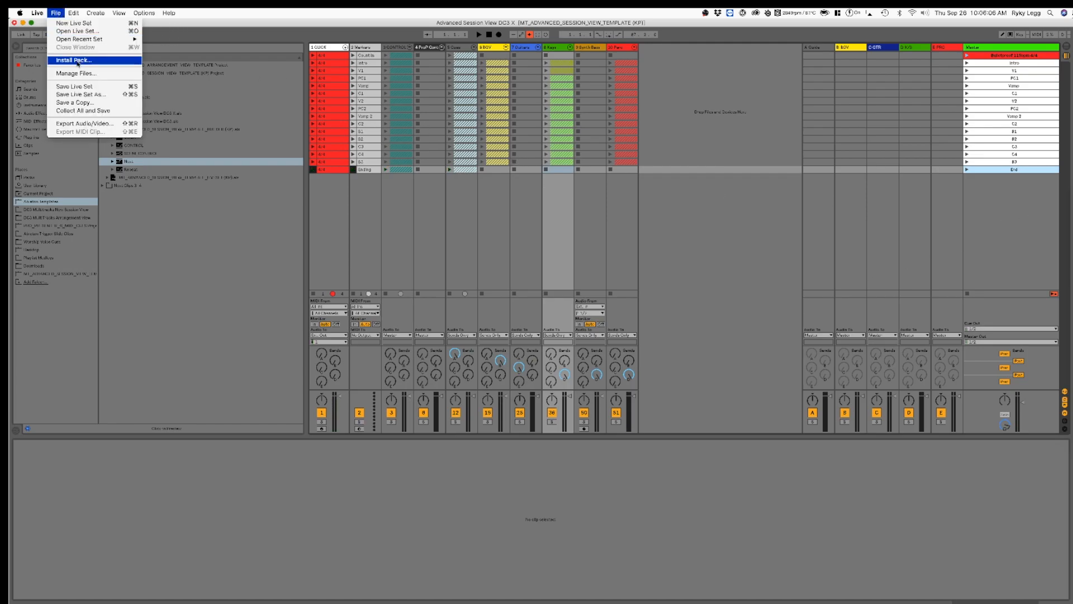
left_click(95, 96)
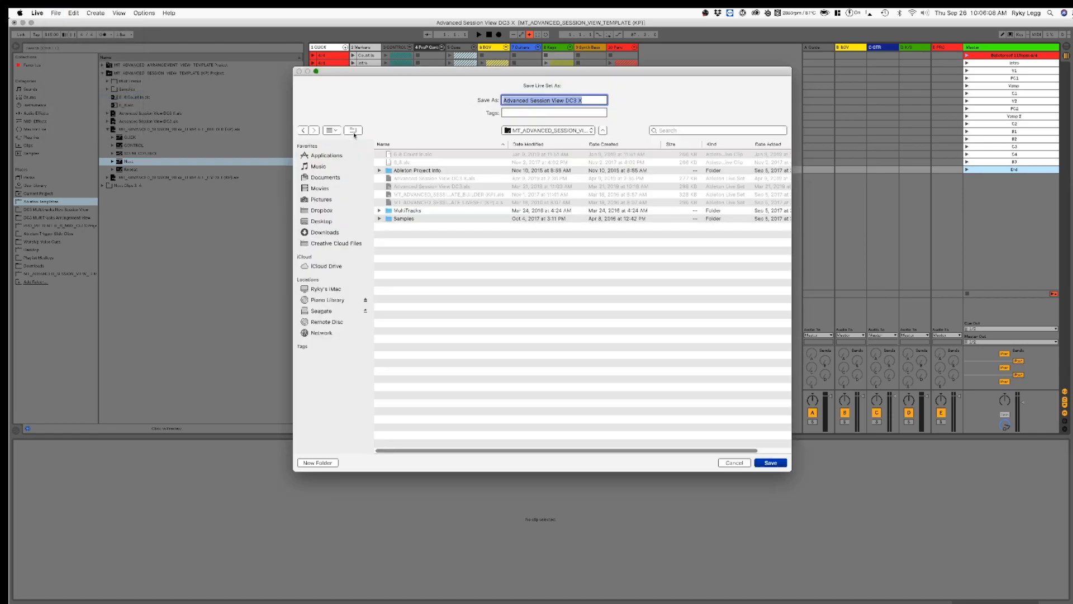
left_click(322, 310)
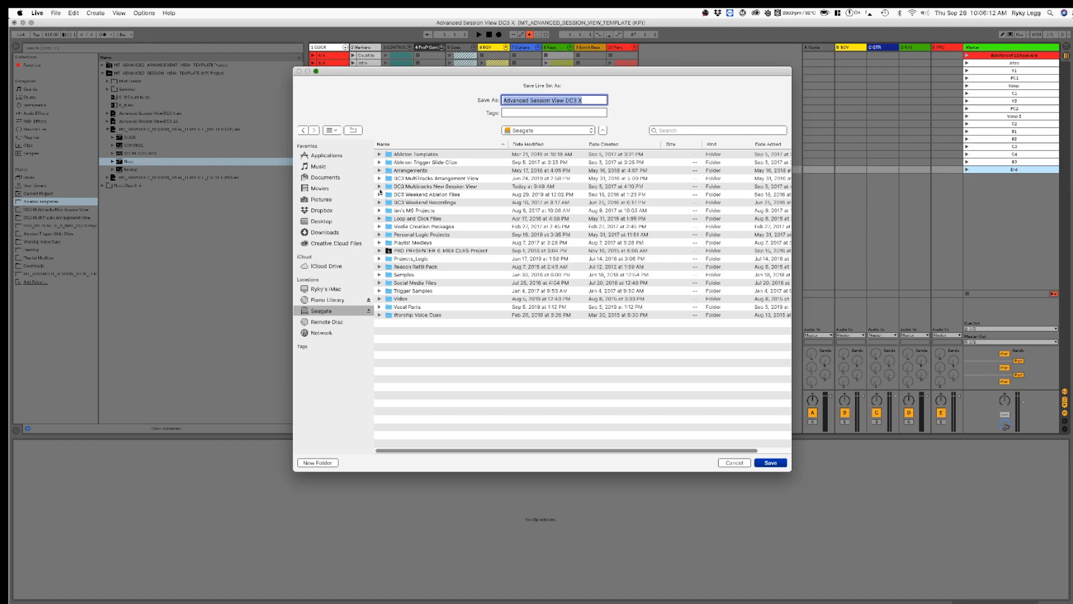
double_click(436, 187)
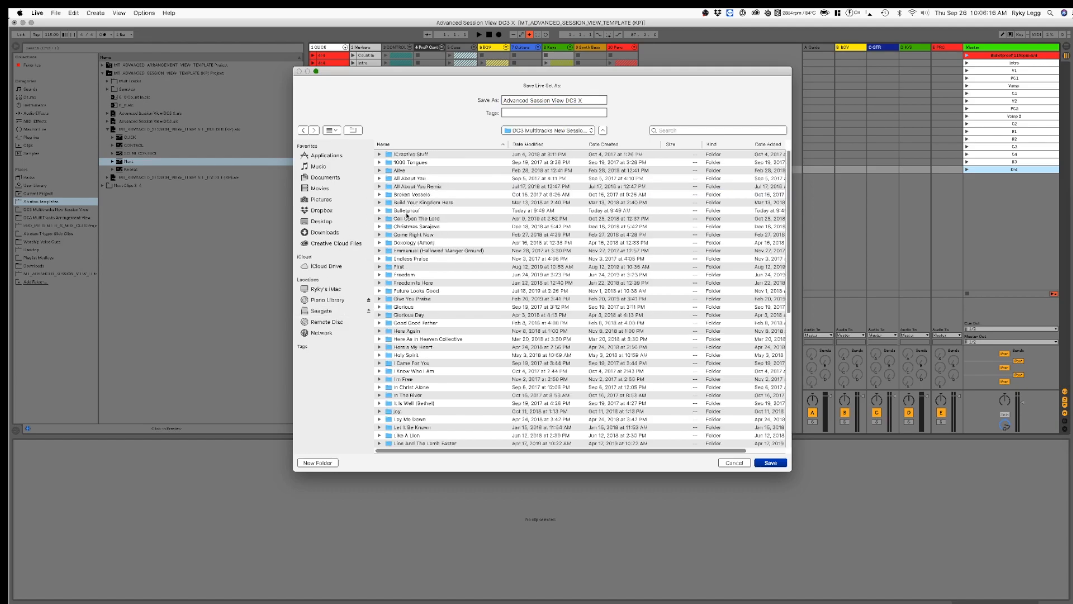
double_click(406, 212)
triple_click(547, 101)
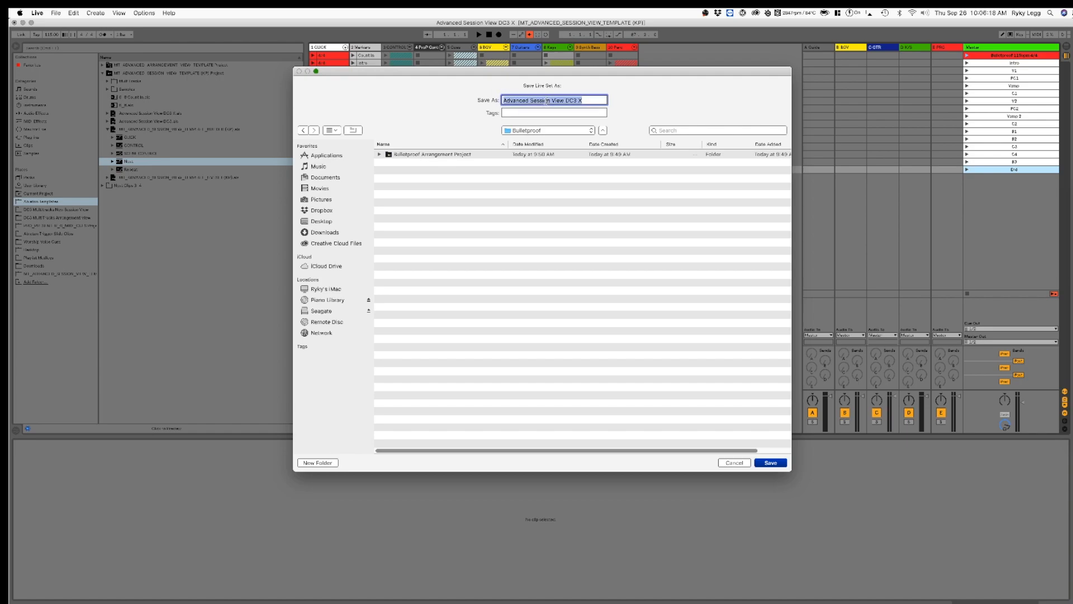
type("Bulletproof")
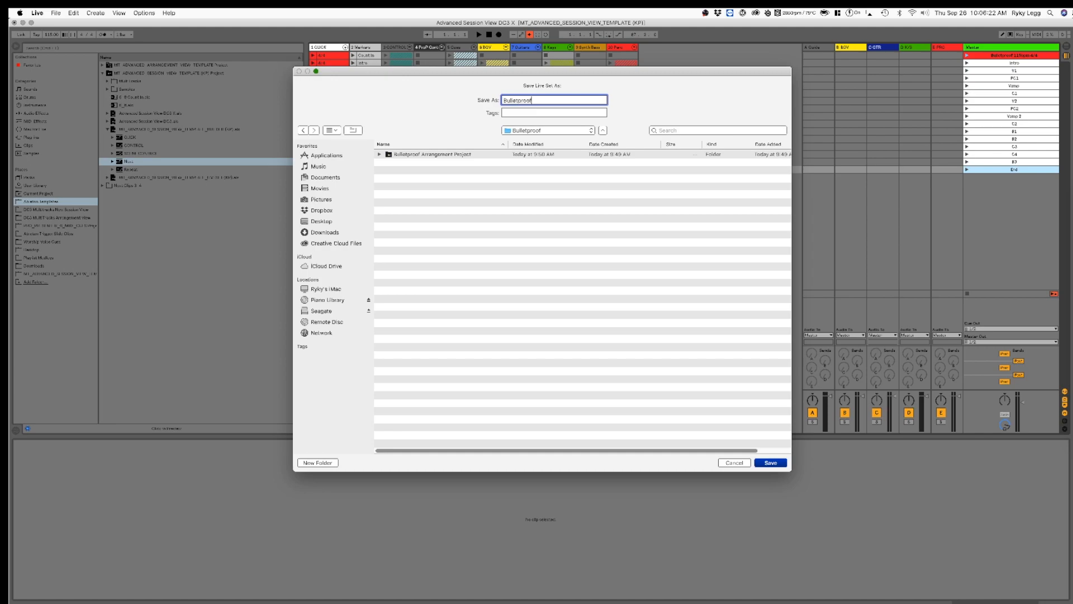
type(" 115 A Session")
key("Return")
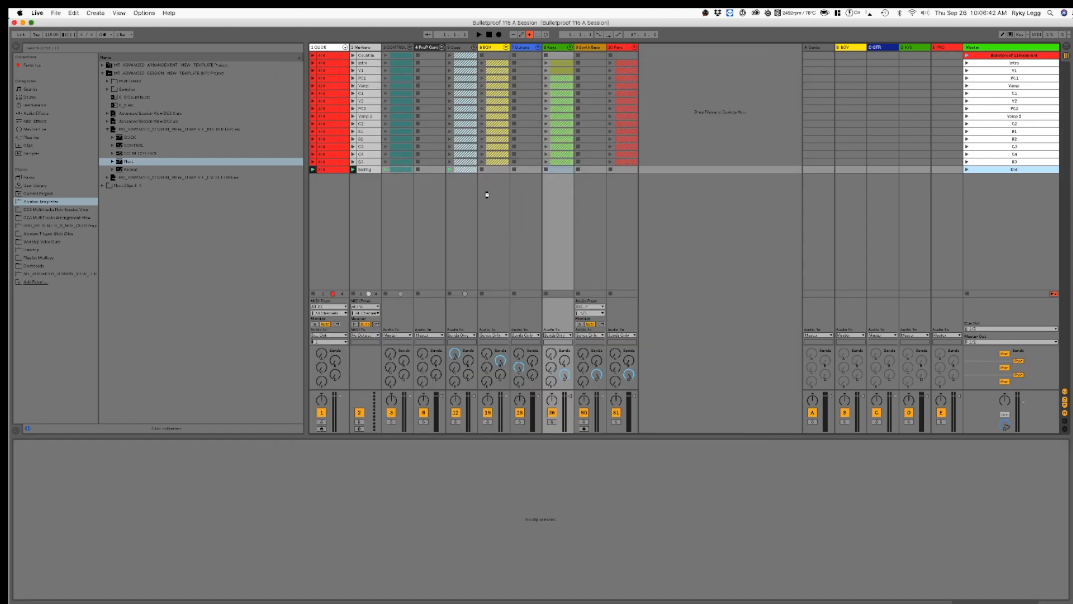
Step: Collect all external files into the Bulletproof project and save it
left_click(56, 13)
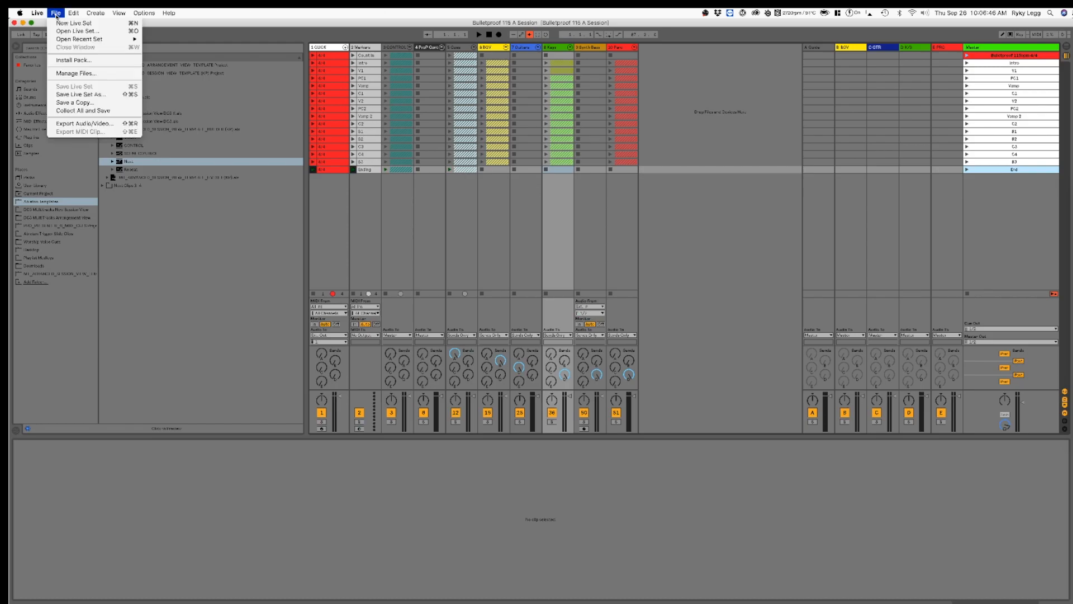
left_click(82, 110)
key("Return")
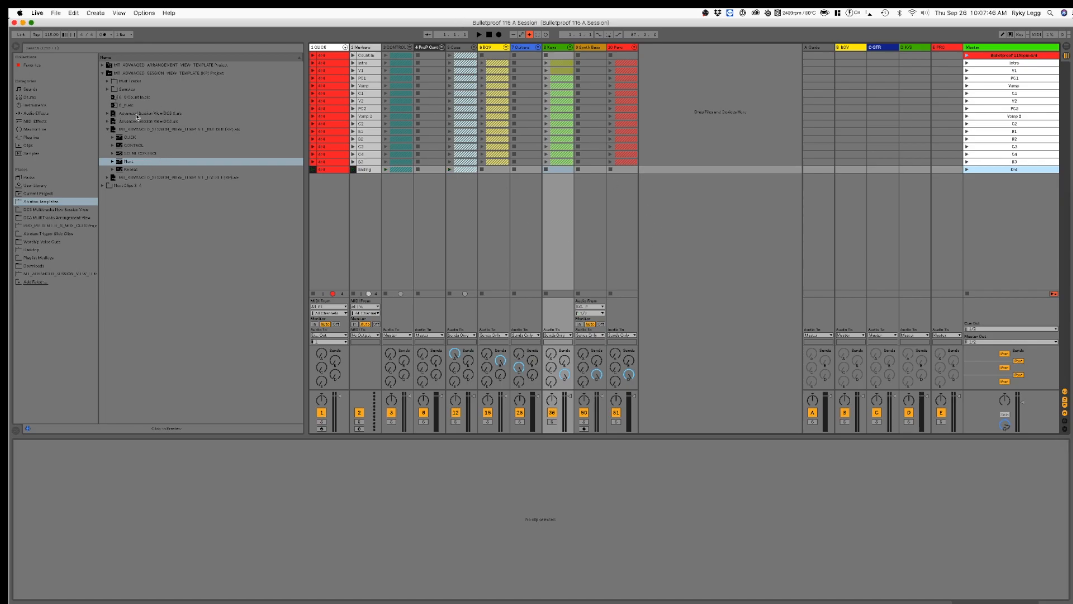
Step: Open the blank Advanced Session View DC3 X template and review the Bulletproof folder in the DC3 session view library
left_click(136, 114)
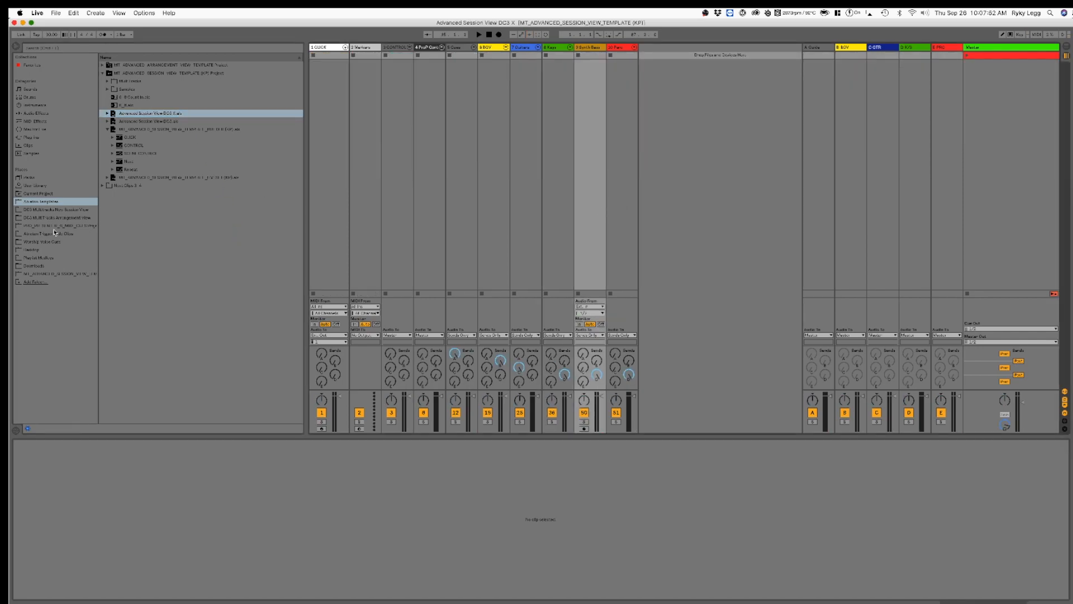
left_click(63, 209)
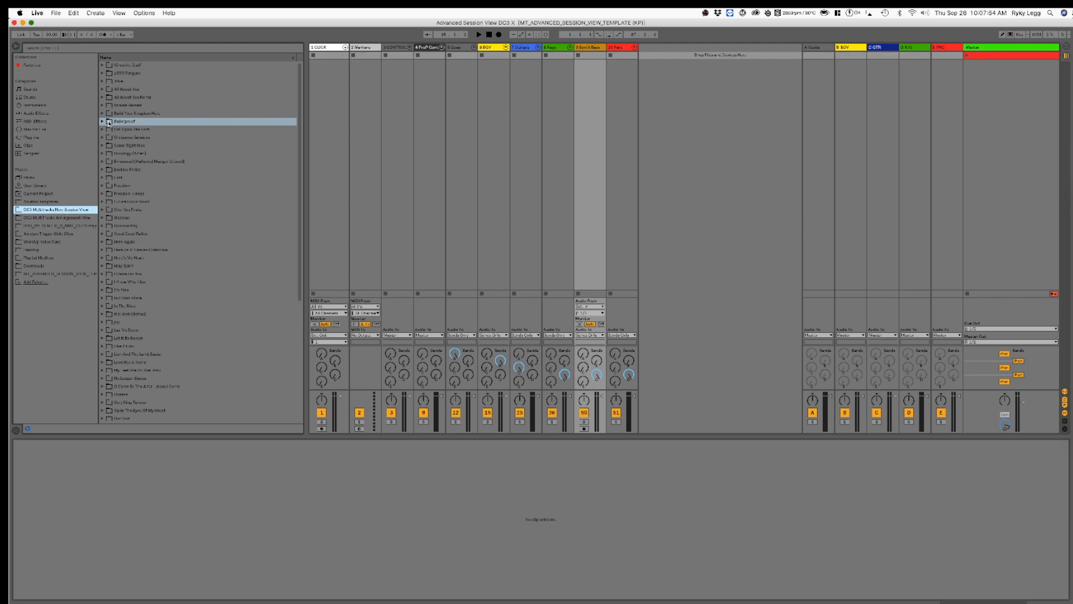
left_click(102, 122)
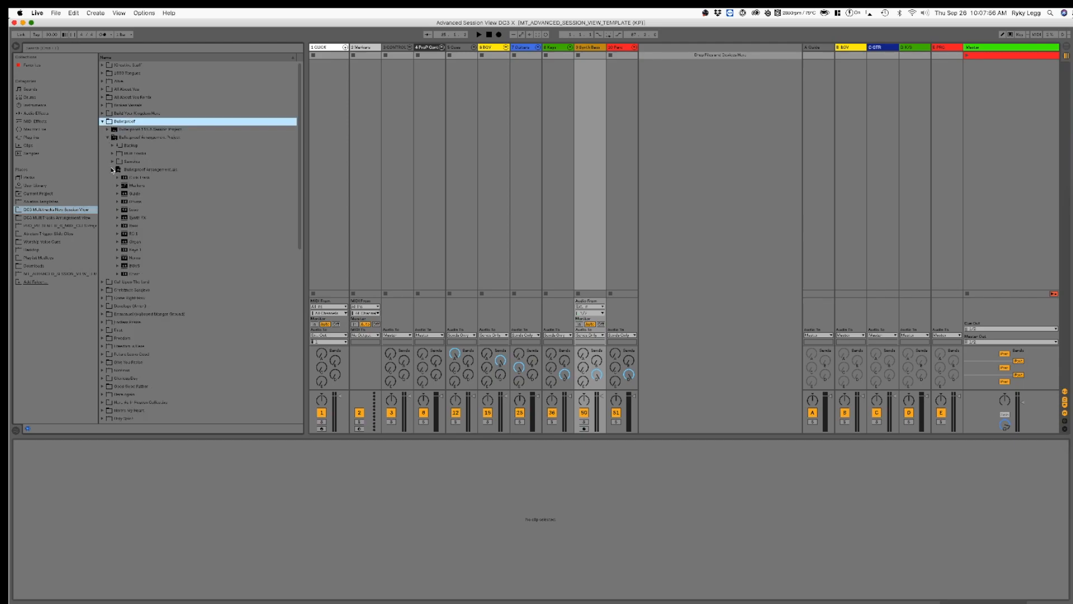
left_click(112, 169)
left_click(103, 123)
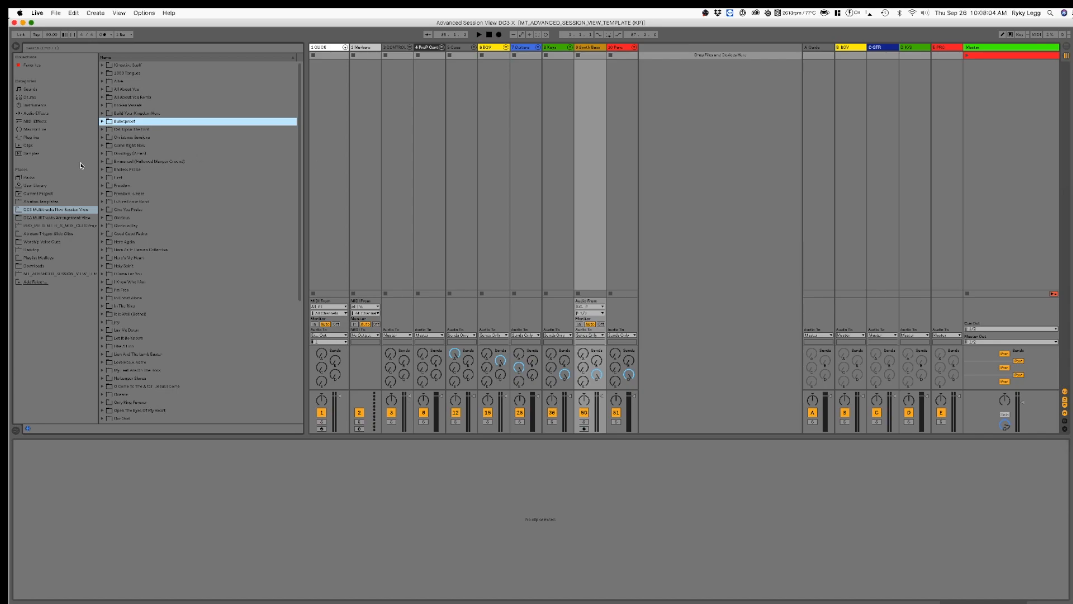
Step: Find the Relentless set in the DC3 session view library and insert it into the template below the blank first scene
scroll(200, 190, "down", 8)
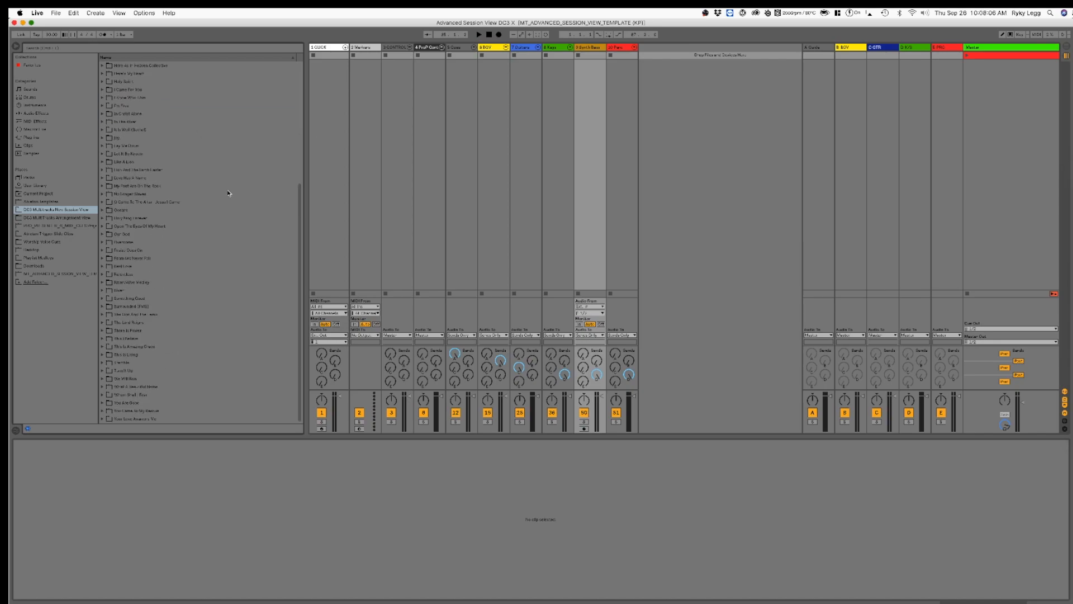
scroll(197, 286, "up", 8)
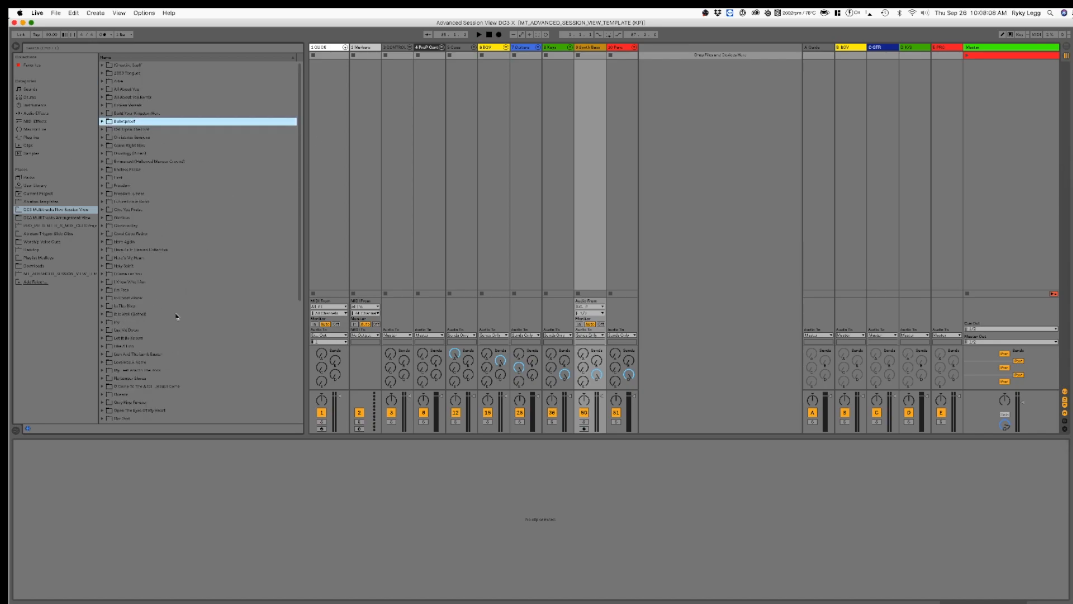
scroll(221, 244, "down", 8)
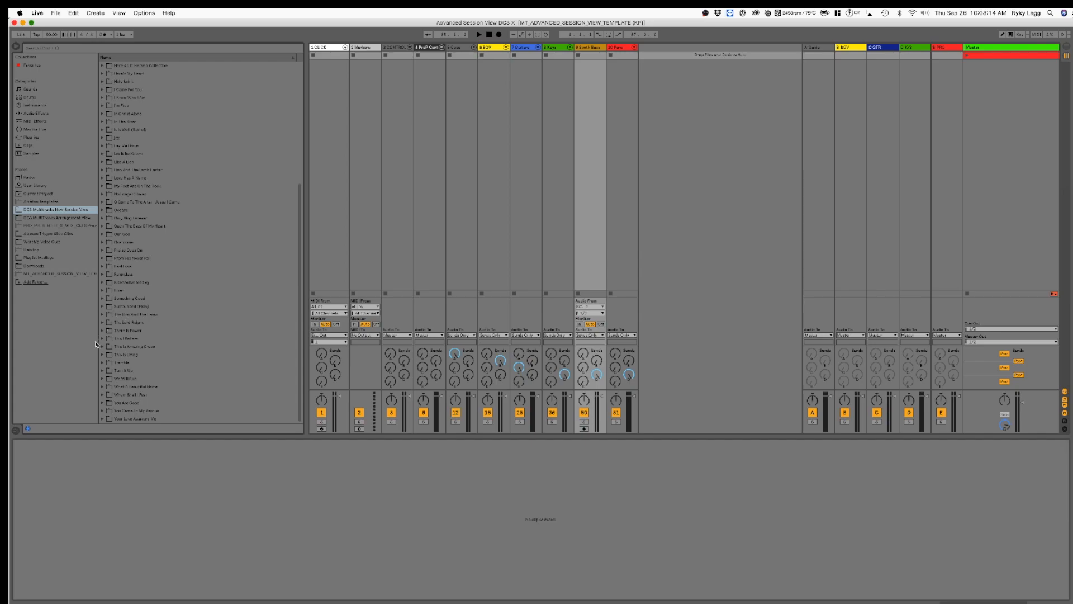
left_click(103, 274)
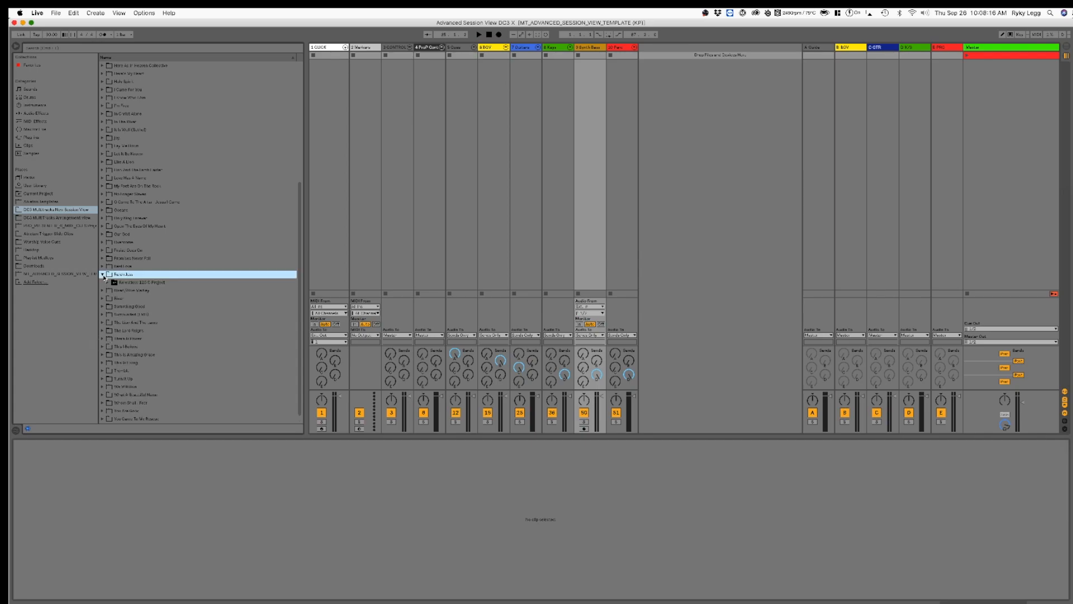
left_click(108, 283)
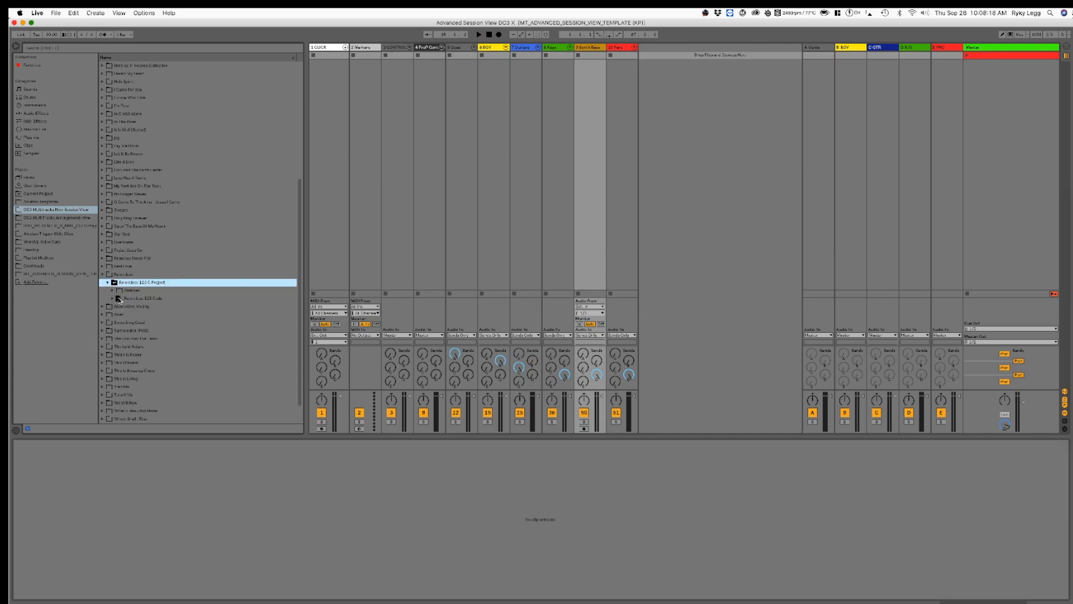
left_click(150, 300)
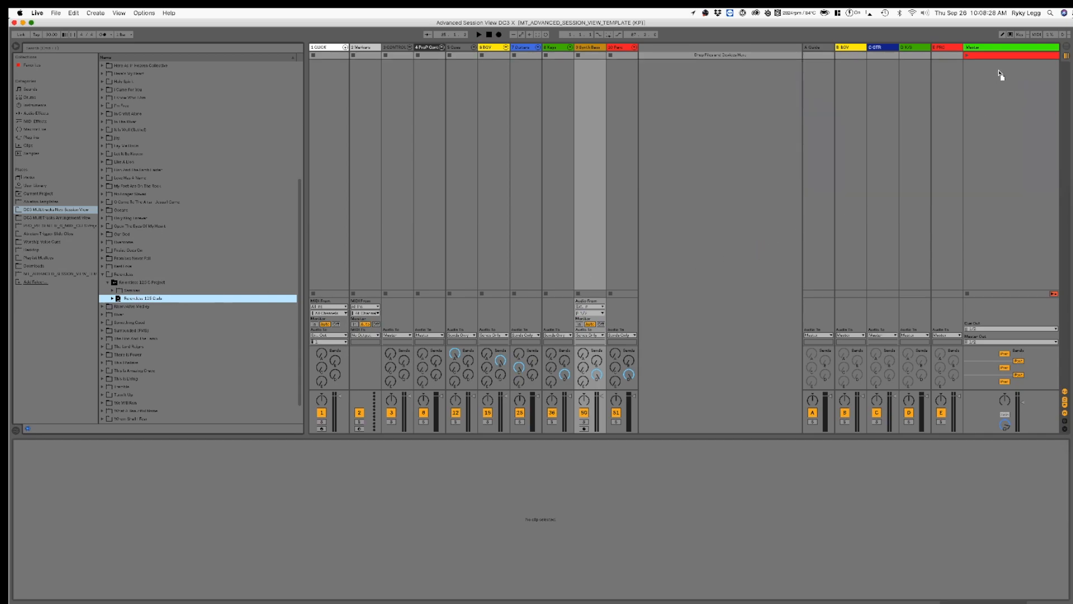
mouse_move(1000, 75)
left_mouse_down()
mouse_move(574, 95)
mouse_move(510, 116)
mouse_move(929, 106)
mouse_move(1004, 87)
left_mouse_up()
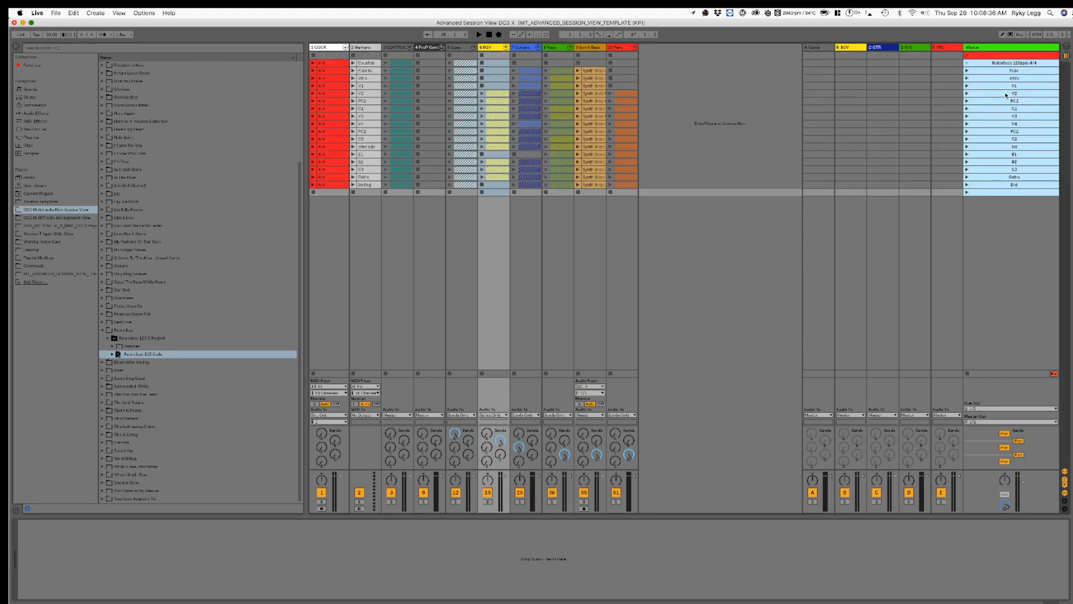
Step: Delete the empty first scene above the imported Relentless scenes
left_click(995, 51)
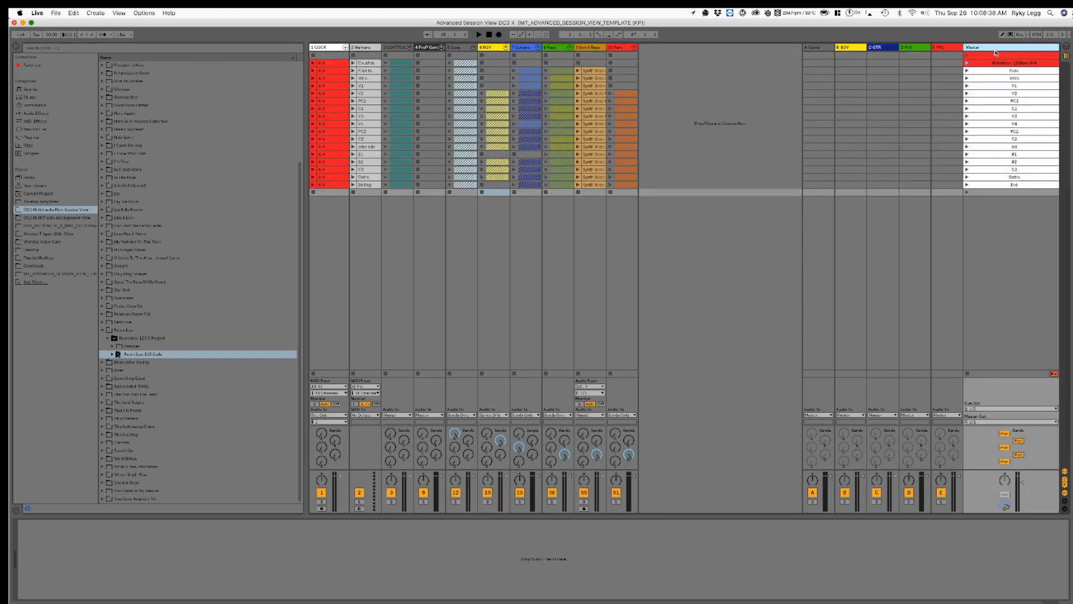
left_click(996, 55)
key("Delete")
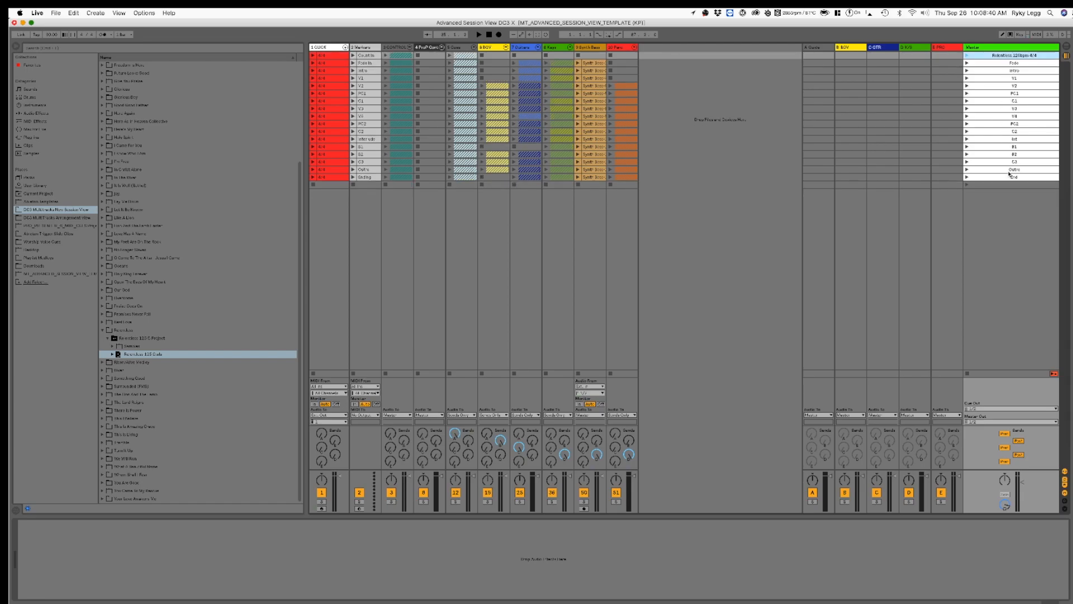
Step: Select the empty scene below End and collapse the Relentless folder in the browser
left_click(1022, 184)
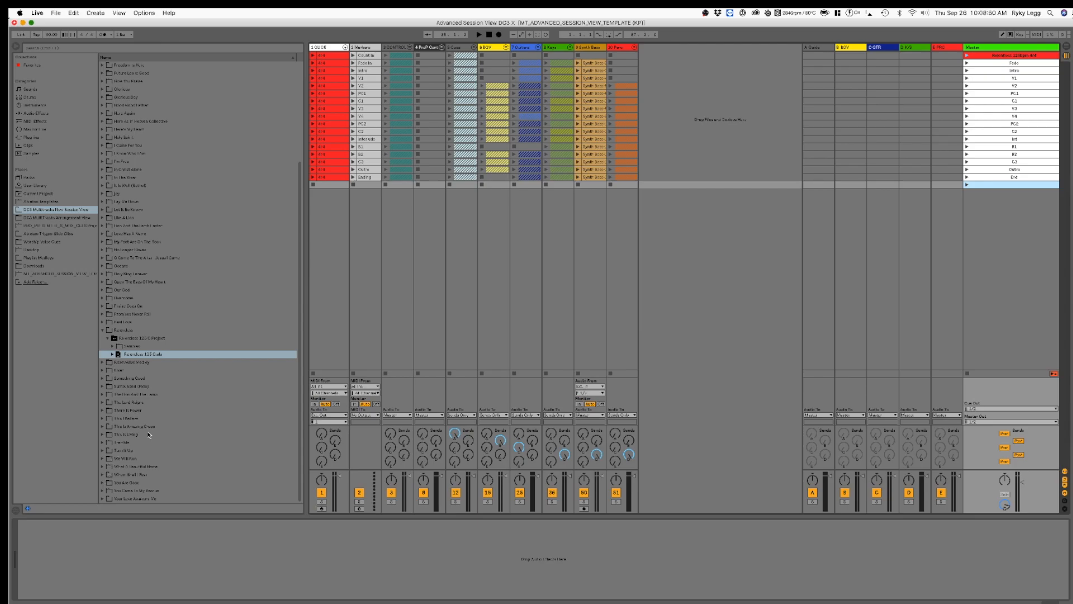
left_click(102, 331)
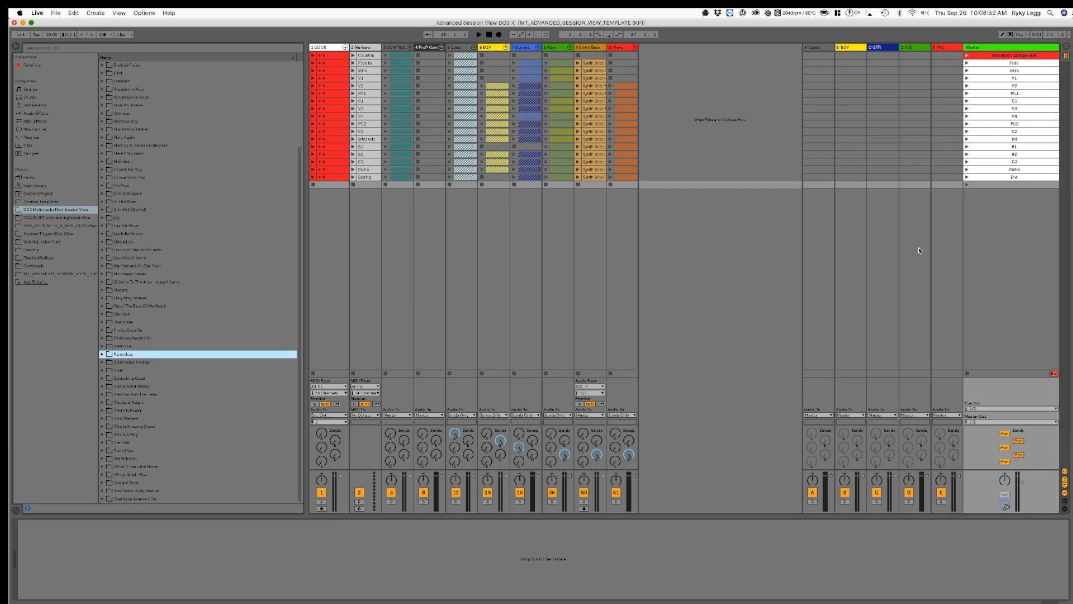
Step: Insert a second empty scene below the blank scene that follows the Relentless End scene
left_click(1016, 187)
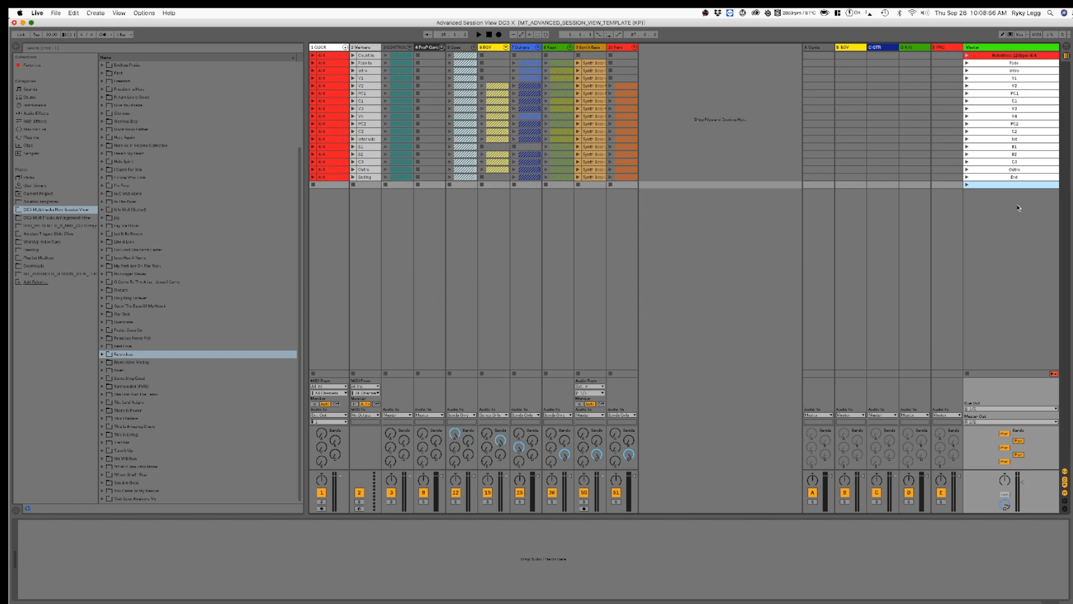
left_click(1025, 401)
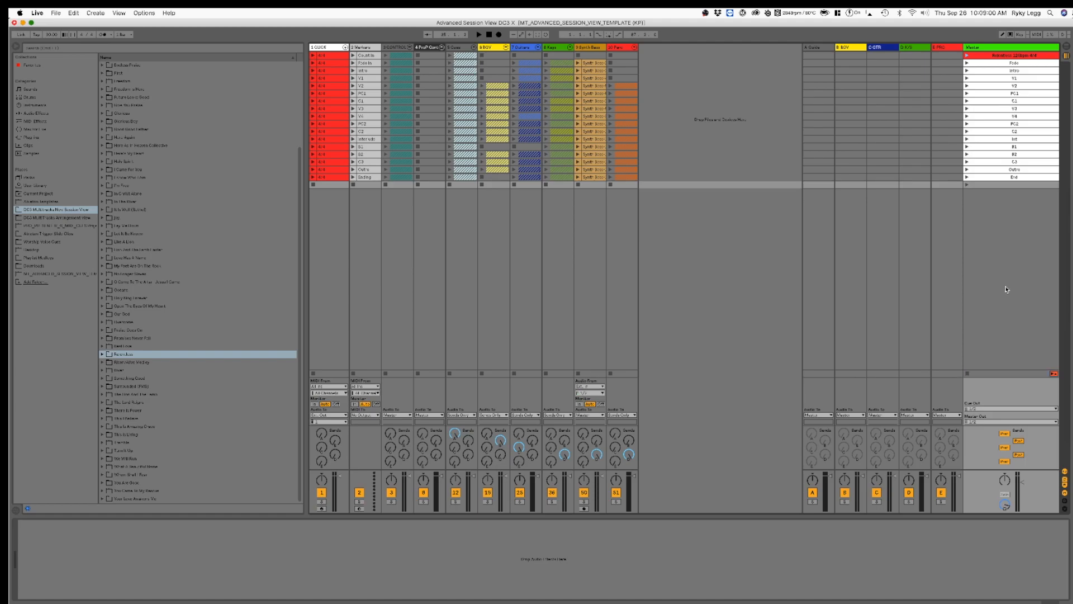
left_click(1031, 185)
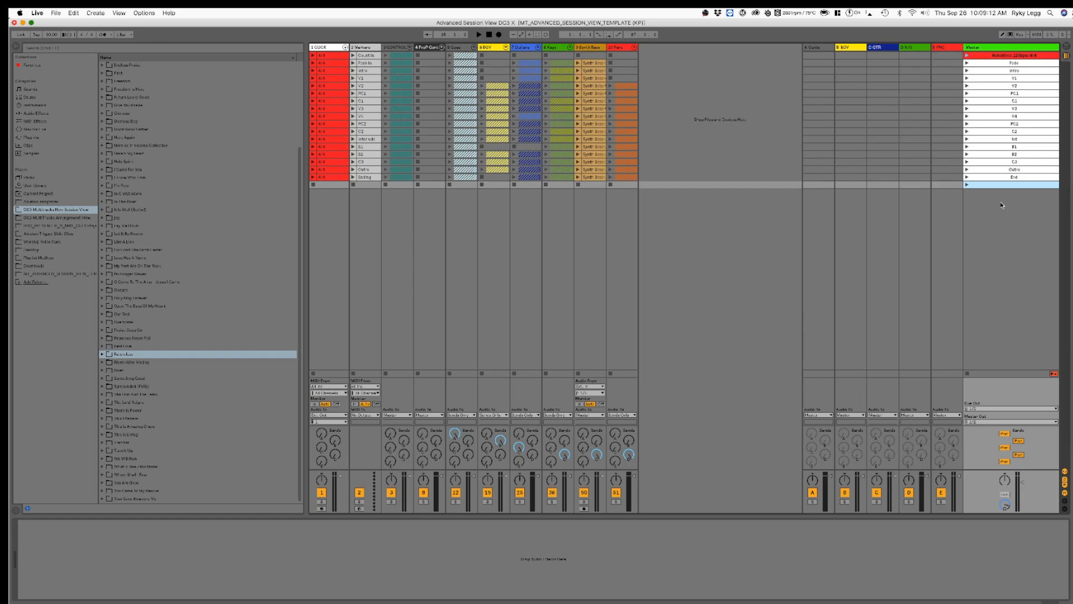
left_click(1006, 177)
left_click(1002, 185)
key("super+i")
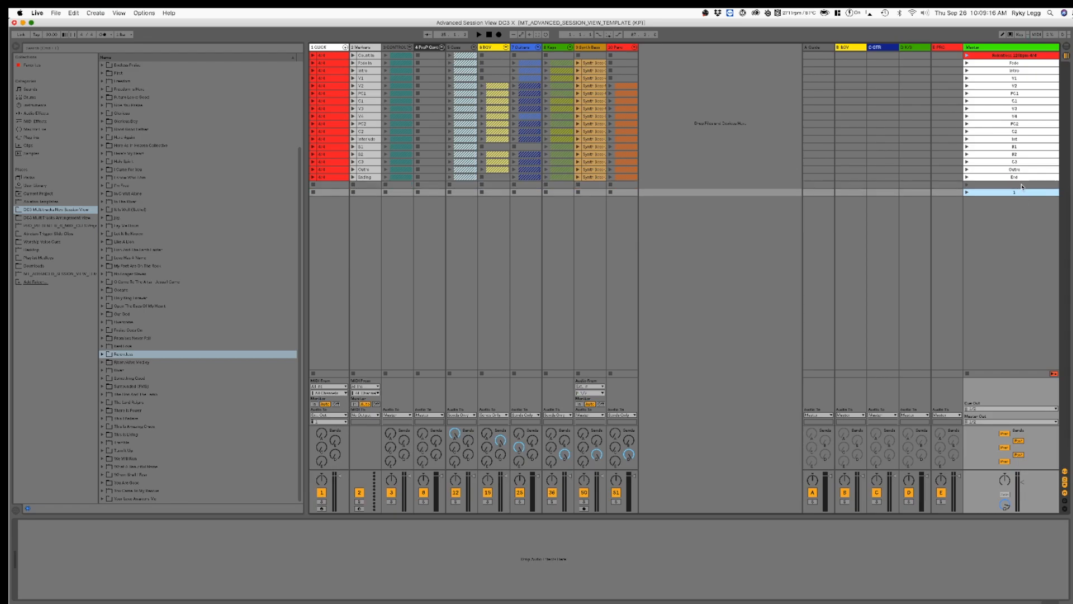
left_click(1023, 187)
Step: Name the first empty scene below End "Who You Say I Am"
mouse_move(1067, 301)
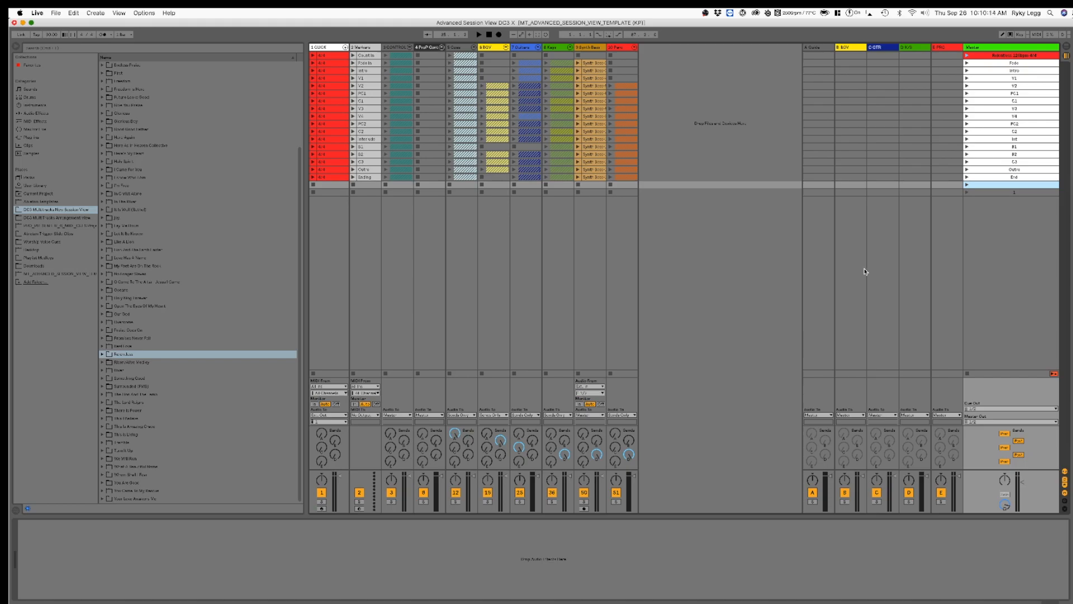
mouse_move(1065, 323)
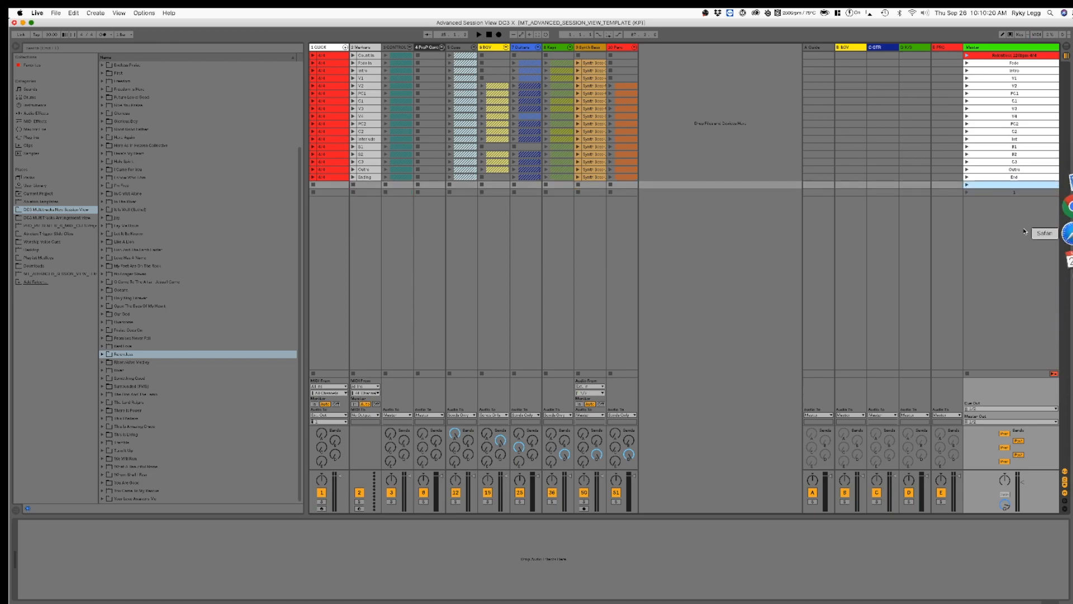
left_click(978, 193)
left_click(982, 185)
key("super+r")
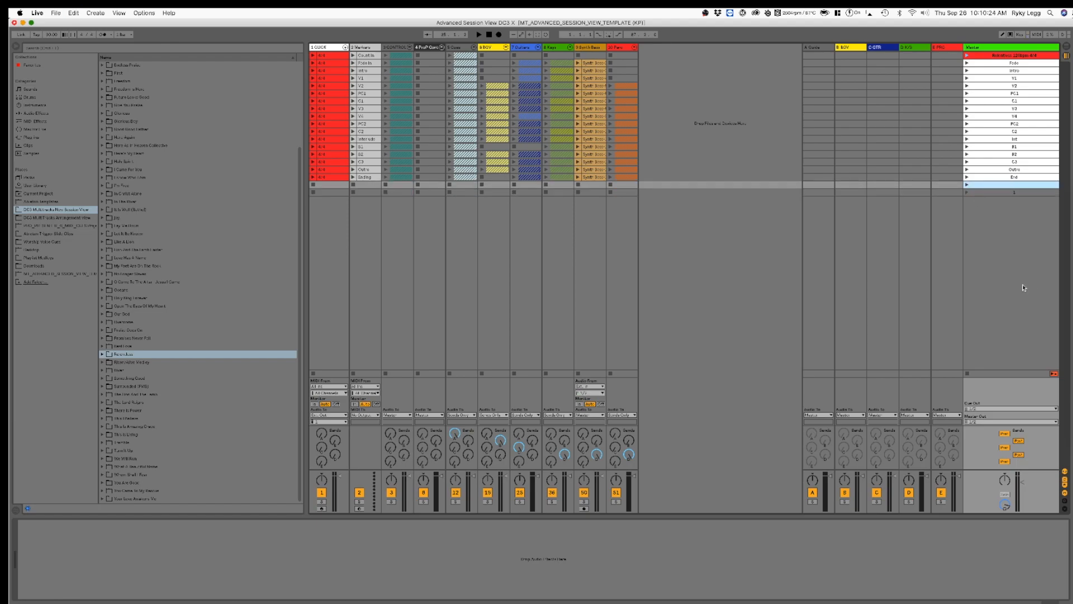
type("Who You Say I Am")
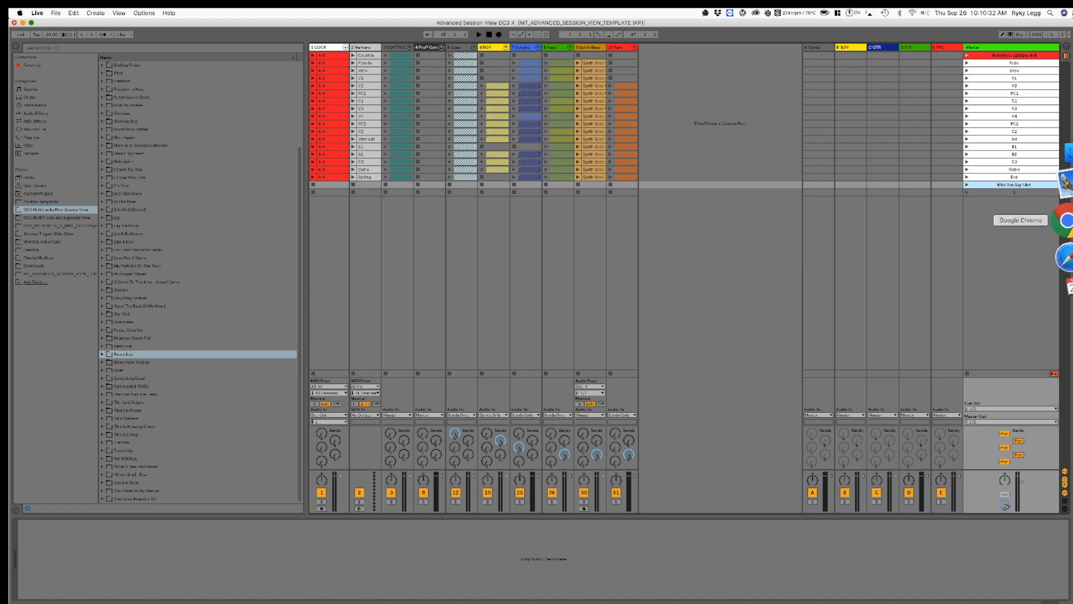
Step: Switch to Chrome and open the September 29, 2019 DC3 Creative Arts - PG plan in Planning Center Services to check the song tempos
left_click(1065, 216)
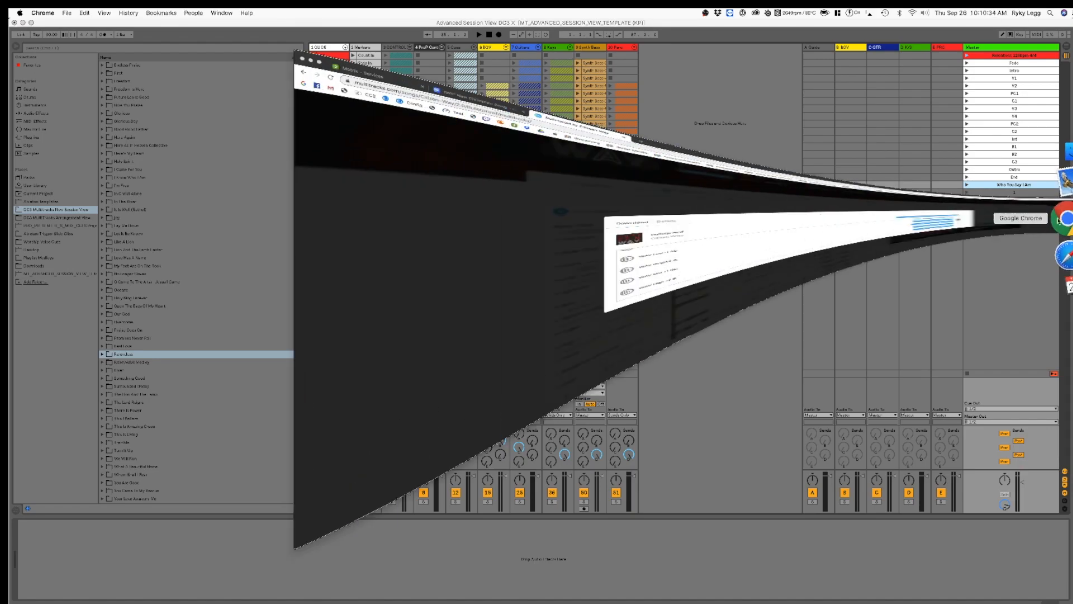
left_click(90, 28)
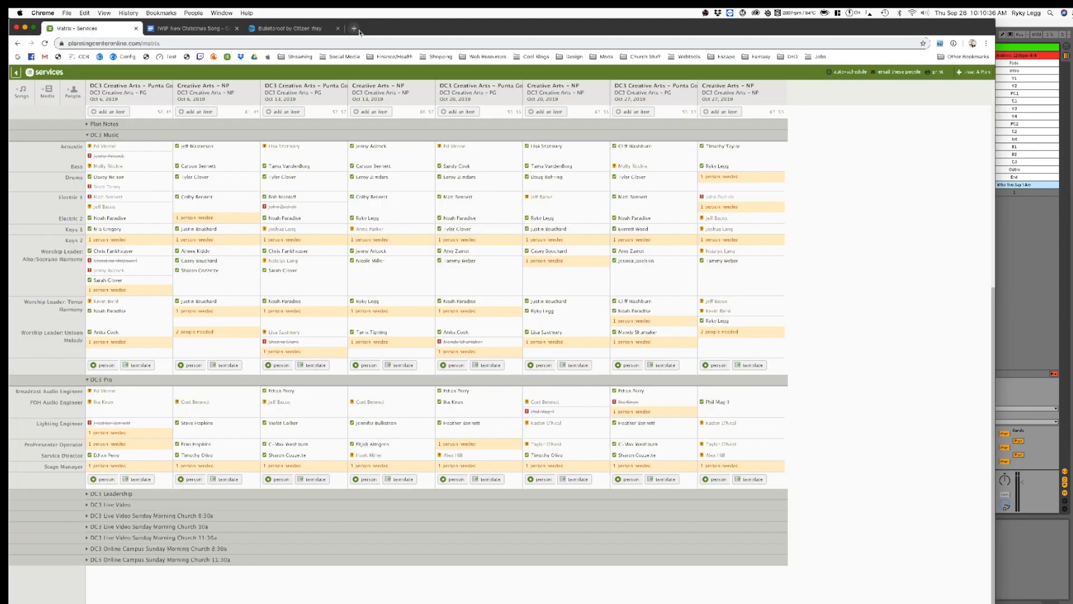
key("super+t")
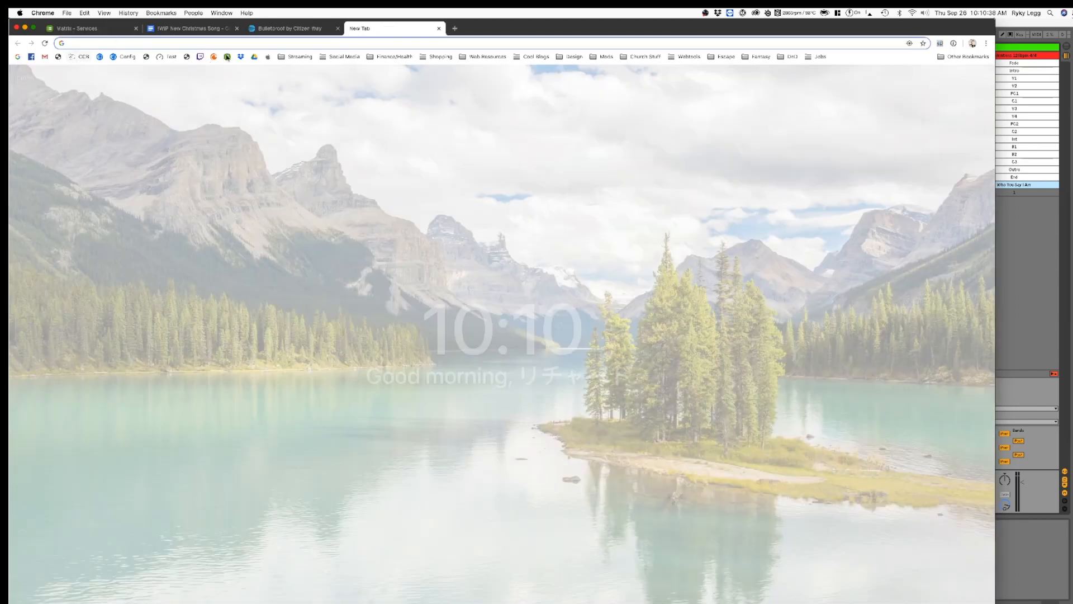
left_click(213, 56)
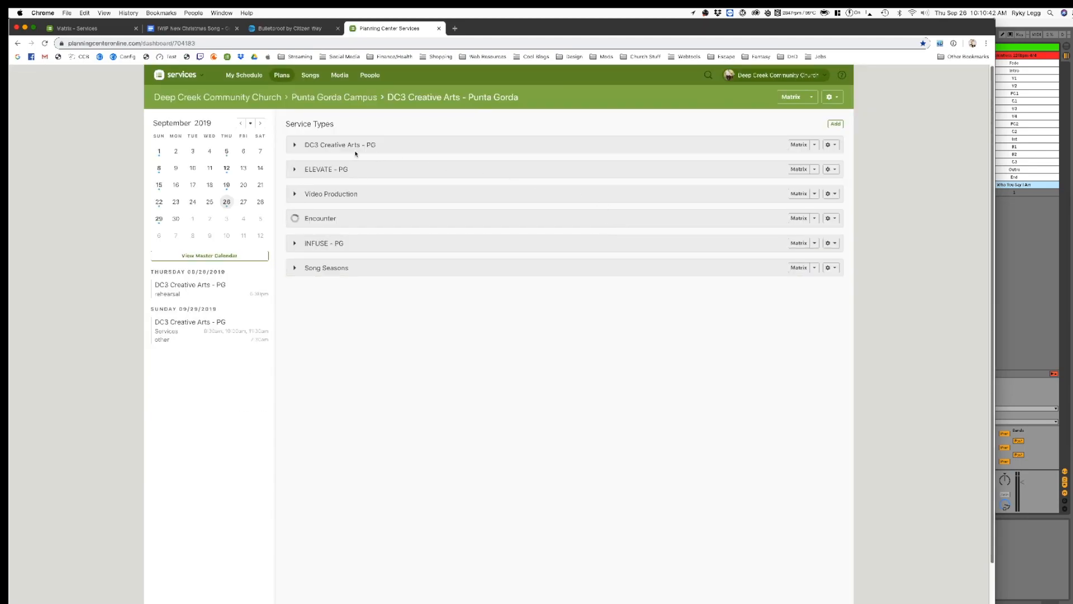
left_click(293, 144)
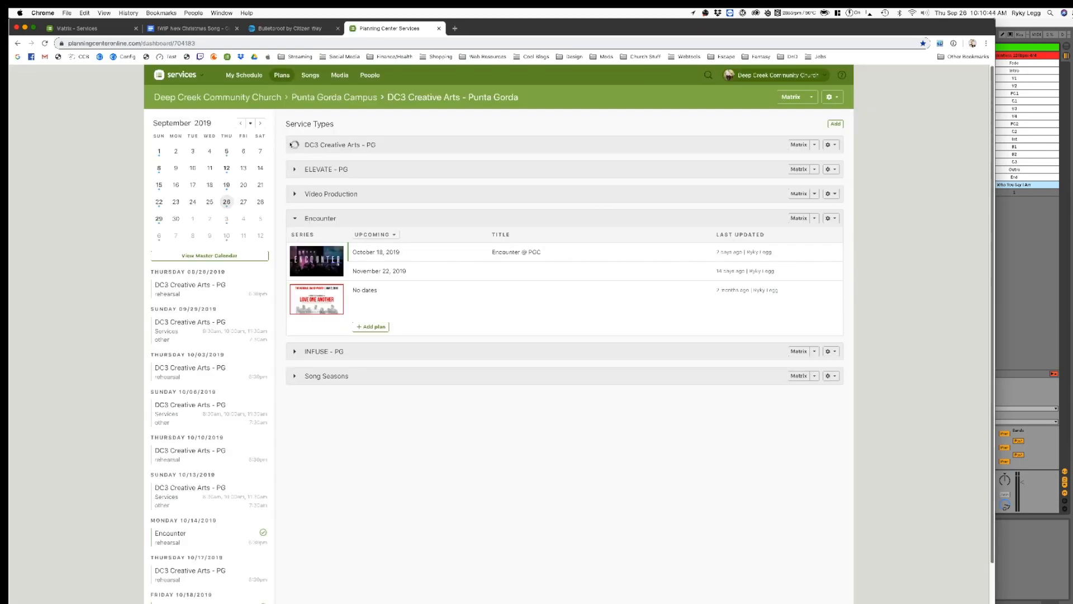
left_click(385, 180)
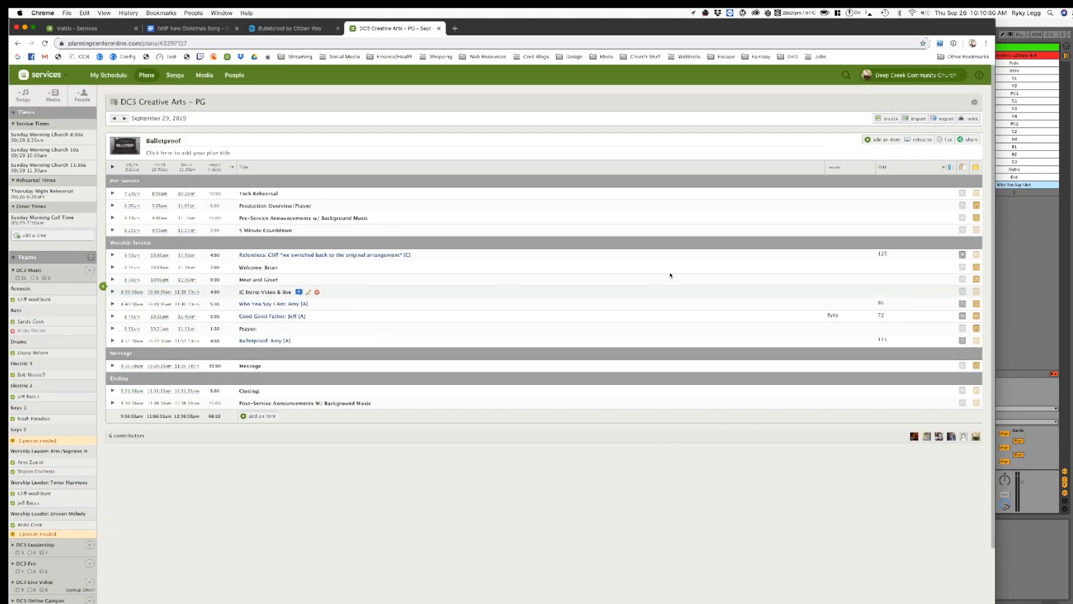
left_click(25, 27)
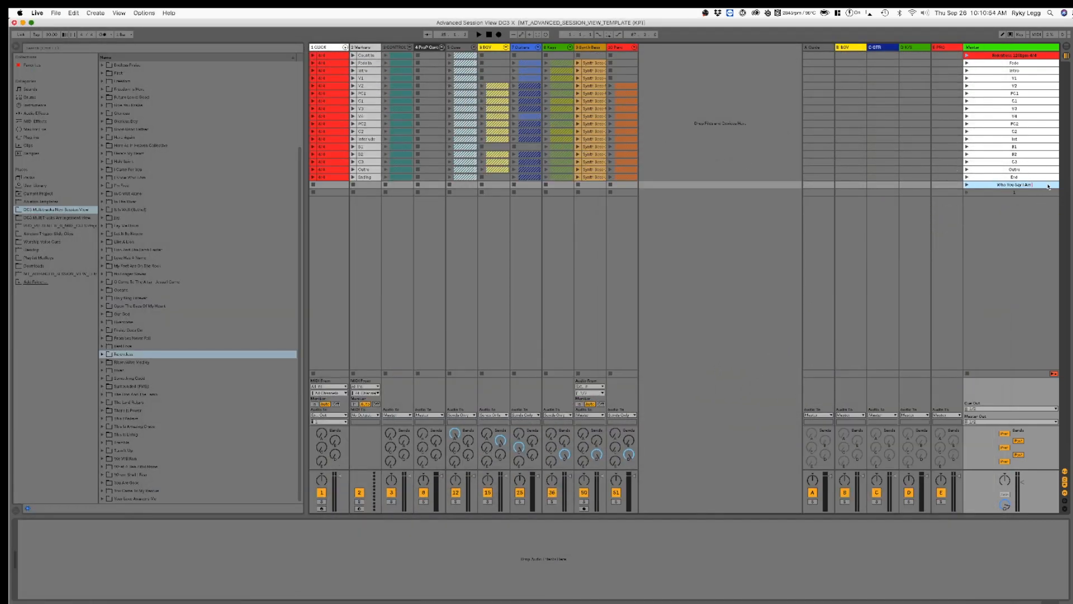
Step: Append the tempo and meter "86bpm 6/8" to the Who You Say I Am scene name
type("86bpm 6/8")
Step: Rename the last scene "Good Good Father 72bpm 6/8", checking the song's tempo in the Planning Center plan
left_click(1044, 193)
key("super+r")
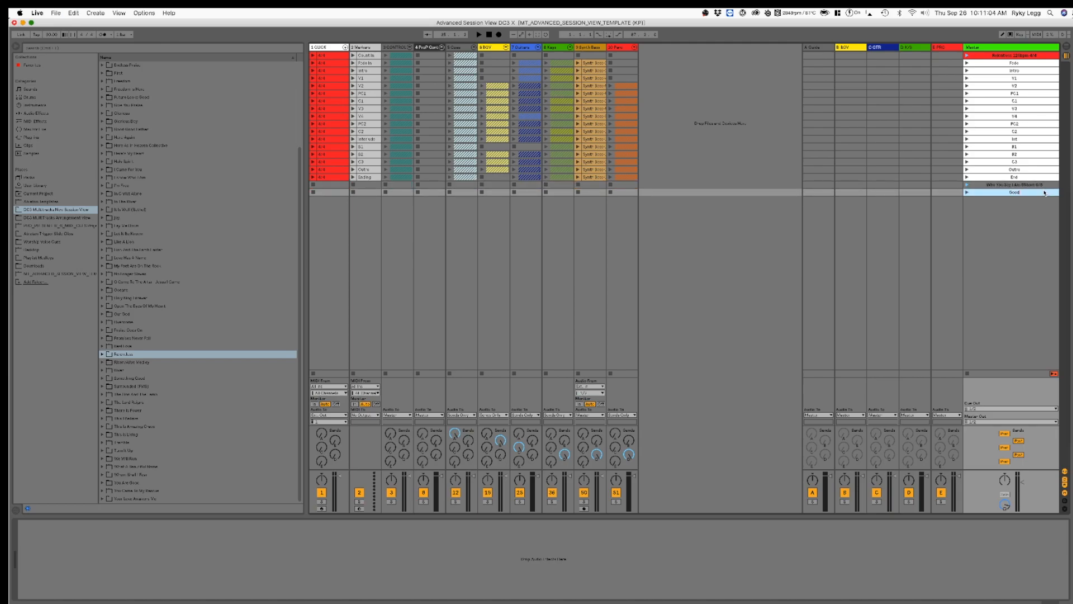
type("Good Good Father")
key("Return")
left_click(1062, 211)
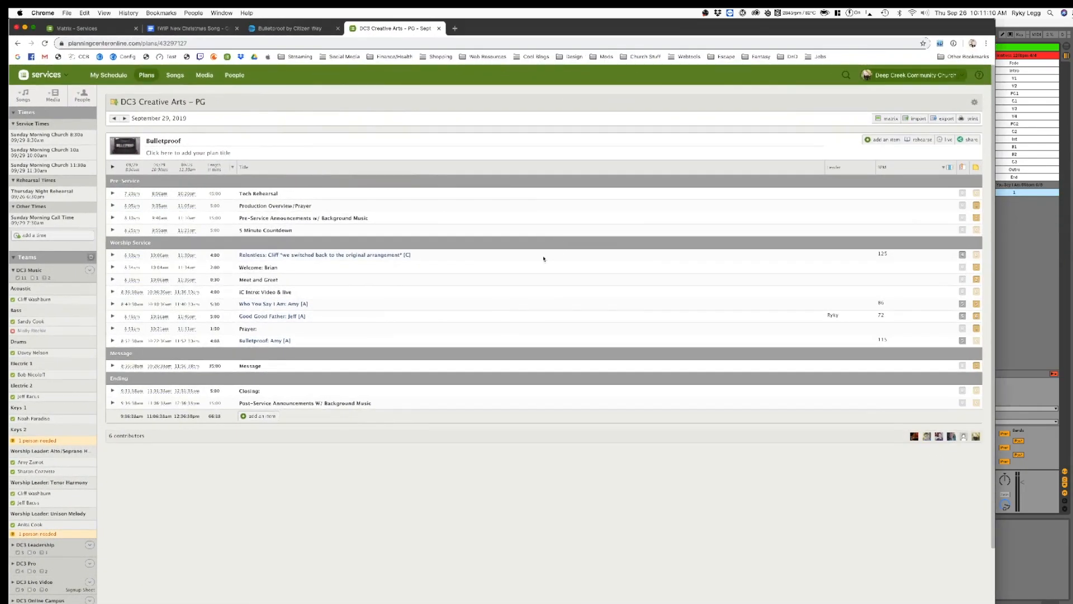
left_click(1026, 193)
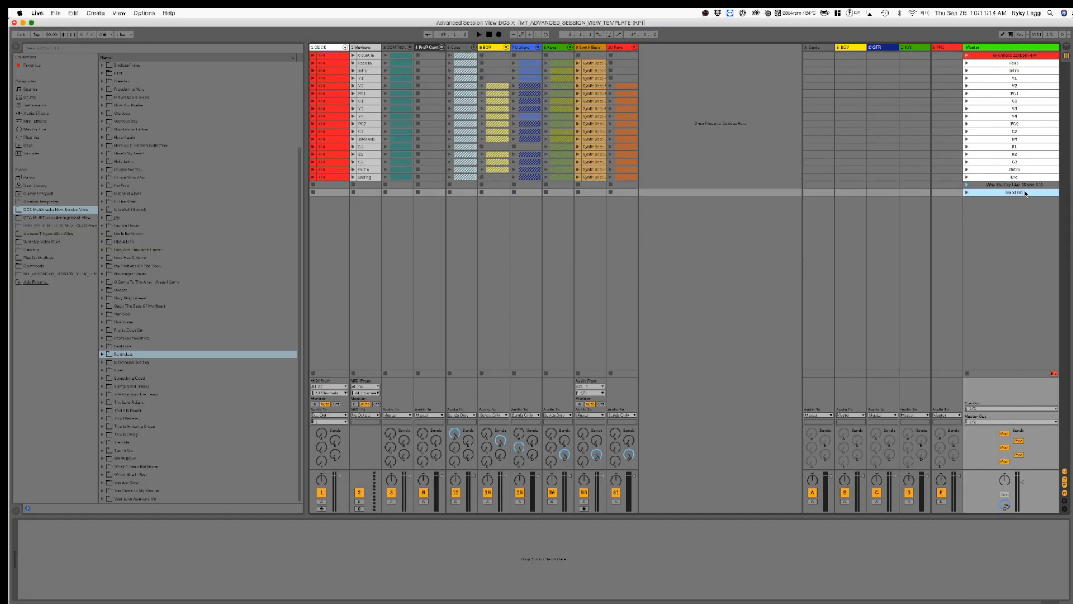
type("Good Good Father 72bpm 6/8")
key("Return")
Step: Color the Who You Say I Am and Good Good Father scenes red
right_click(983, 193)
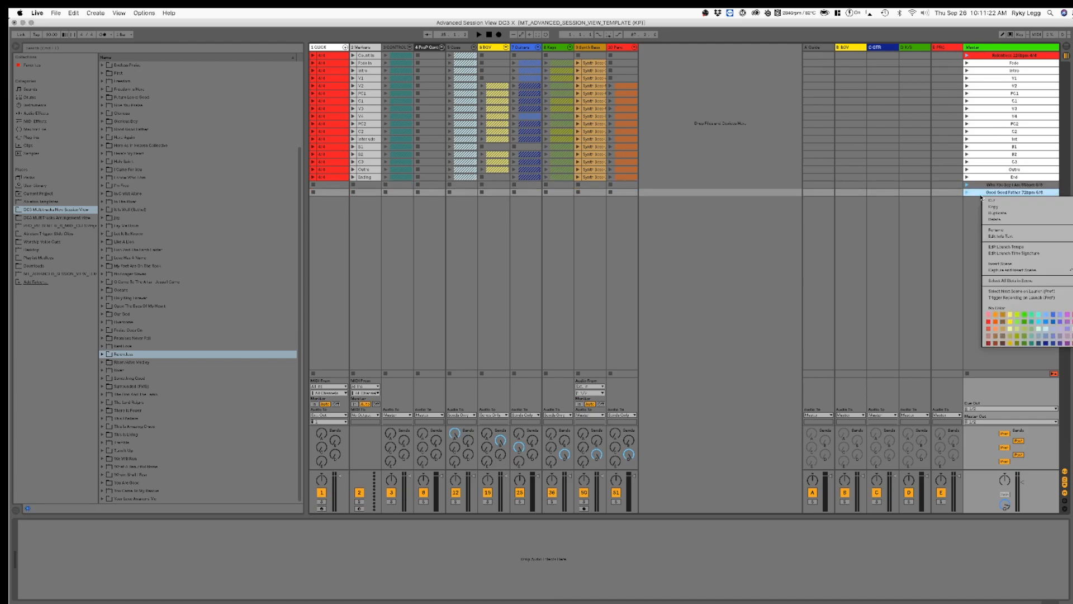
left_click(978, 188)
left_click(978, 185, "shift")
right_click(979, 184)
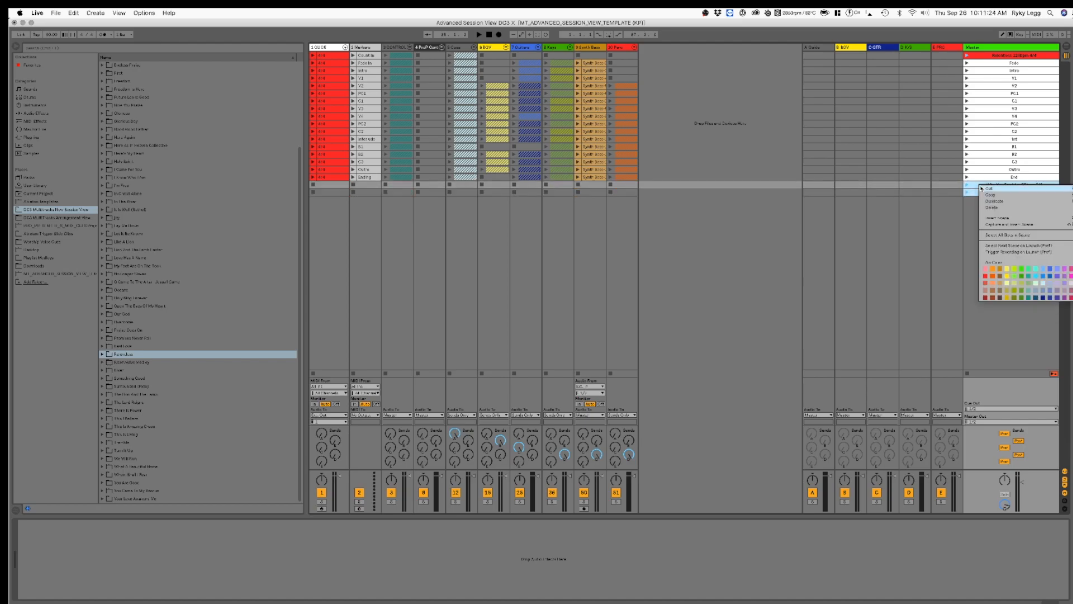
left_click(985, 275)
left_click(979, 186)
left_click(978, 191)
left_click(979, 186)
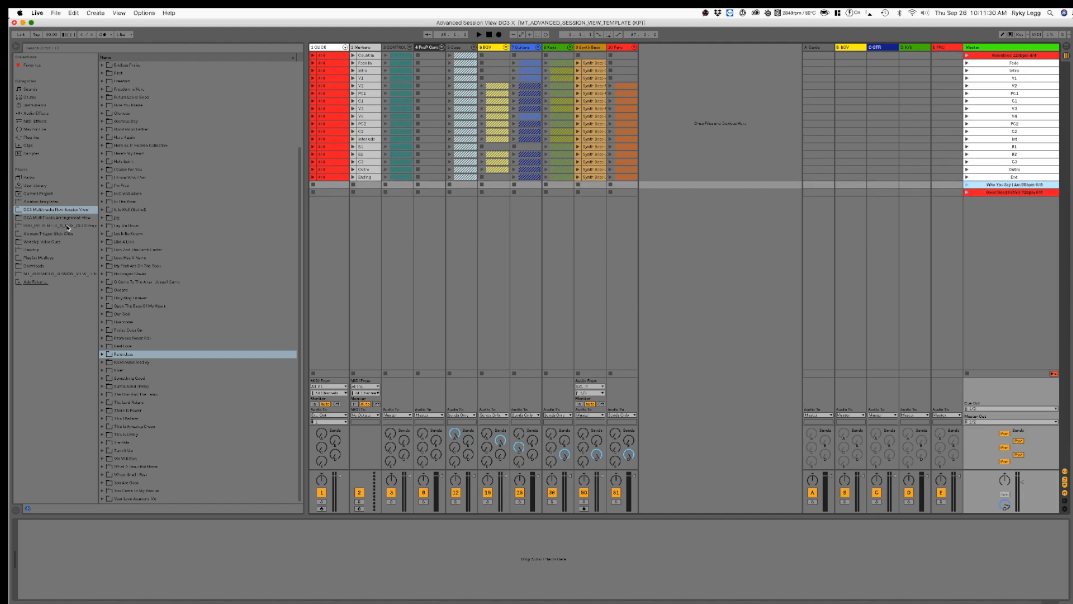
Step: Add the 6/8 count-in clip from the Ableton templates folder to the GUIDE track for Who You Say I Am and duplicate it into Good Good Father
left_click(49, 202)
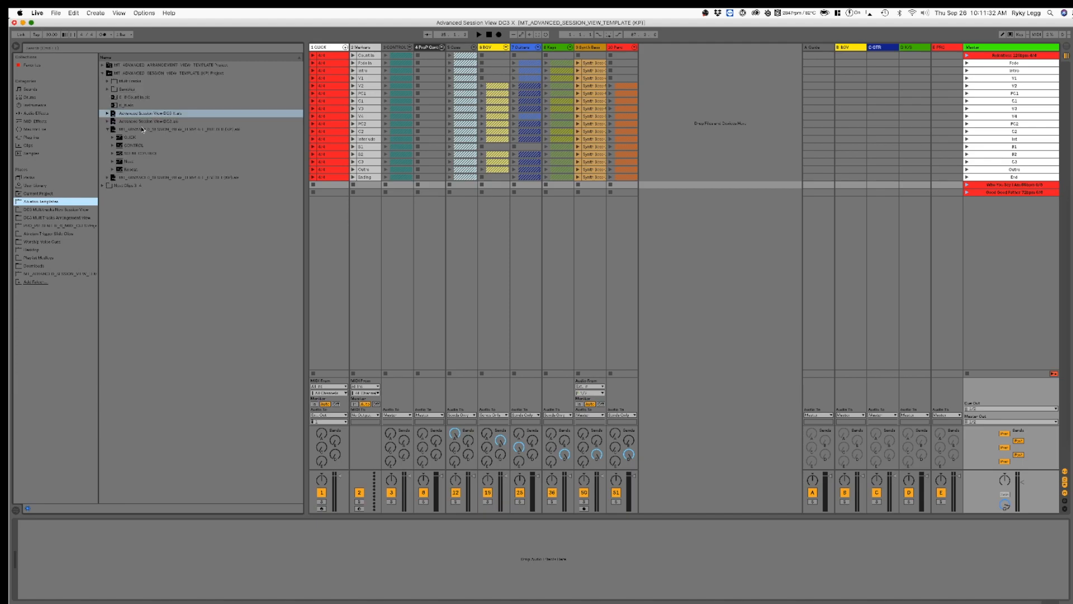
left_click(167, 130)
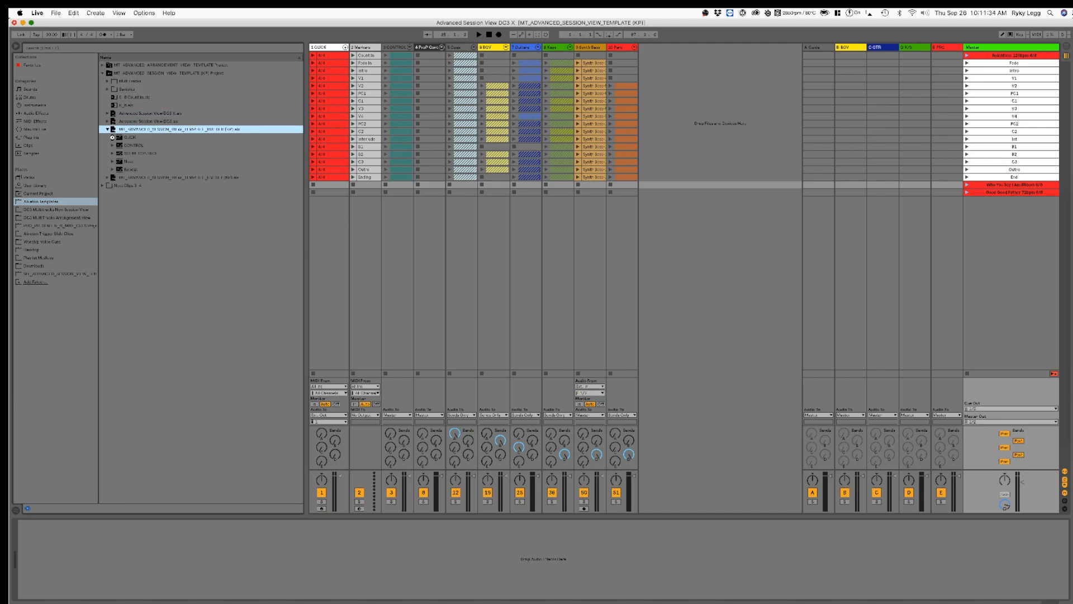
left_click(113, 139)
scroll(154, 196, "down", 5)
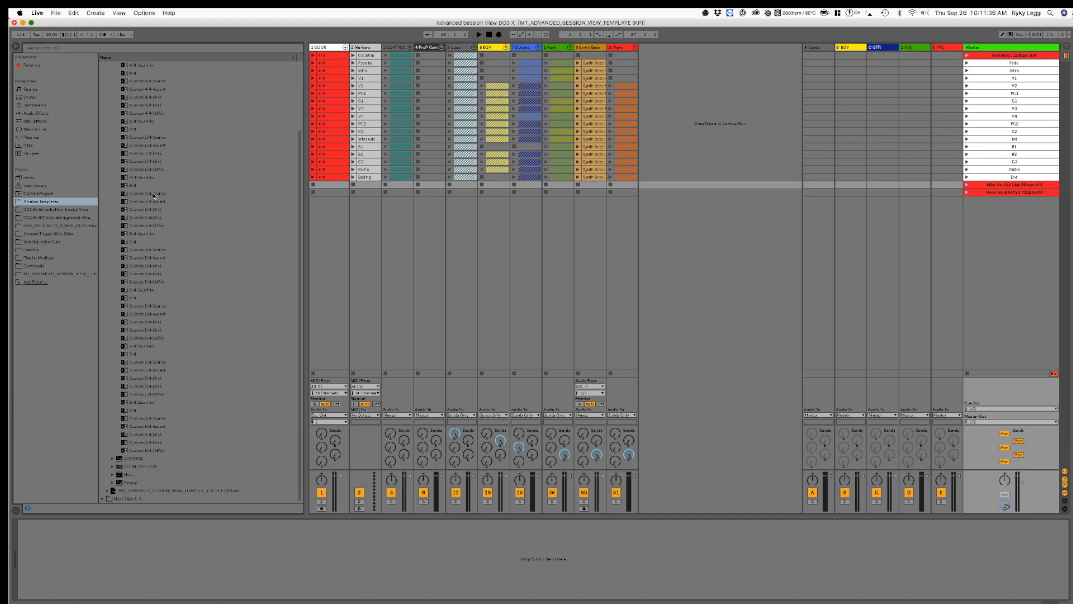
scroll(161, 262, "up", 5)
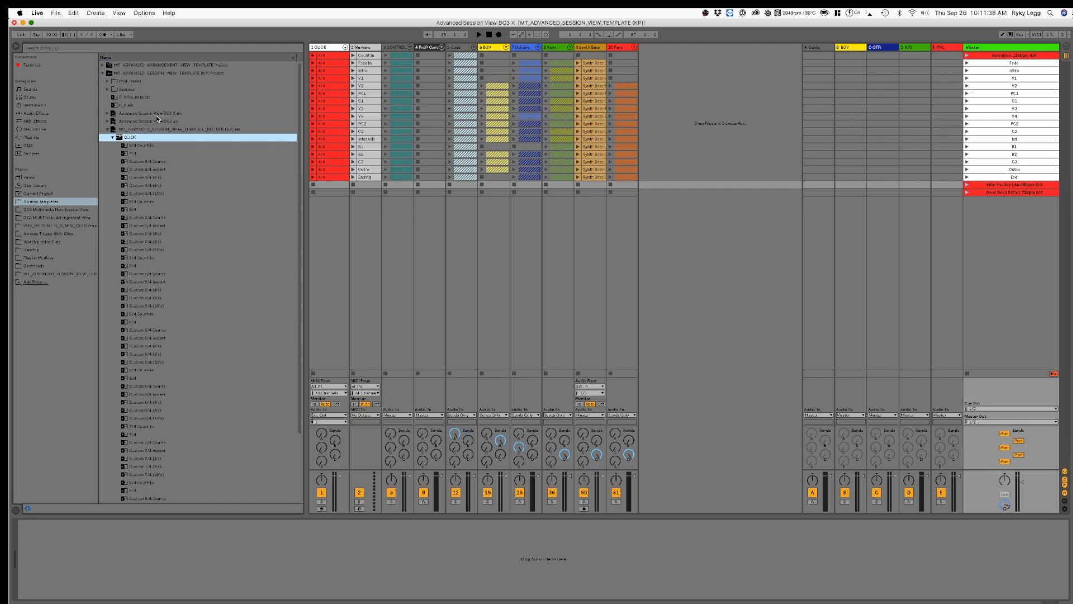
left_click(137, 107)
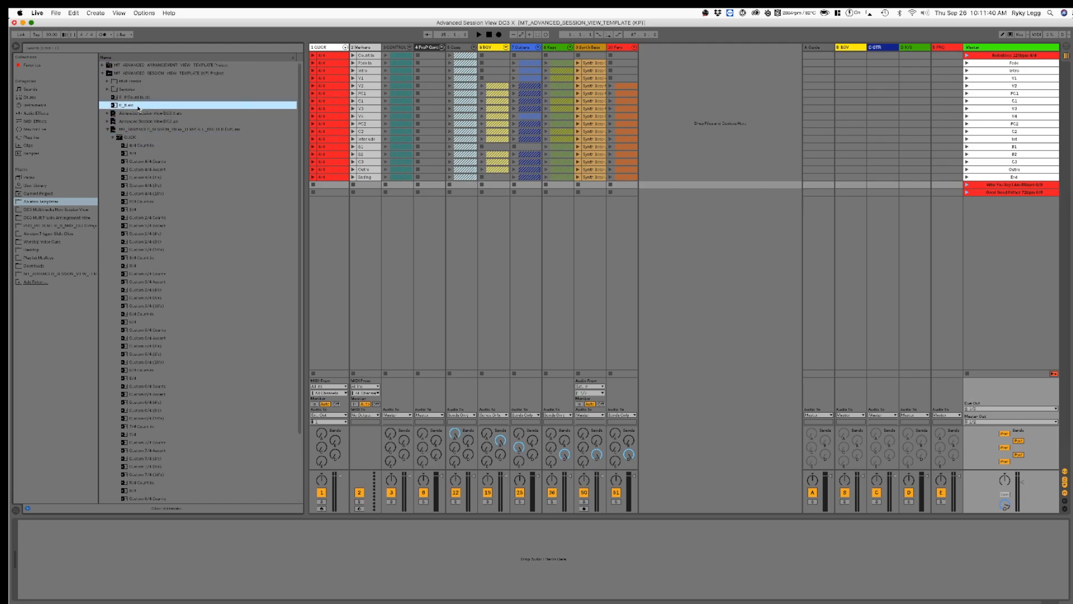
left_click(142, 99)
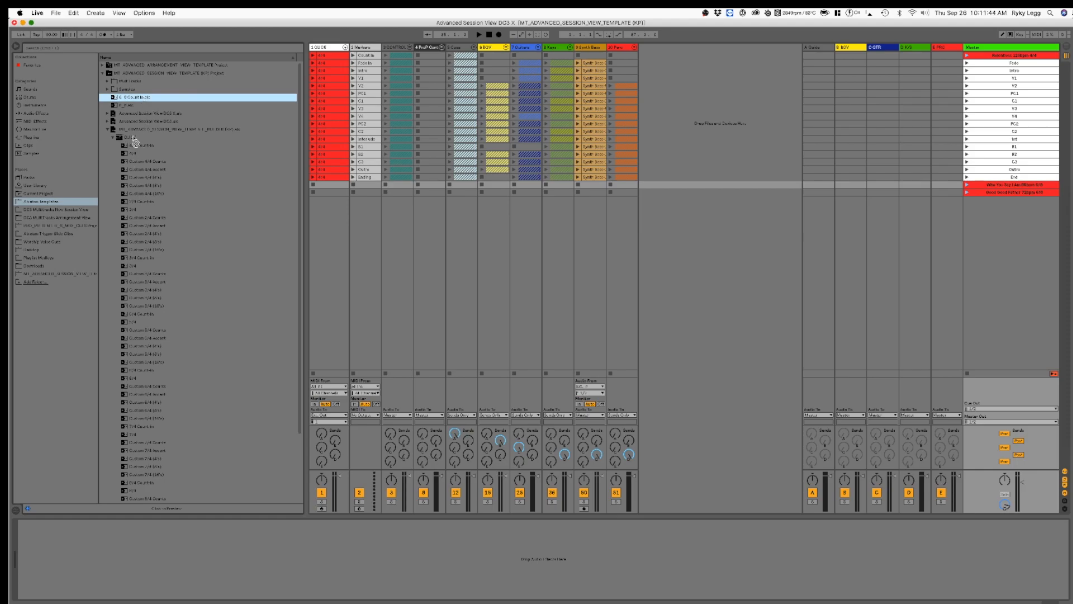
left_click_drag(135, 141, 330, 185)
key("super+d")
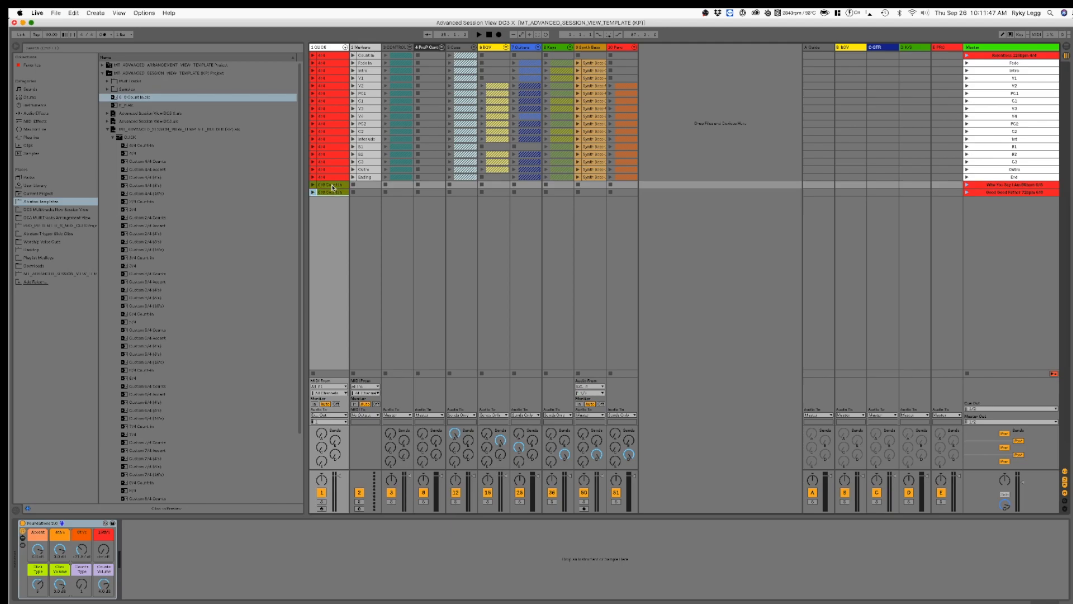
Step: Insert the Bulletproof session set from the DC3 session view library below the Good Good Father scene
left_click(980, 192)
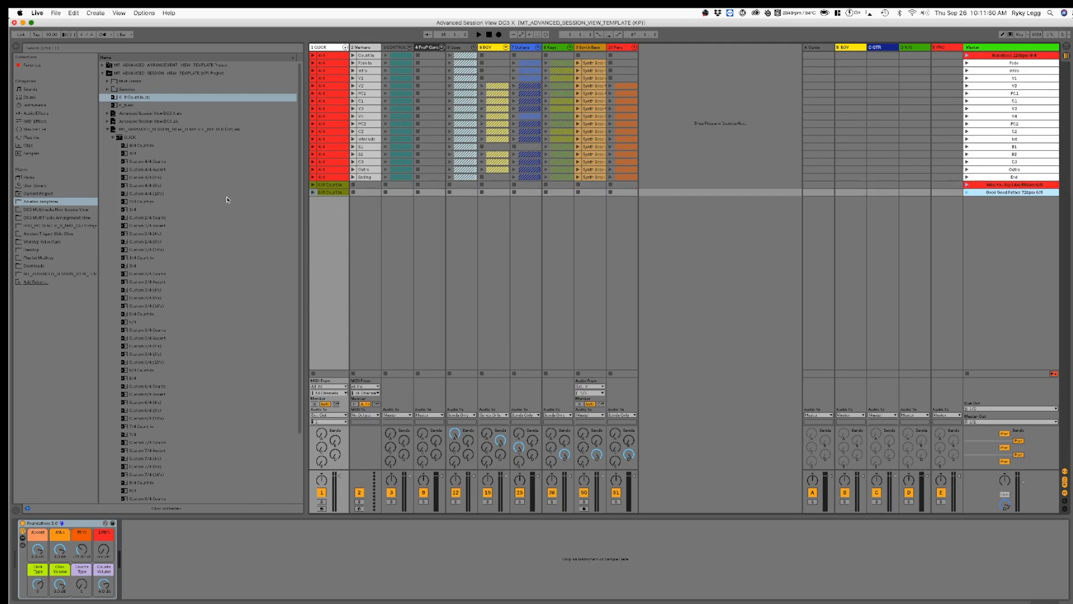
left_click(59, 210)
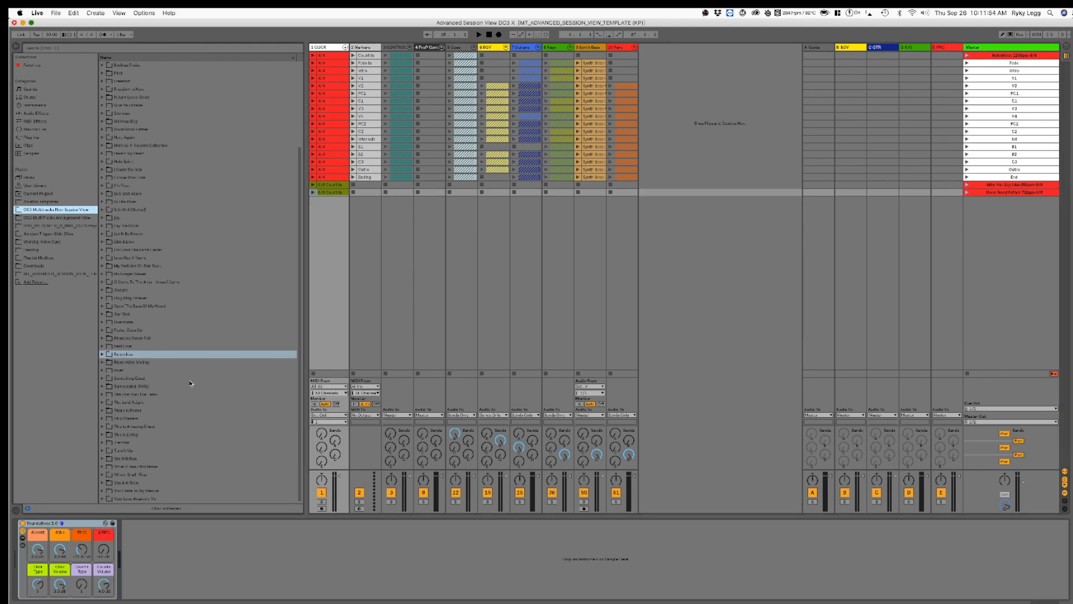
scroll(133, 97, "up", 5)
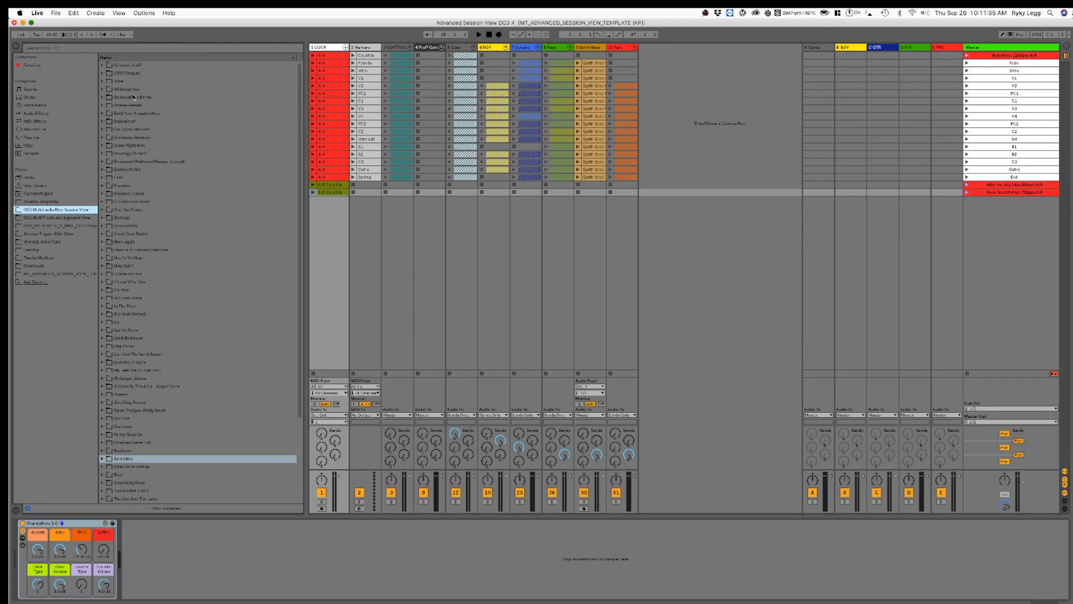
left_click(102, 122)
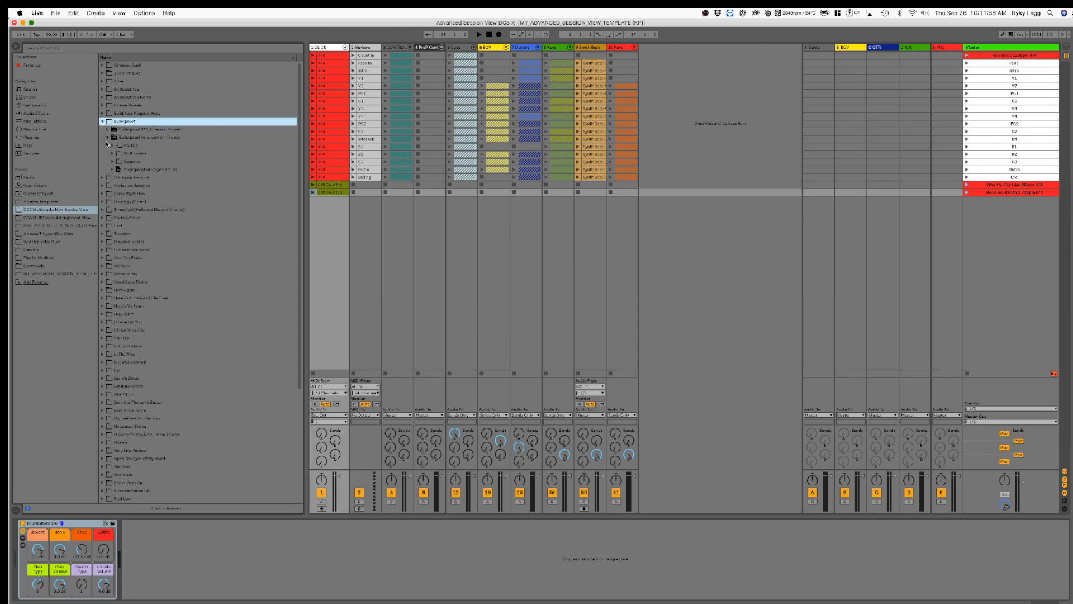
left_click(108, 137)
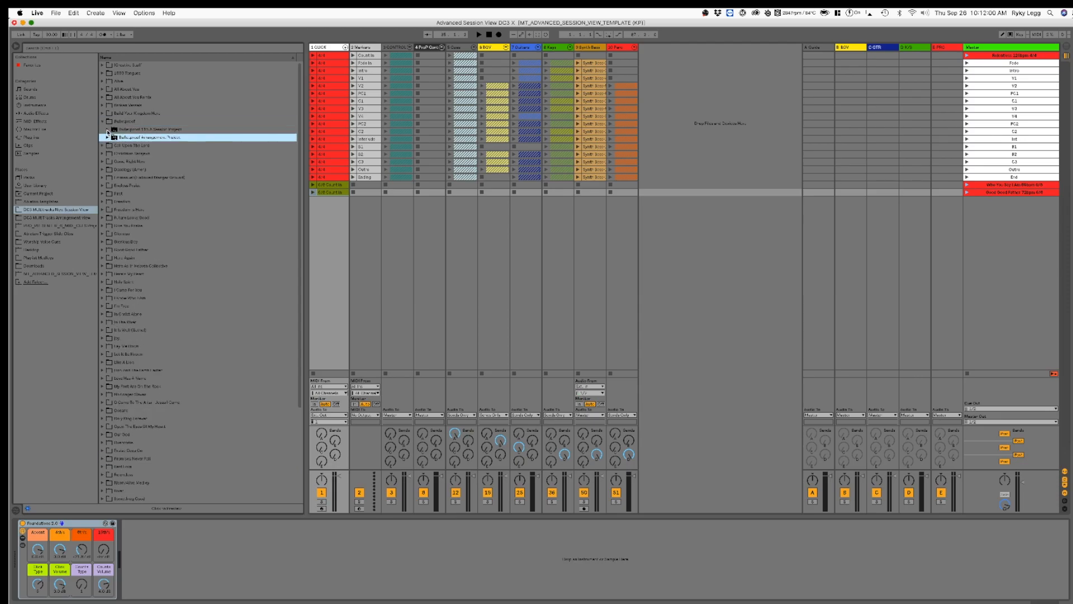
left_click(108, 130)
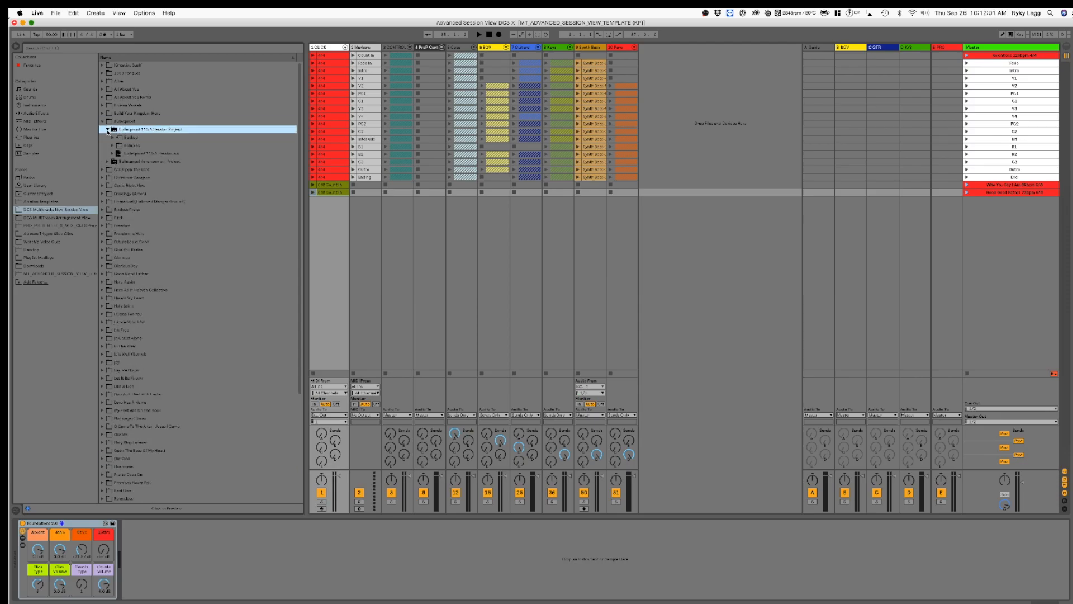
left_click(141, 155)
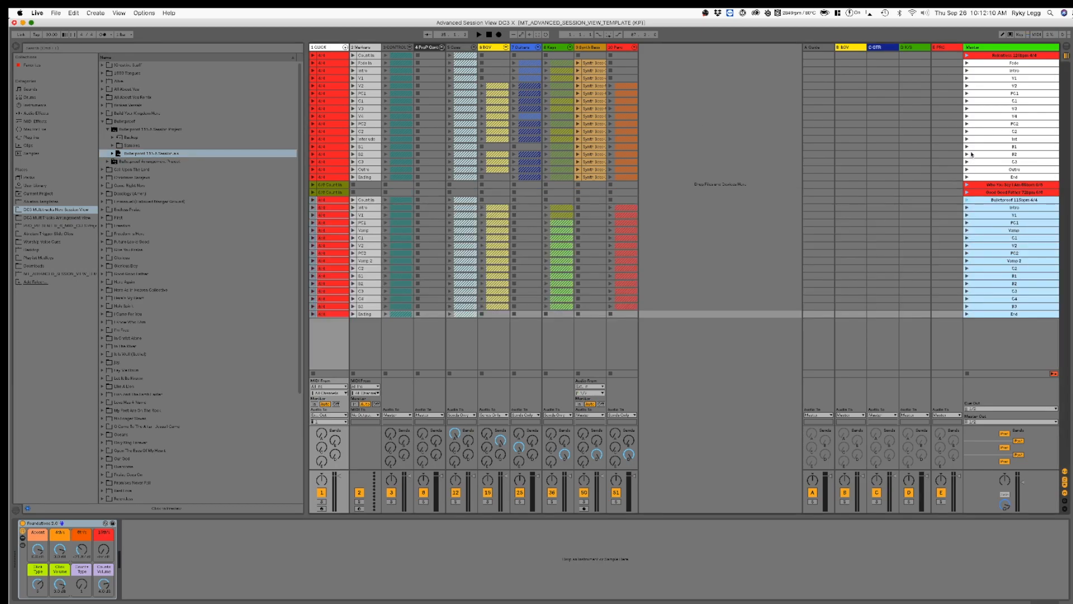
left_click(986, 193)
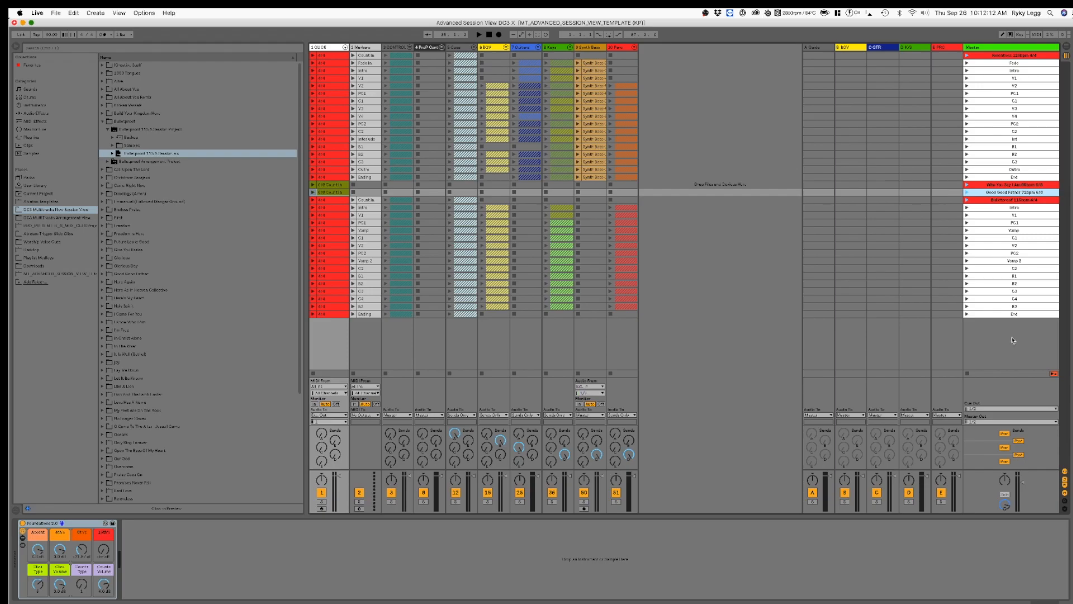
Step: Insert a scene below the opening song's End scene and name it "Welcome Groove 125bpm 4/4"
left_click(1000, 178)
key("super+i")
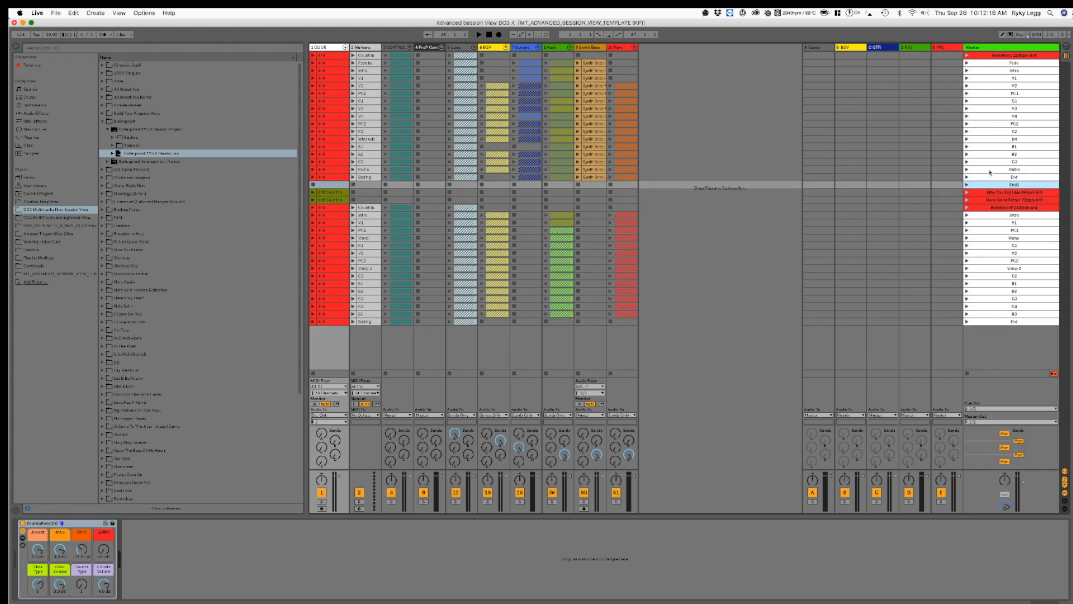
key("super+r")
type("Welcome")
key("Return")
type("Groove")
key("super+r")
key("Right")
type("125bpm 4/4")
key("Return")
Step: Add the 4/4 count-in clip from the Ableton templates to the click track for Welcome Groove and color its scene purple
left_click(56, 200)
left_click_drag(139, 146, 334, 189)
left_click(979, 189)
right_click(977, 188)
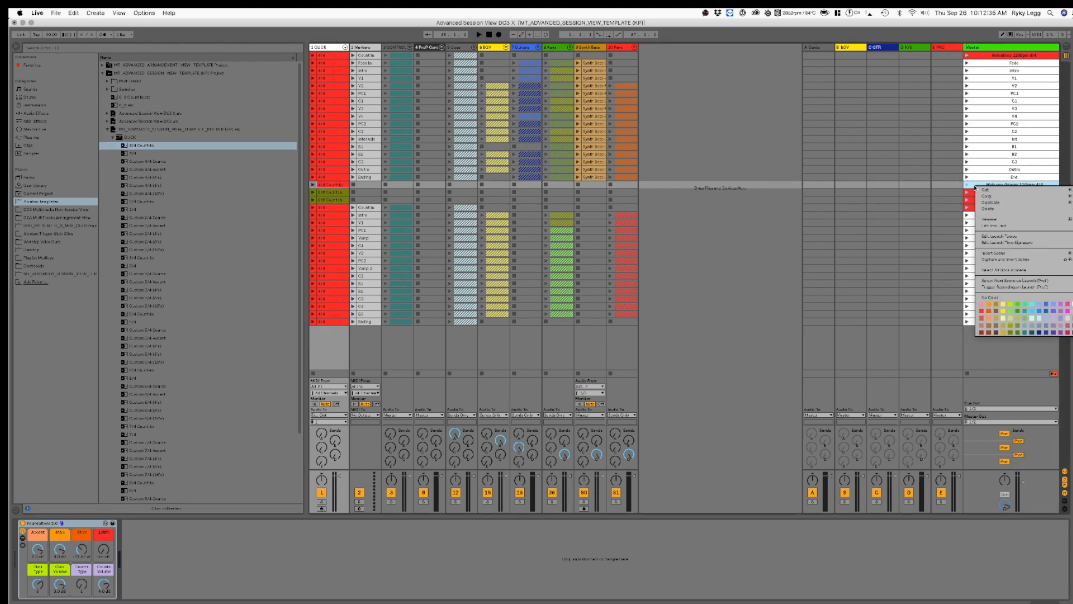
left_click(1060, 303)
key("Up")
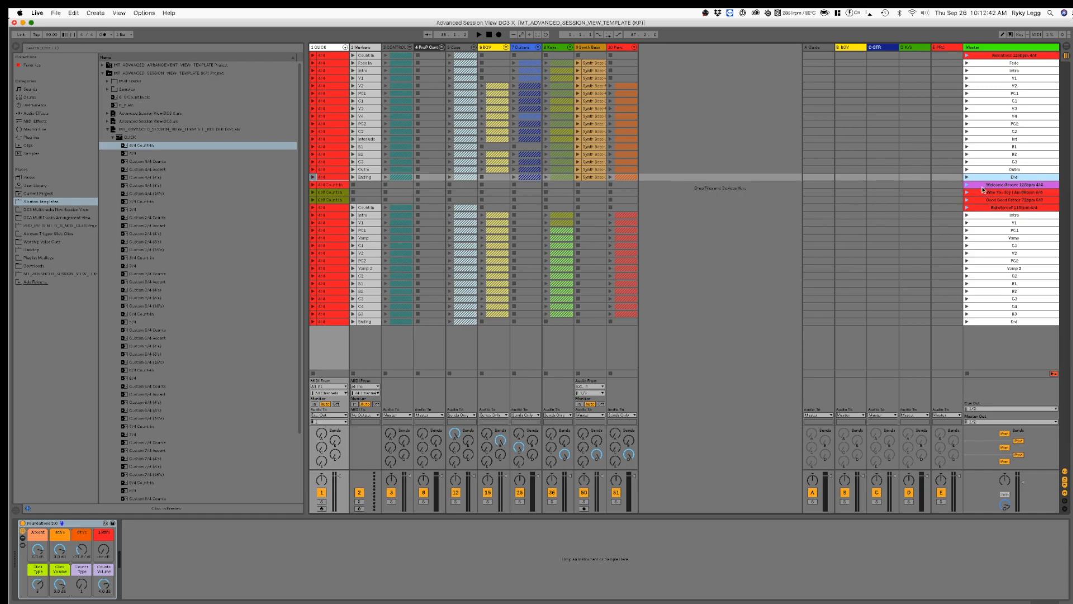
Step: Review the order of the song title scenes, from the opening song through Welcome Groove, Who You Say I Am, Good Good Father and Bulletproof
left_click(980, 184)
key("Up")
left_click(987, 208)
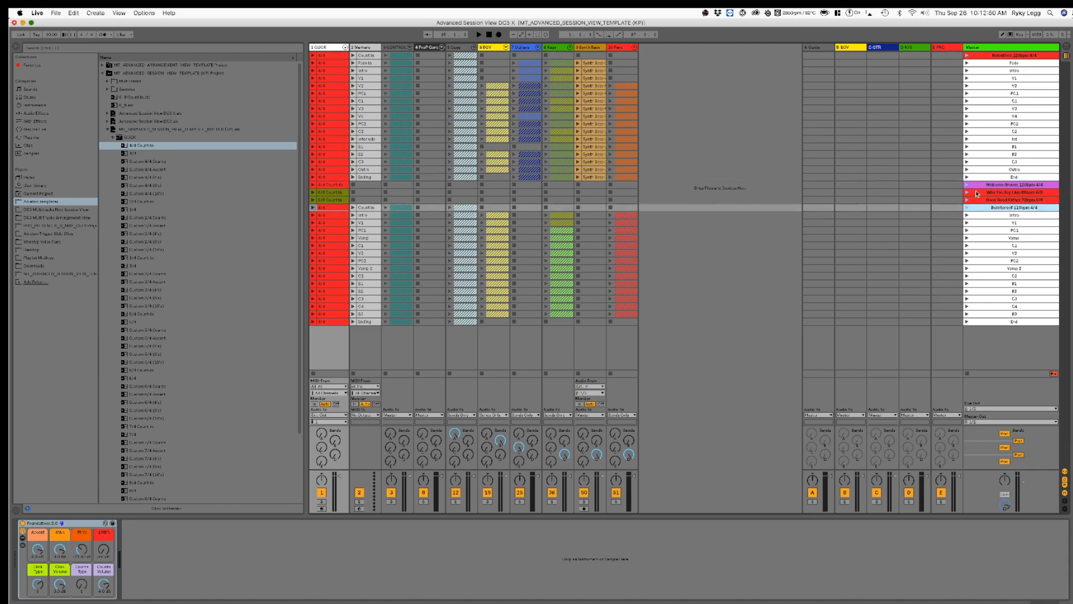
left_click(976, 185)
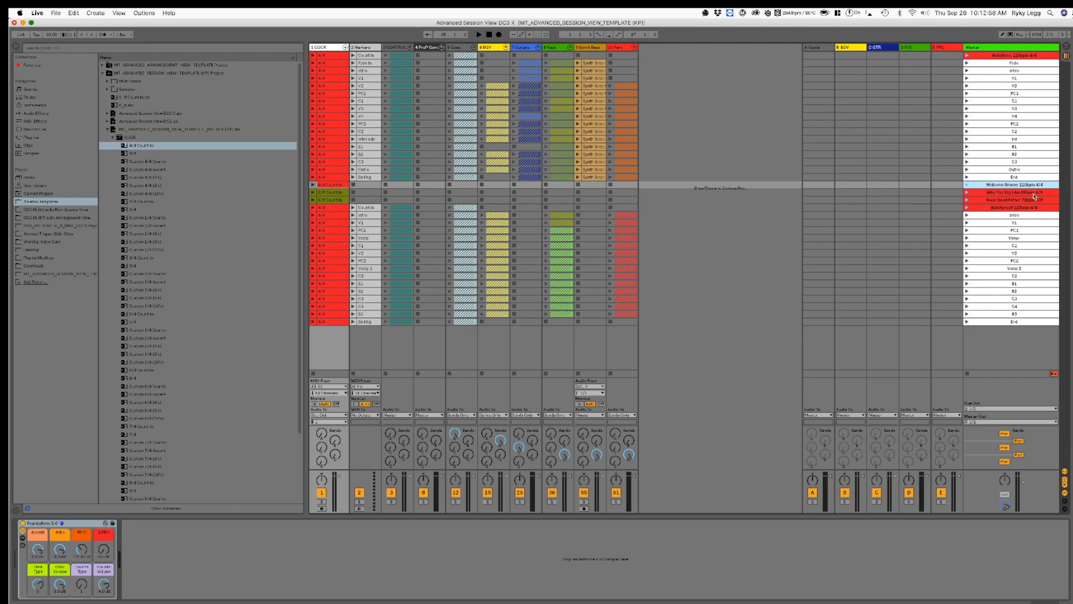
left_click(986, 193)
left_click(981, 209)
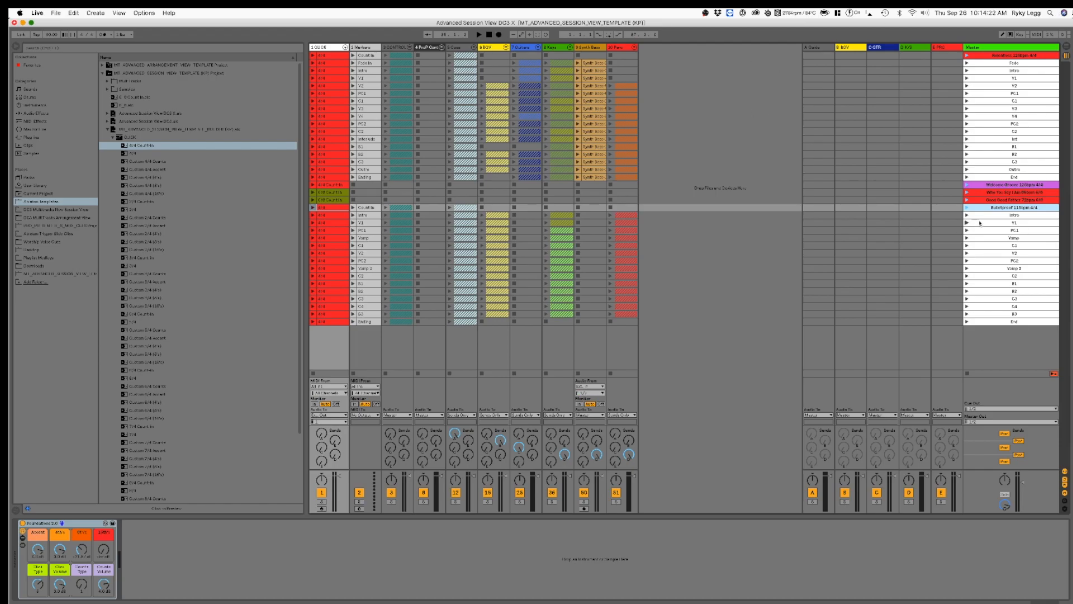
left_click(1003, 201)
left_click(1000, 193)
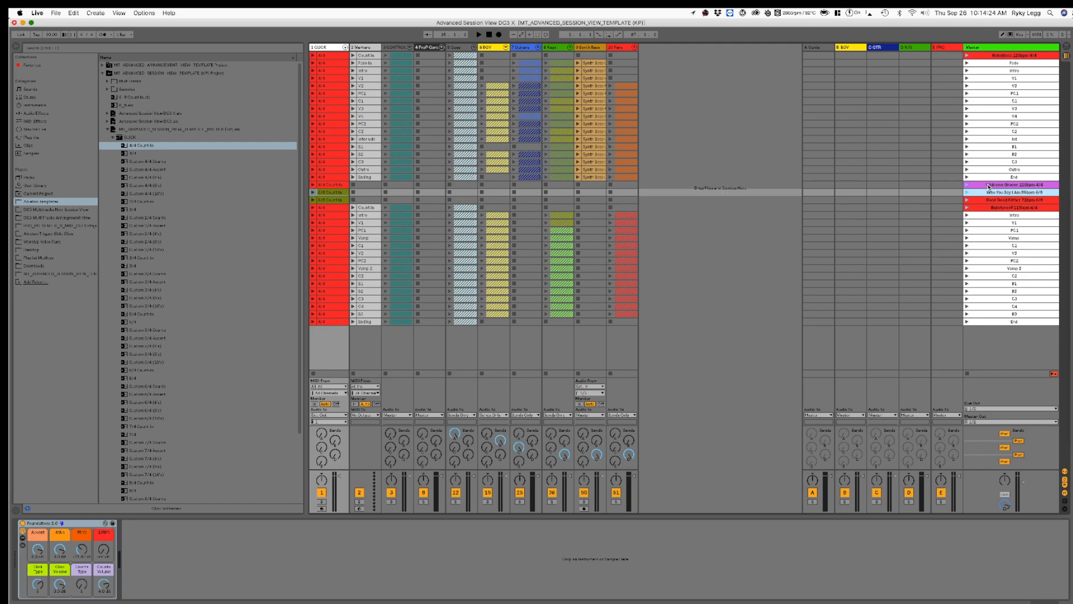
left_click(975, 186)
left_click(982, 57)
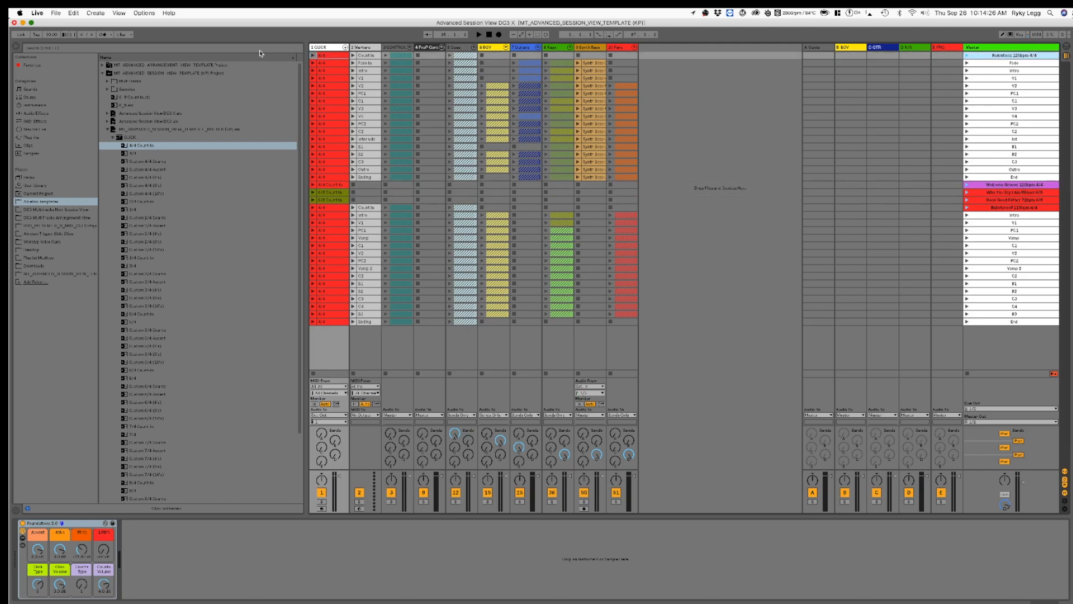
left_click_drag(120, 24, 119, 24)
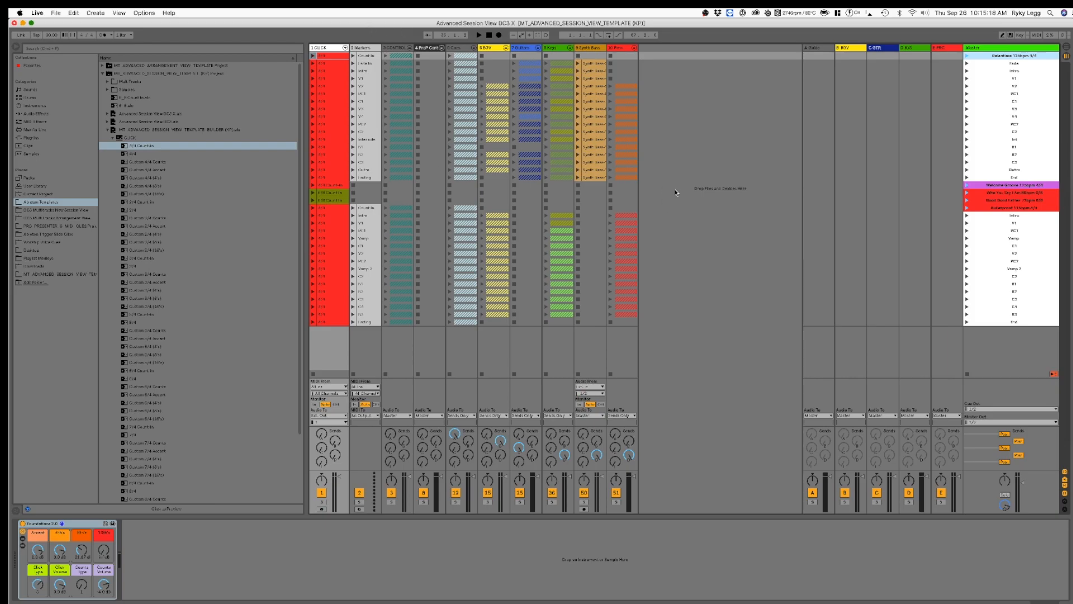
Step: Save the Live Set as 9.29.19 in the DC3 Weekend Ableton Files folder on the Seagate drive
left_click(56, 13)
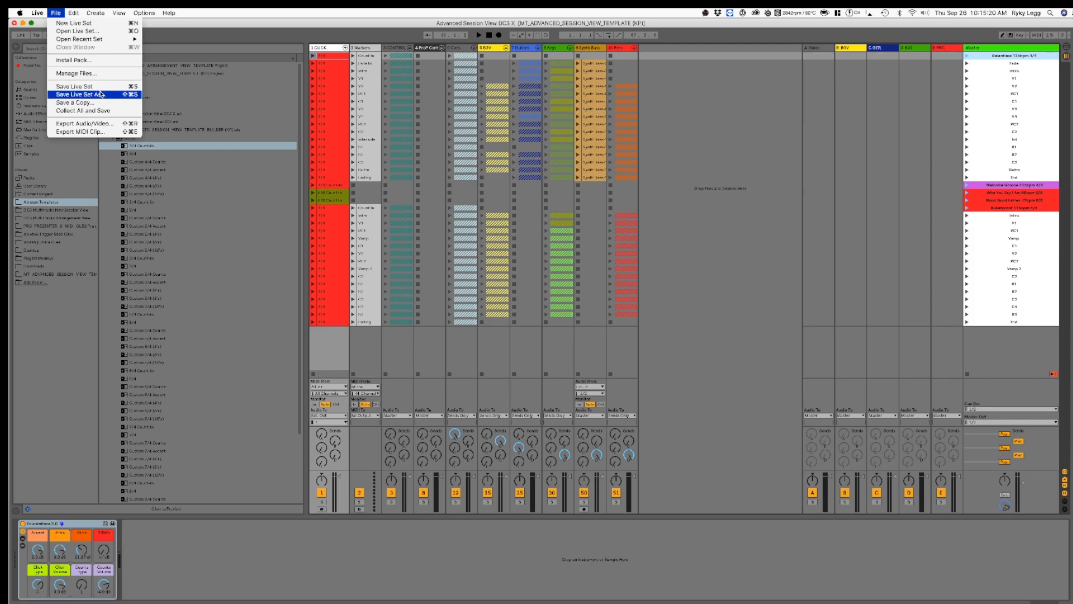
left_click(103, 97)
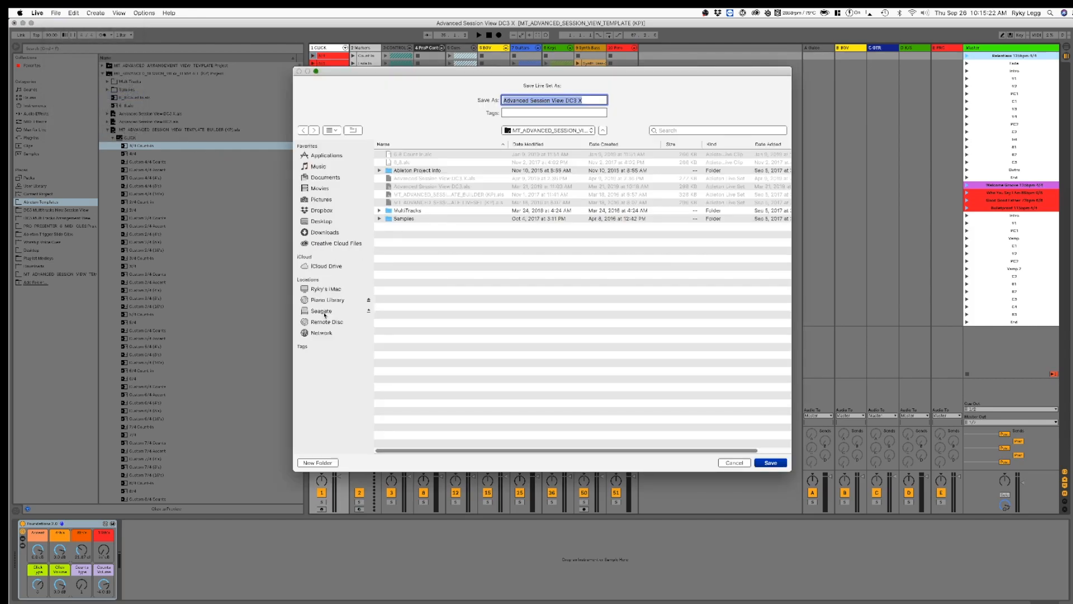
left_click(323, 311)
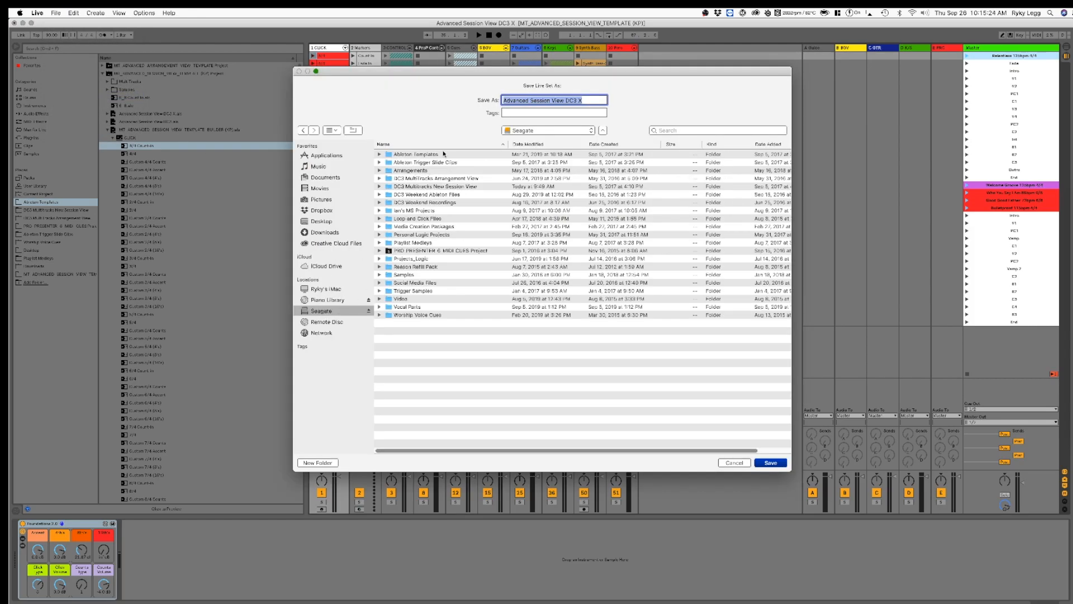
double_click(448, 195)
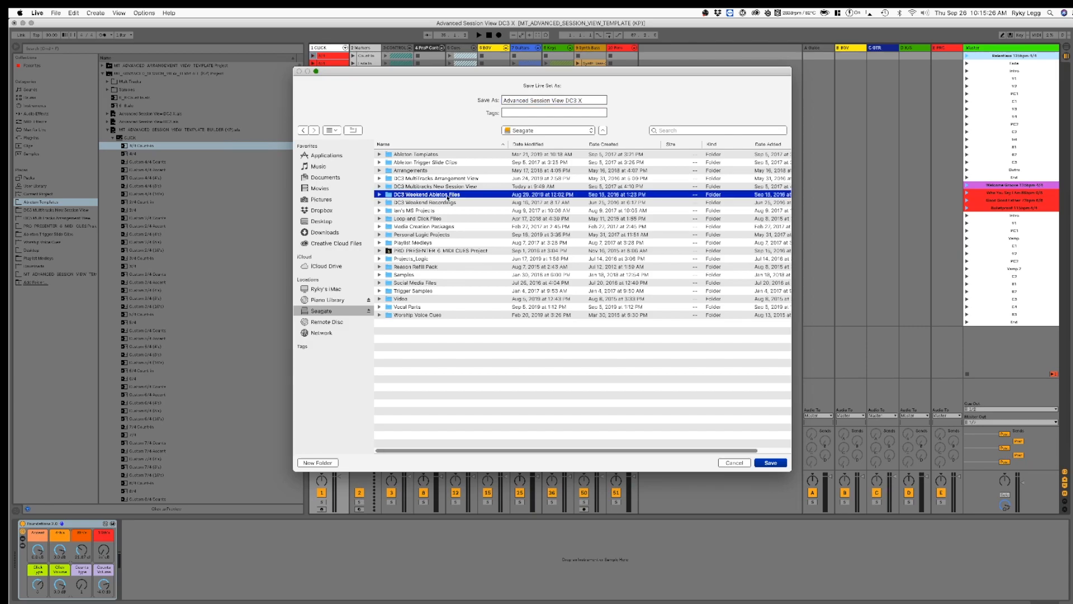
triple_click(533, 101)
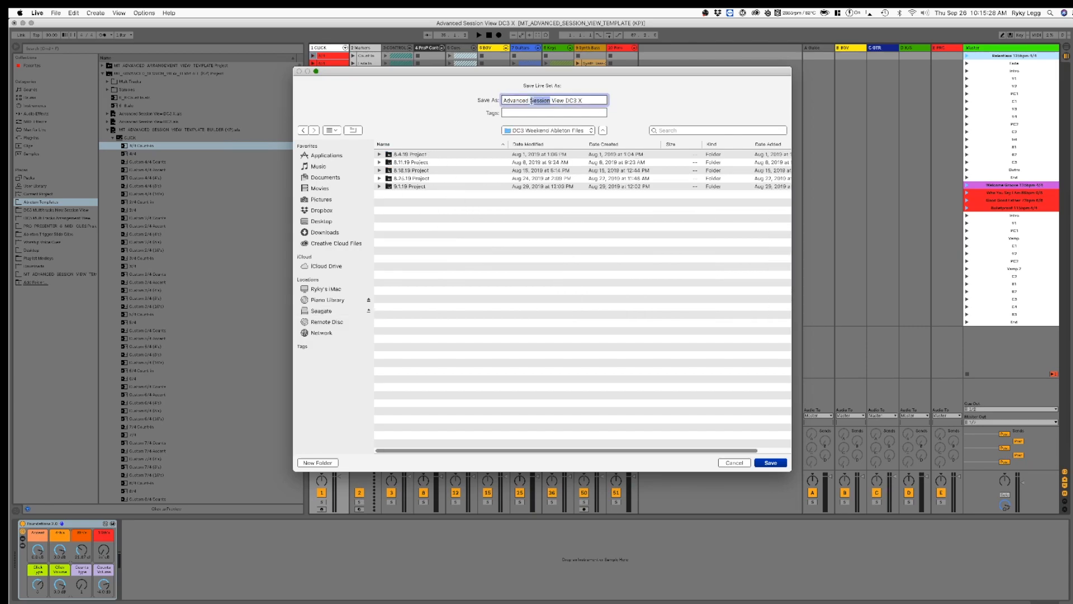
type("9")
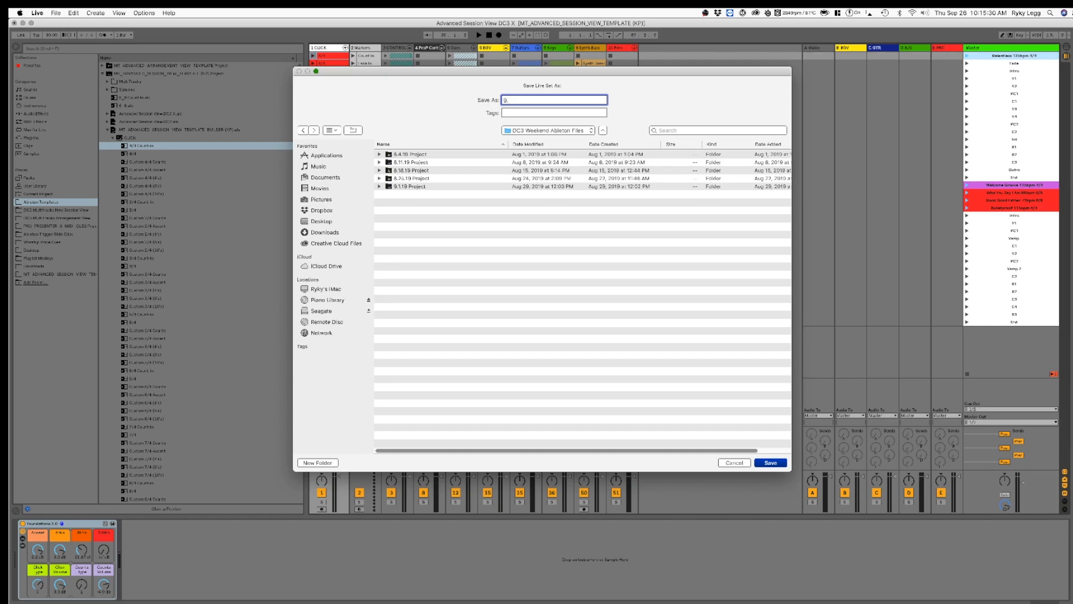
type(".29.19")
key("Return")
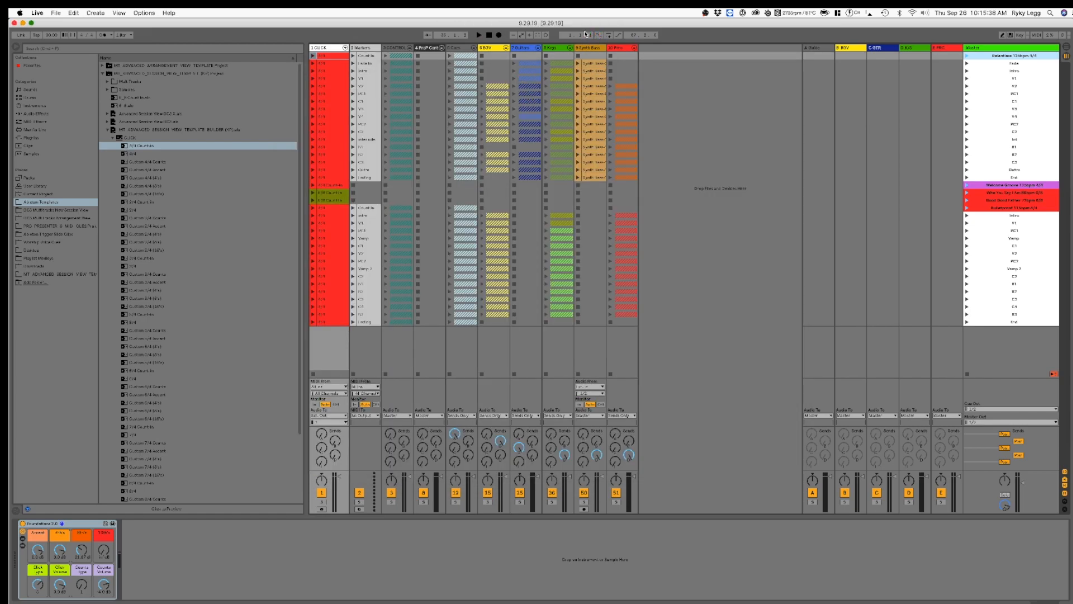
Step: Collect all external files into the 9.29.19 project and save it
left_click(57, 13)
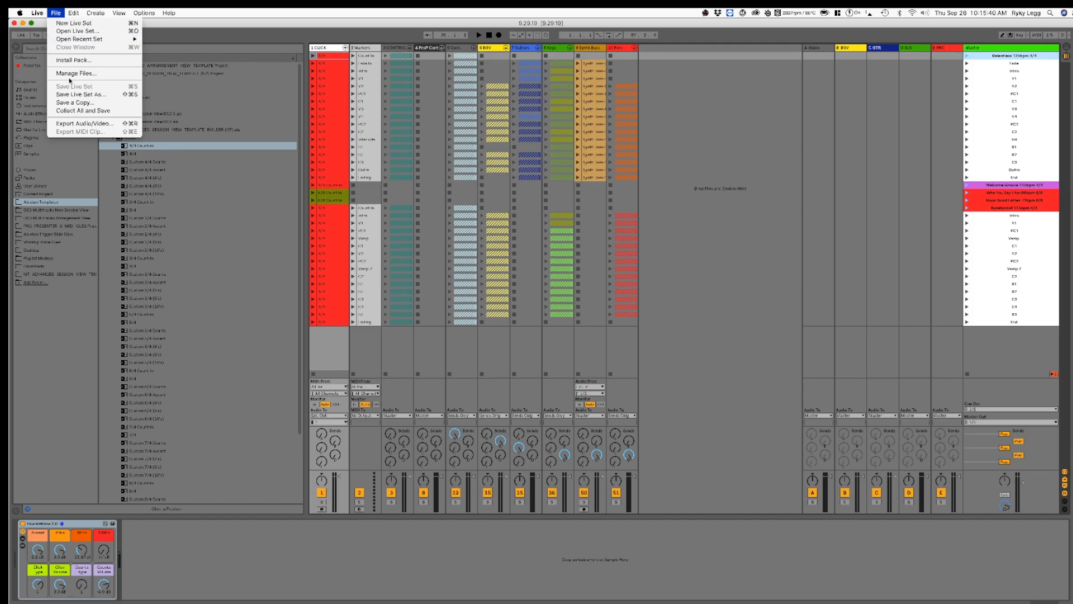
left_click(77, 111)
key("Return")
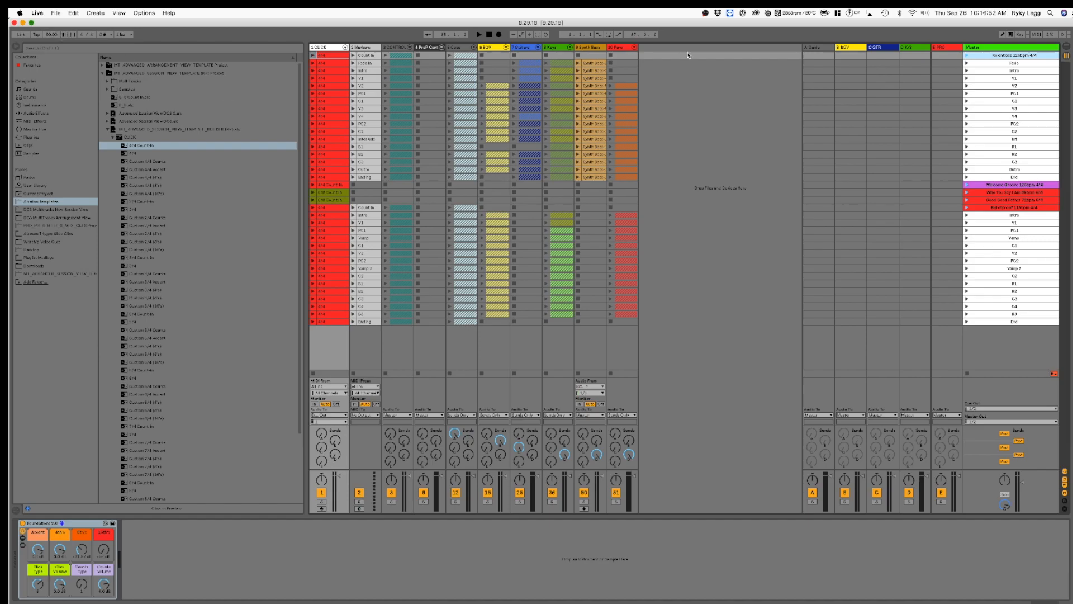
Step: Switch to Finder, show the yellow external drive, add a second tab and enlarge the window
key("super+h")
left_click(24, 27)
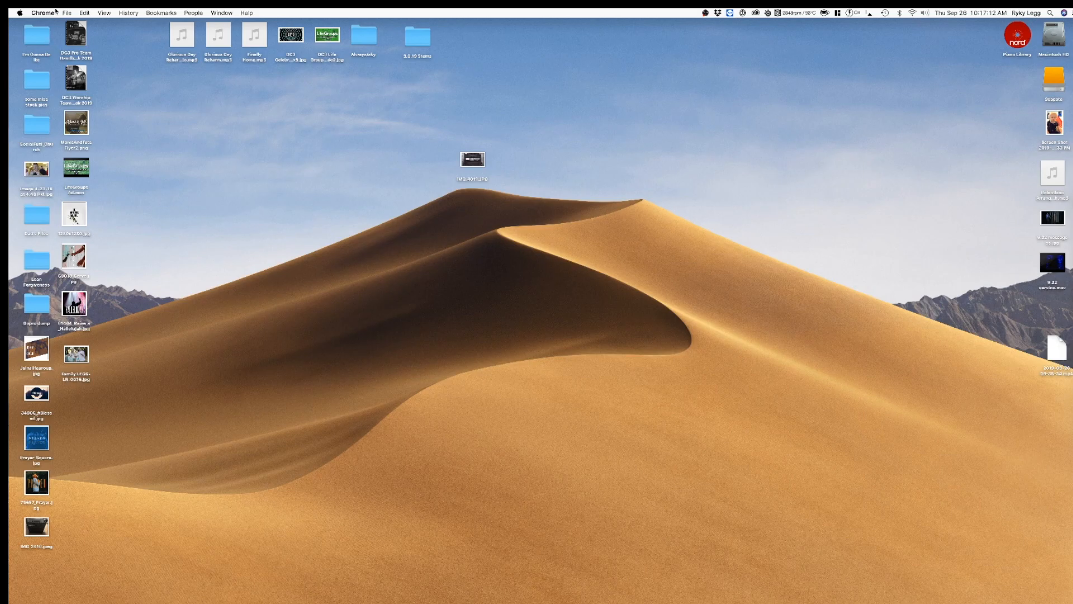
left_click(797, 484)
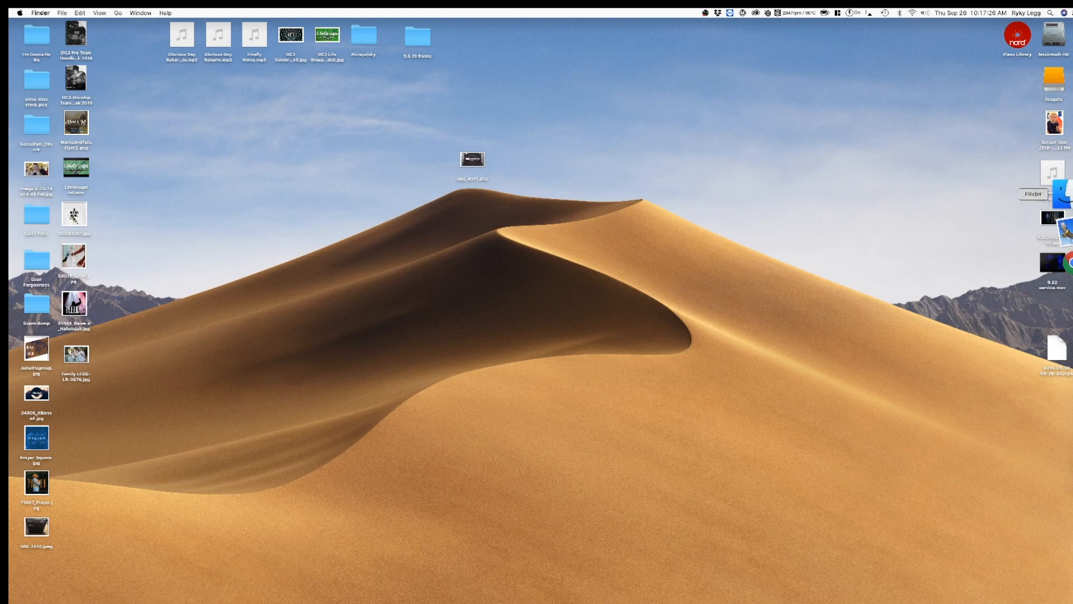
left_click(1064, 194)
scroll(313, 179, "down", 2)
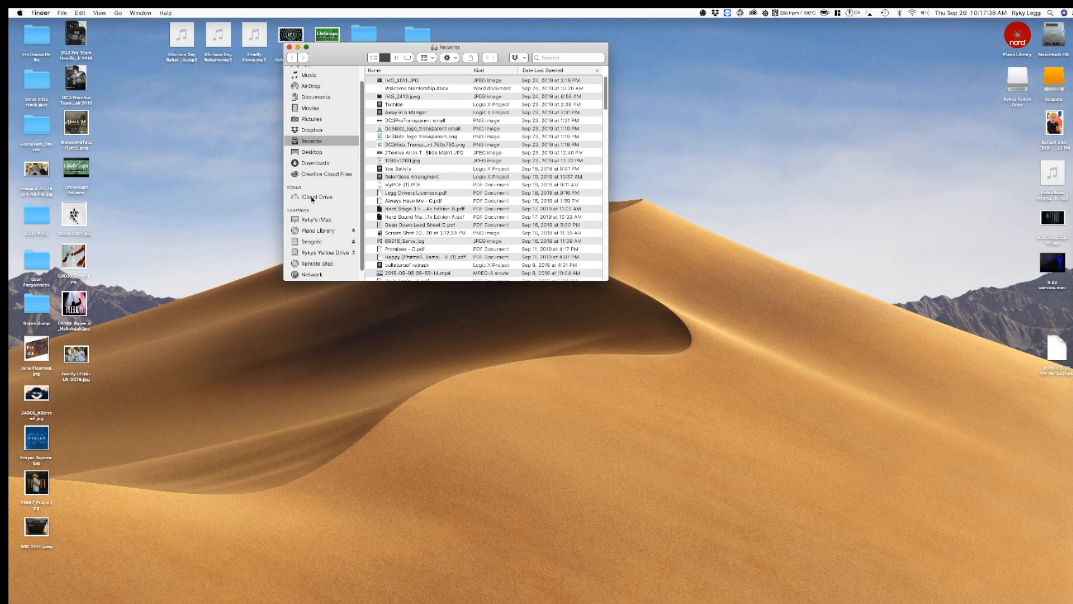
left_click_drag(336, 58, 441, 99)
left_click(430, 293)
key("super+t")
left_click_drag(446, 90, 422, 92)
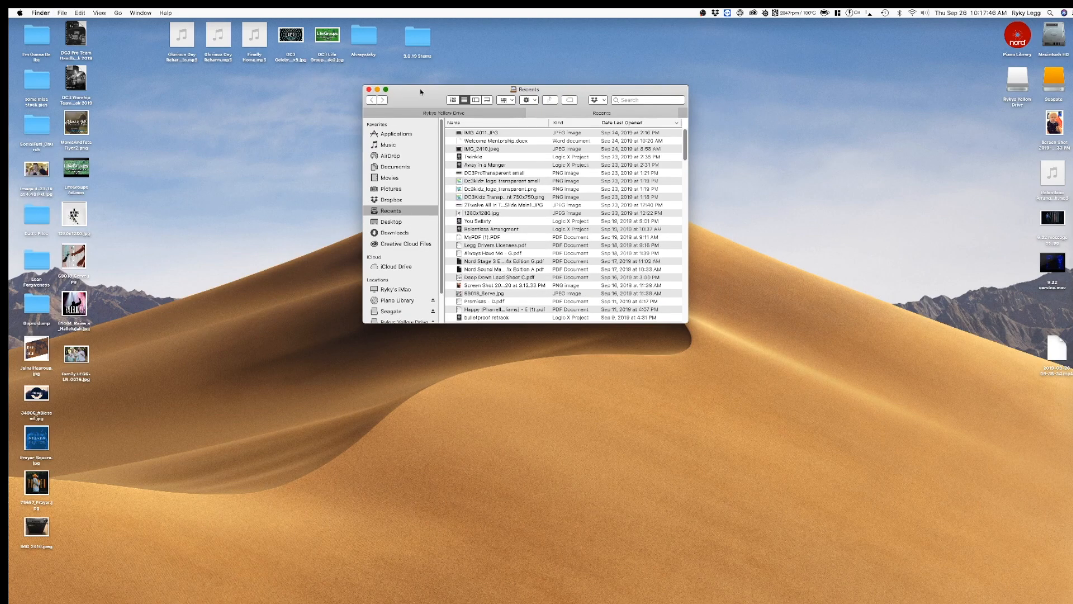
left_click_drag(688, 322, 762, 365)
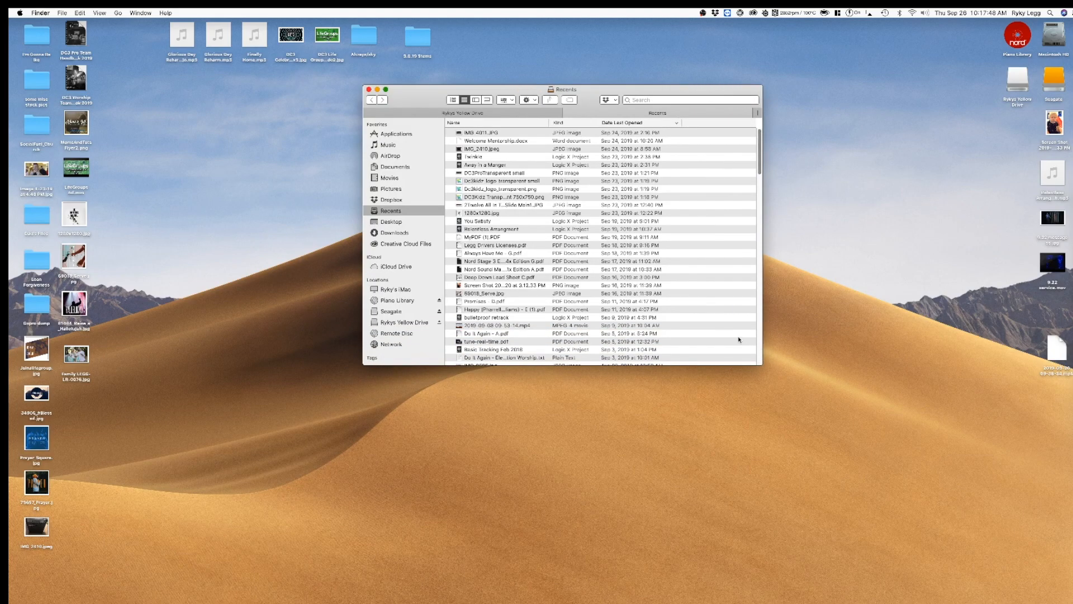
Step: Open DC3 Weekend Ableton Files on the Seagate drive and preview the 9.29.19 Project folder
left_click(396, 311)
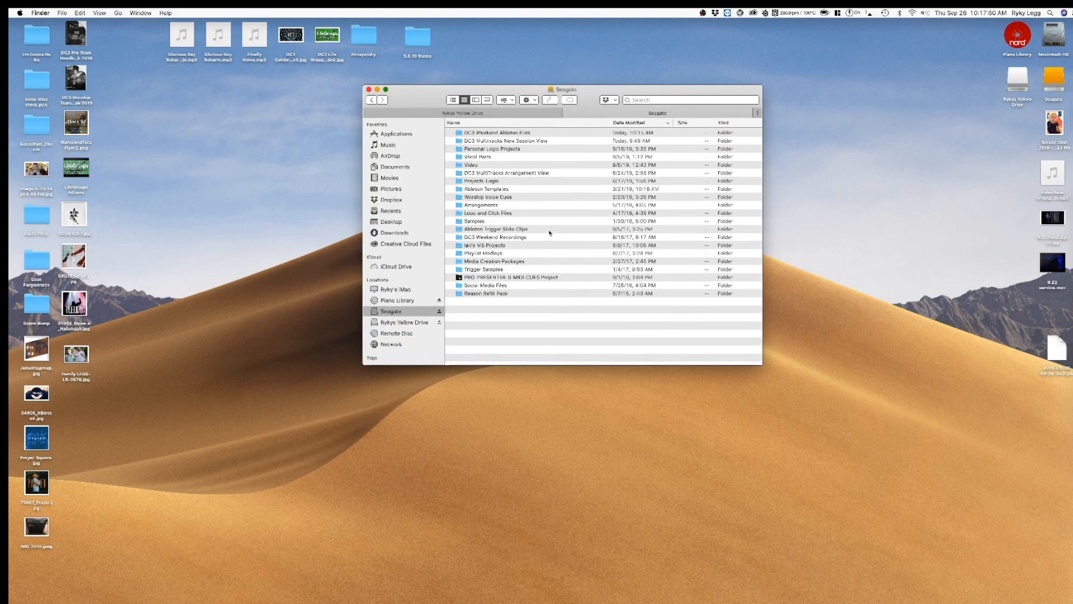
double_click(502, 133)
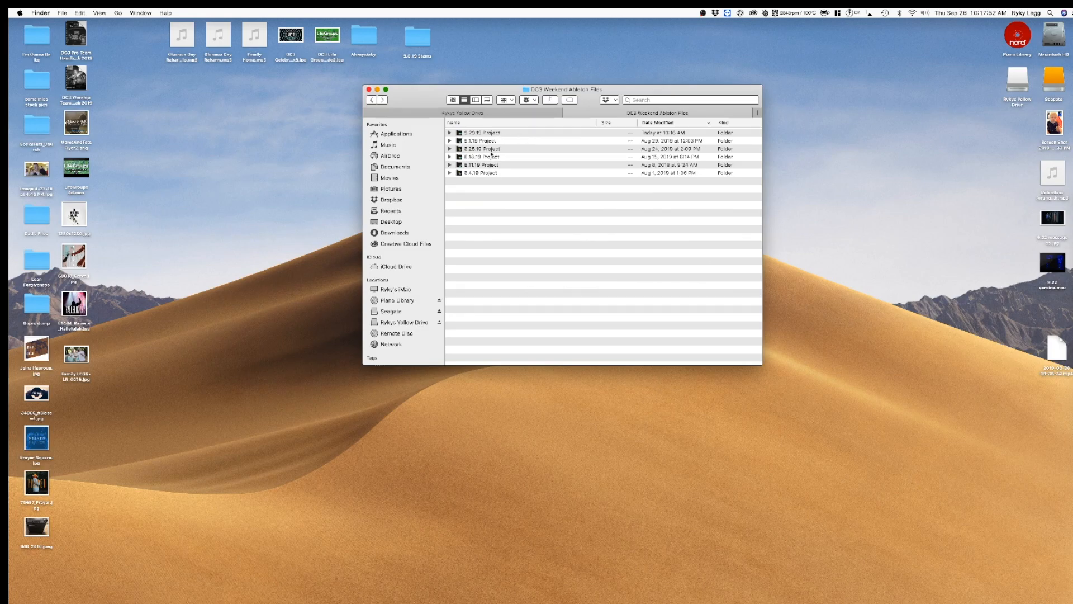
left_click(476, 133)
key("space")
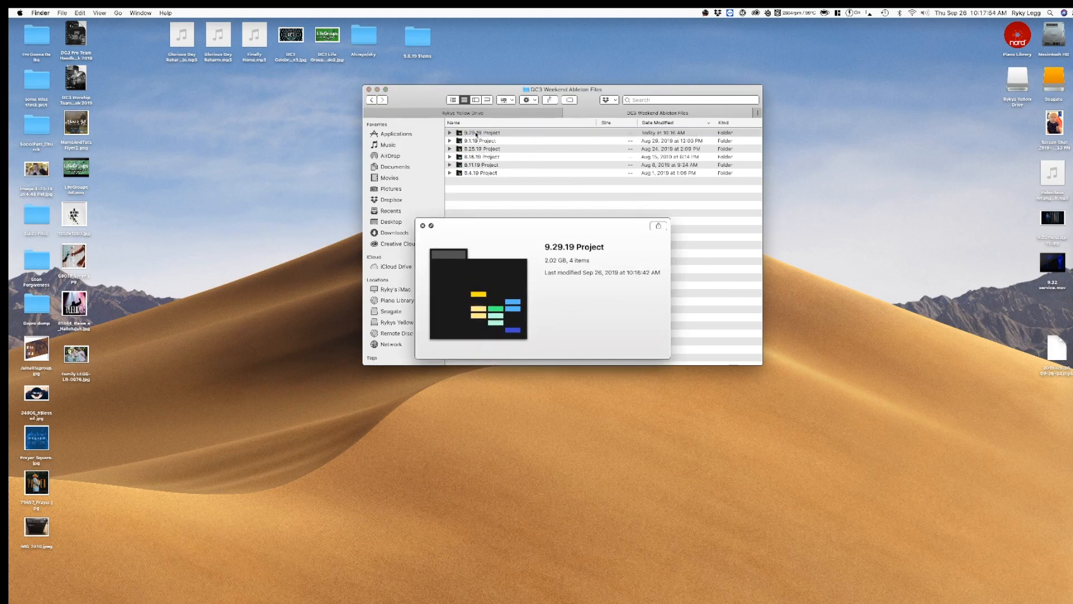
key("space")
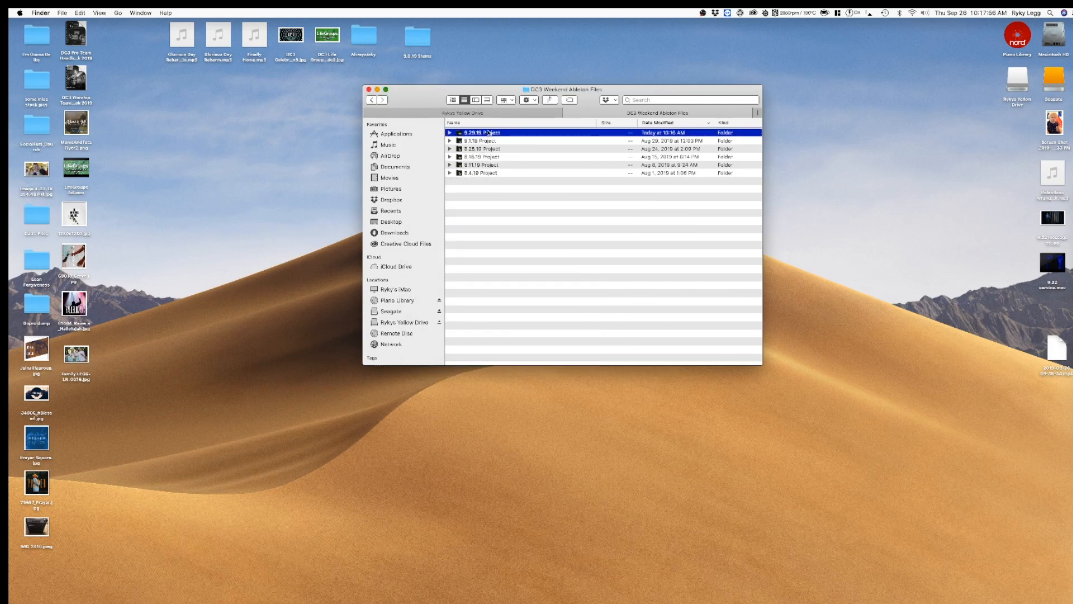
Step: Copy the 9.29.19 Project folder to the yellow external drive
left_click(486, 115)
key("super+v")
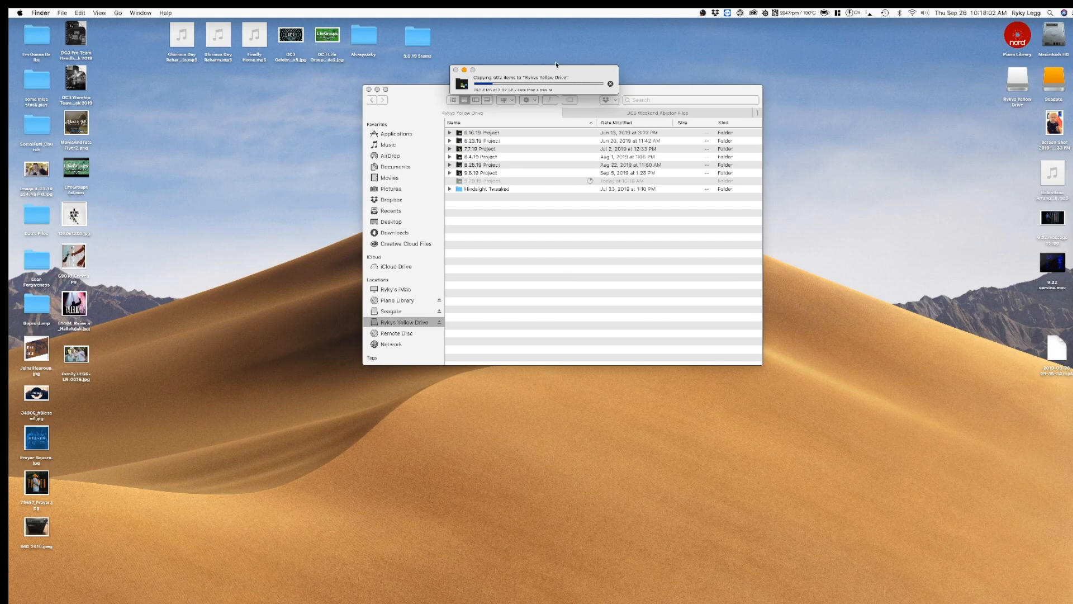
left_click_drag(549, 75, 567, 50)
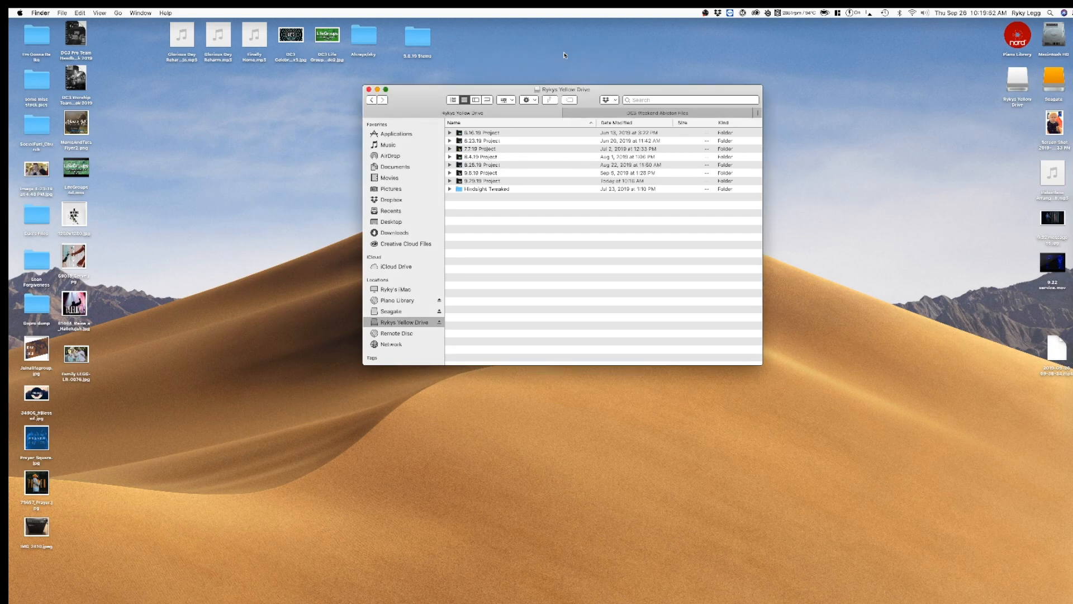
Step: Preview the copied 9.29.19 Project folder on the yellow drive to check its size
left_click(487, 182)
key("space")
key("space")
left_click(565, 282)
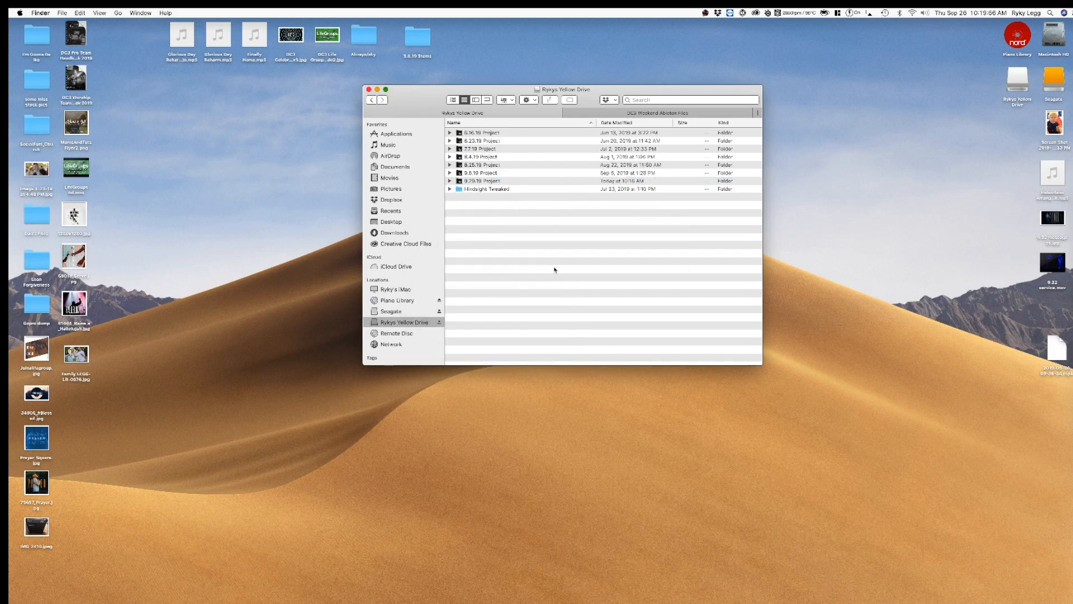